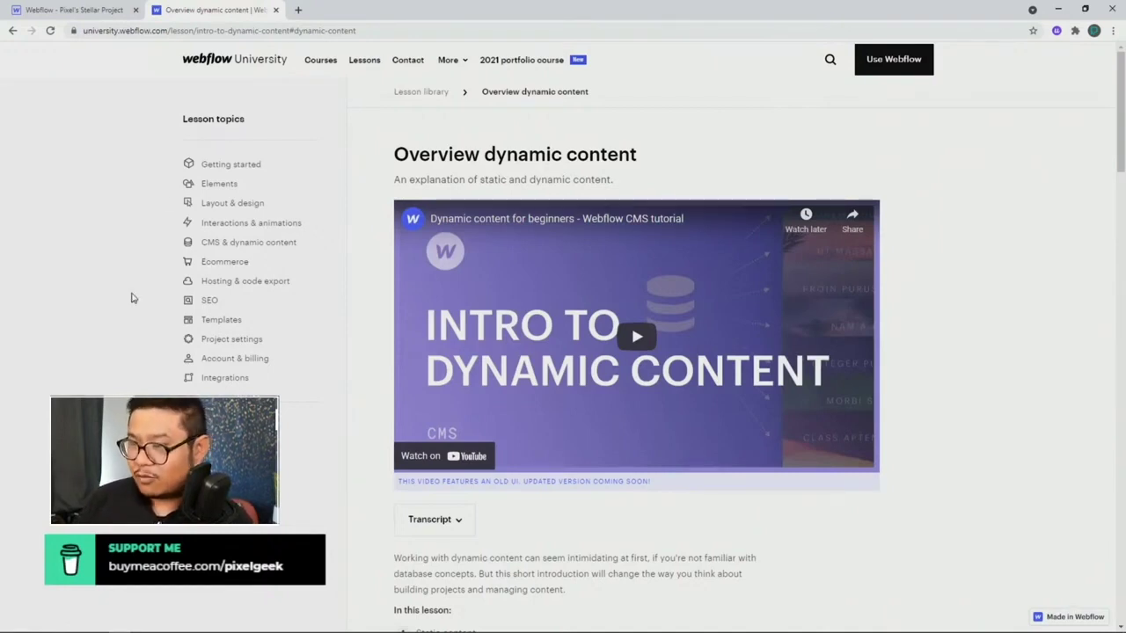
Use the lesson's Static content and Dynamic content jump links to scroll to each section
scroll(132, 298, "down", 4)
scroll(132, 297, "up", 1)
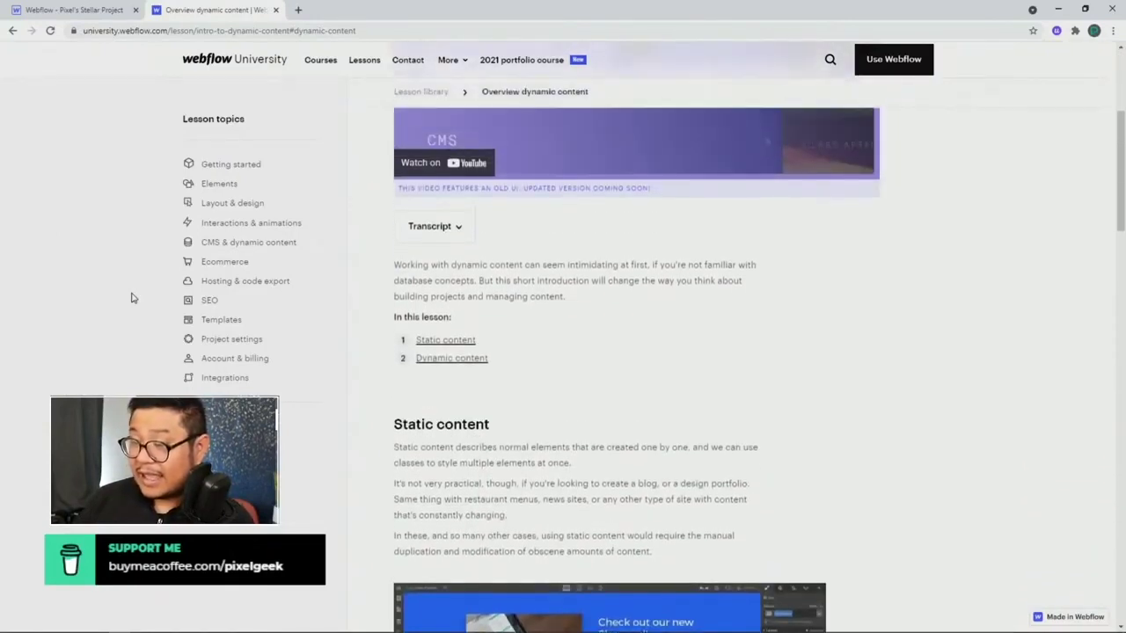
scroll(543, 323, "down", 2)
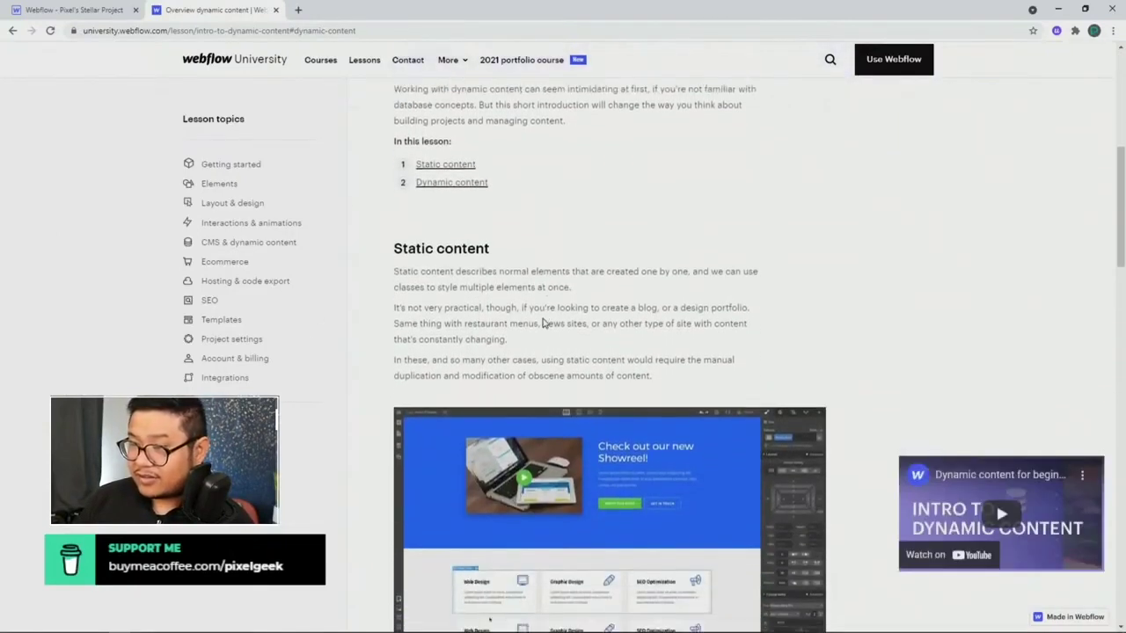
scroll(542, 322, "up", 1)
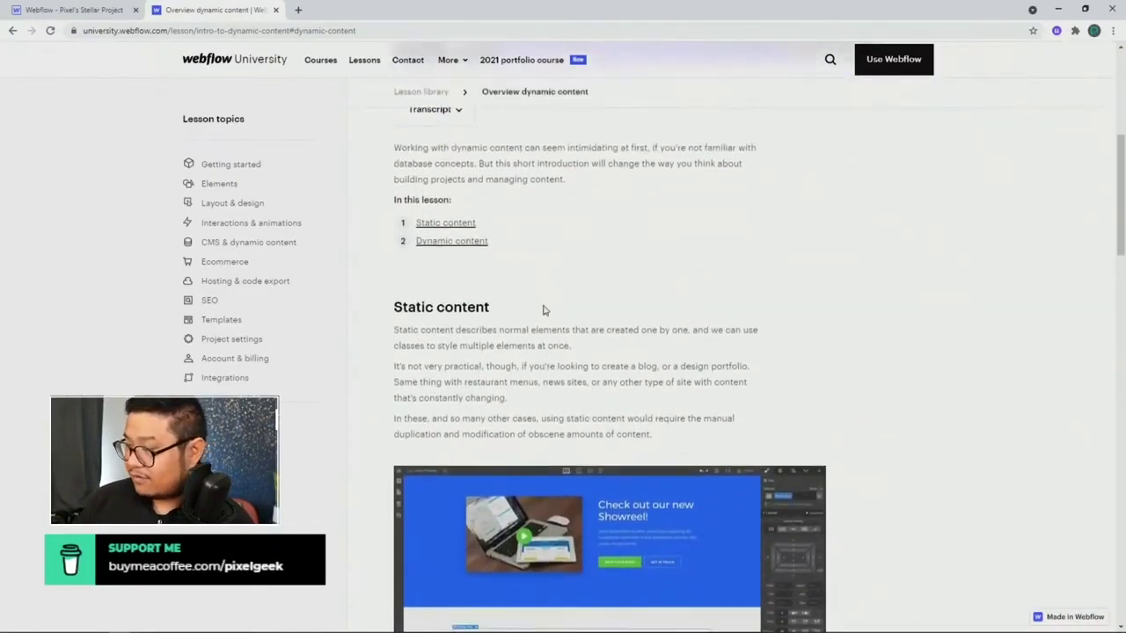
left_click(446, 225)
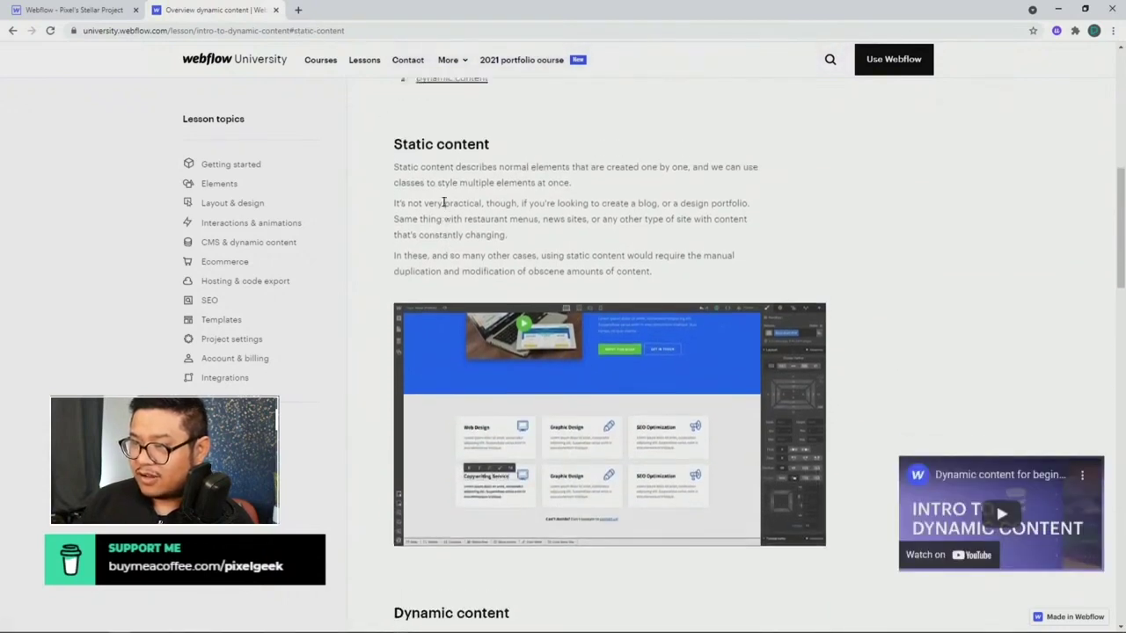
scroll(444, 290, "up", 3)
left_click(446, 291)
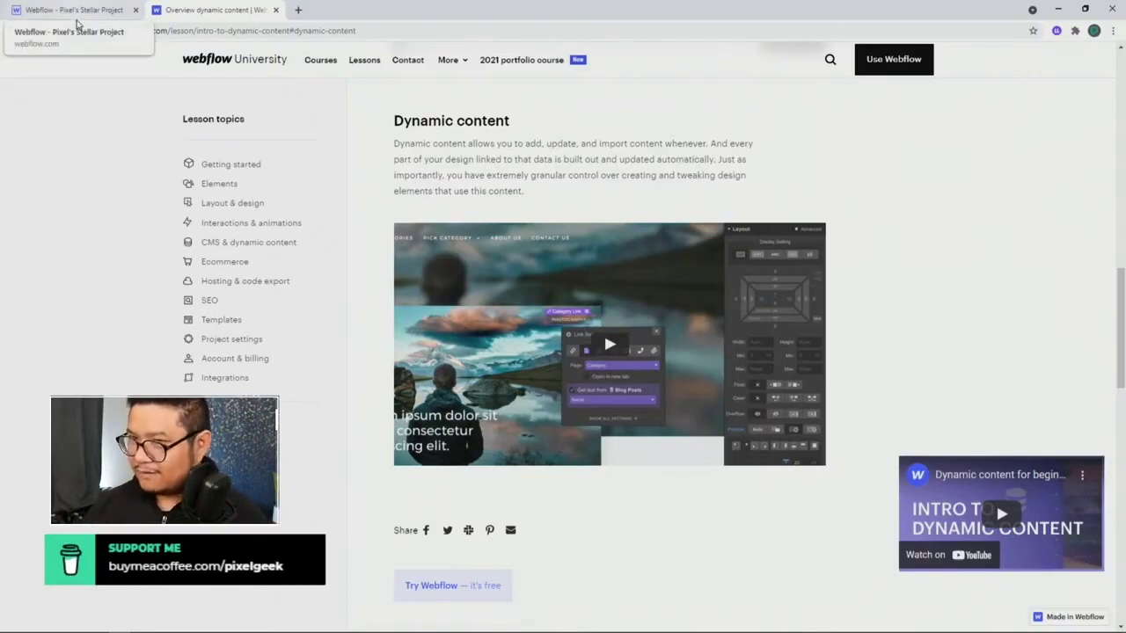
In the Designer, create a new CMS collection from the Blog Posts template
left_click(78, 10)
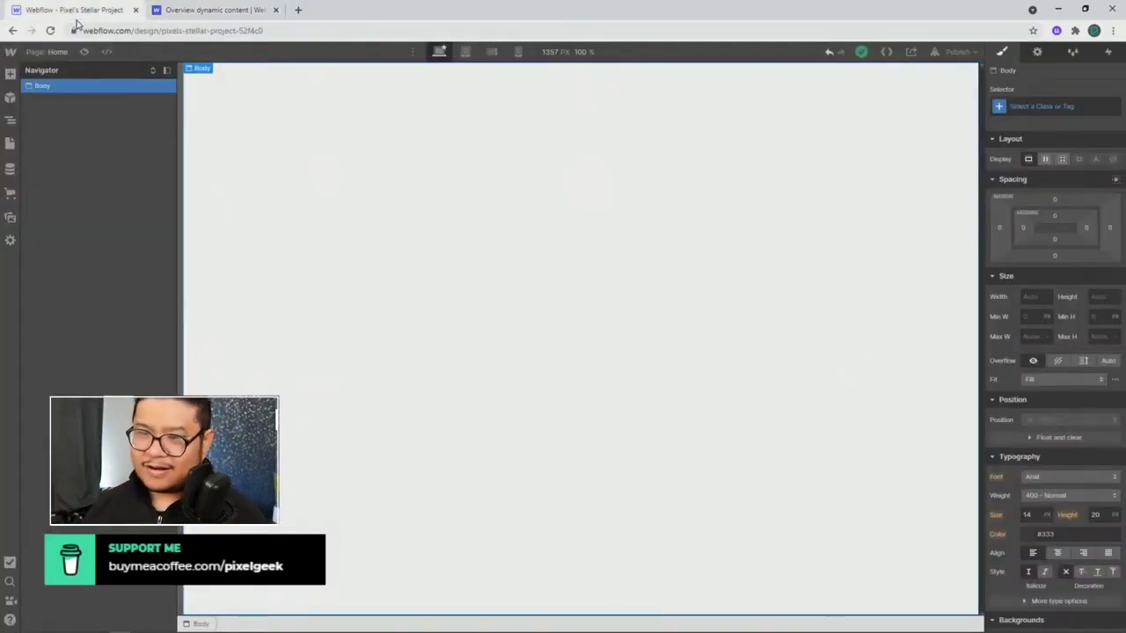
left_click(10, 168)
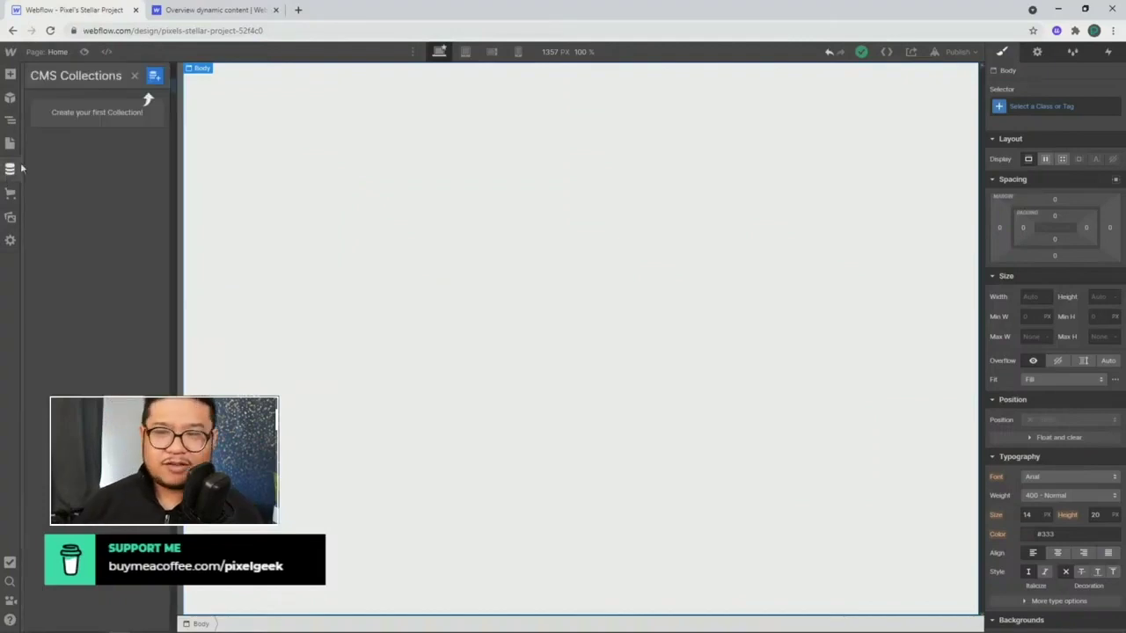
left_click(154, 75)
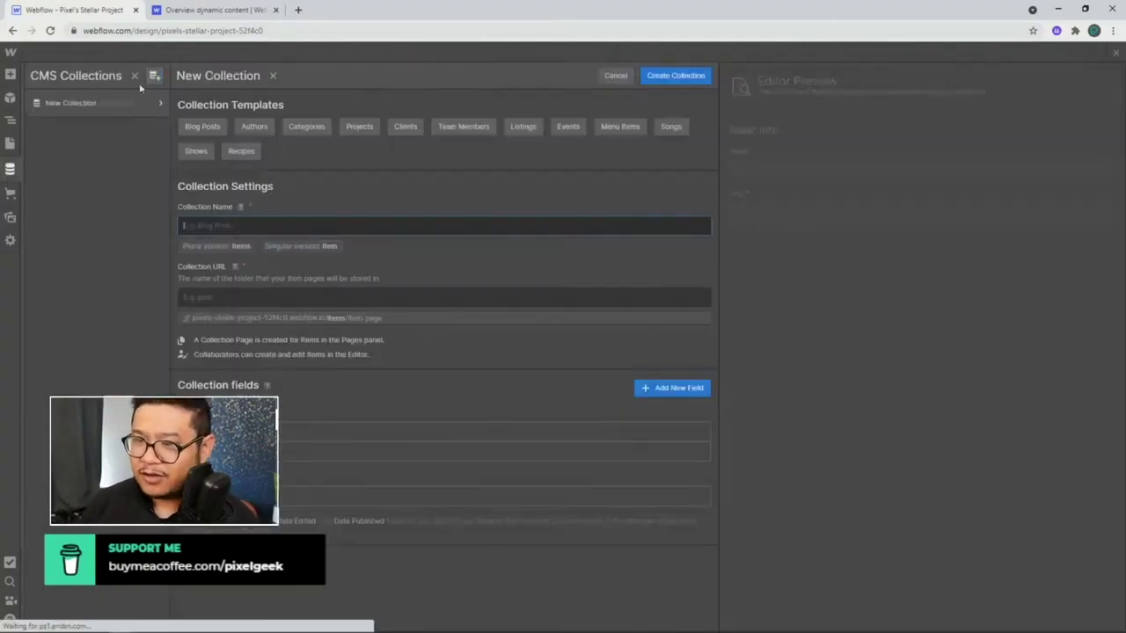
left_click(190, 130)
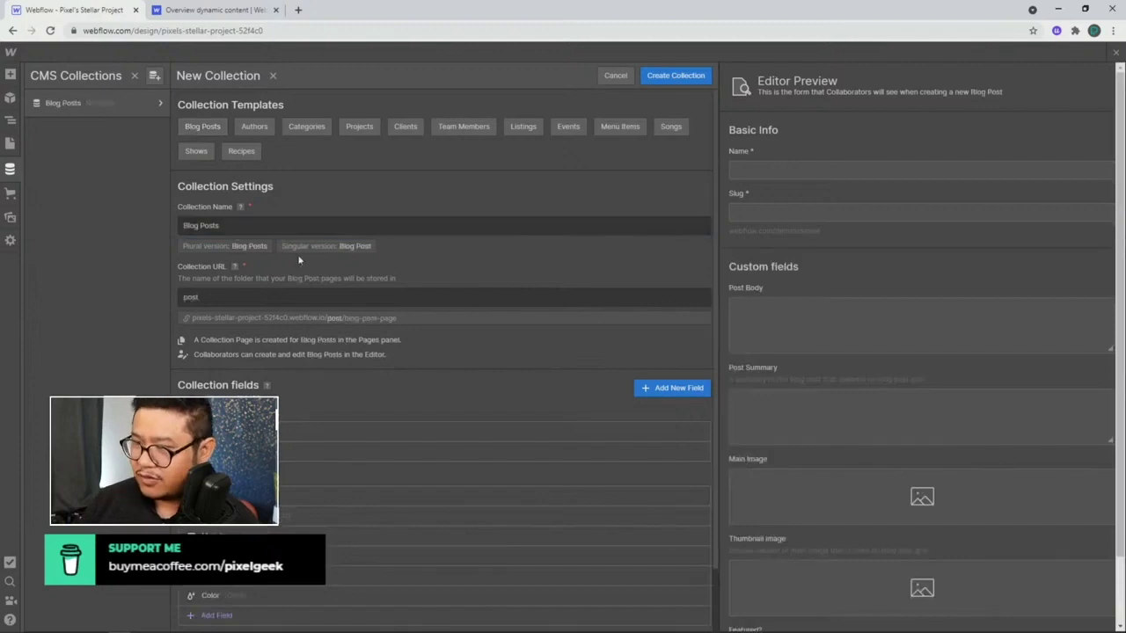
left_click(661, 77)
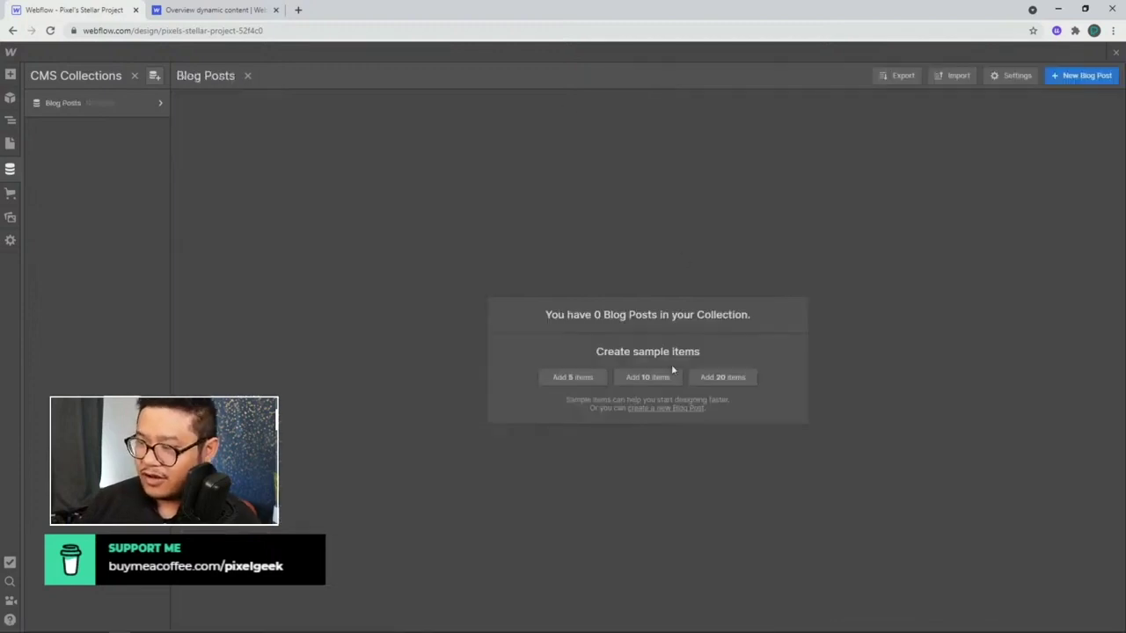
Add 5 sample posts, preview the first one, and close the post editor
left_click(572, 380)
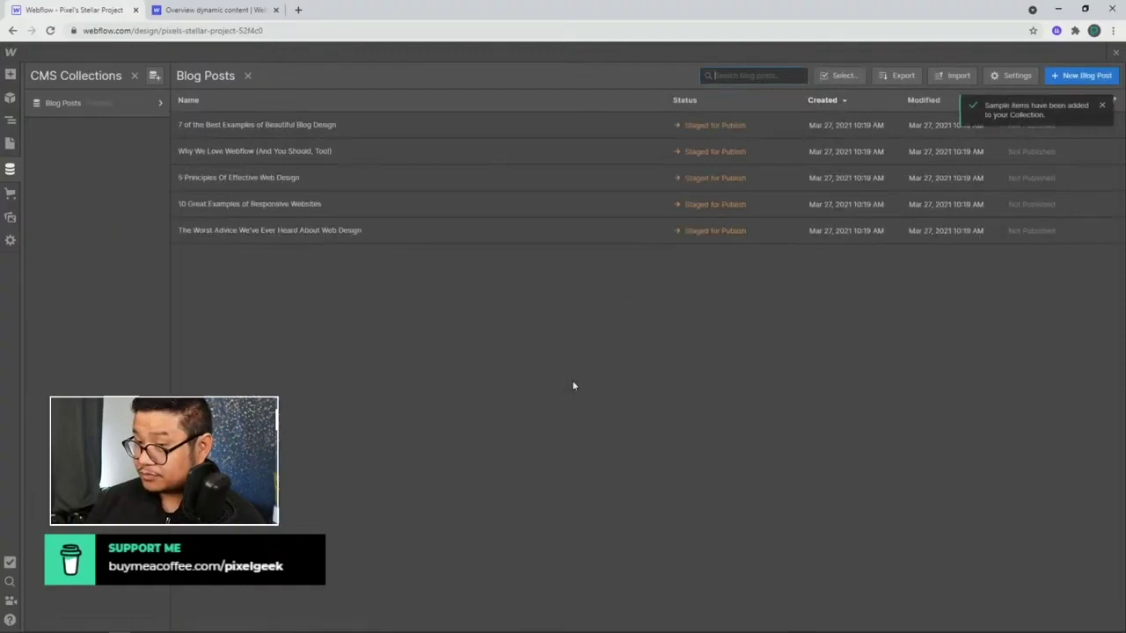
left_click(259, 132)
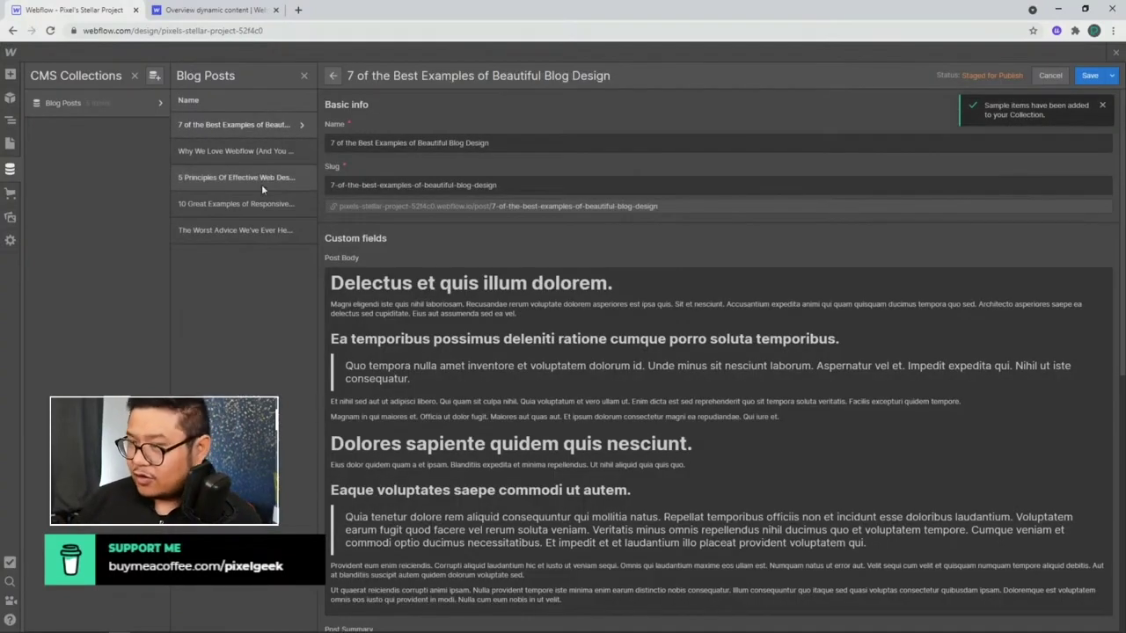
left_click(1116, 55)
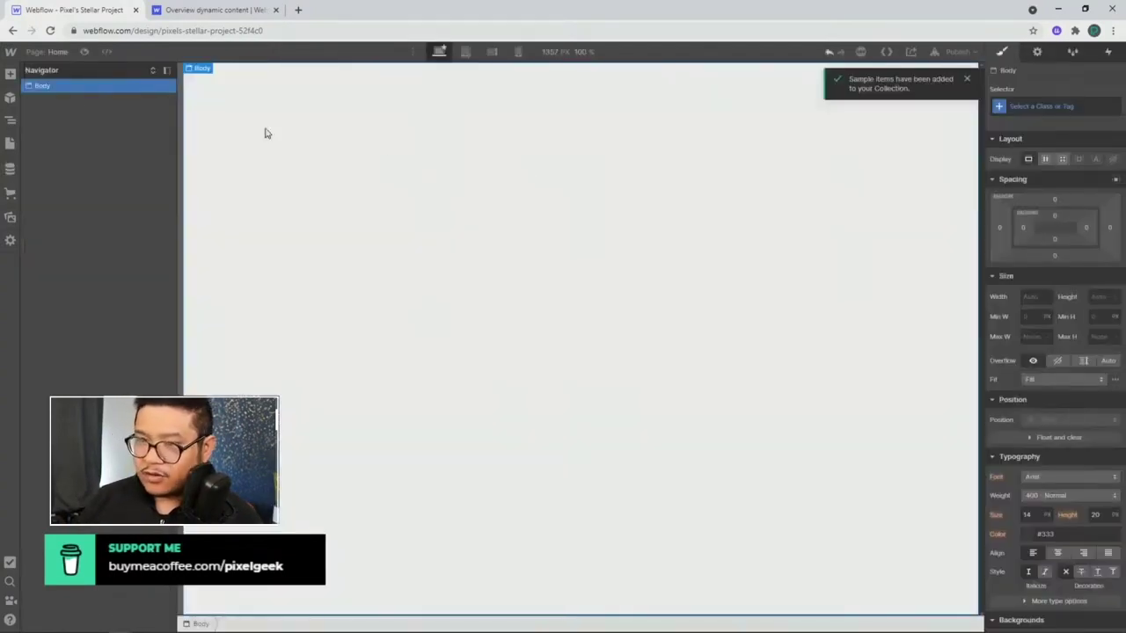
On the Blog Posts Template page, add a Section with a Container inside it
left_click(51, 51)
left_click(114, 361)
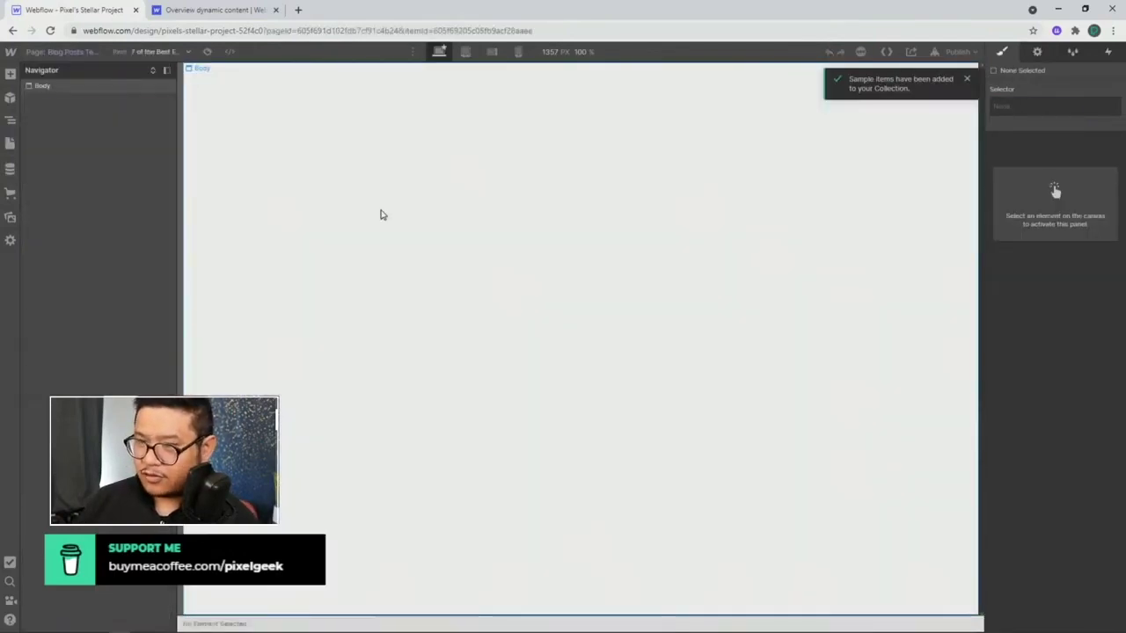
left_click(380, 215)
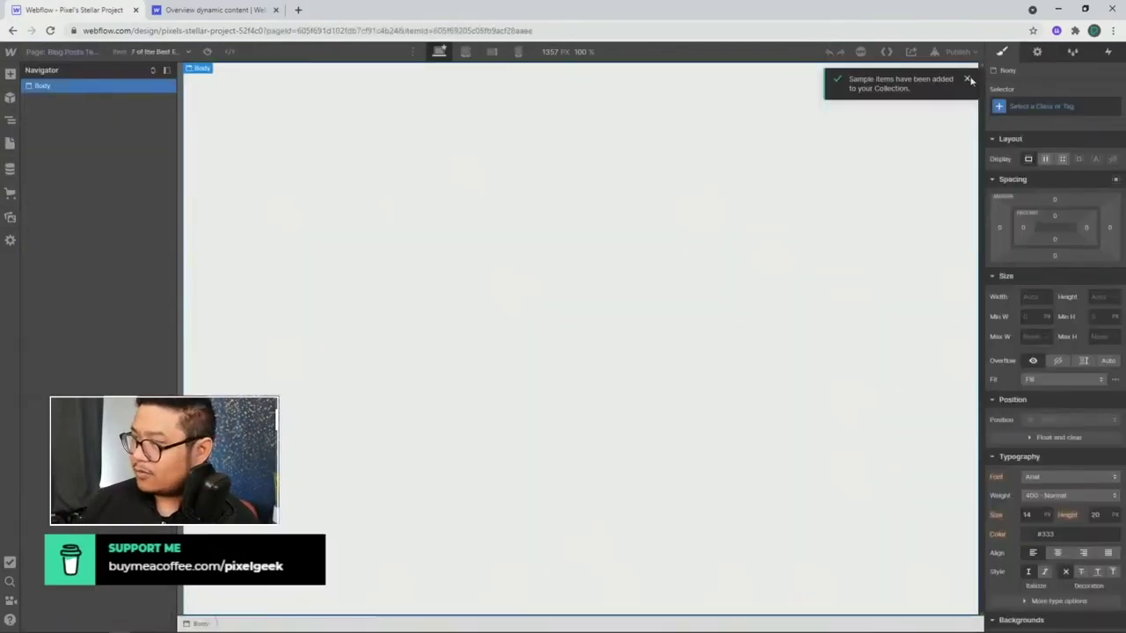
left_click(966, 78)
key("a")
left_click_drag(48, 193, 354, 102)
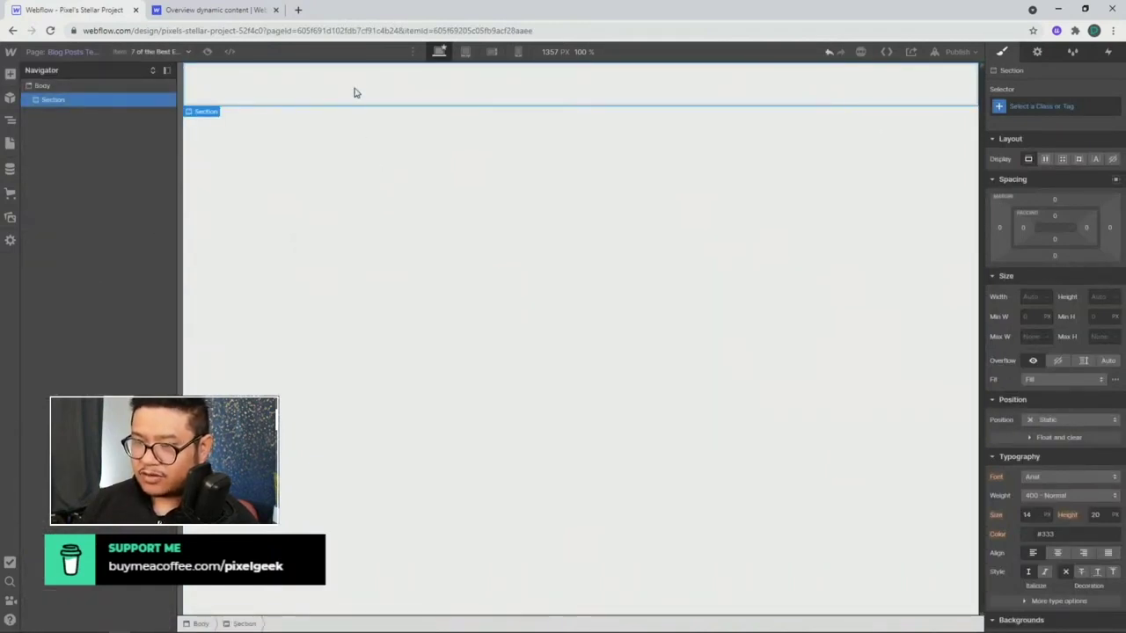
key("a")
left_click_drag(101, 200, 436, 88)
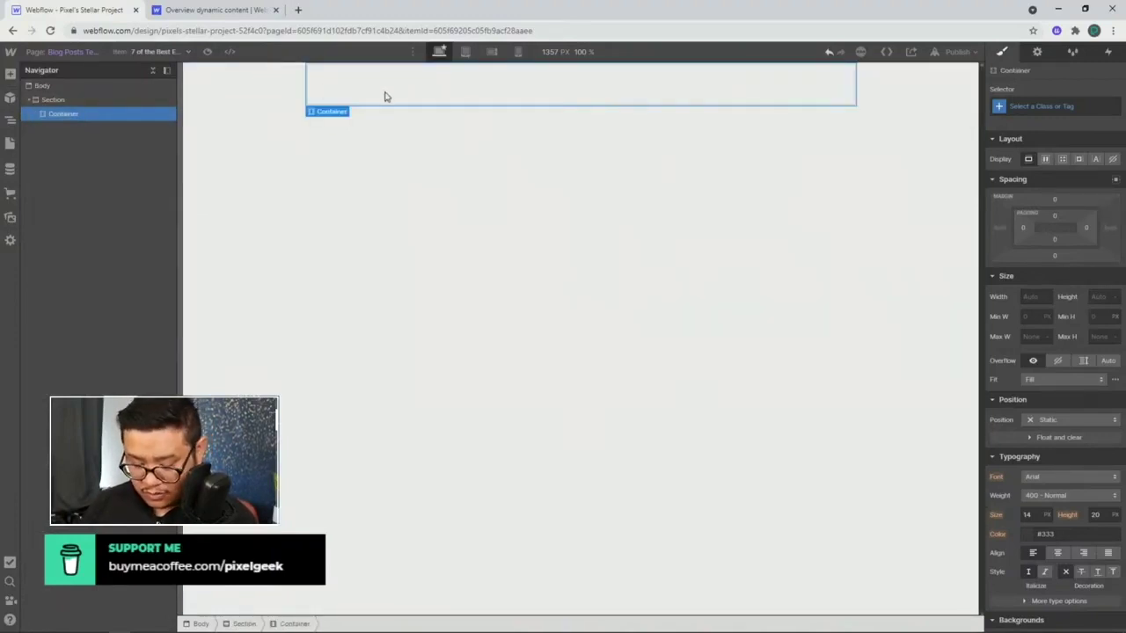
Add an Image bound to the post's Main Image, with alt text from Blog Posts
key("ctrl+e")
type("image")
key("Return")
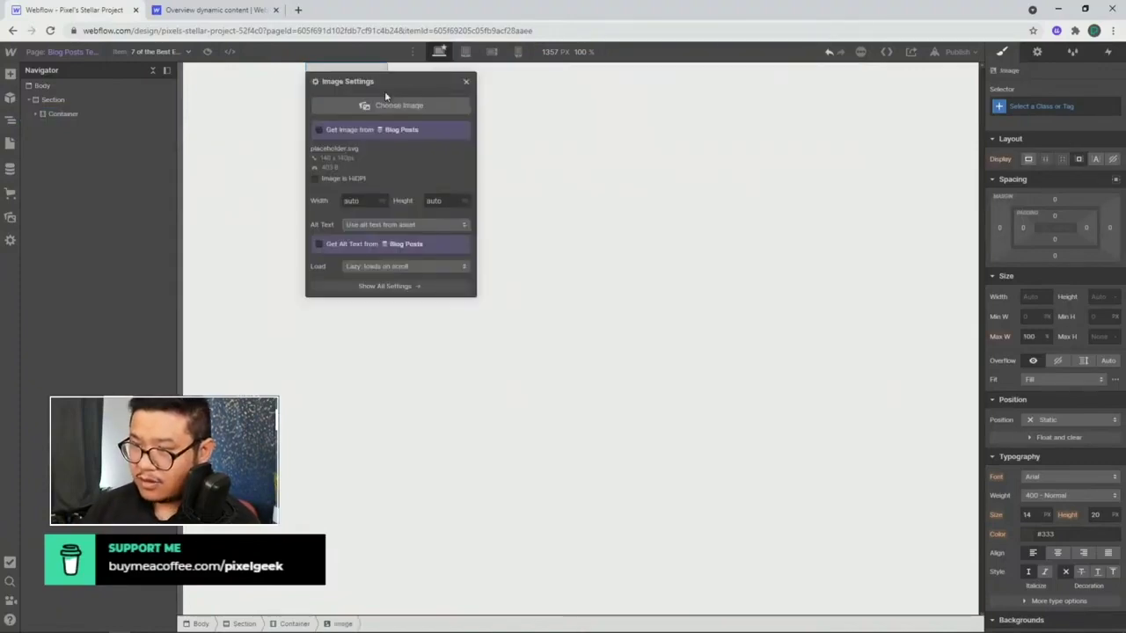
left_click(348, 131)
left_click(345, 144)
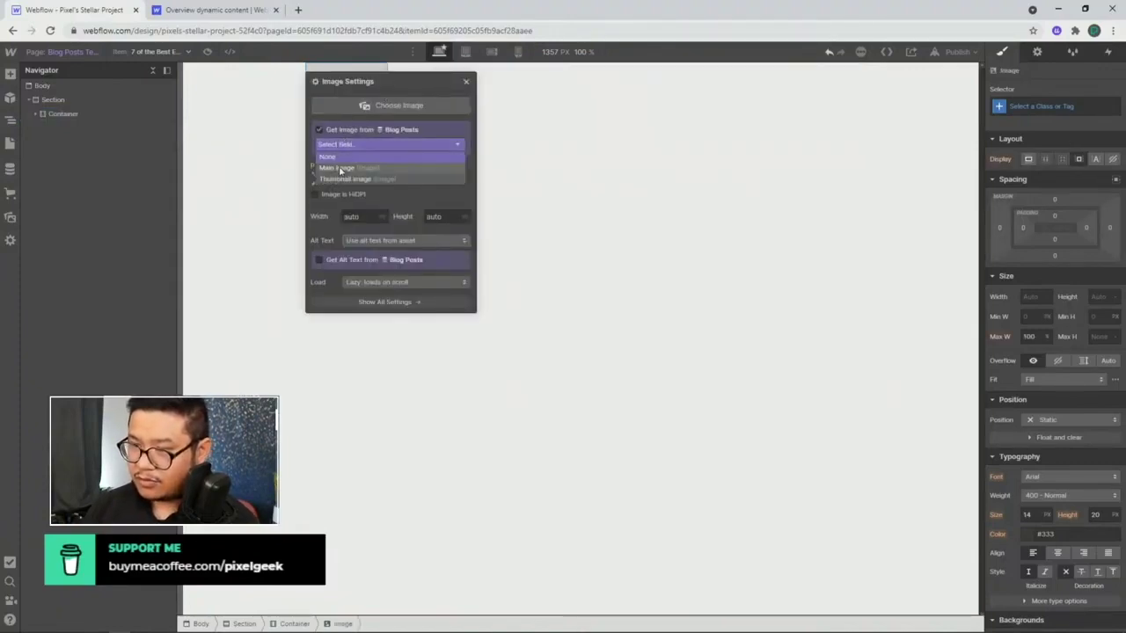
left_click(338, 167)
left_click(347, 271)
left_click(391, 284)
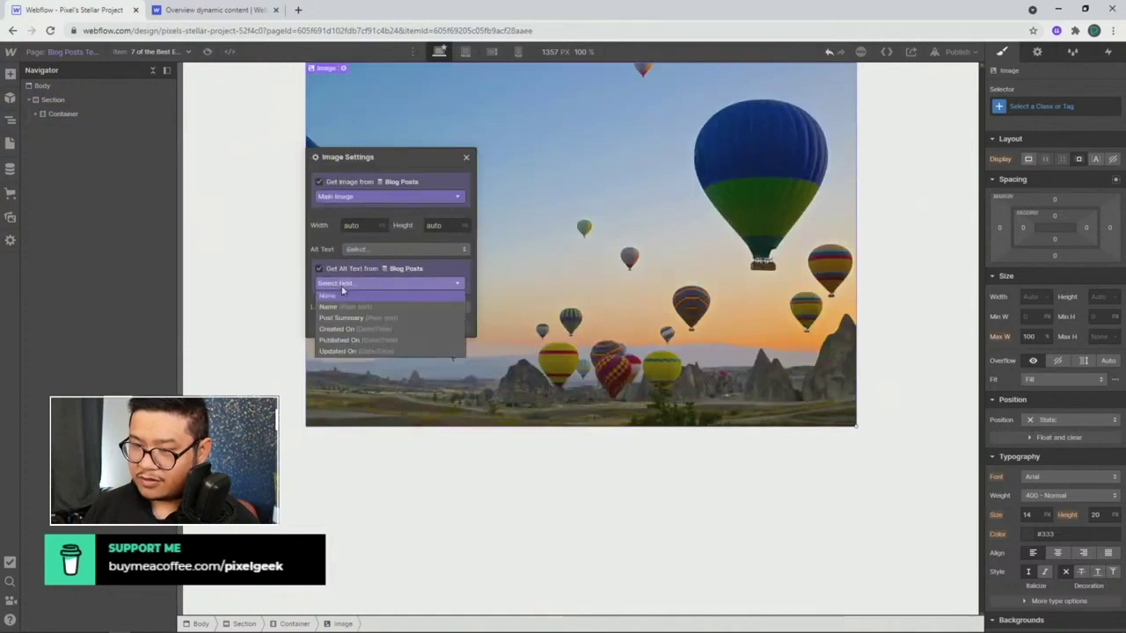
left_click(370, 307)
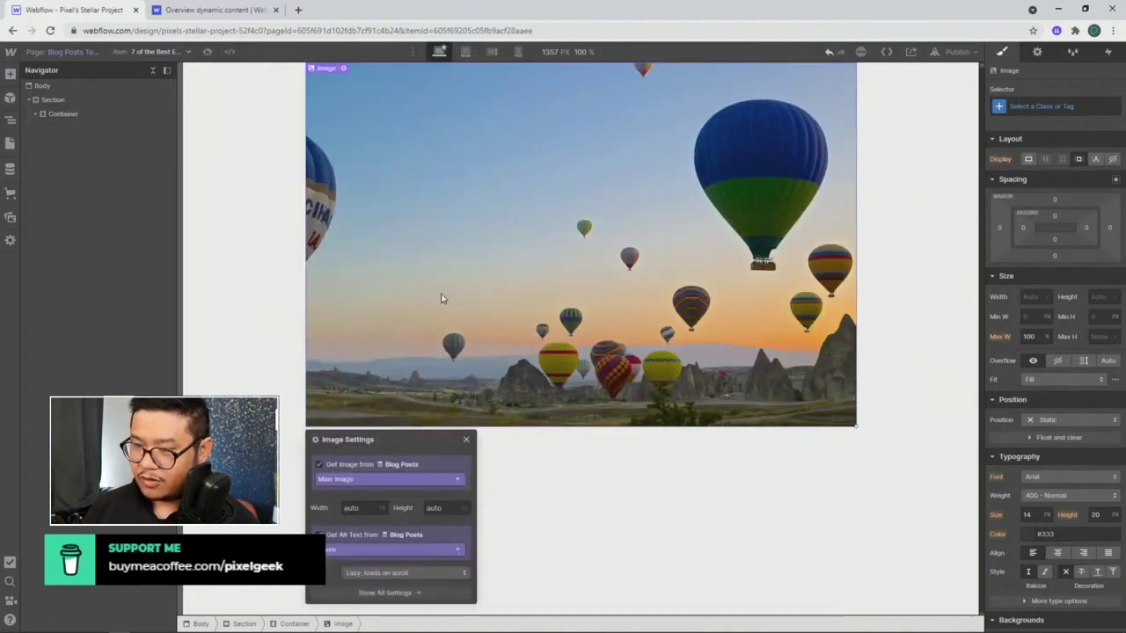
left_click(466, 438)
left_click(409, 194)
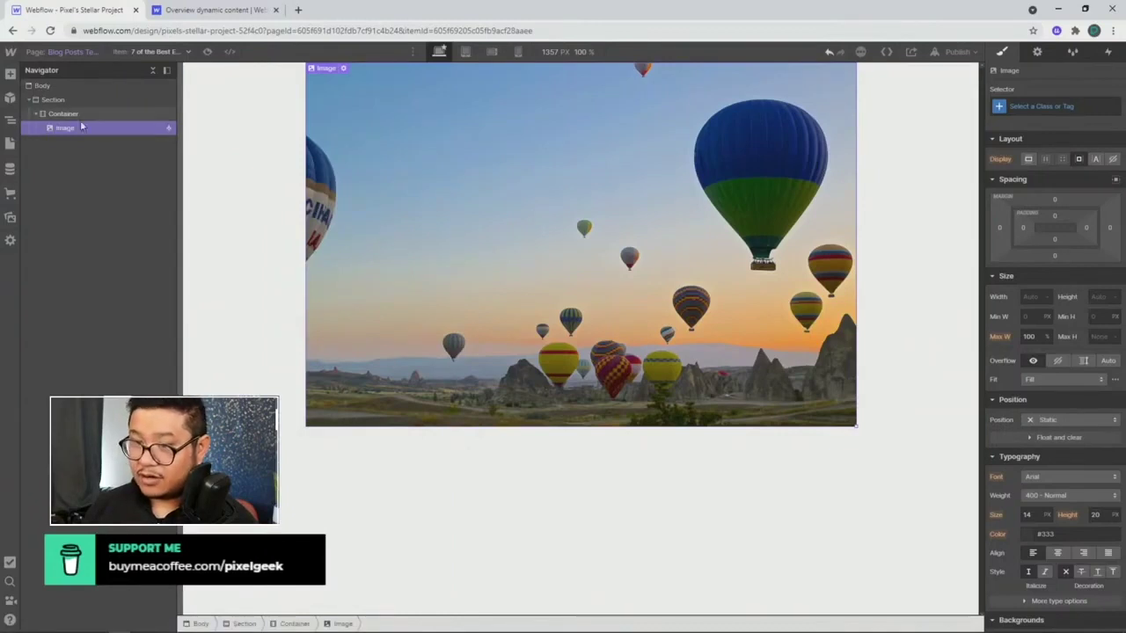
Add a Heading below the image bound to the post Name field
key("ctrl+k")
type("head")
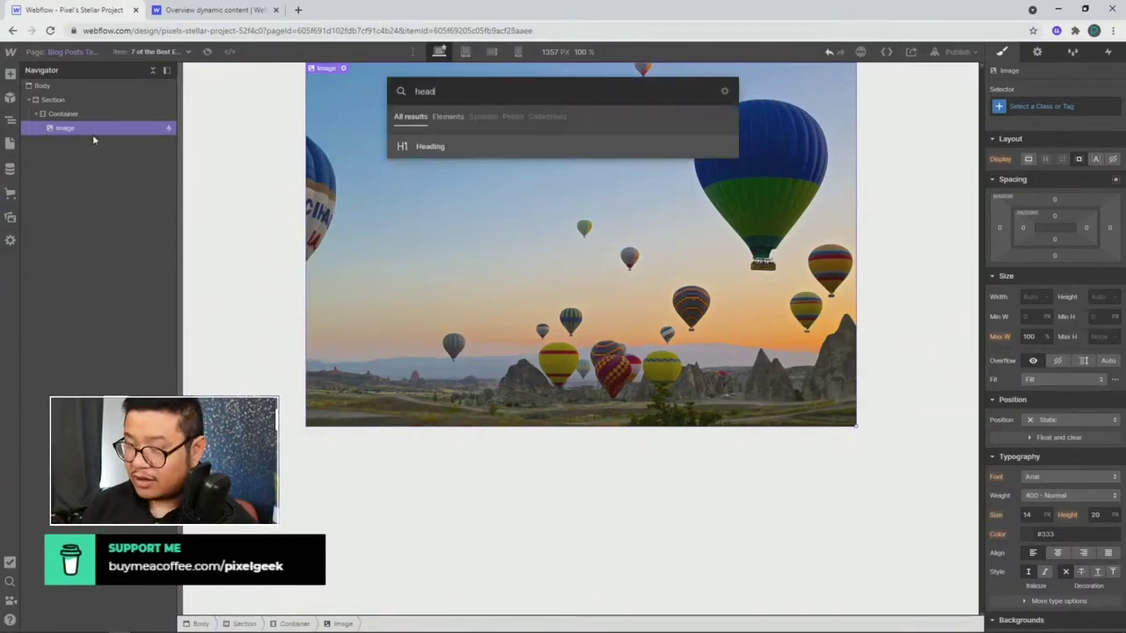
key("Return")
left_click(367, 567)
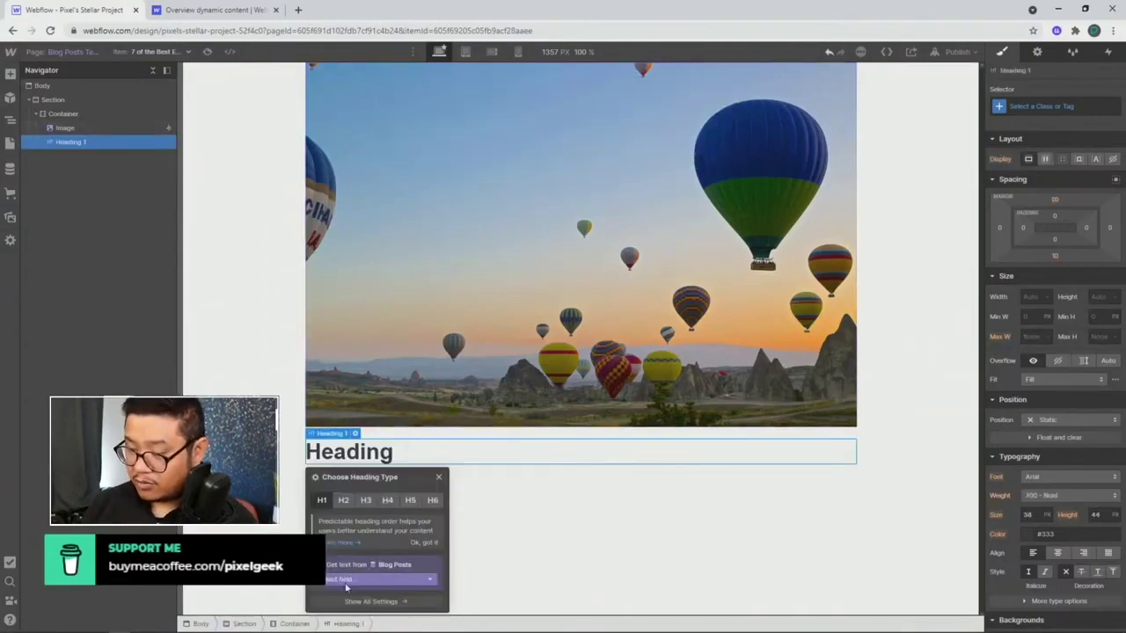
left_click(352, 580)
left_click(340, 605)
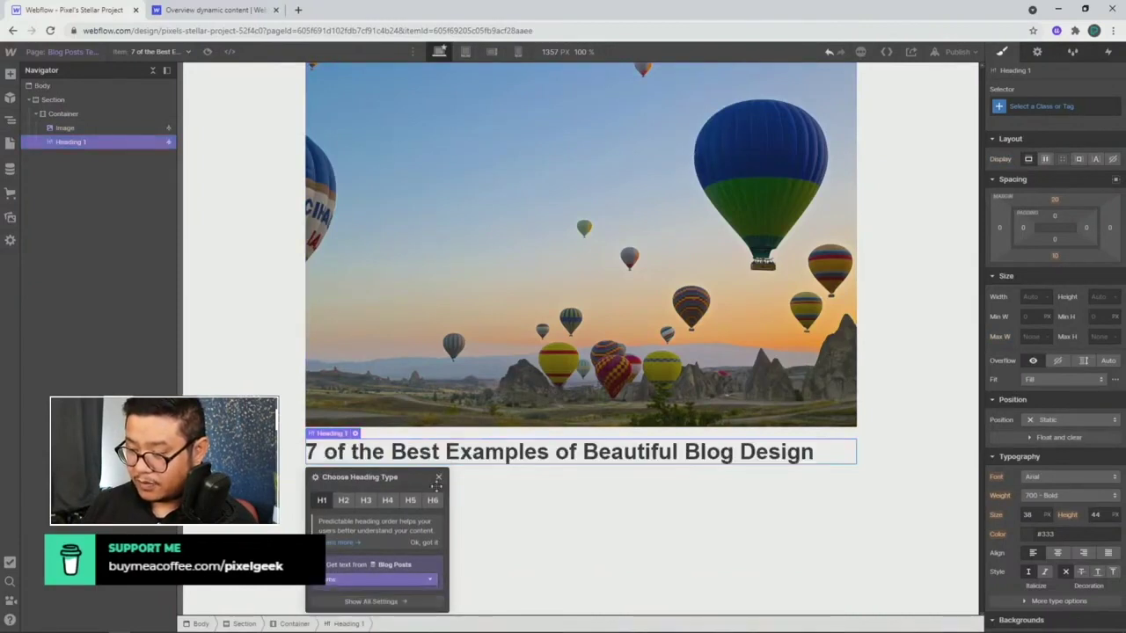
left_click(442, 459)
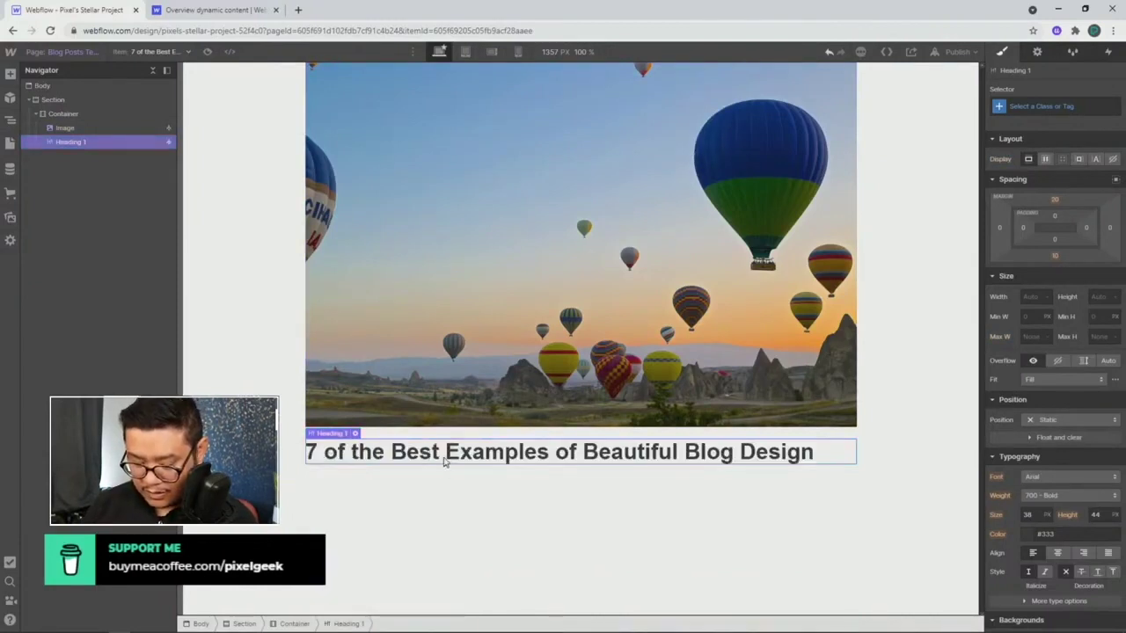
Add a Rich Text Block below the heading bound to the Post Body field
key("ctrl+e")
type("rich")
key("Return")
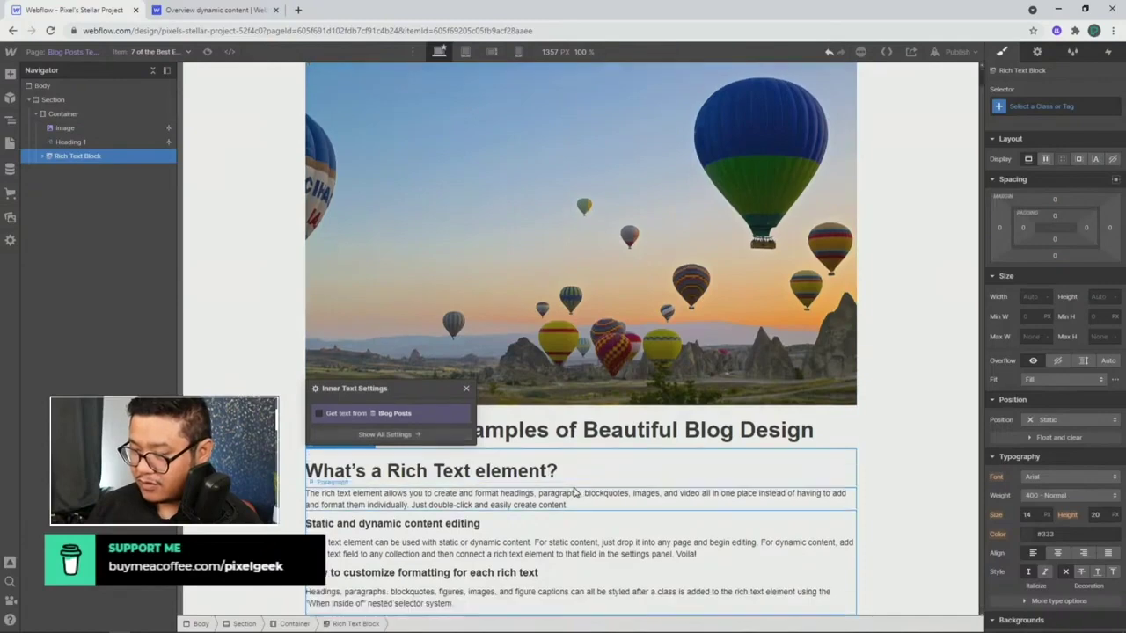
left_click(378, 412)
left_click(387, 427)
left_click(340, 454)
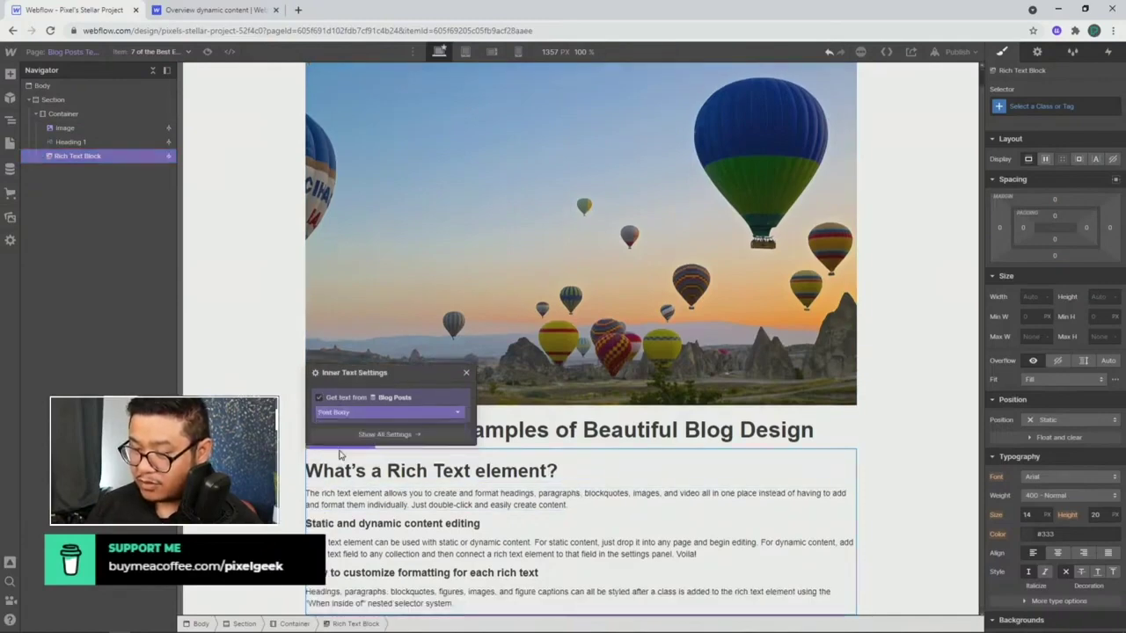
left_click(466, 371)
Review the template, selecting the Section and Rich Text Block, then show the CMS collections
scroll(554, 356, "down", 1)
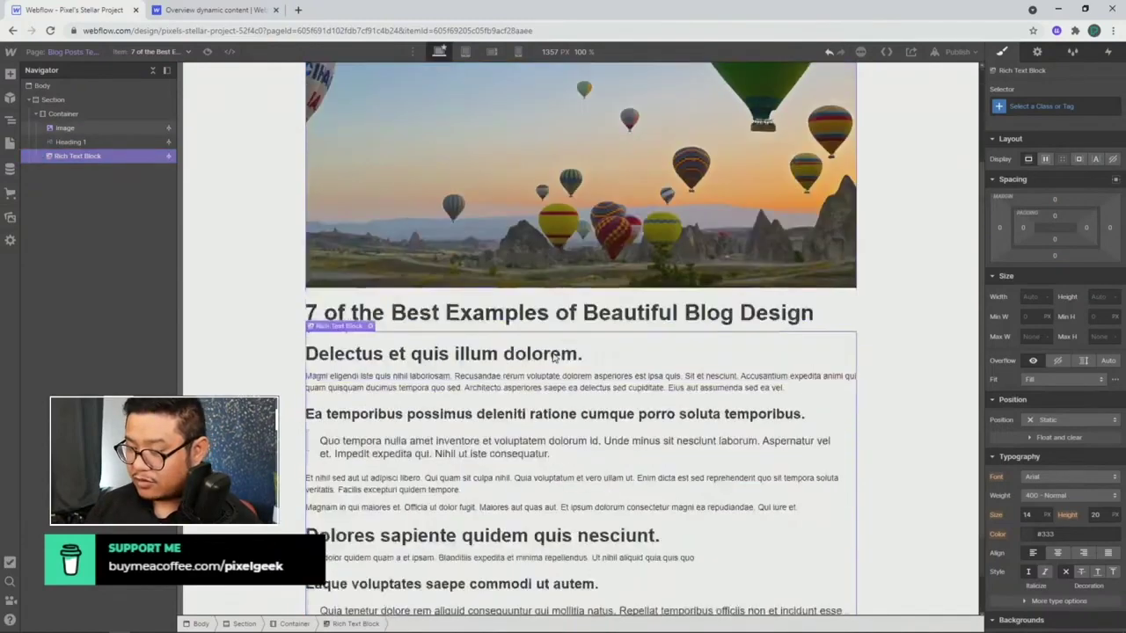
scroll(554, 356, "down", 1)
scroll(598, 352, "up", 3)
scroll(642, 348, "down", 3)
scroll(686, 346, "up", 3)
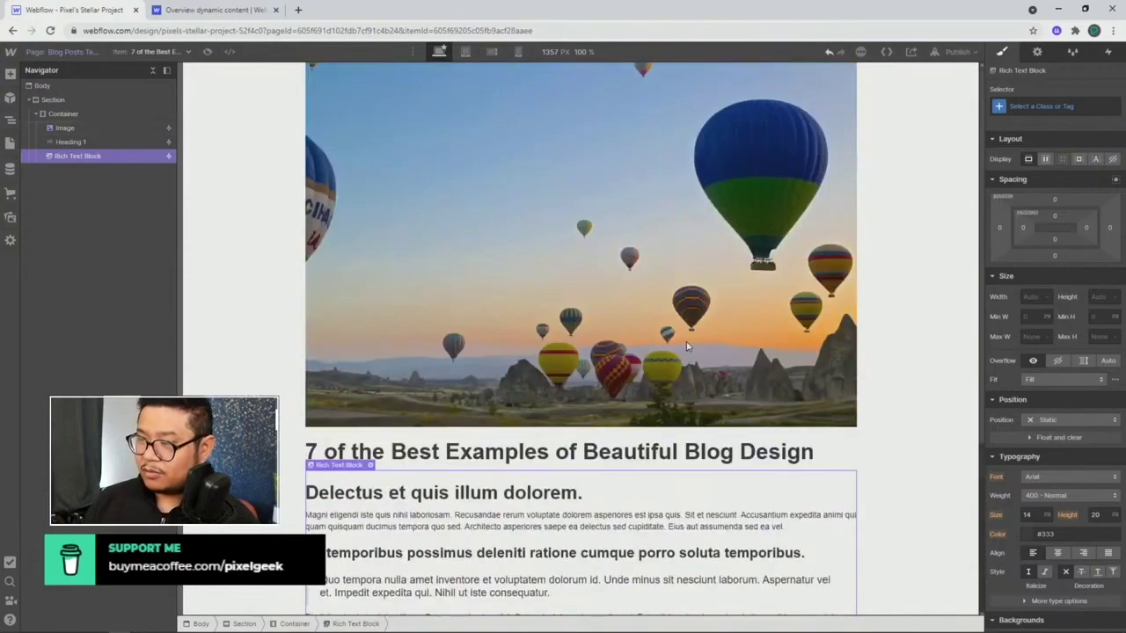
scroll(685, 346, "down", 3)
left_click(910, 281)
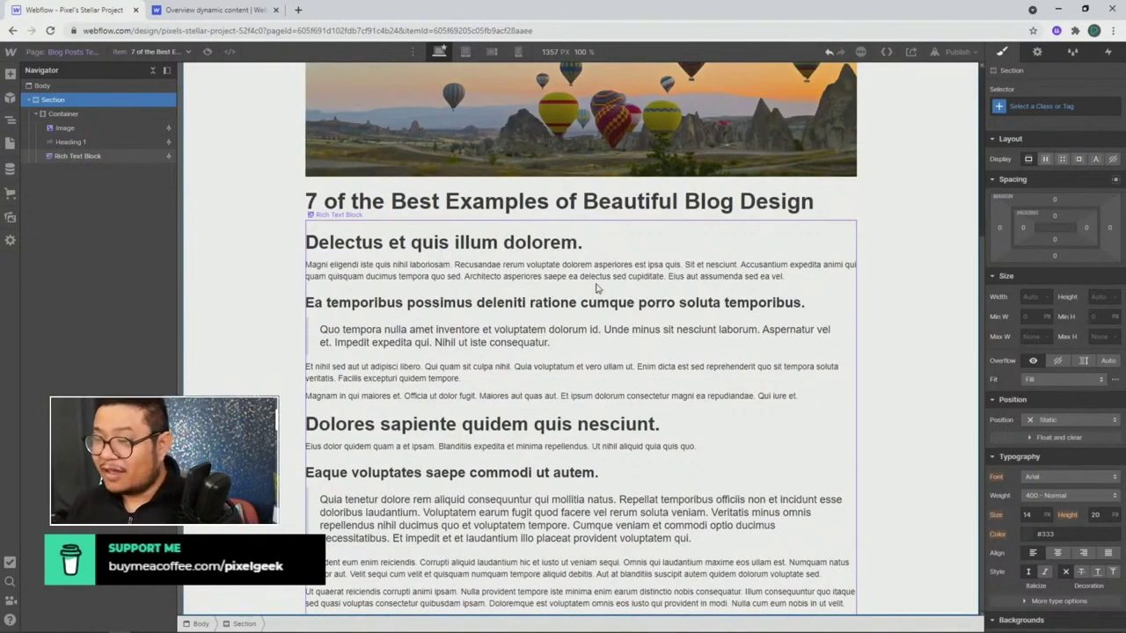
left_click(484, 281)
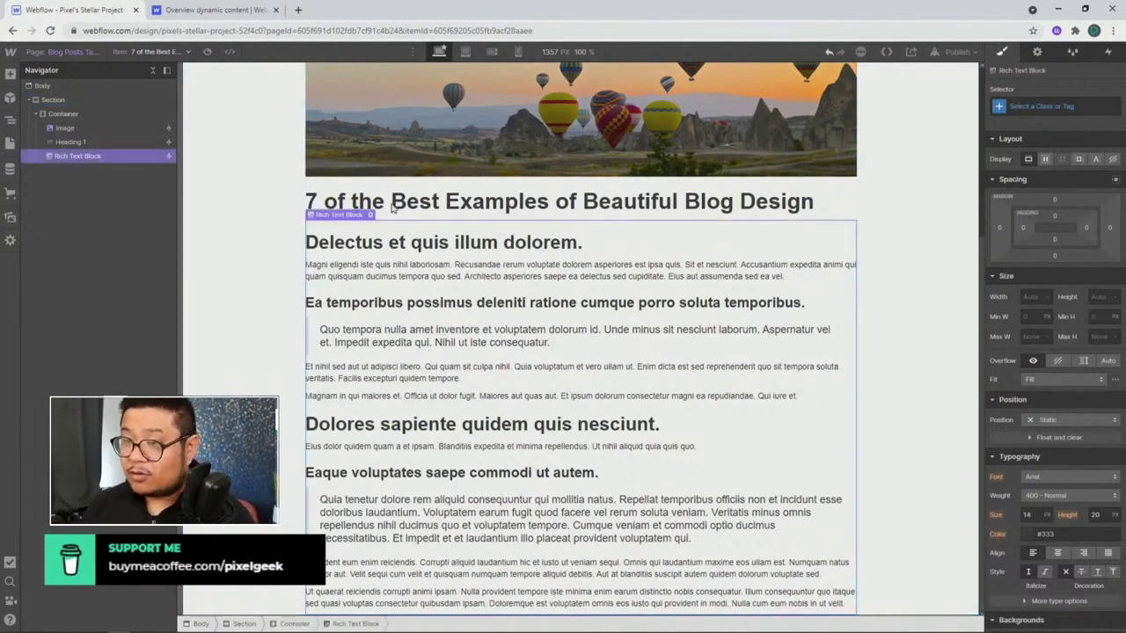
left_click(9, 168)
In the first blog post, add a bulleted list with Section 1 and Section 2 above the first heading
mouse_move(104, 105)
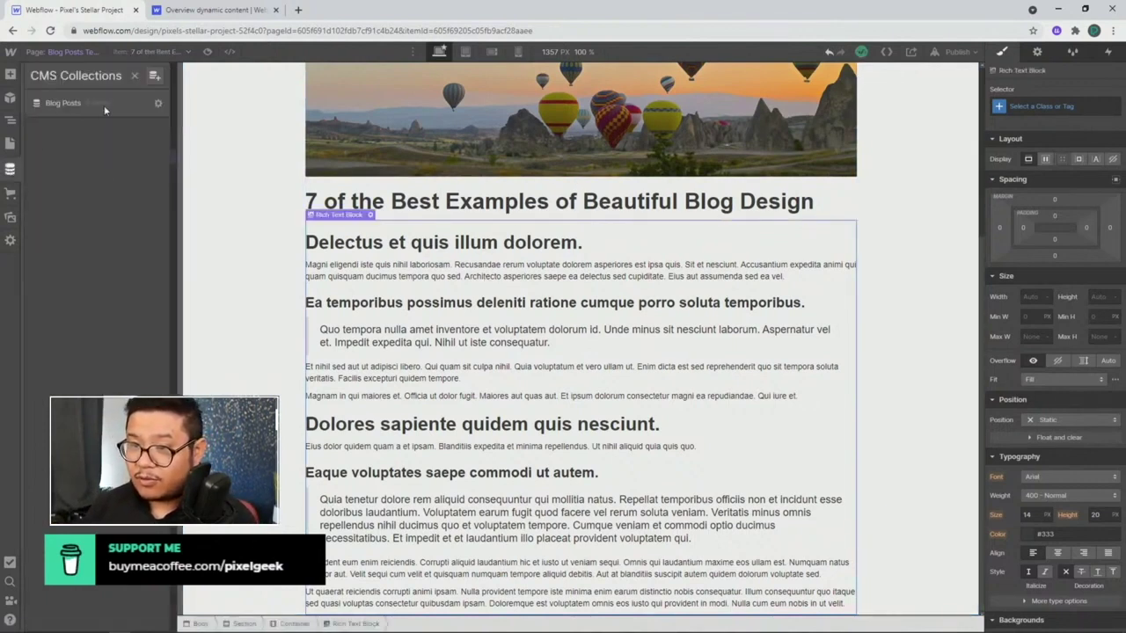
left_click(115, 104)
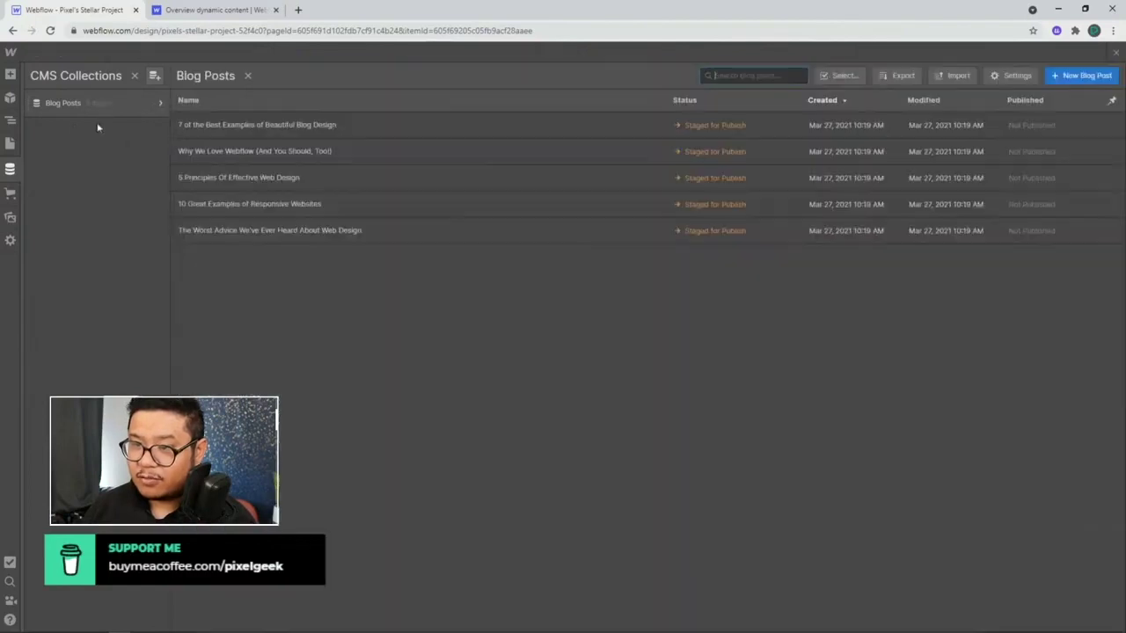
left_click(211, 126)
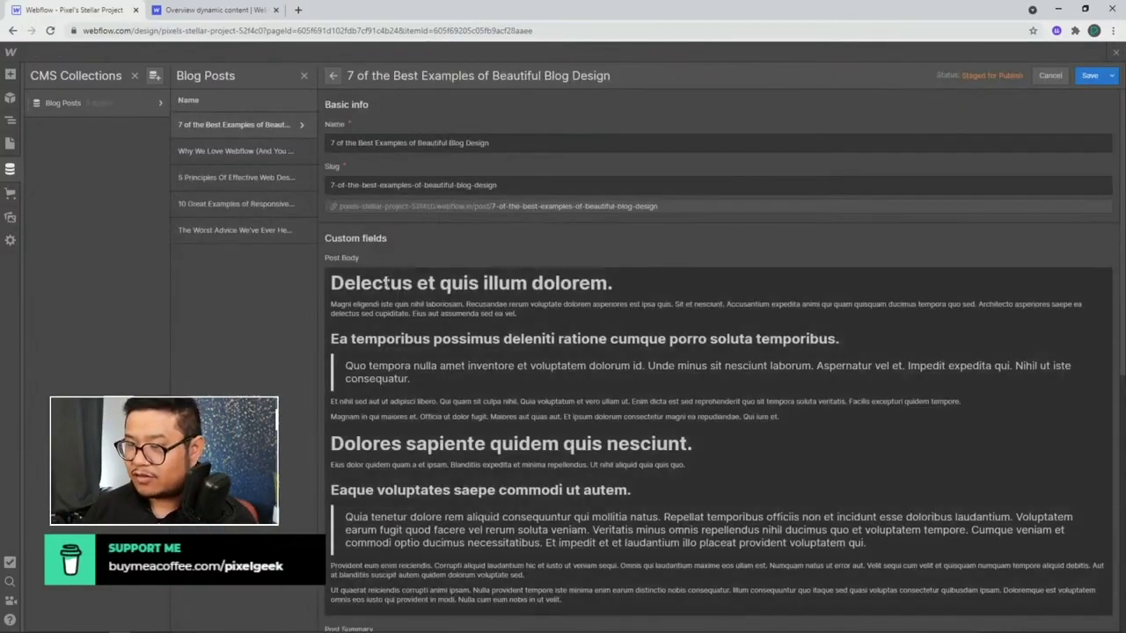
left_click(381, 283)
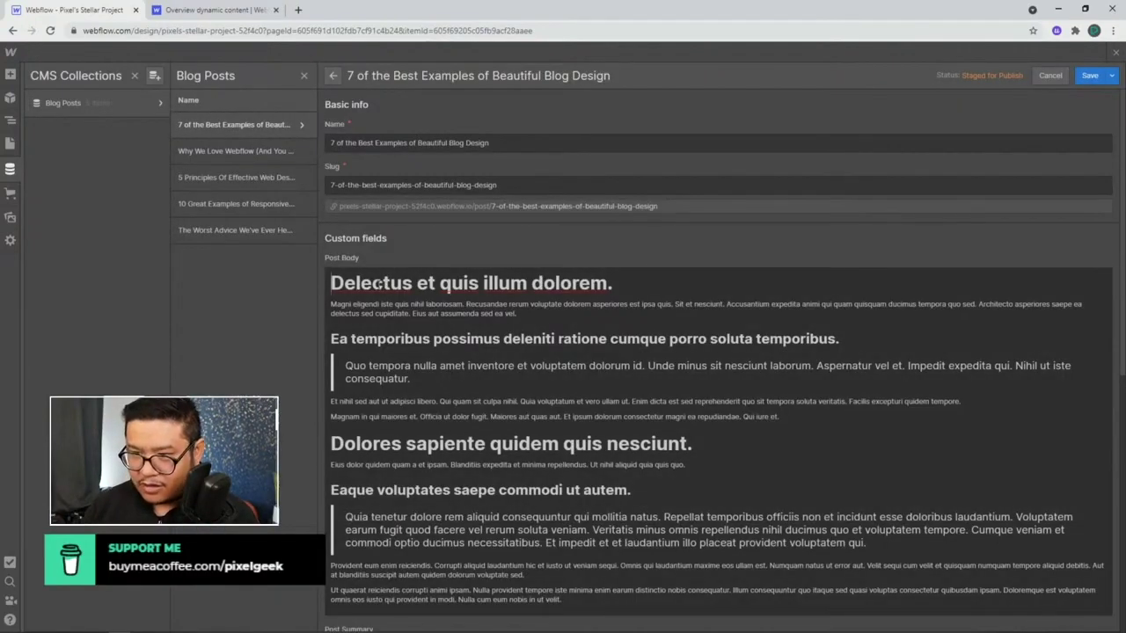
key("Return")
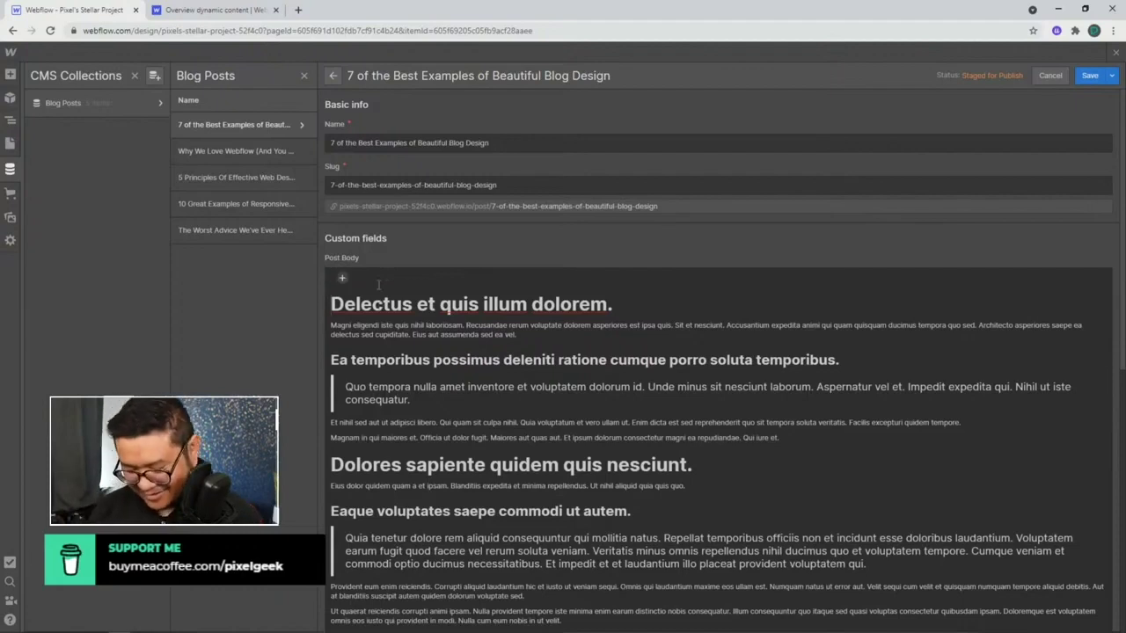
left_click(342, 278)
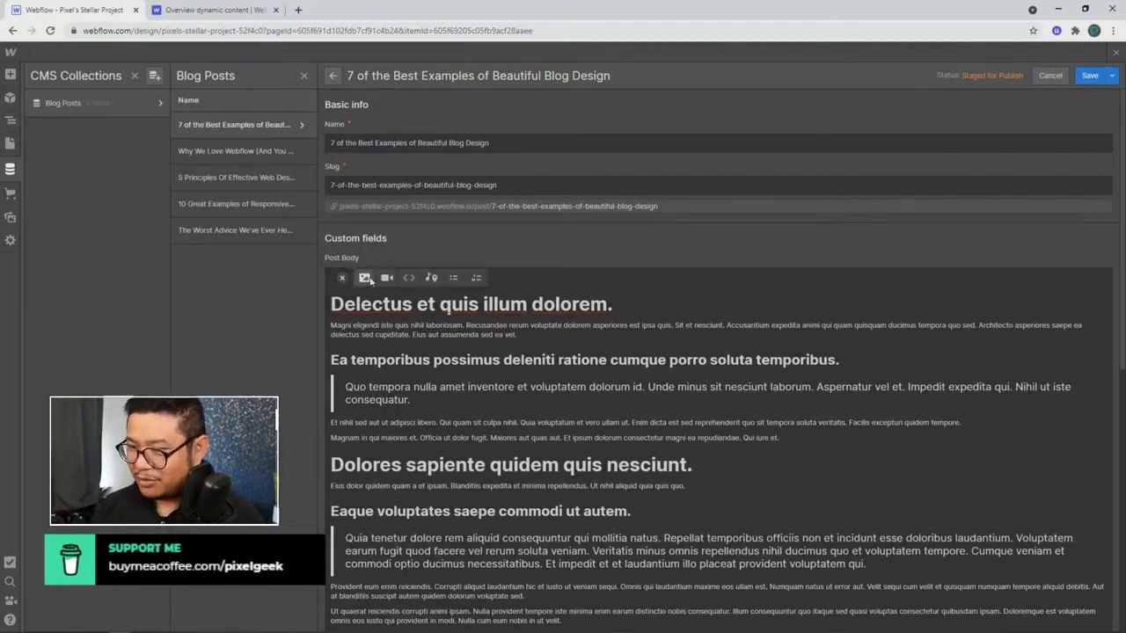
left_click(453, 277)
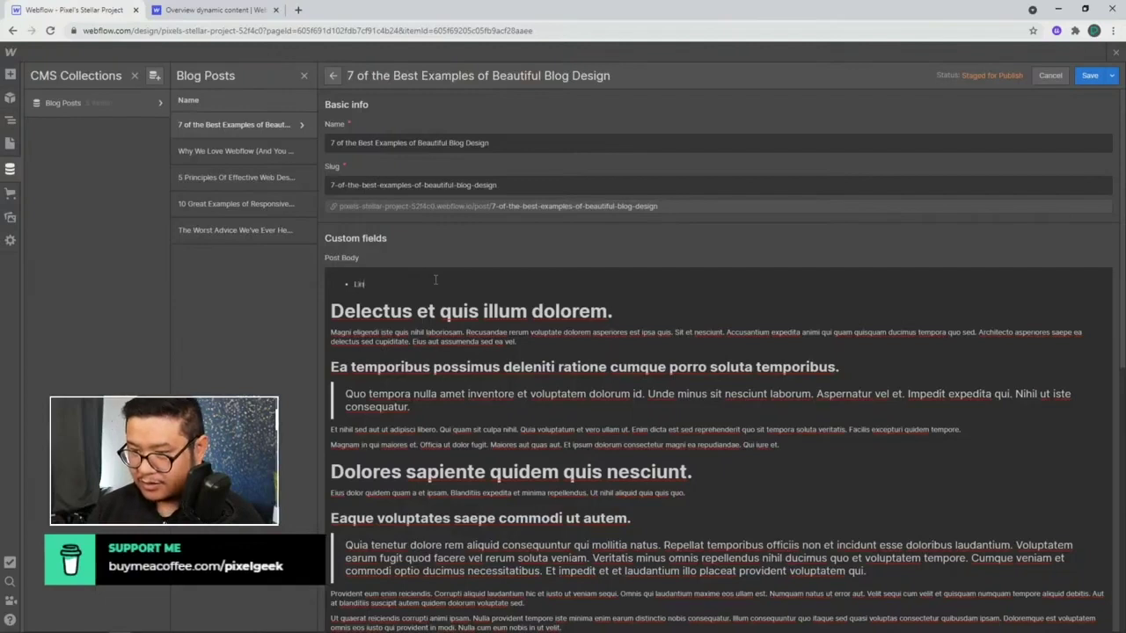
key("BackSpace")
type("Section 1")
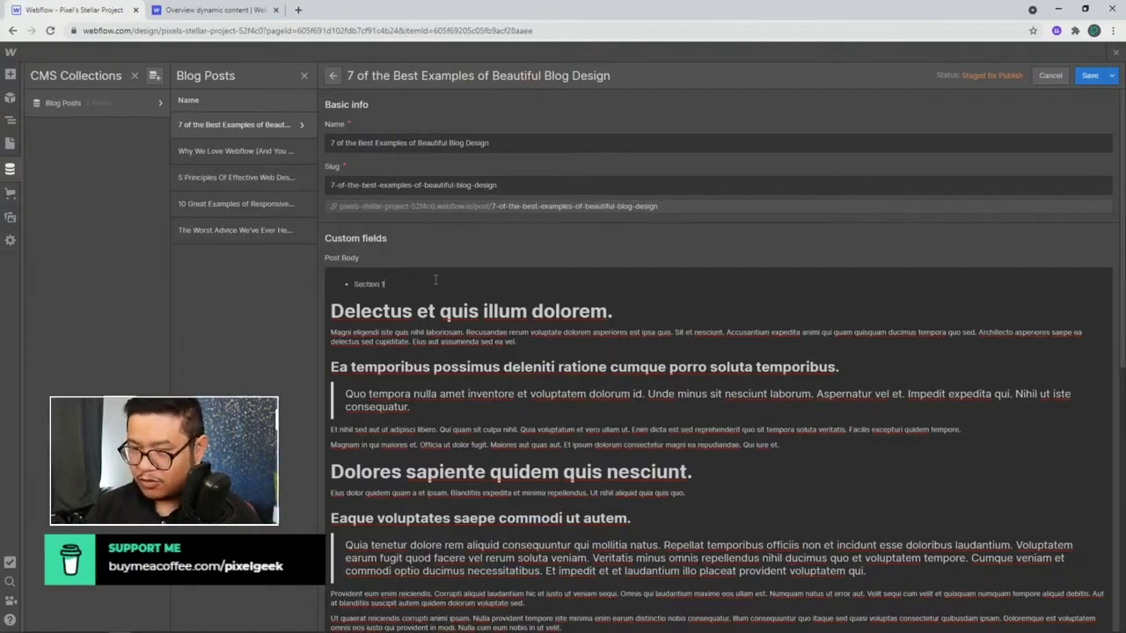
key("Return")
type("Section 2")
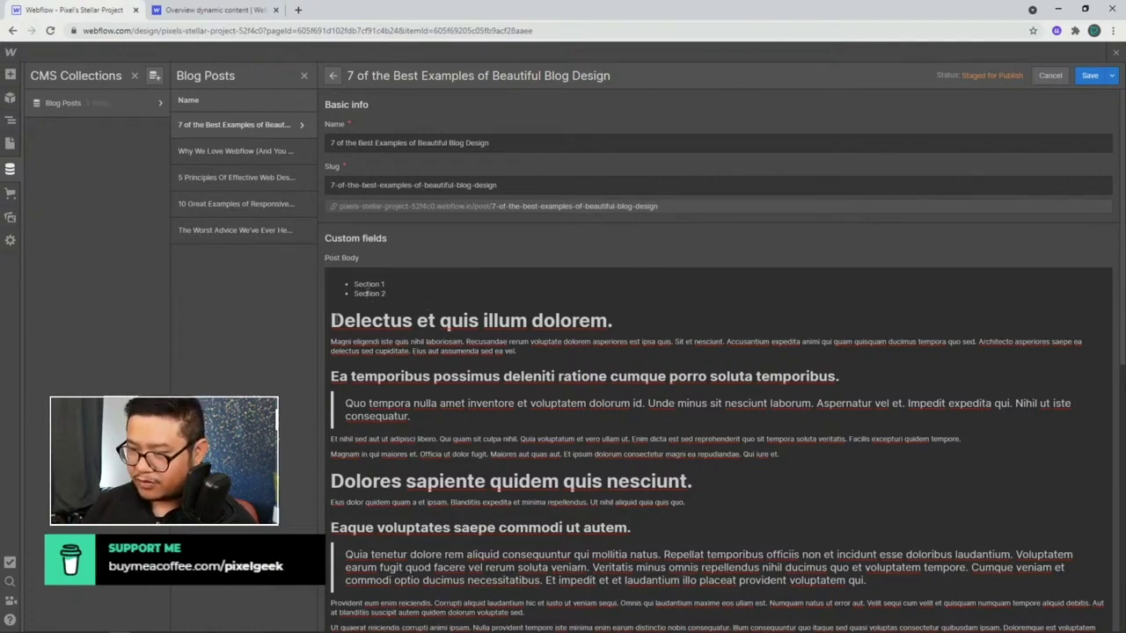
Rename the Delectus heading to 'Section 1'
triple_click(349, 322)
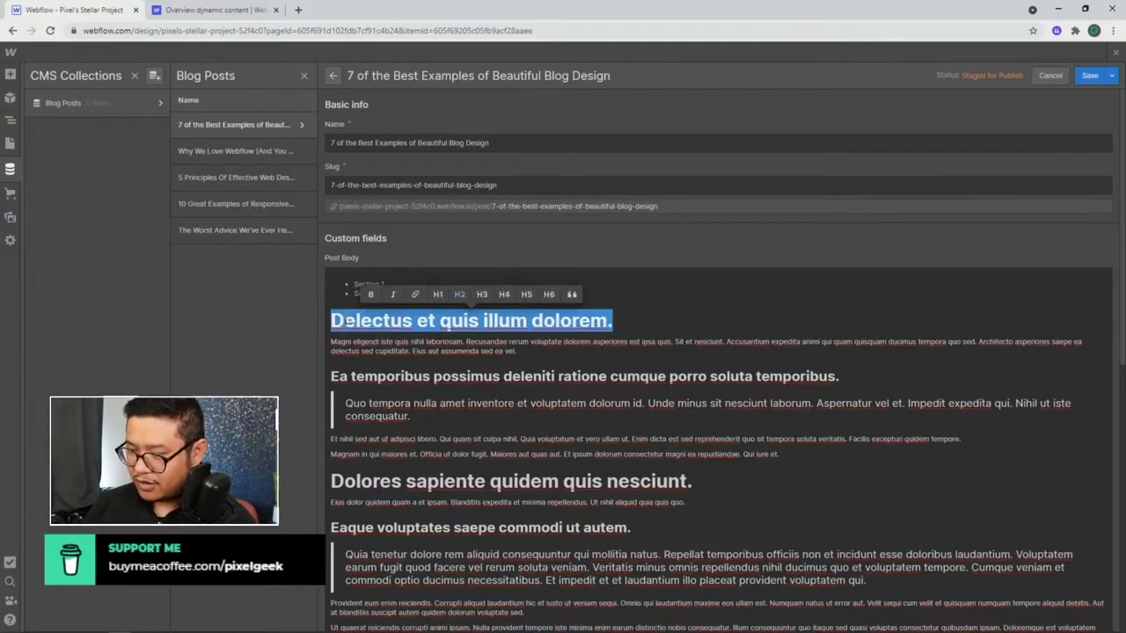
left_click(332, 320)
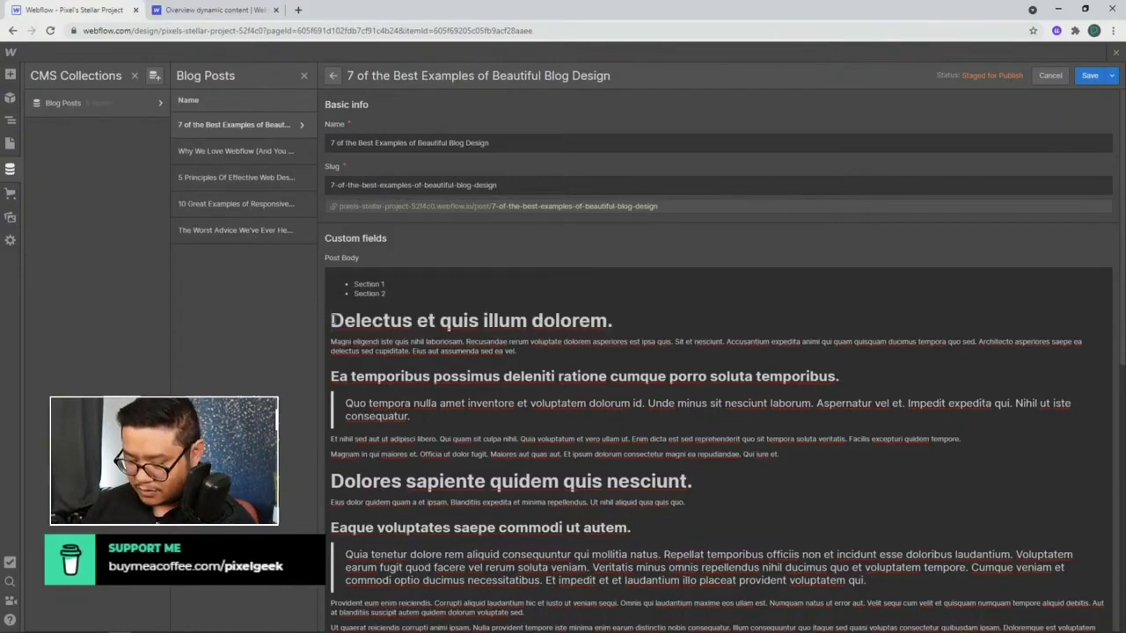
key("Return")
key("Return")
key("Return")
key("Return")
key("Return")
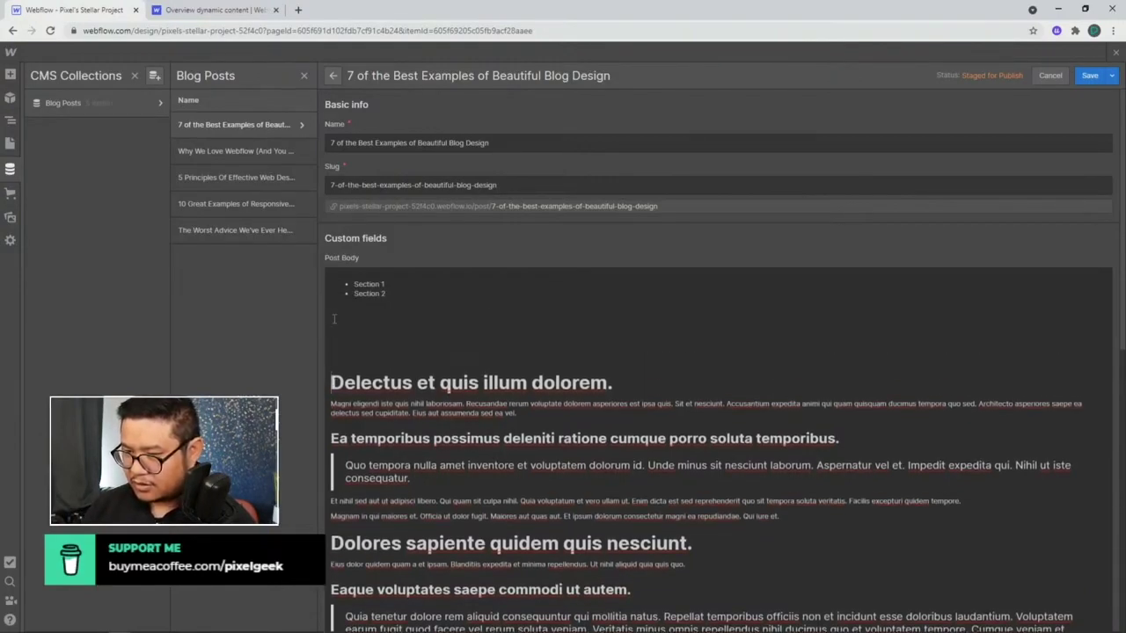
key("ctrl+shift+Right")
key("ctrl+shift+Right")
key("ctrl+shift+Right")
key("ctrl+shift+Right")
key("ctrl+shift+Right")
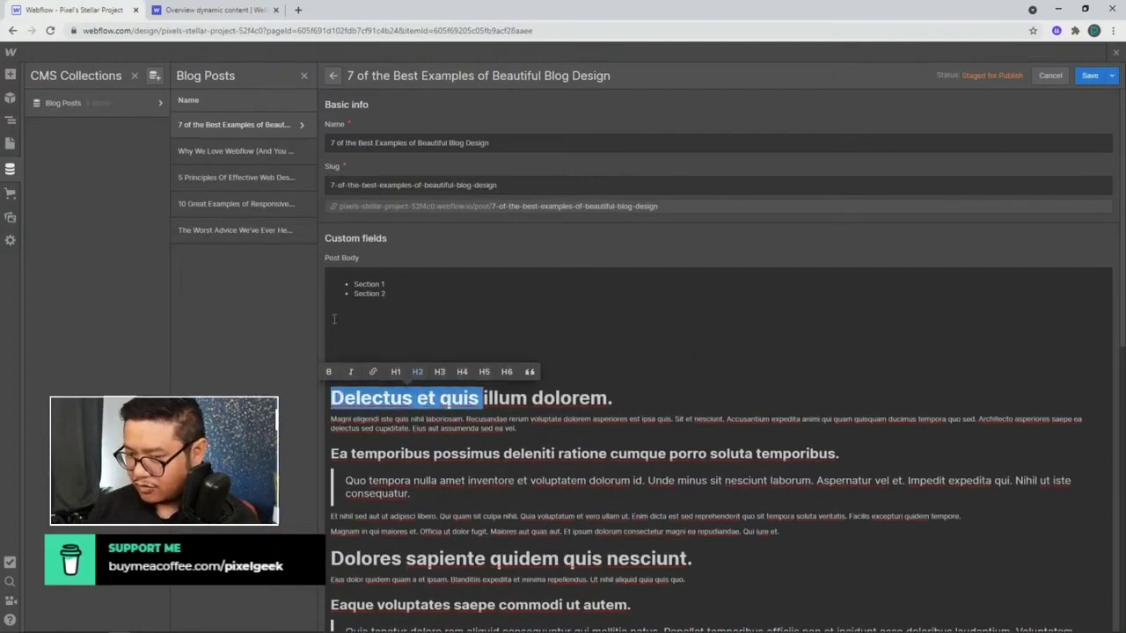
key("shift+Right")
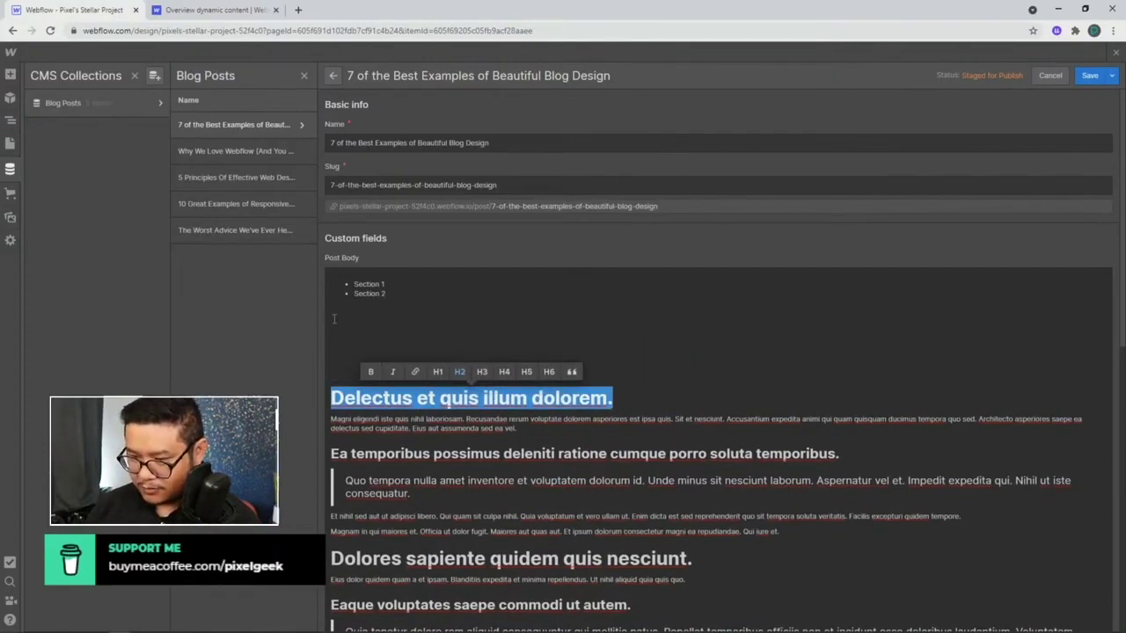
type("Section 1")
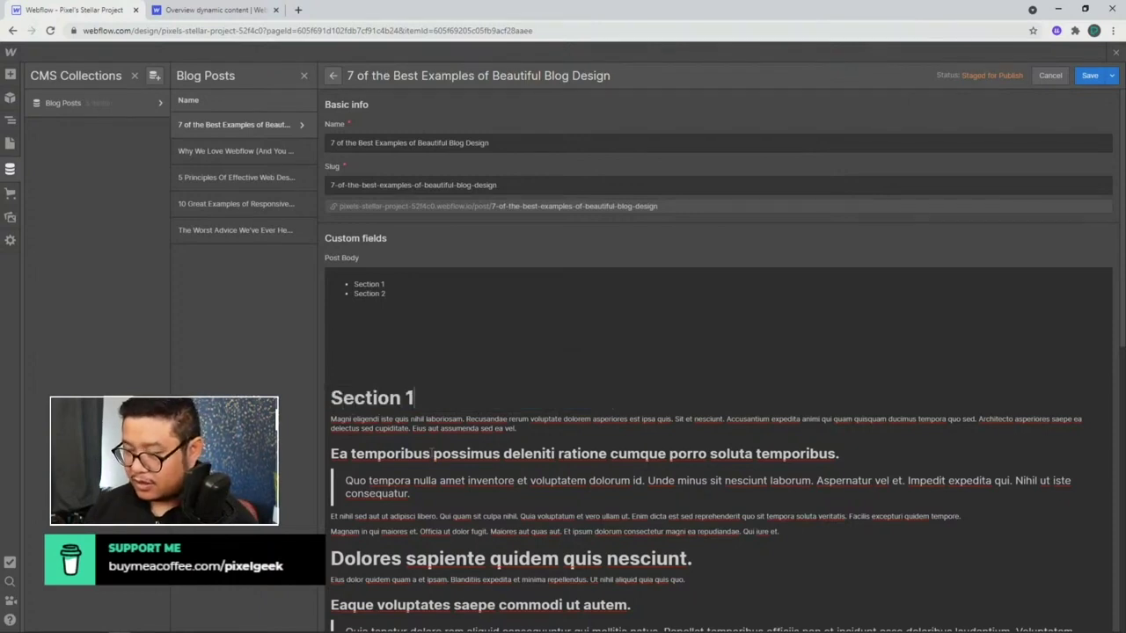
Rename the Dolores sapiente heading to 'Section 2' and save the post
scroll(429, 431, "down", 3)
key("Return")
key("Return")
key("Return")
key("Return")
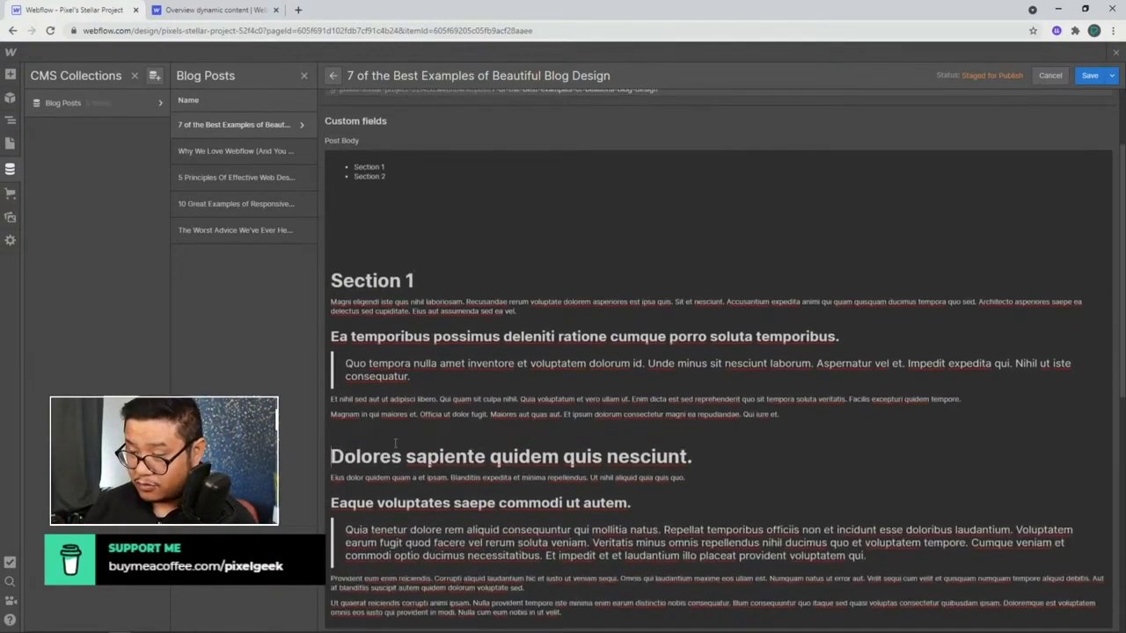
scroll(717, 361, "down", 3)
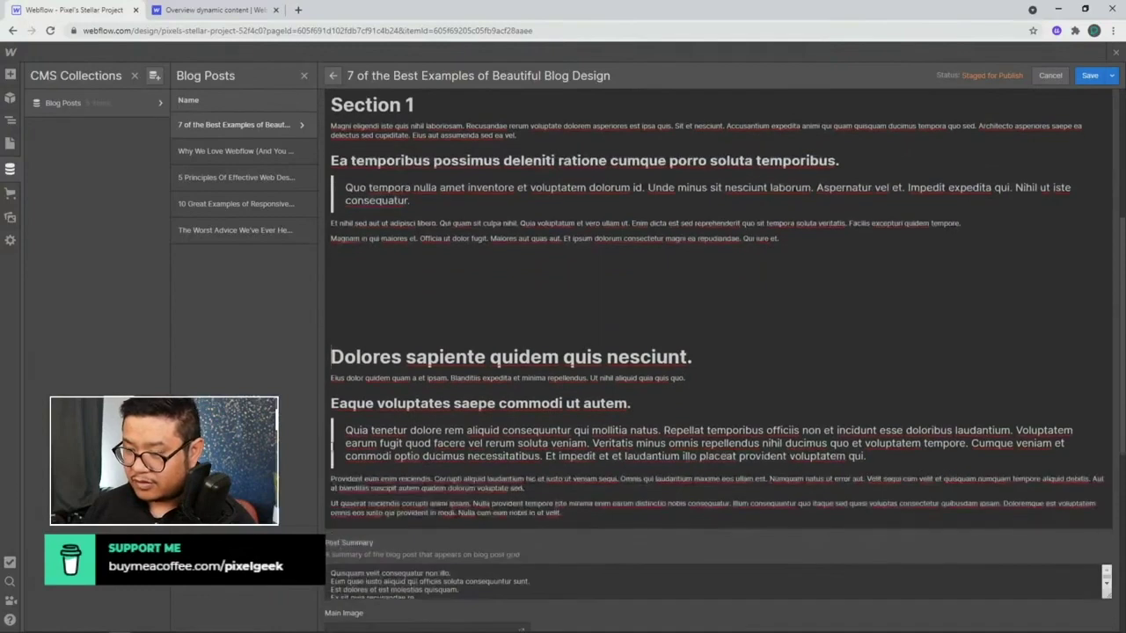
triple_click(428, 357)
type("Setio")
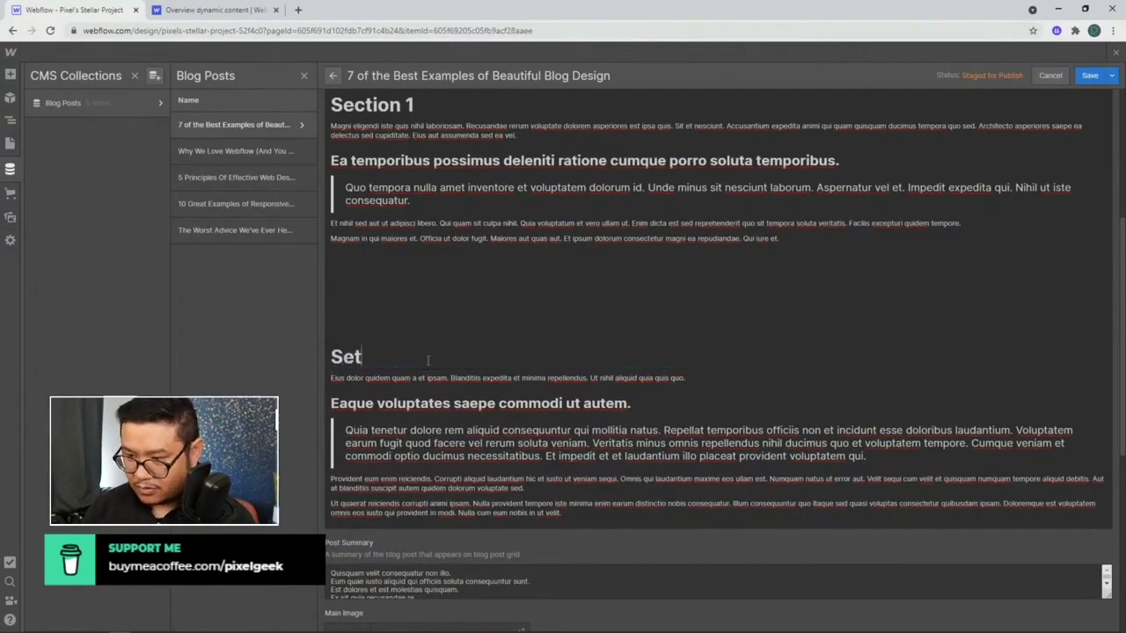
key("BackSpace")
key("BackSpace")
key("BackSpace")
type("ction 2")
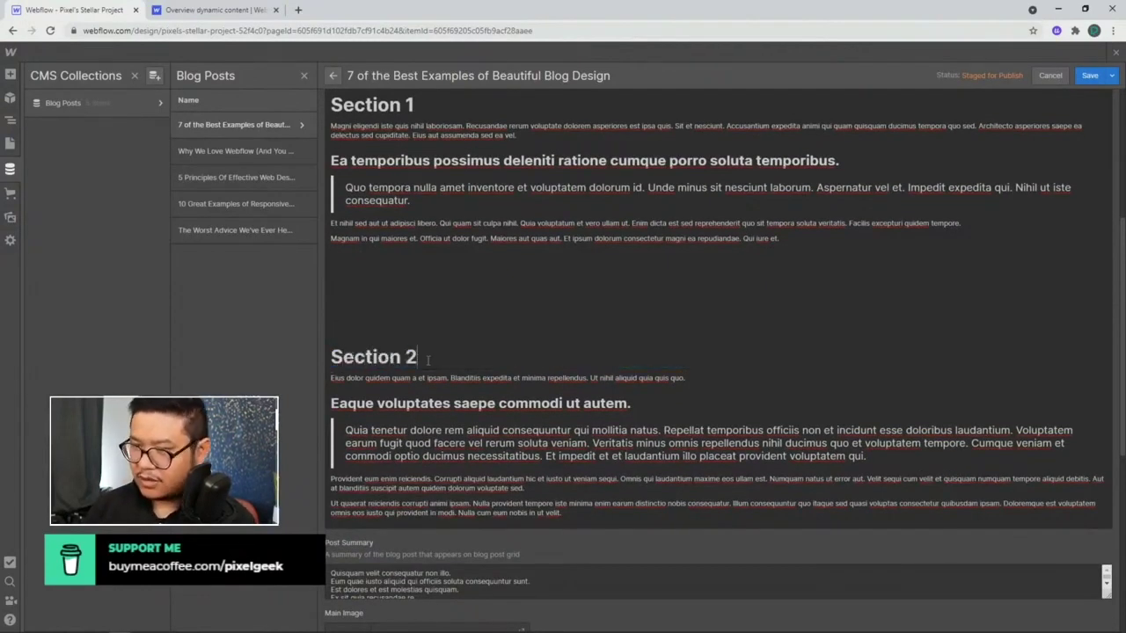
left_click(1090, 75)
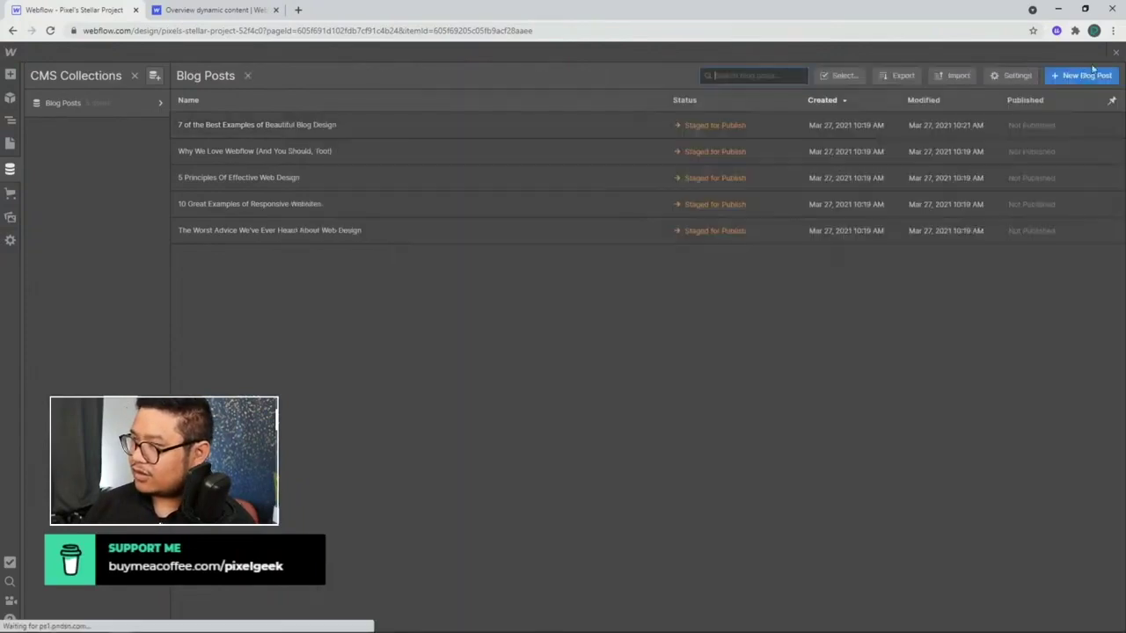
Close the CMS panel and scroll the template to check the Section 1 and Section 2 headings
left_click(1115, 54)
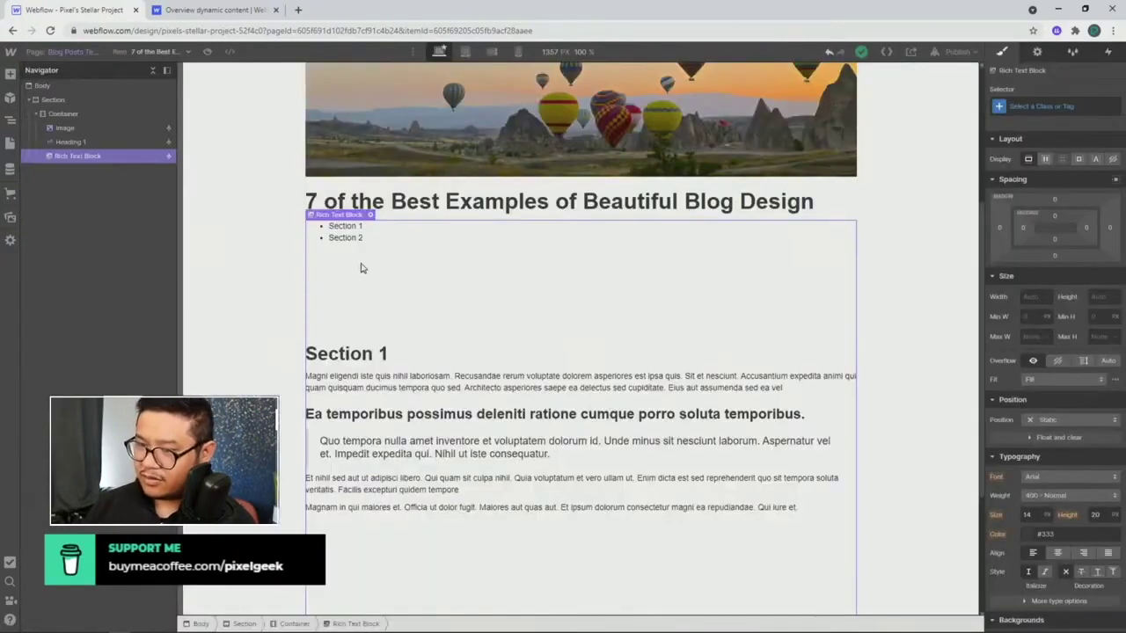
scroll(368, 296, "down", 3)
scroll(368, 297, "up", 4)
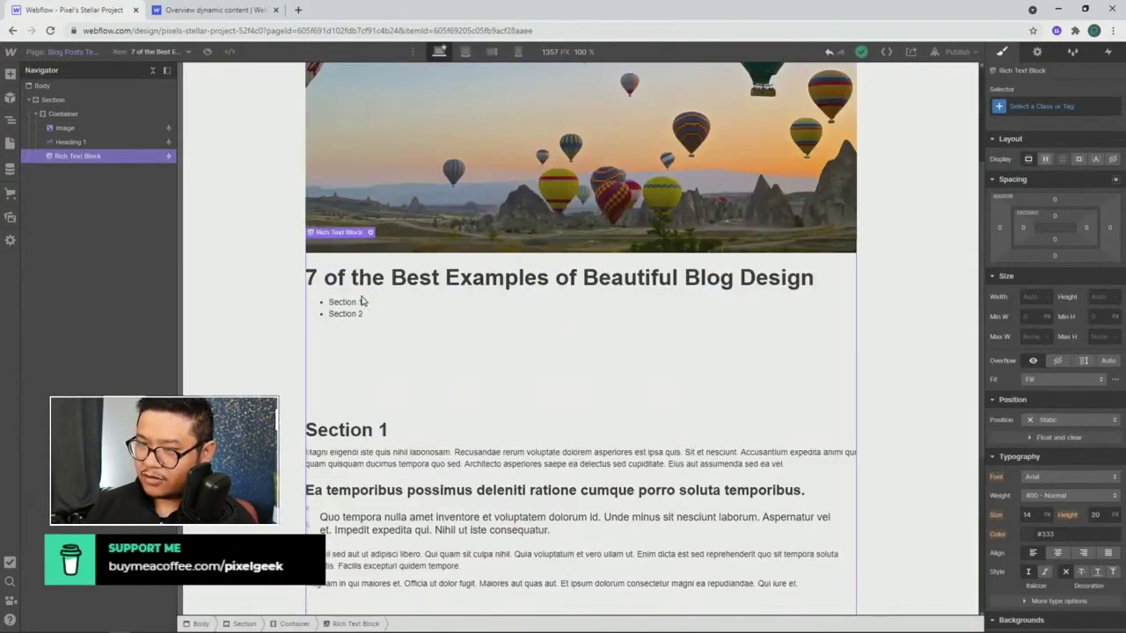
scroll(356, 307, "down", 3)
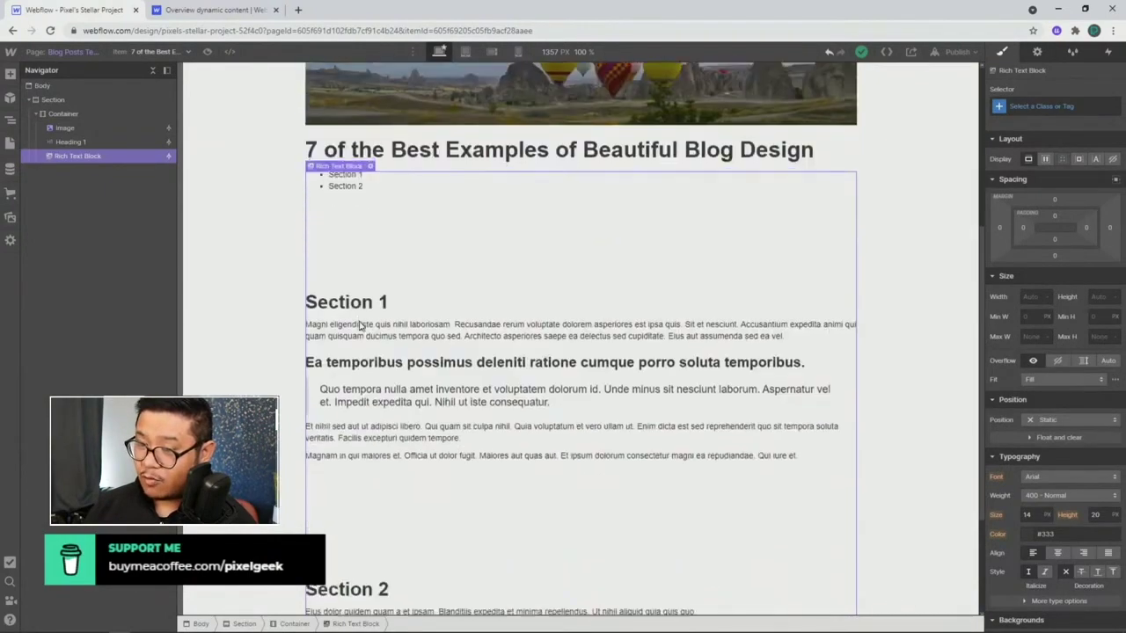
scroll(358, 326, "up", 4)
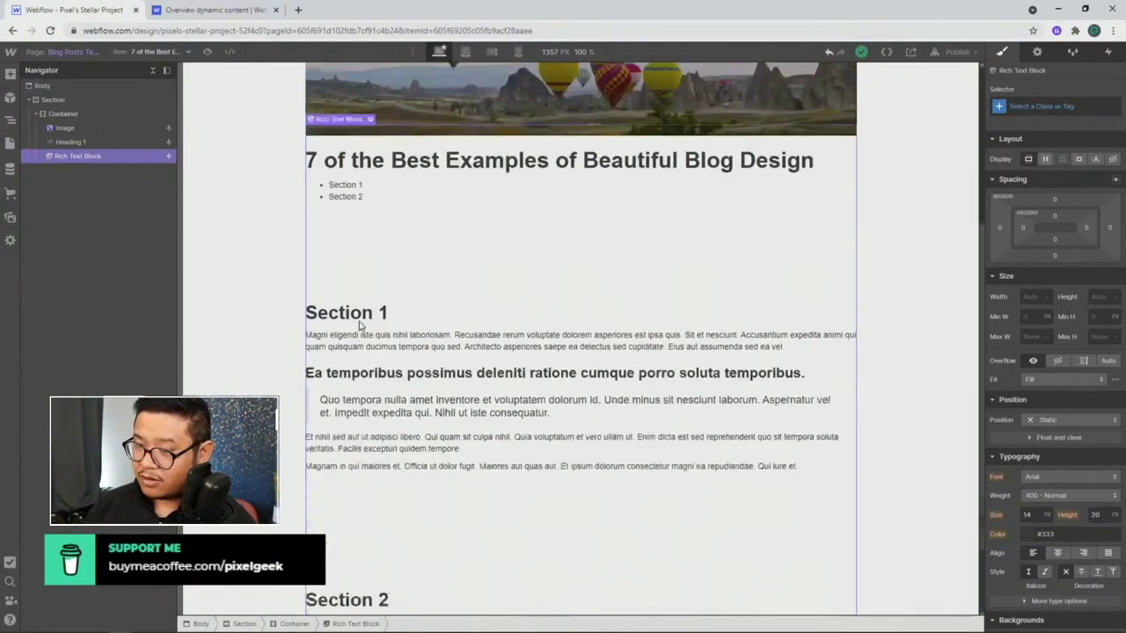
scroll(357, 352, "down", 4)
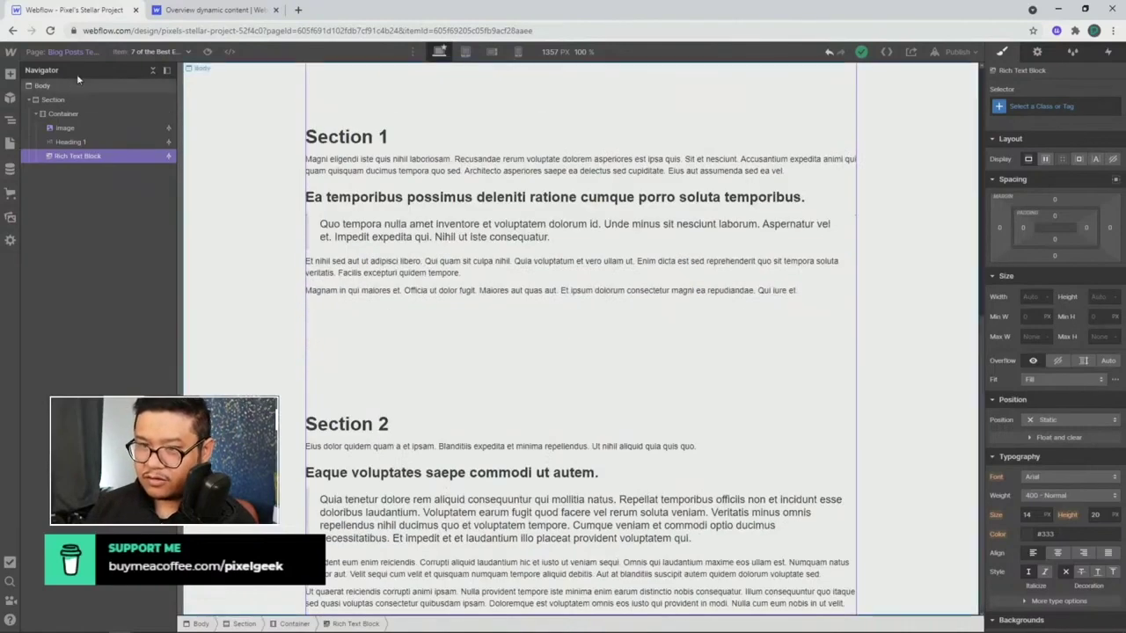
Add the prebuilt Call to Action layout under the Section in the Navigator
left_click(10, 74)
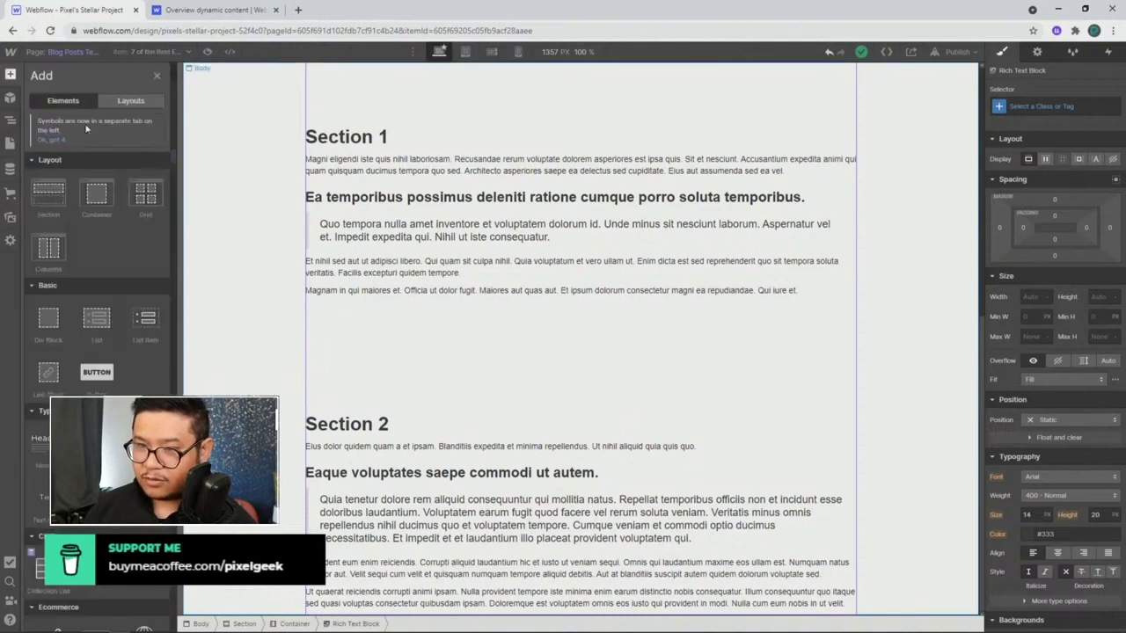
left_click(129, 101)
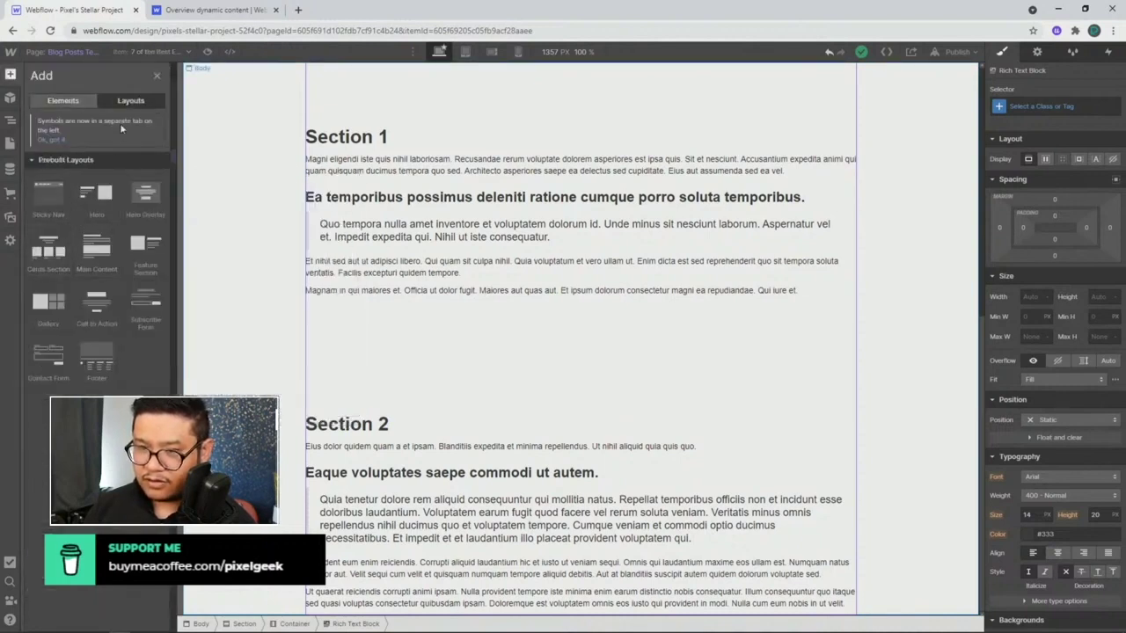
mouse_move(127, 249)
mouse_move(95, 259)
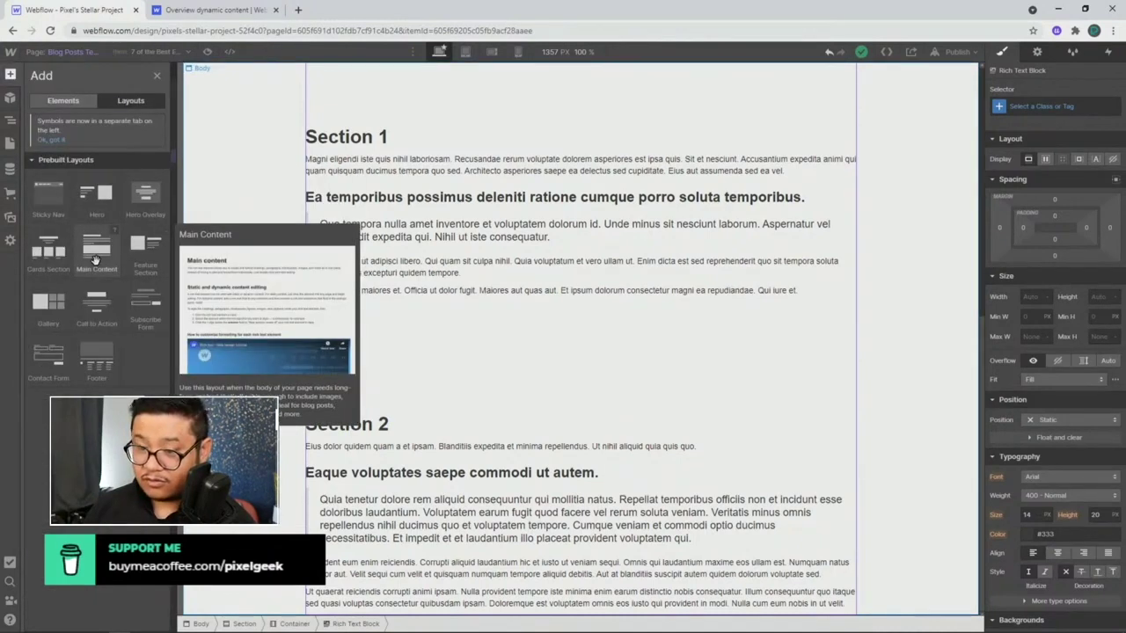
left_click_drag(99, 306, 45, 115)
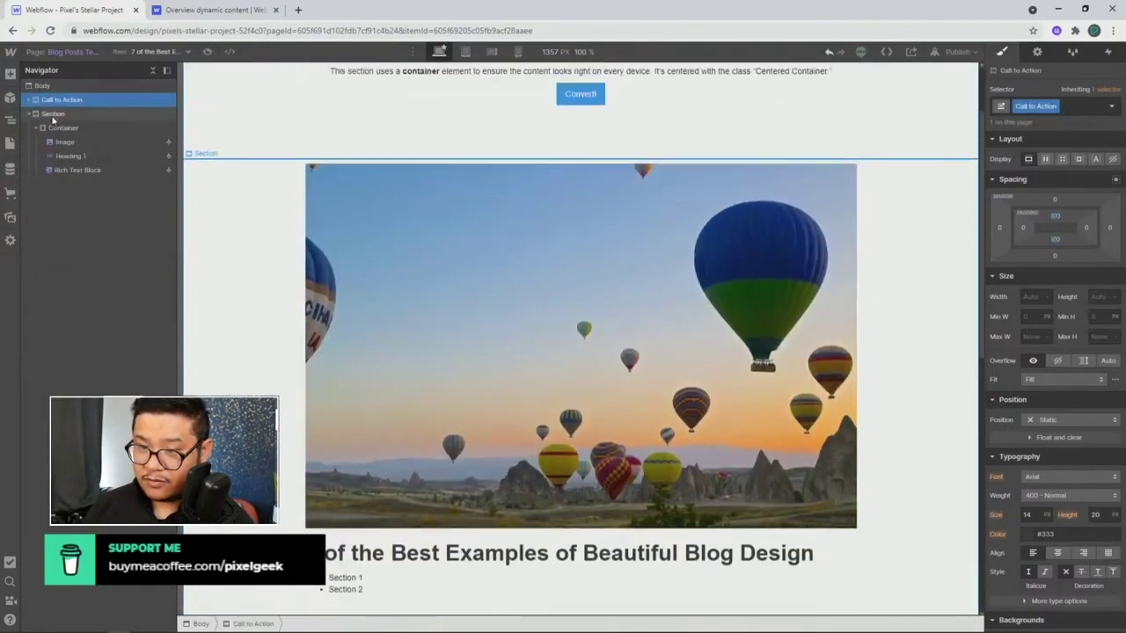
scroll(375, 396, "down", 1)
scroll(376, 396, "down", 8)
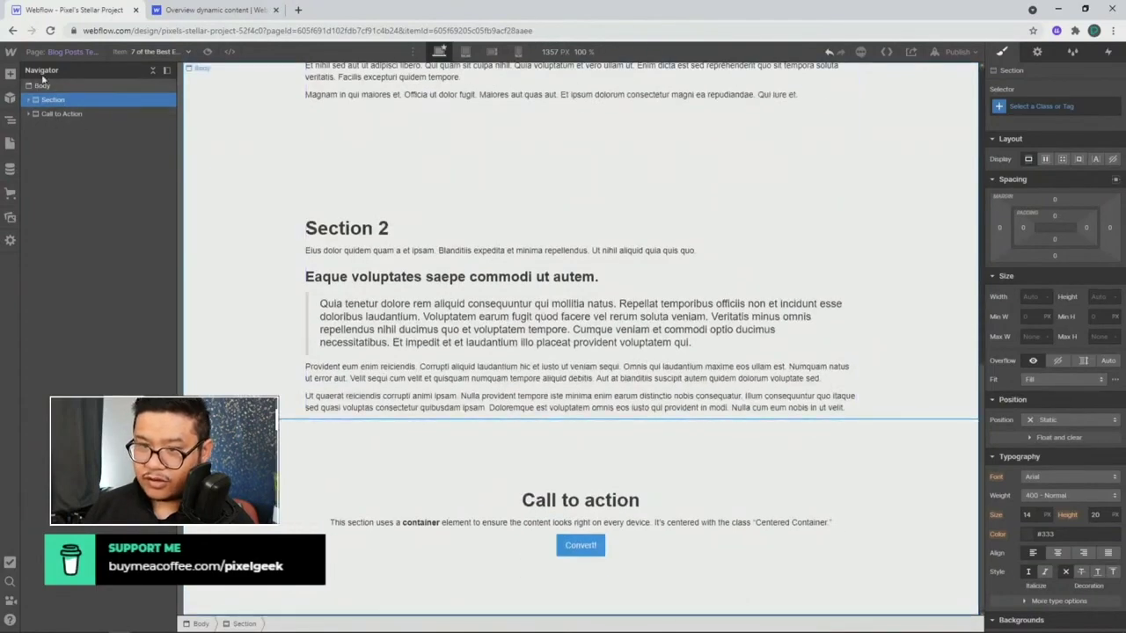
left_click(11, 74)
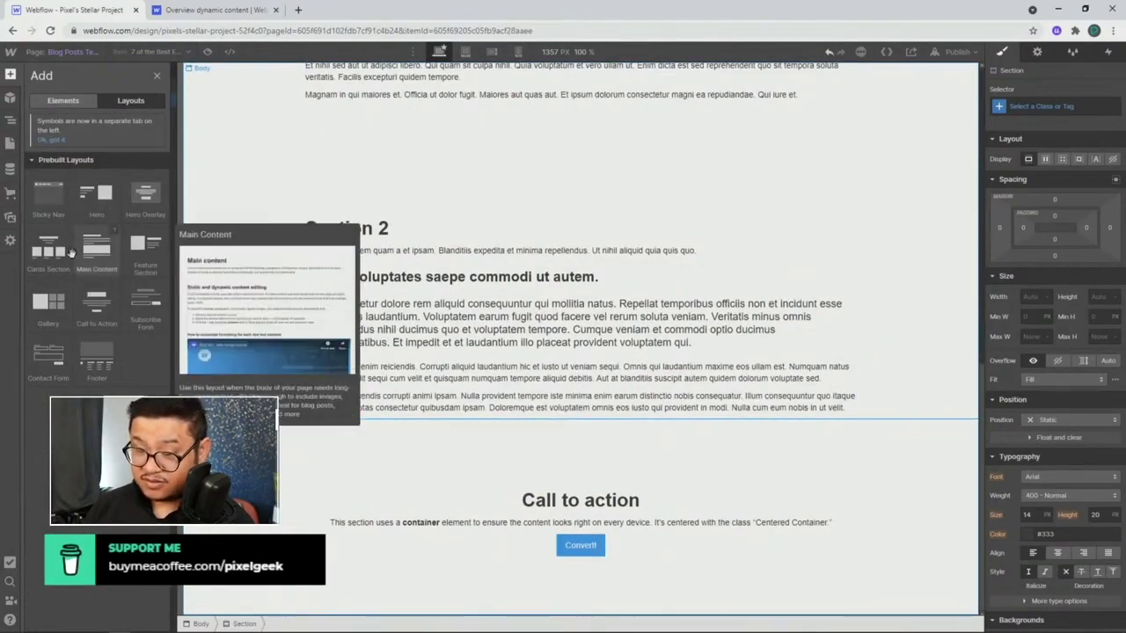
left_click_drag(63, 290, 56, 136)
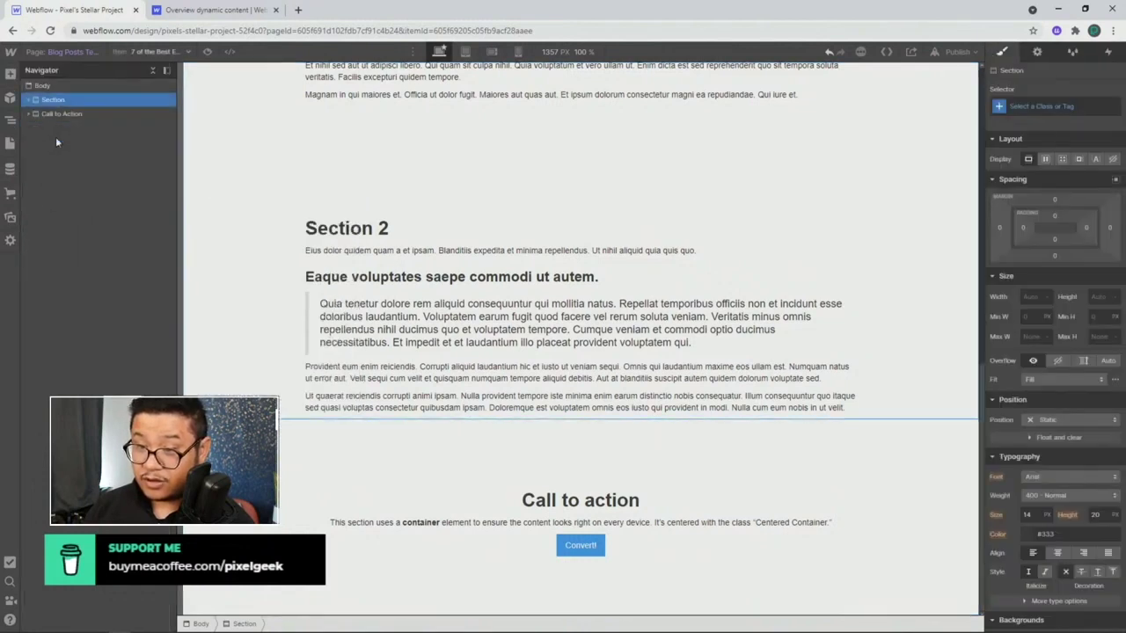
Add the prebuilt Gallery layout below the Call to action section
left_click(10, 74)
left_click(132, 101)
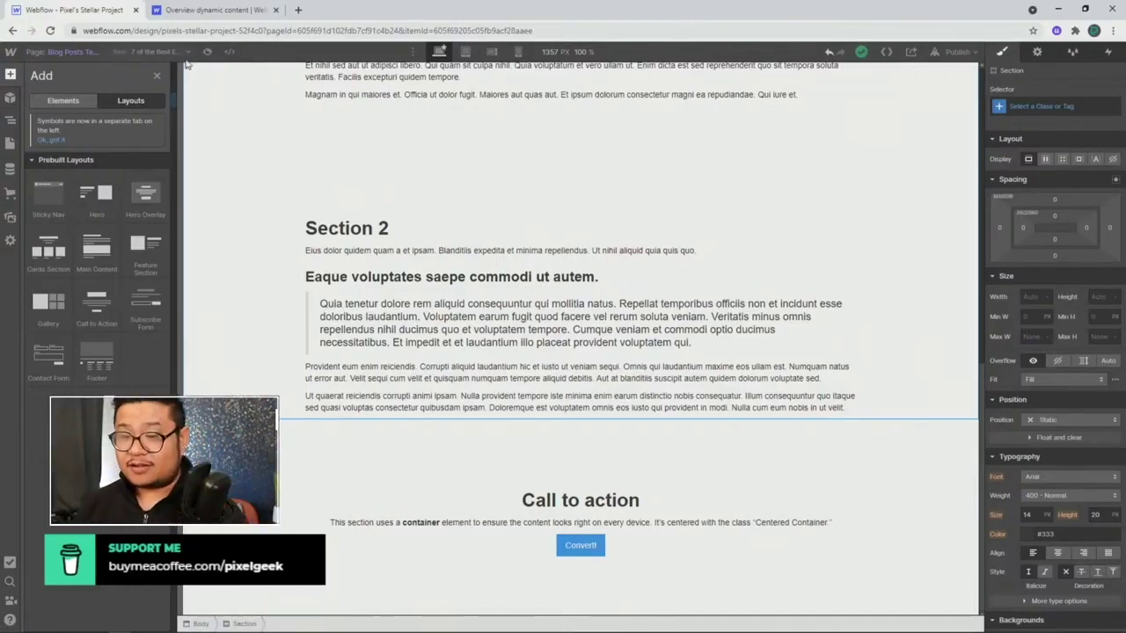
left_click_drag(58, 262, 158, 131)
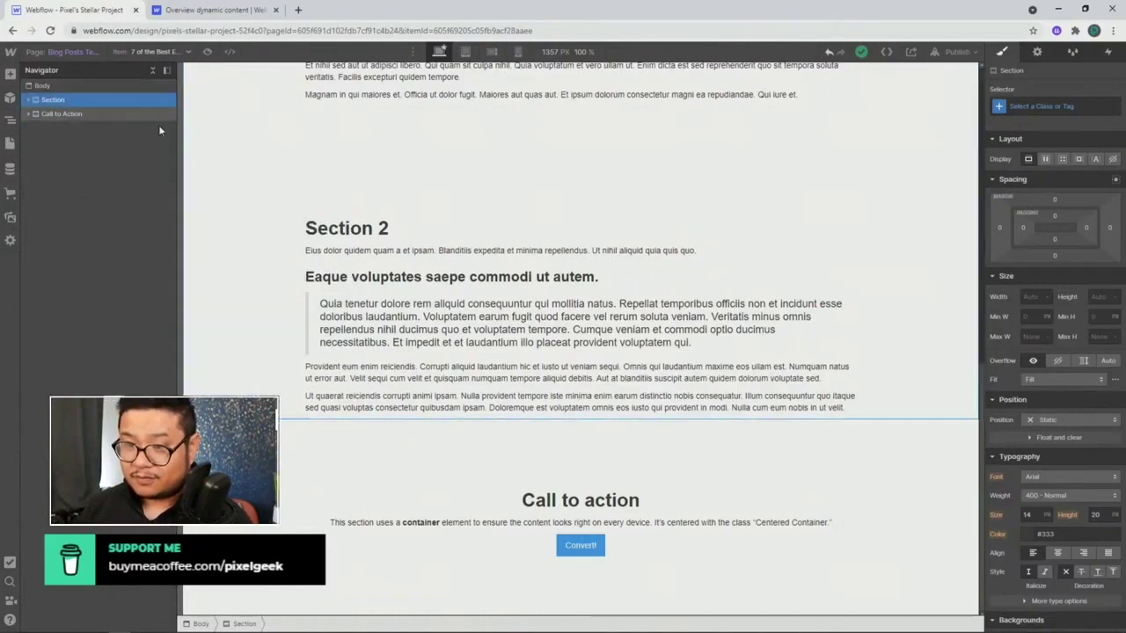
left_click(10, 74)
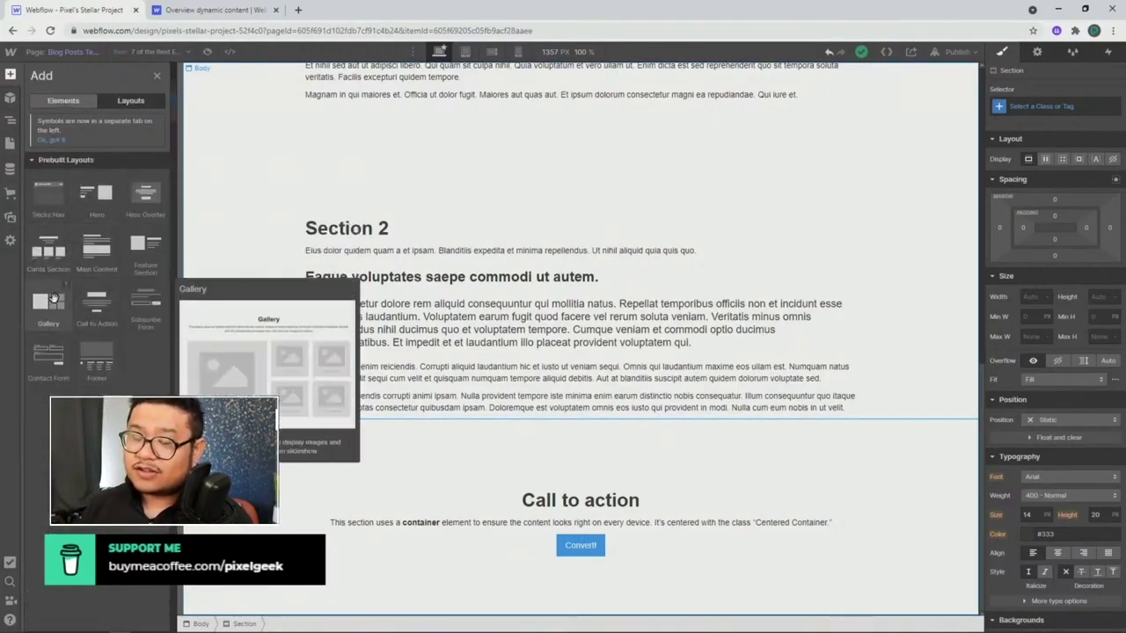
left_click_drag(48, 301, 95, 130)
scroll(460, 349, "up", 4)
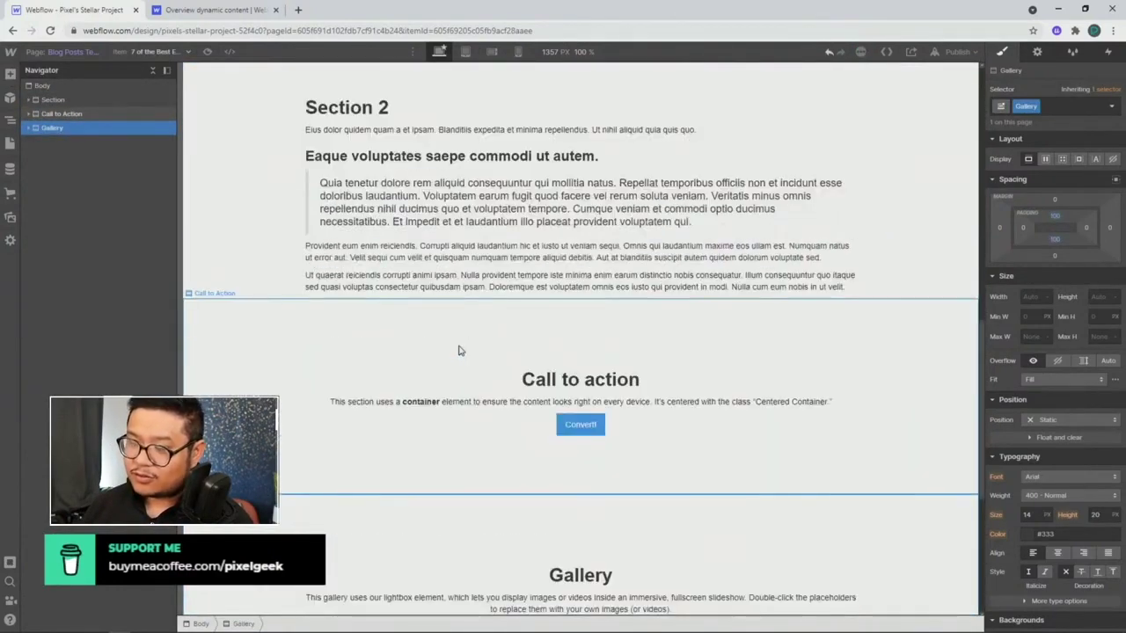
scroll(460, 349, "up", 8)
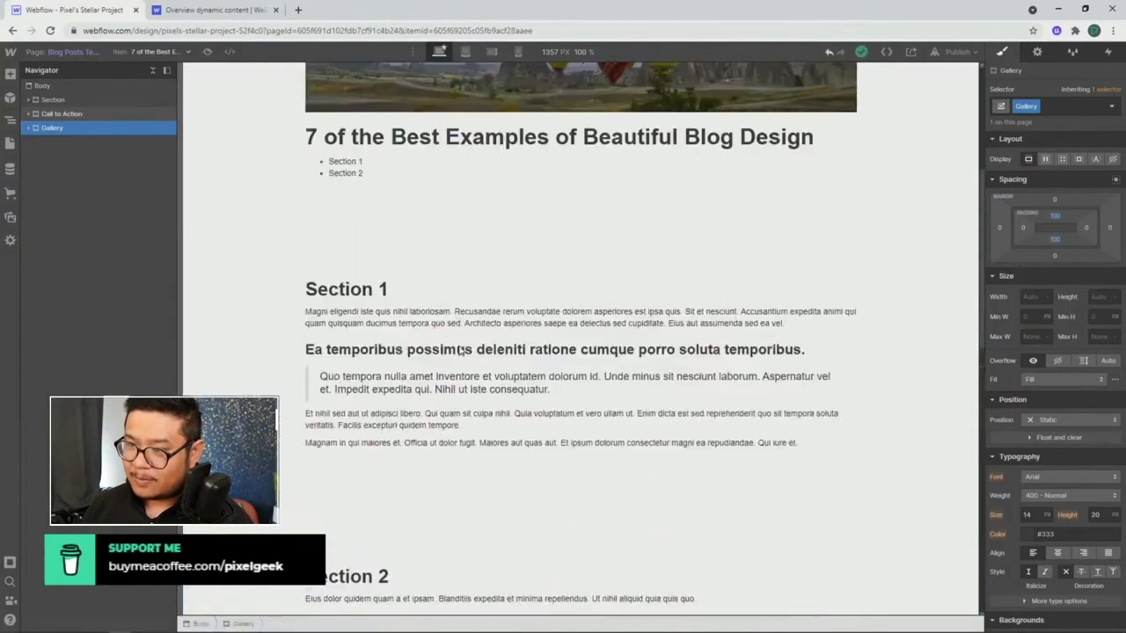
scroll(361, 207, "up", 2)
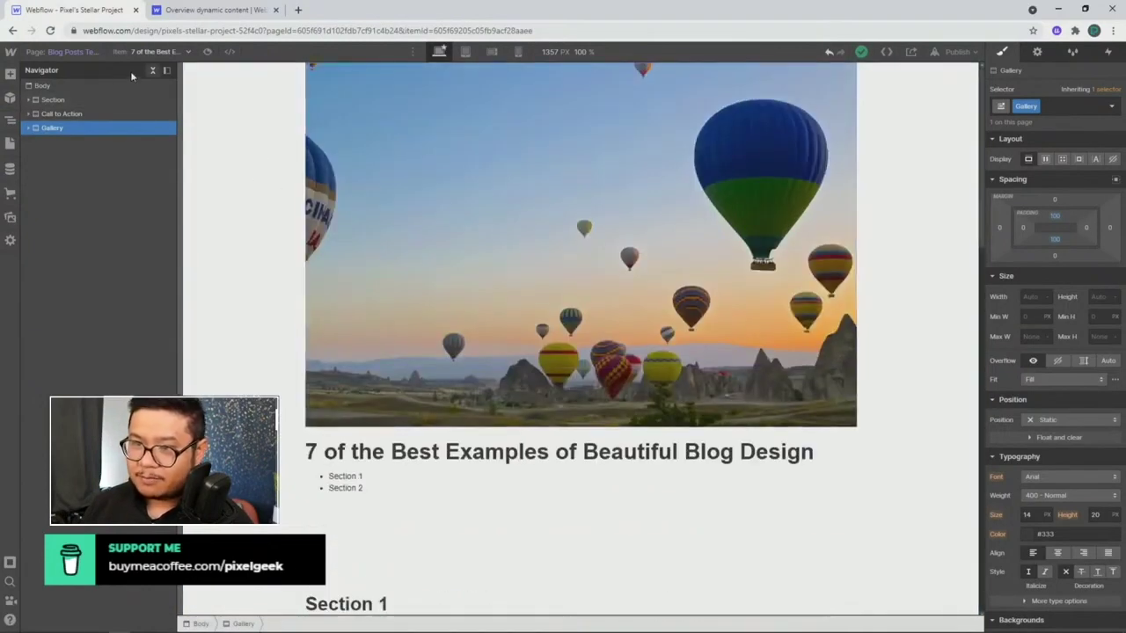
Open the first Blog Posts item and add an empty line above its Section 1 heading
left_click(10, 168)
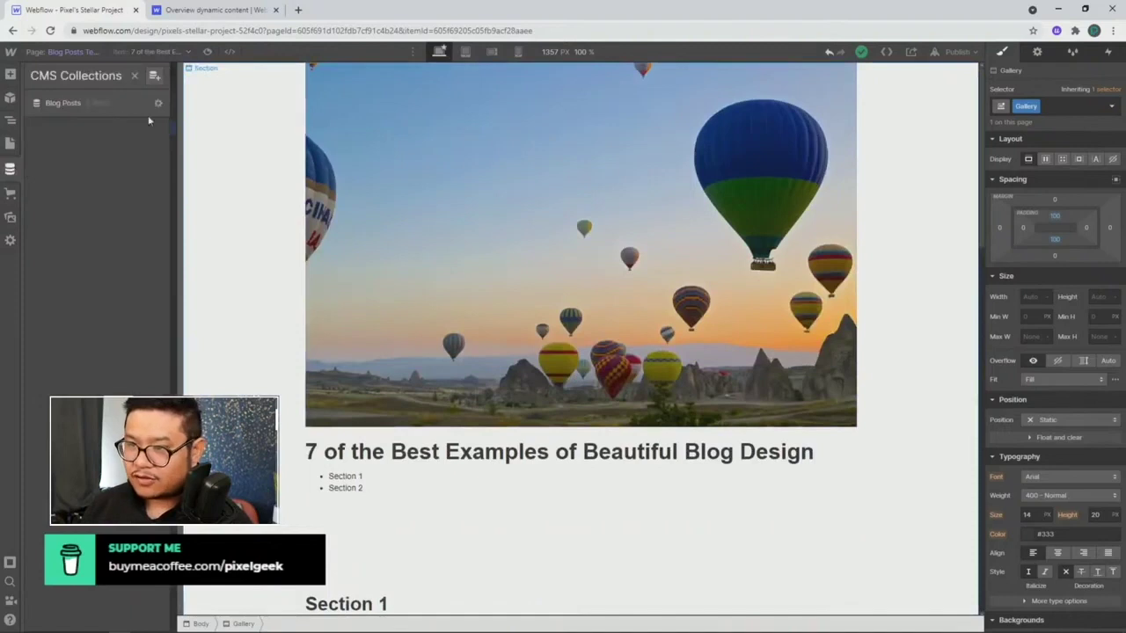
left_click(126, 107)
left_click(263, 128)
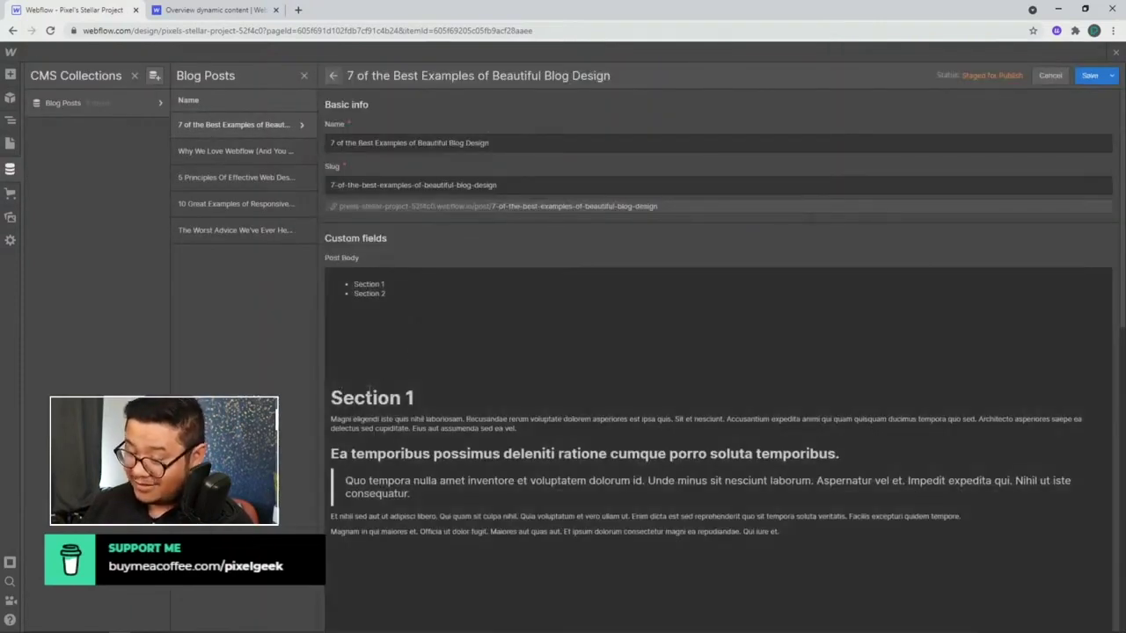
left_click(369, 388)
key("Return")
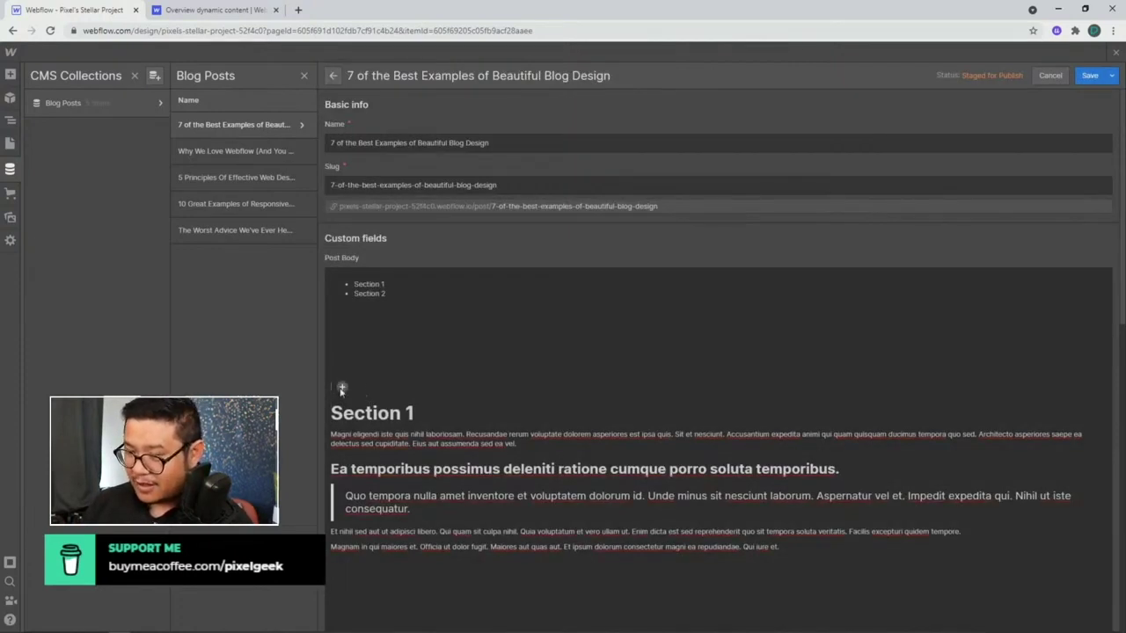
left_click(342, 389)
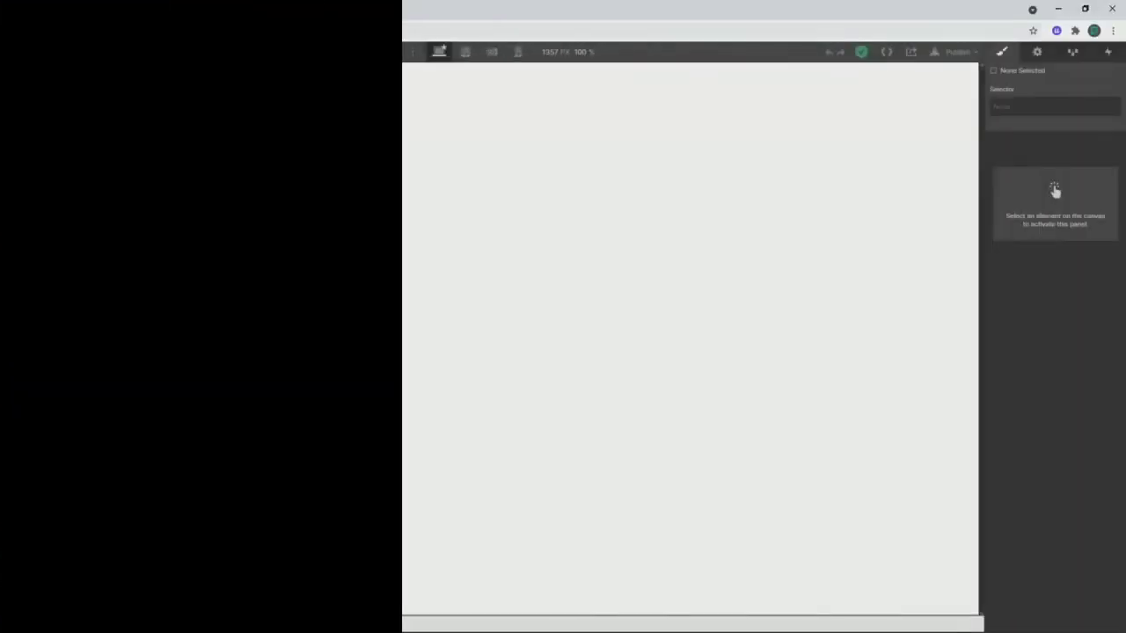
left_click(88, 106)
left_click(221, 123)
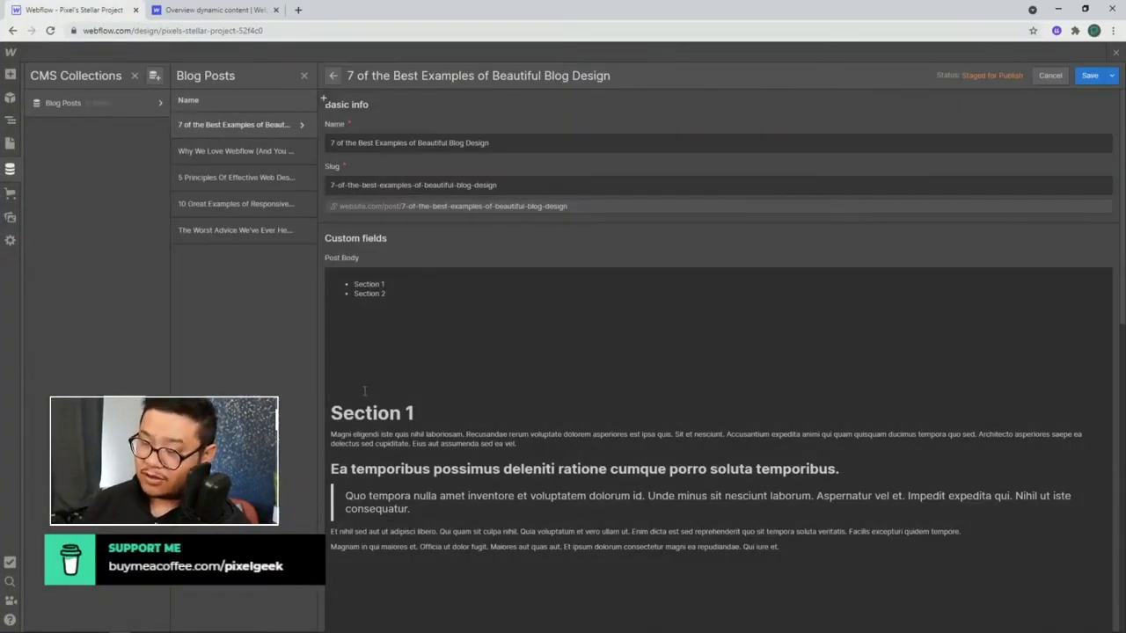
Embed the code <a name="section-1"></a> on the empty line above Section 1
key("Delete")
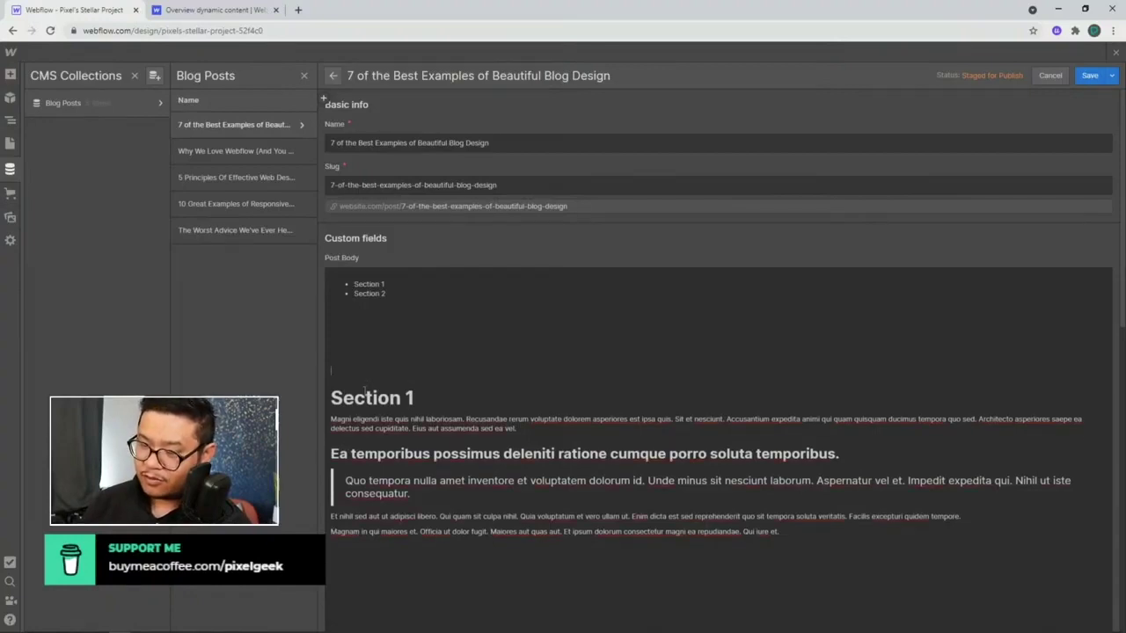
key("Return")
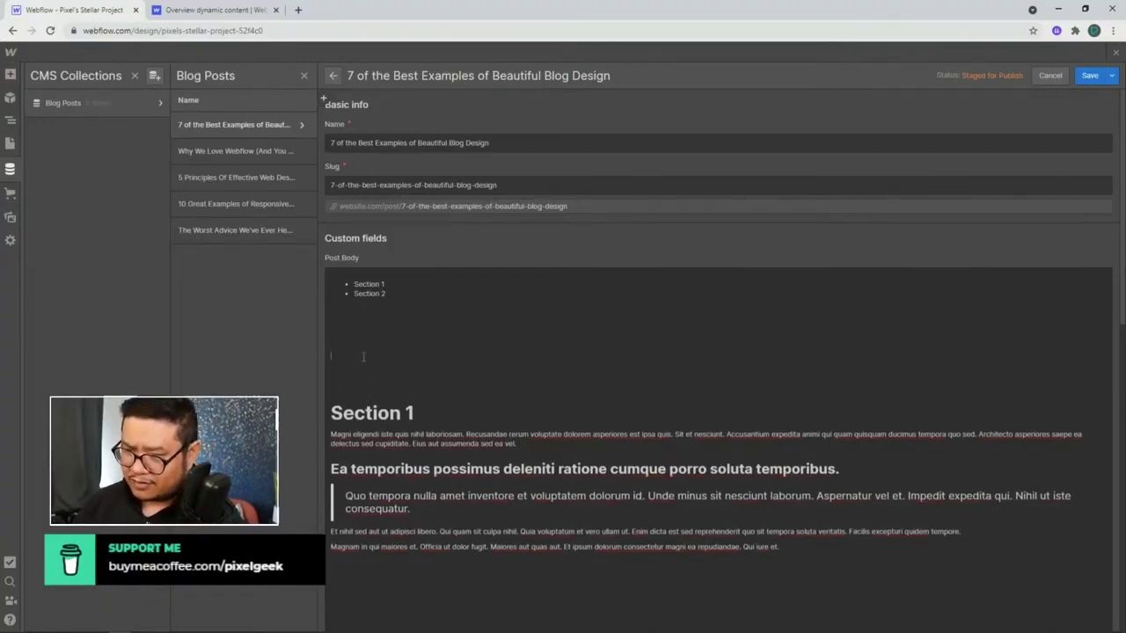
key("Delete")
key("ctrl+z")
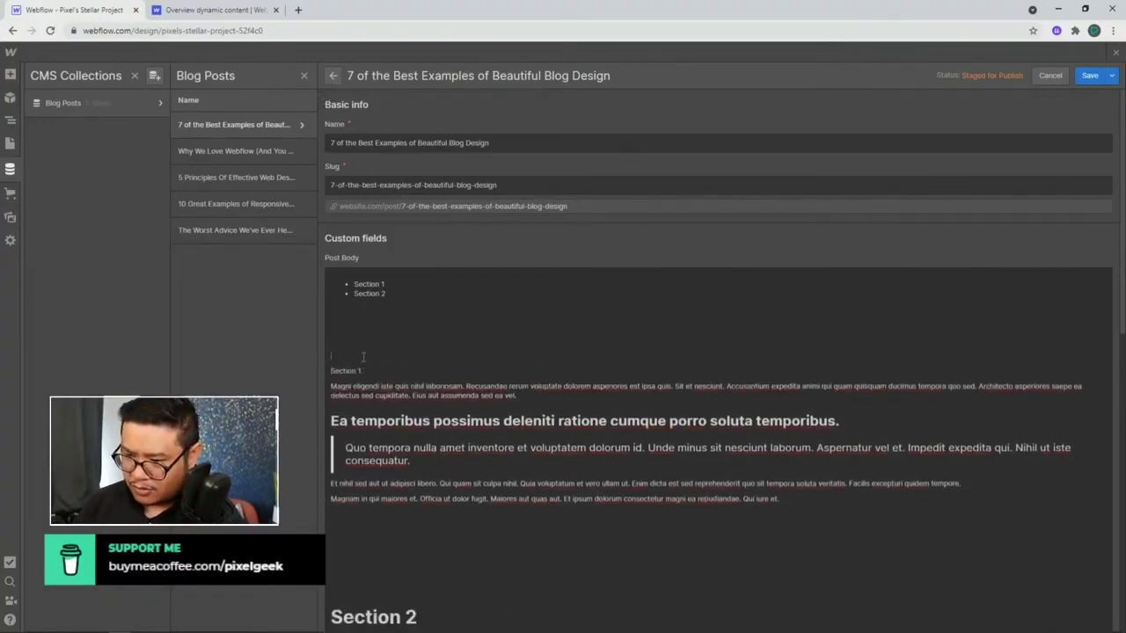
left_click(330, 356)
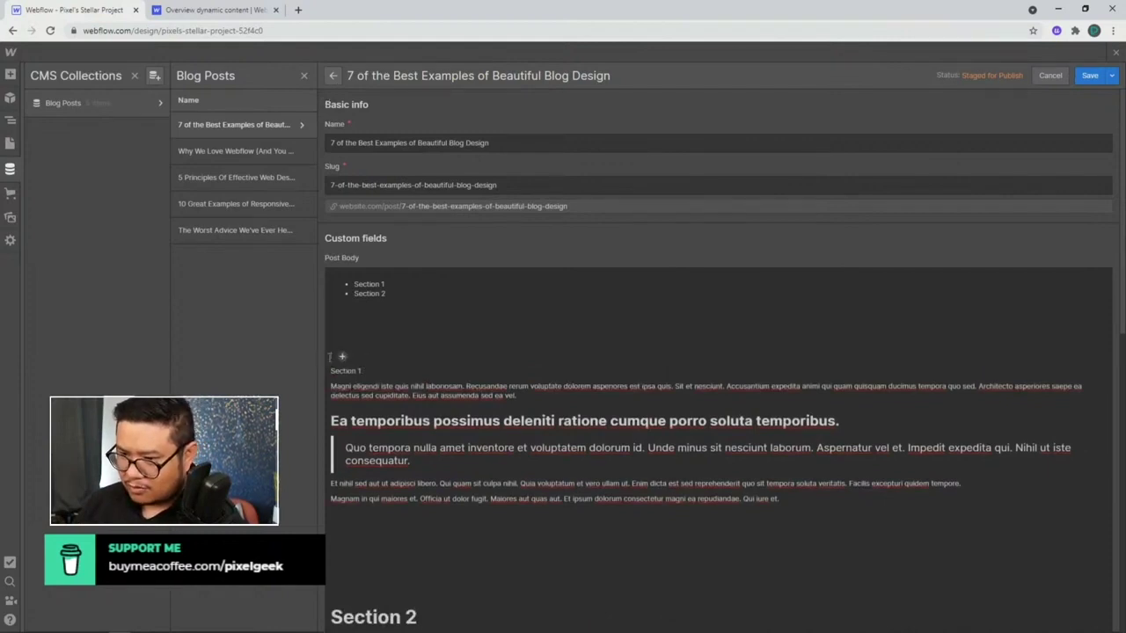
left_click(343, 355)
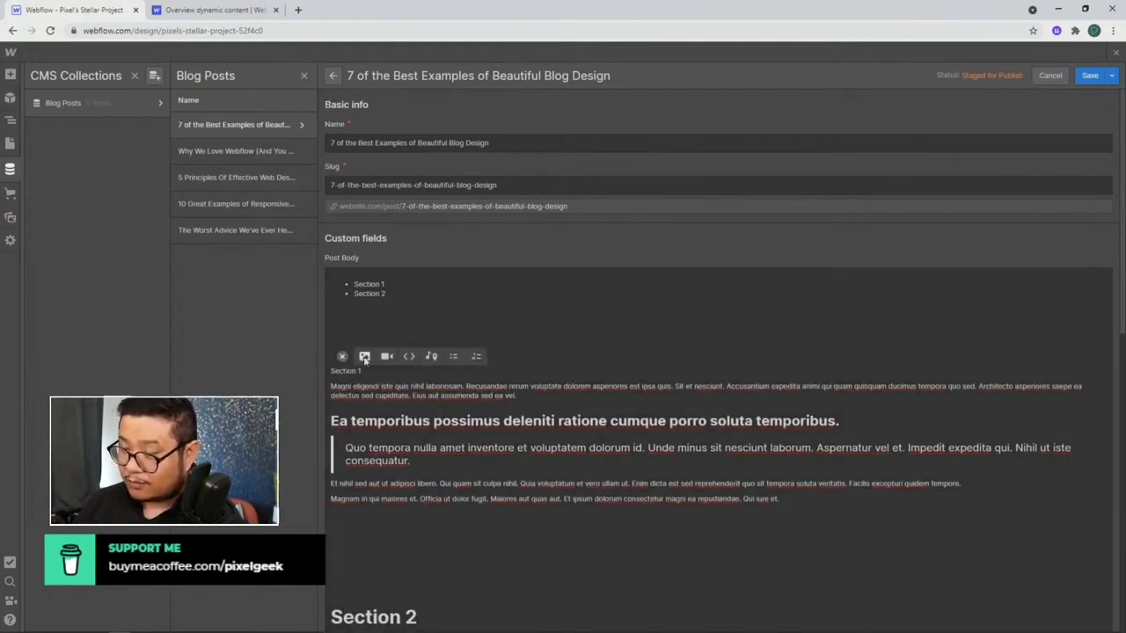
left_click(410, 356)
left_click(484, 249)
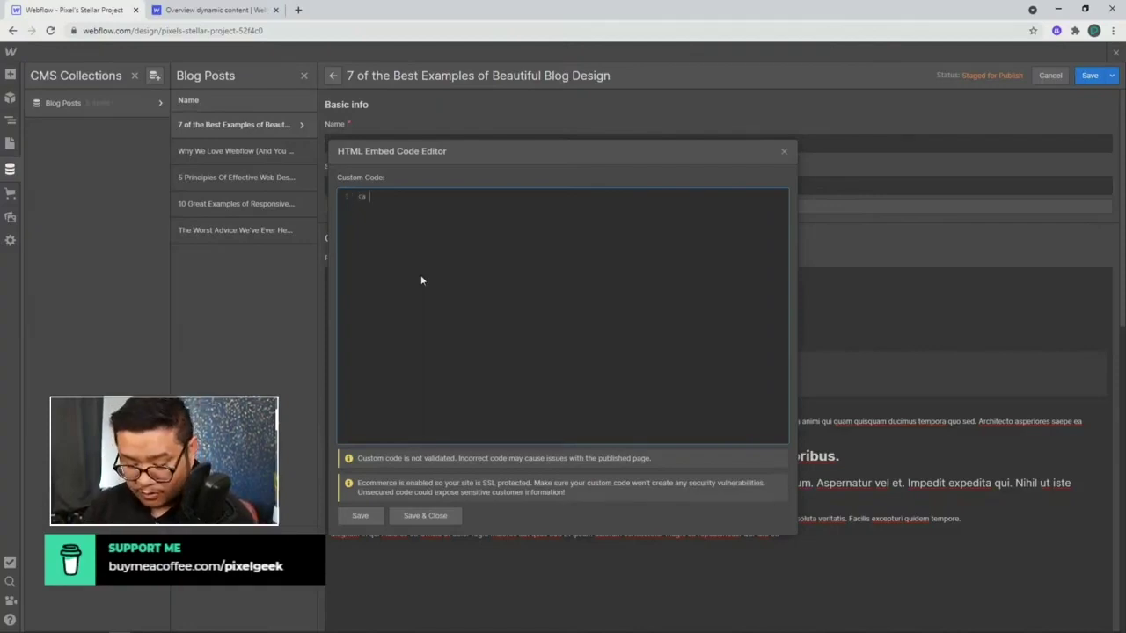
type("name=\"")
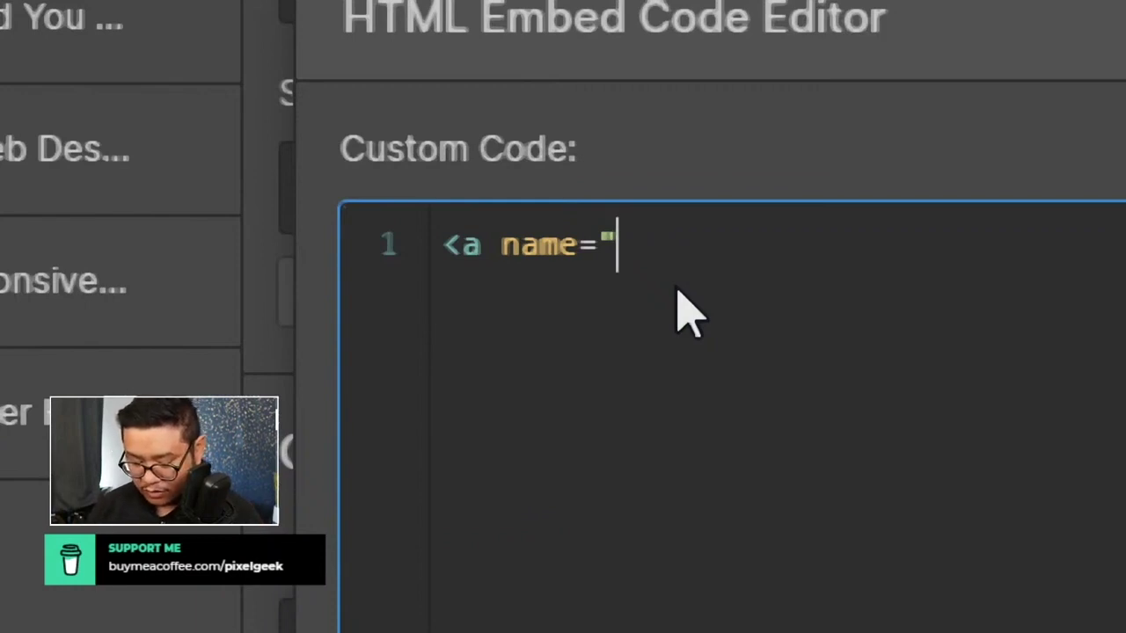
type("section-1")
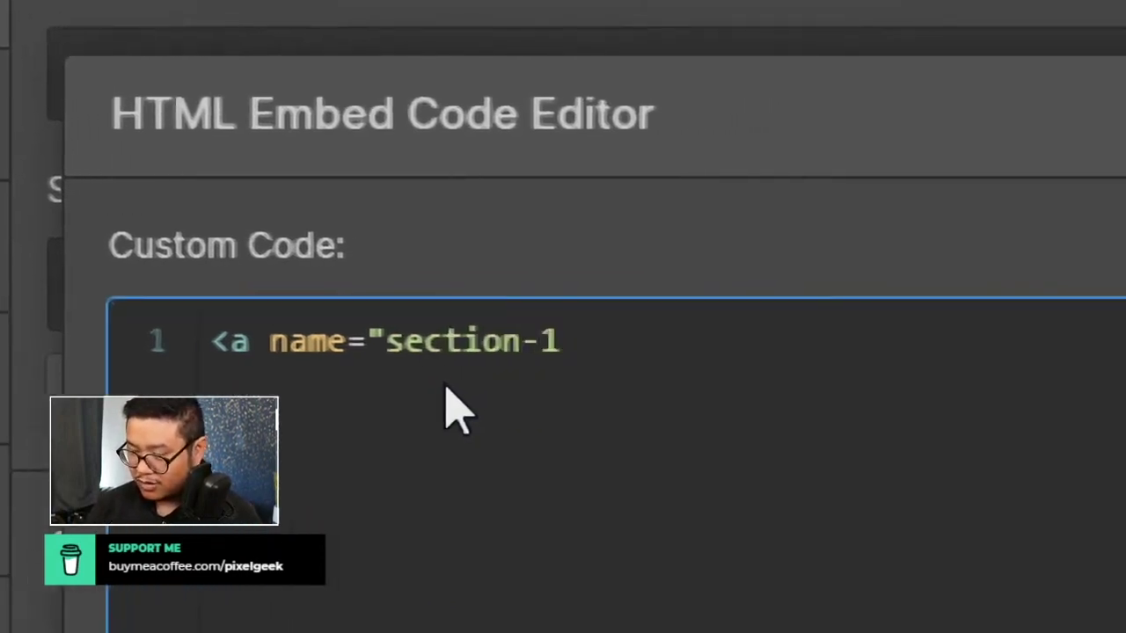
type("\"")
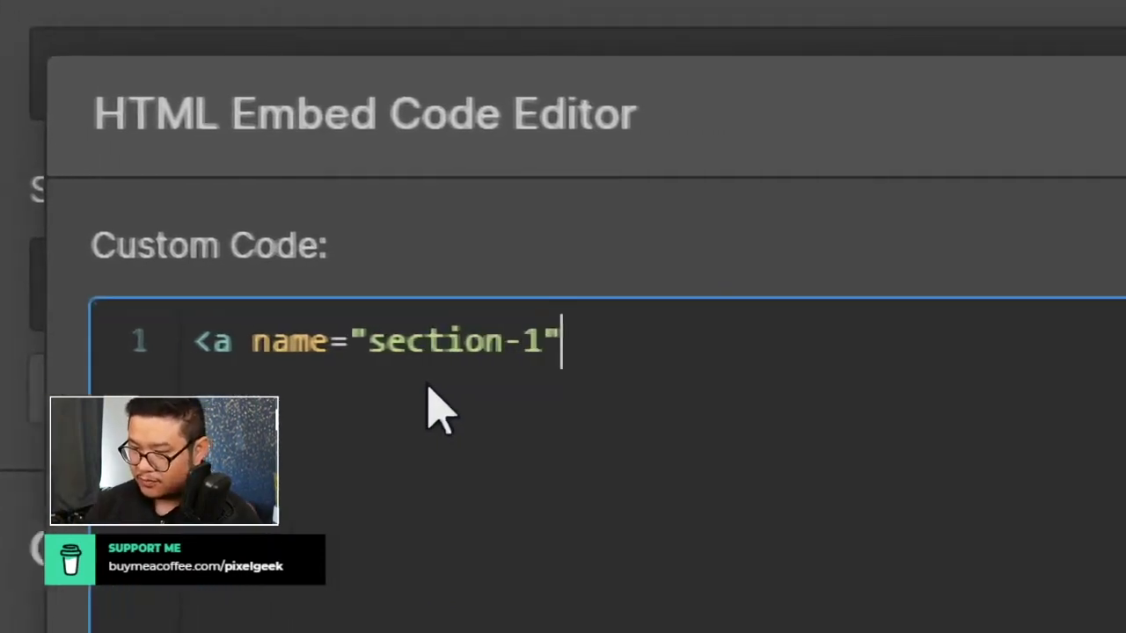
type("></a>")
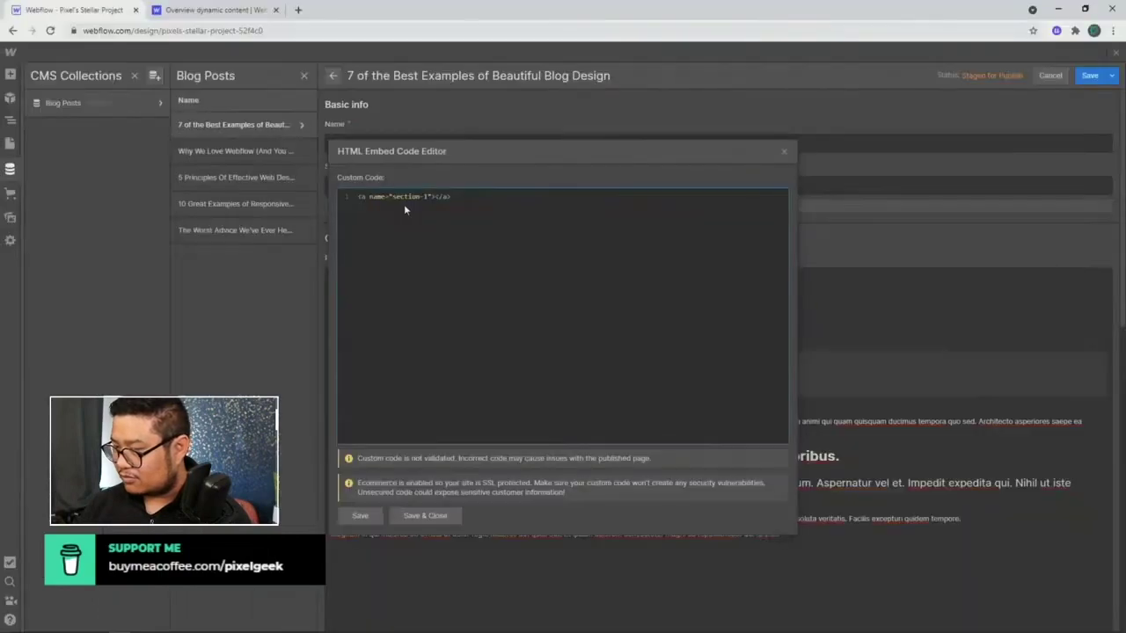
left_click(426, 516)
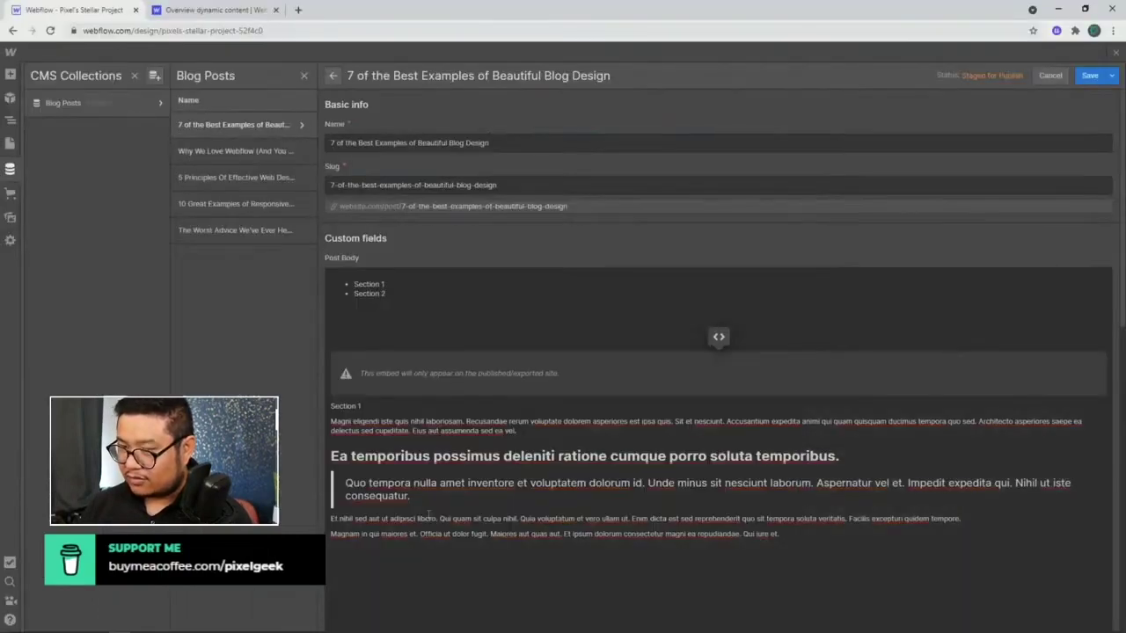
Restore Section 1 as a Heading 1 and prepare the line above Section 2 for an embed
left_click_drag(363, 406, 329, 407)
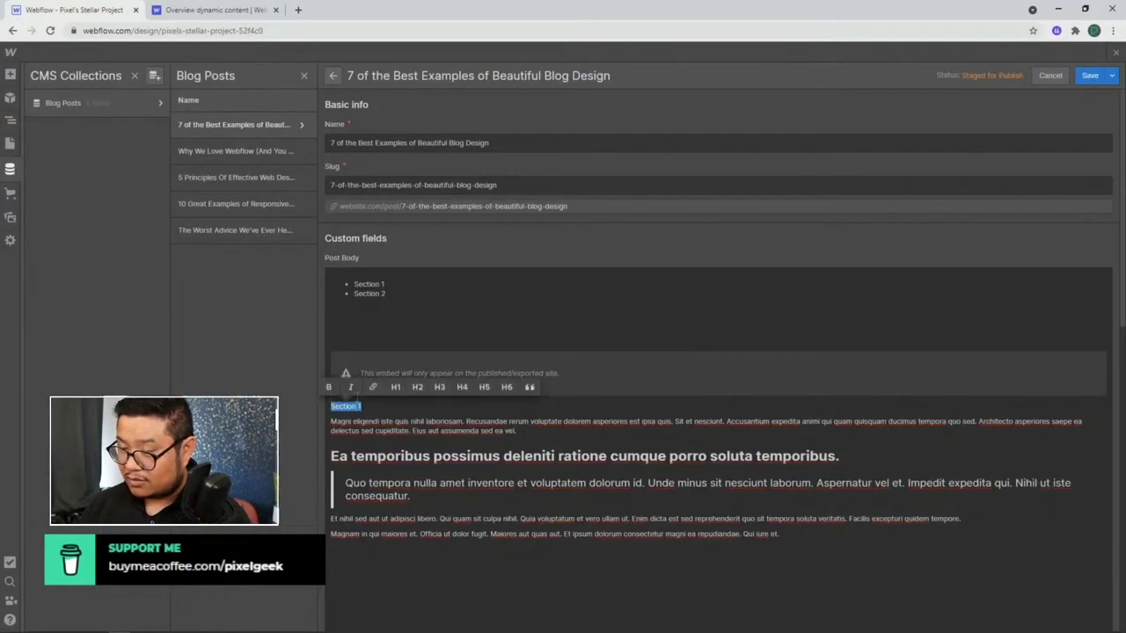
left_click(403, 389)
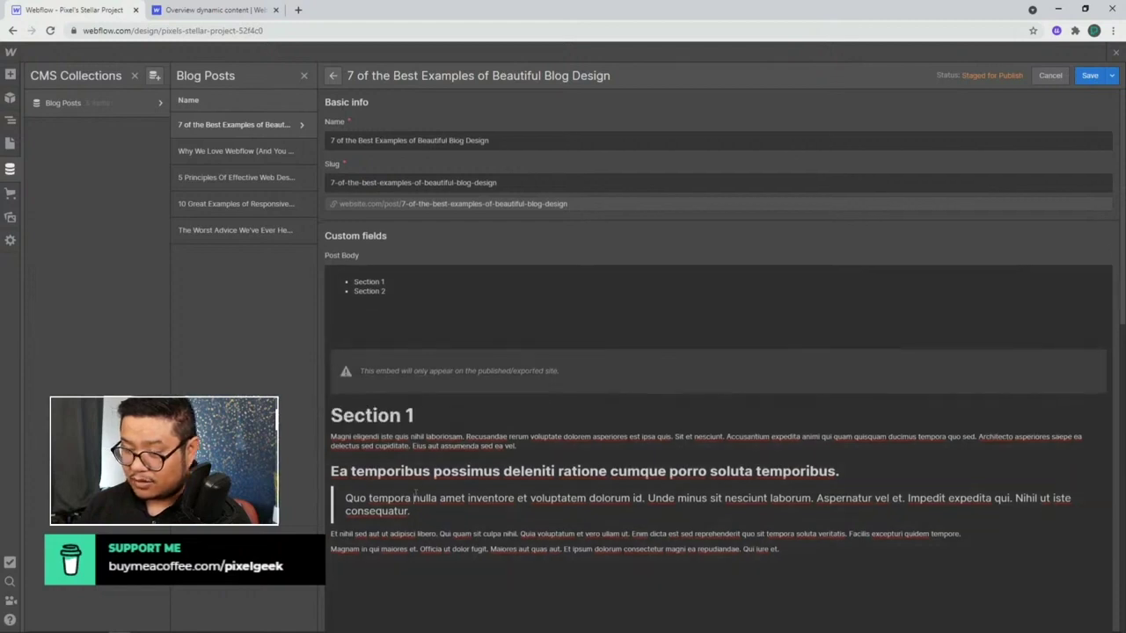
scroll(415, 494, "down", 3)
left_click(350, 410)
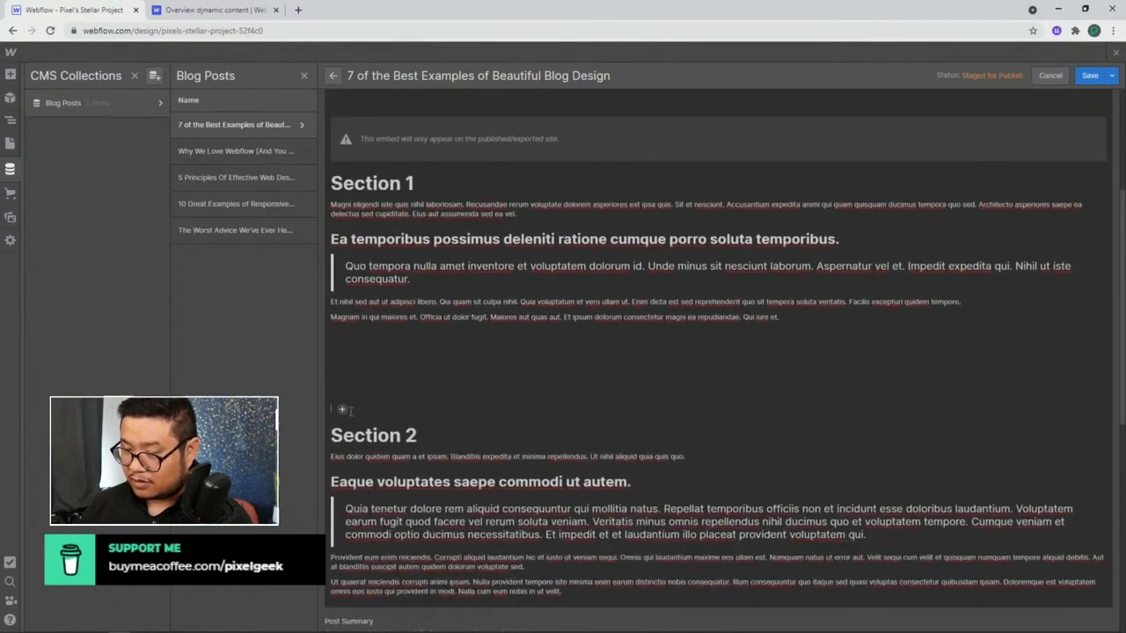
left_click(341, 410)
Embed the code <a name="section-2"></a> above the Section 2 heading and save it
left_click(410, 409)
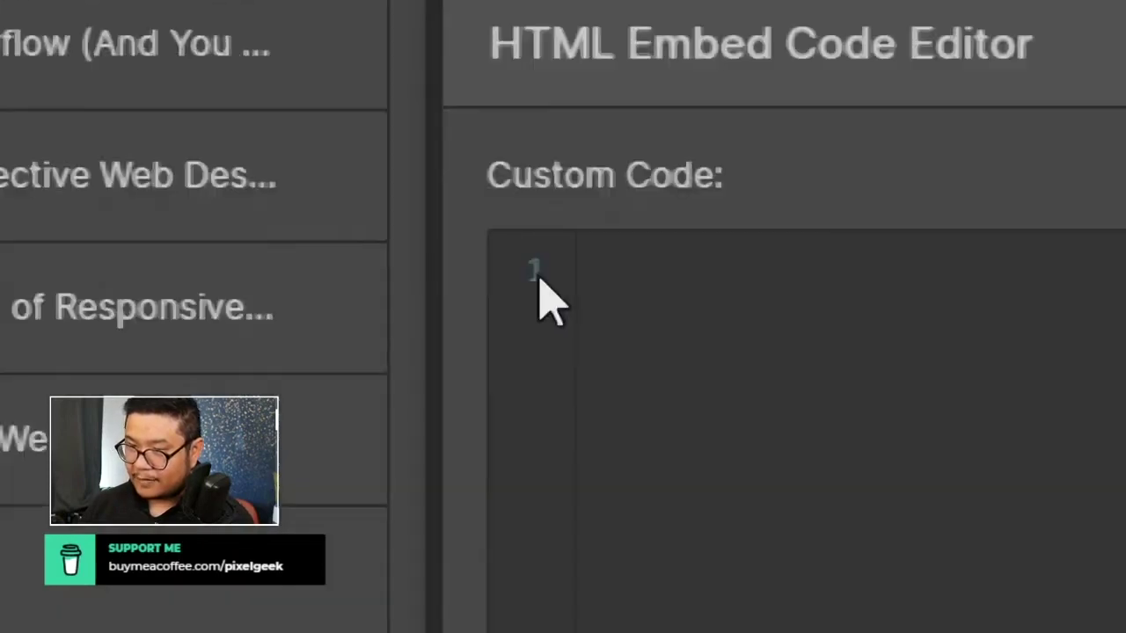
left_click(385, 217)
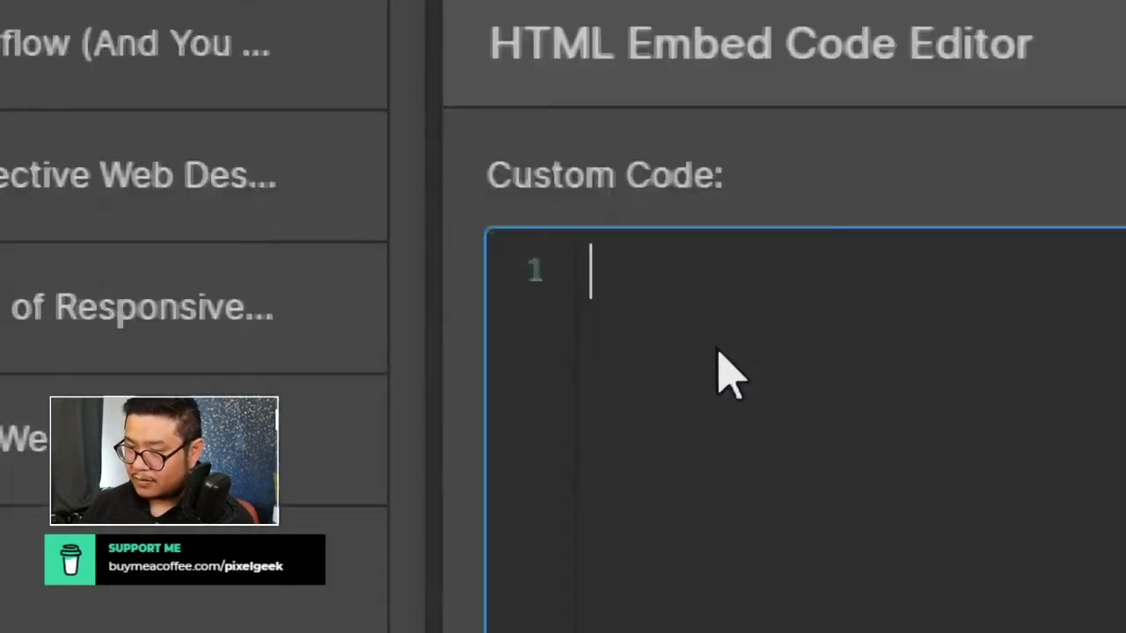
type("<a href")
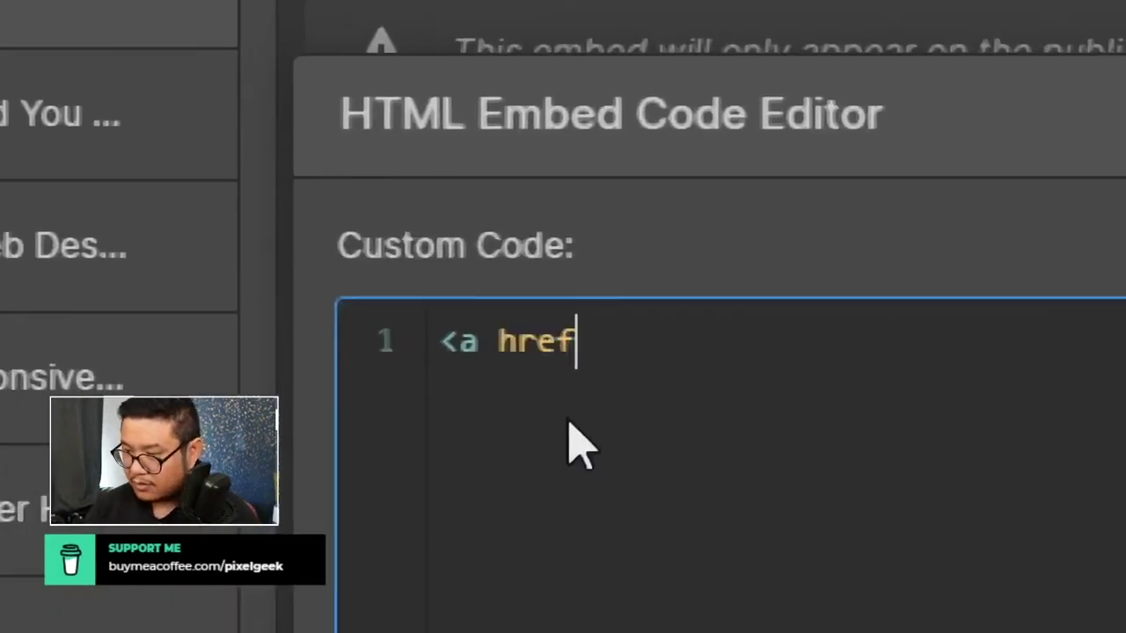
key("BackSpace")
key("BackSpace")
key("BackSpace")
key("BackSpace")
type("name=\"")
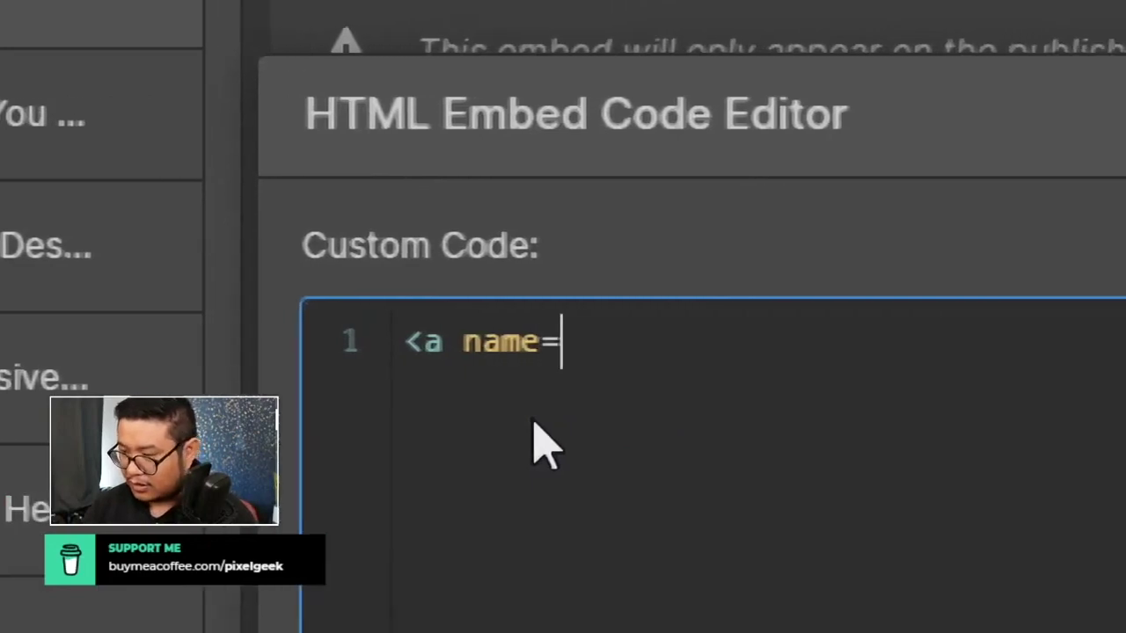
type("section-2\"")
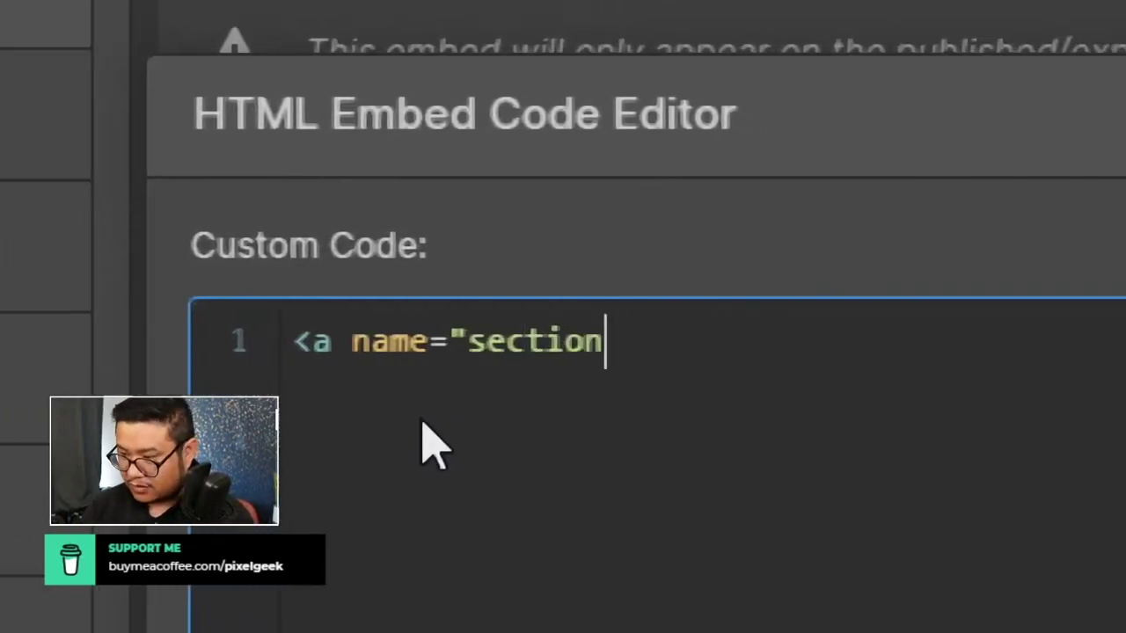
type(">>")
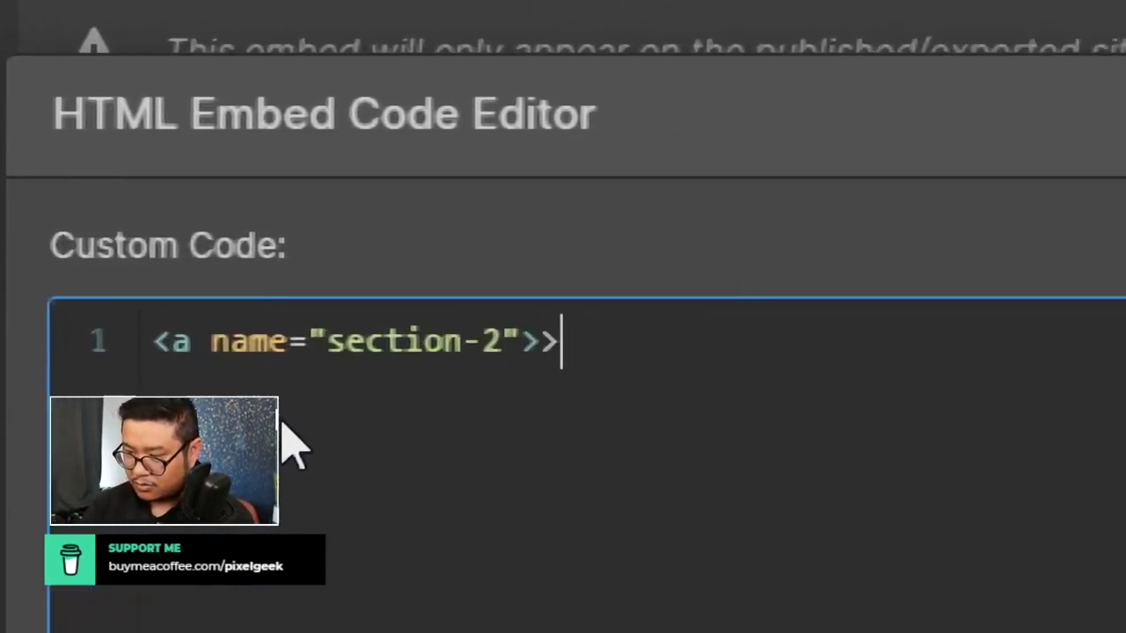
key("BackSpace")
type("</a>")
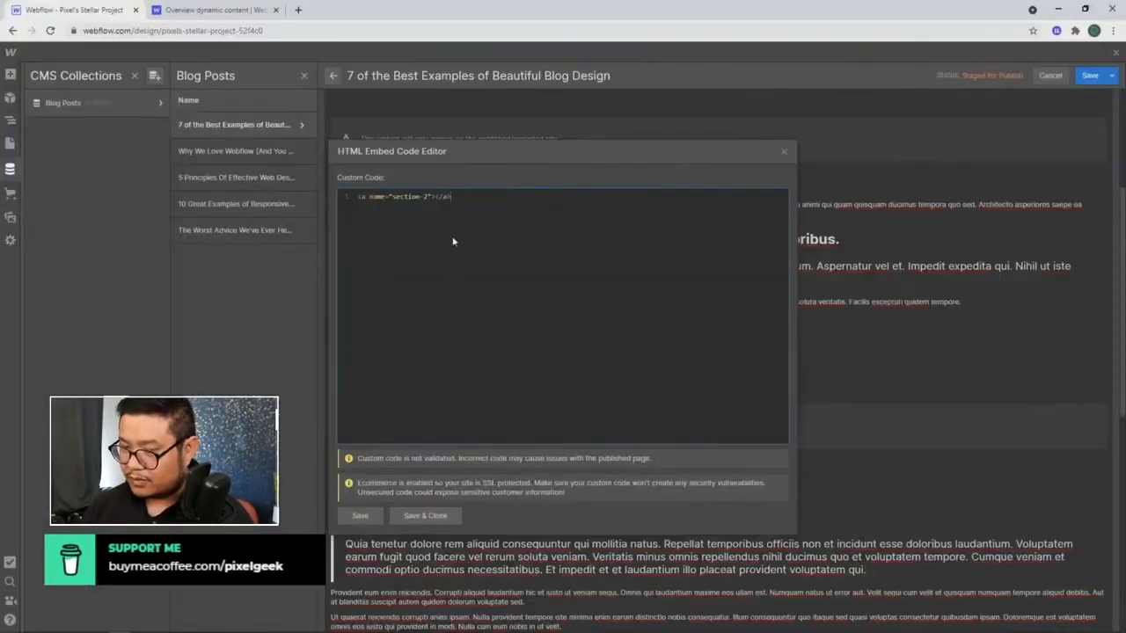
left_click(425, 515)
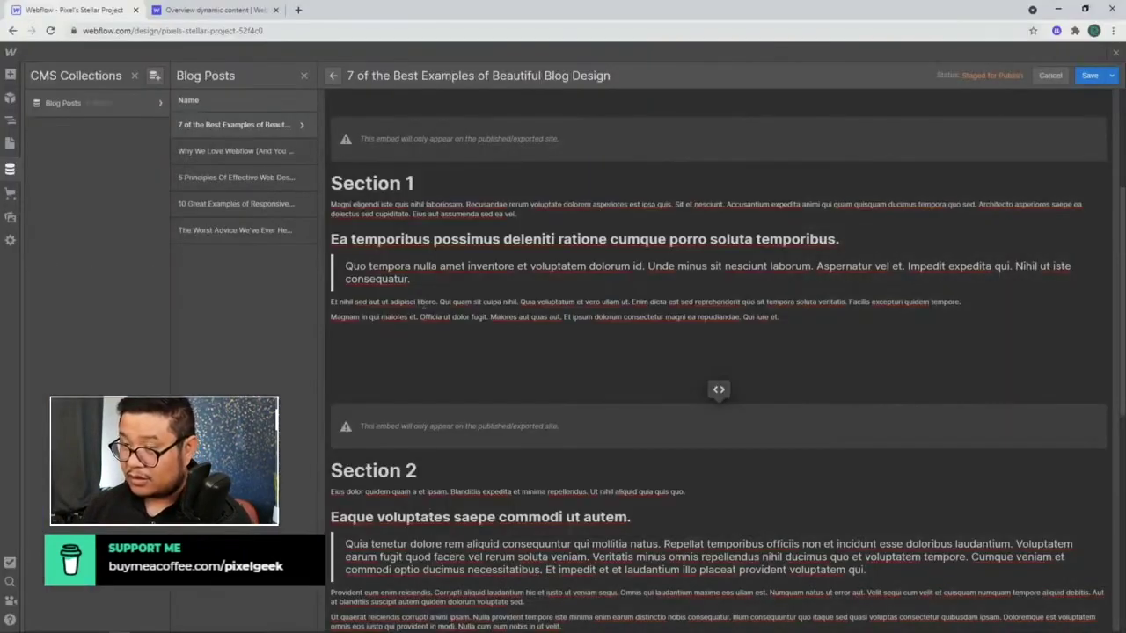
scroll(415, 286, "up", 3)
Link the 'Section 1' bullet to #section-1 and the 'Section 2' bullet to #section-2, then verify
left_click_drag(387, 284, 352, 285)
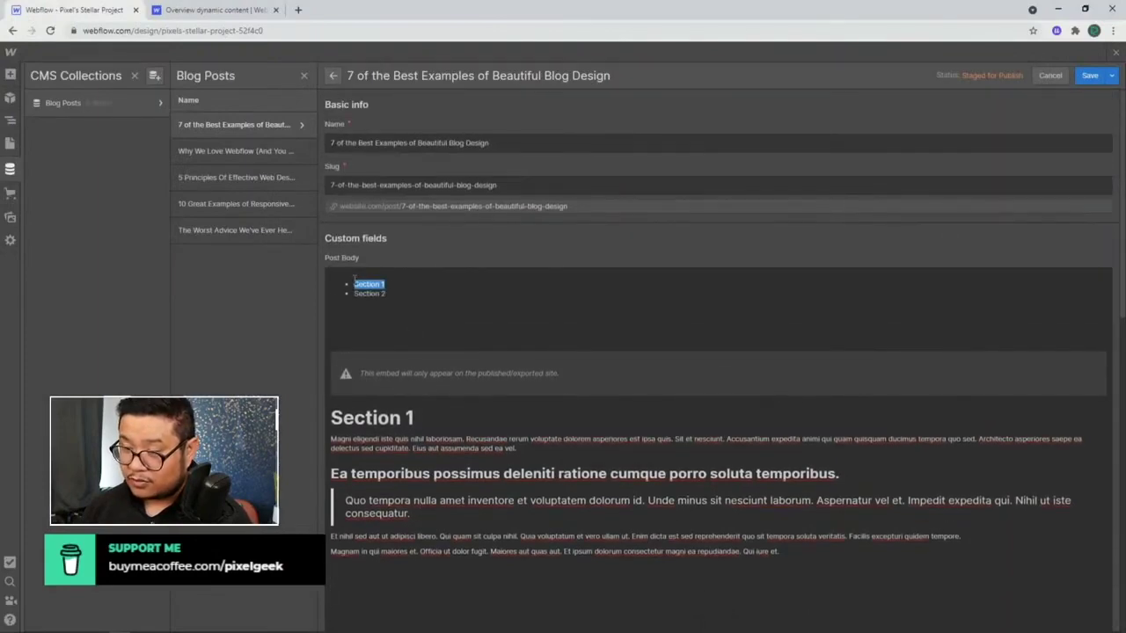
left_click(373, 267)
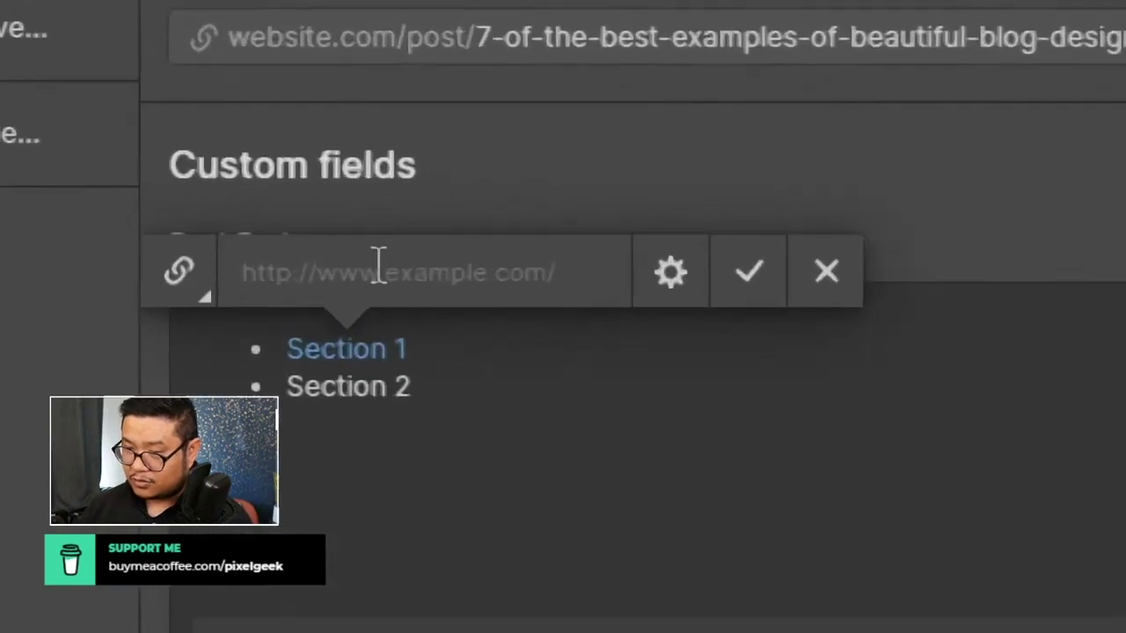
type("#")
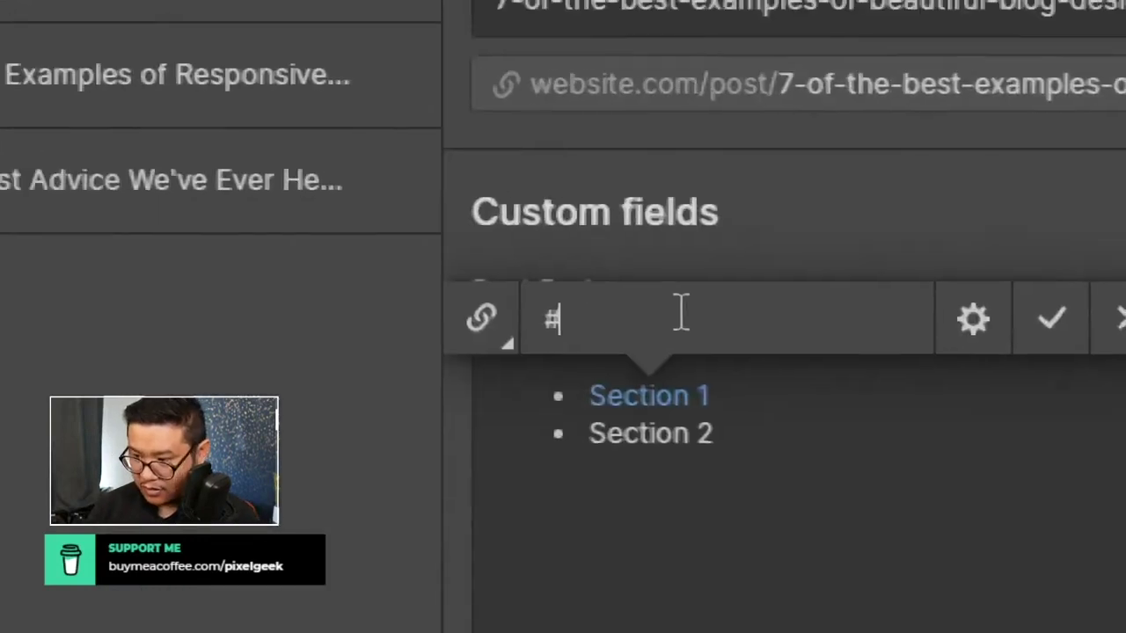
type("section-1")
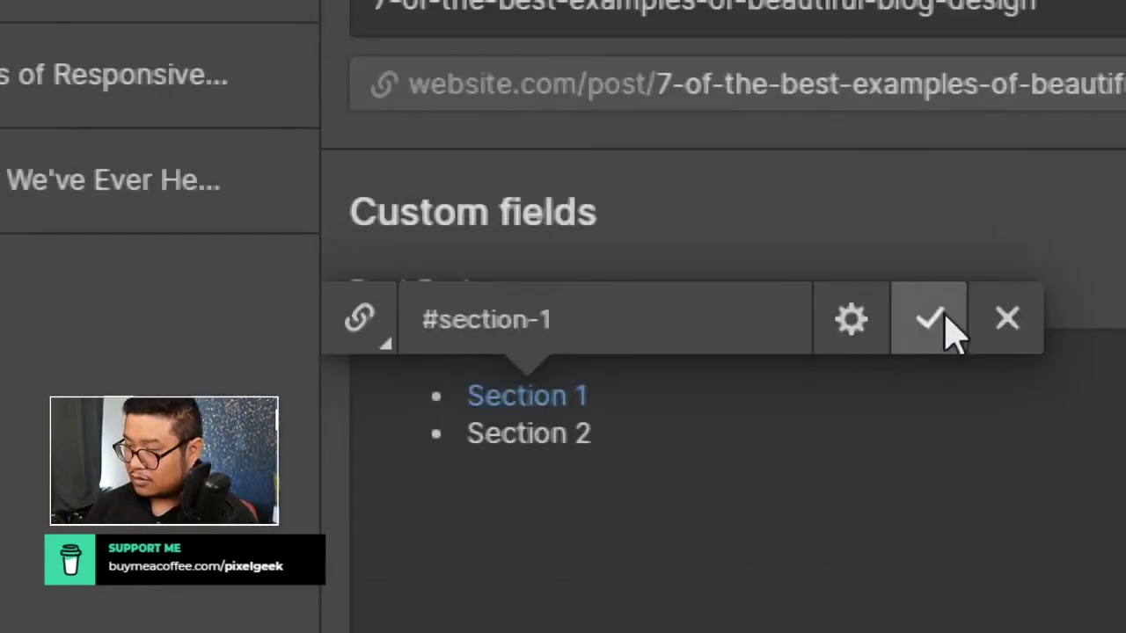
left_click(947, 319)
left_click_drag(630, 419, 459, 431)
left_click(549, 361)
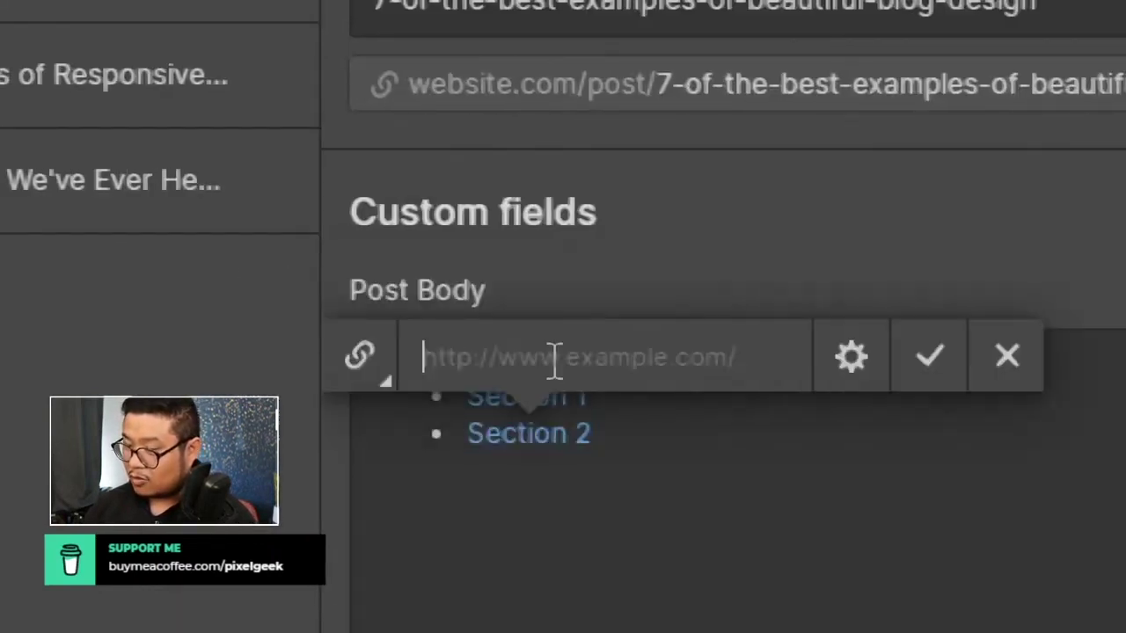
type("#section-2")
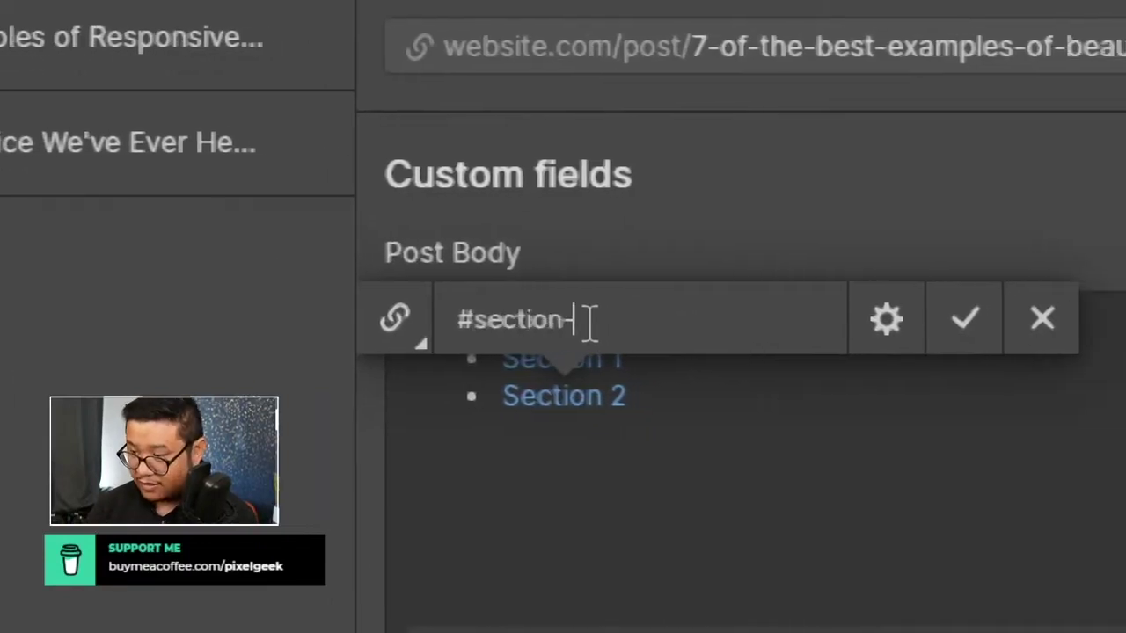
left_click(963, 319)
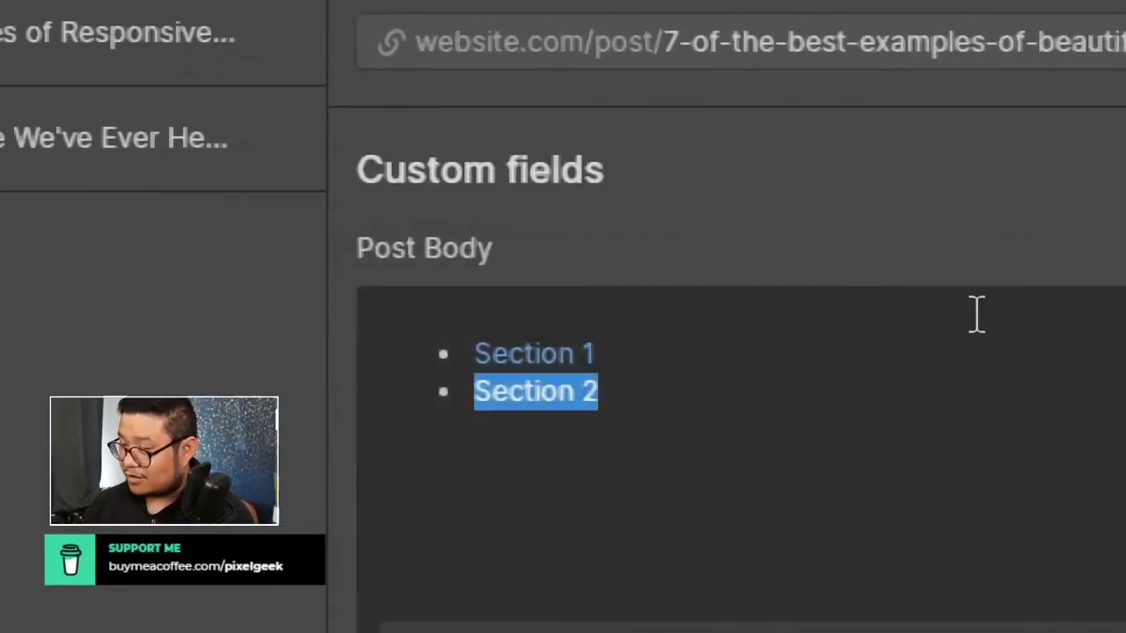
left_click(550, 425)
left_click(698, 389)
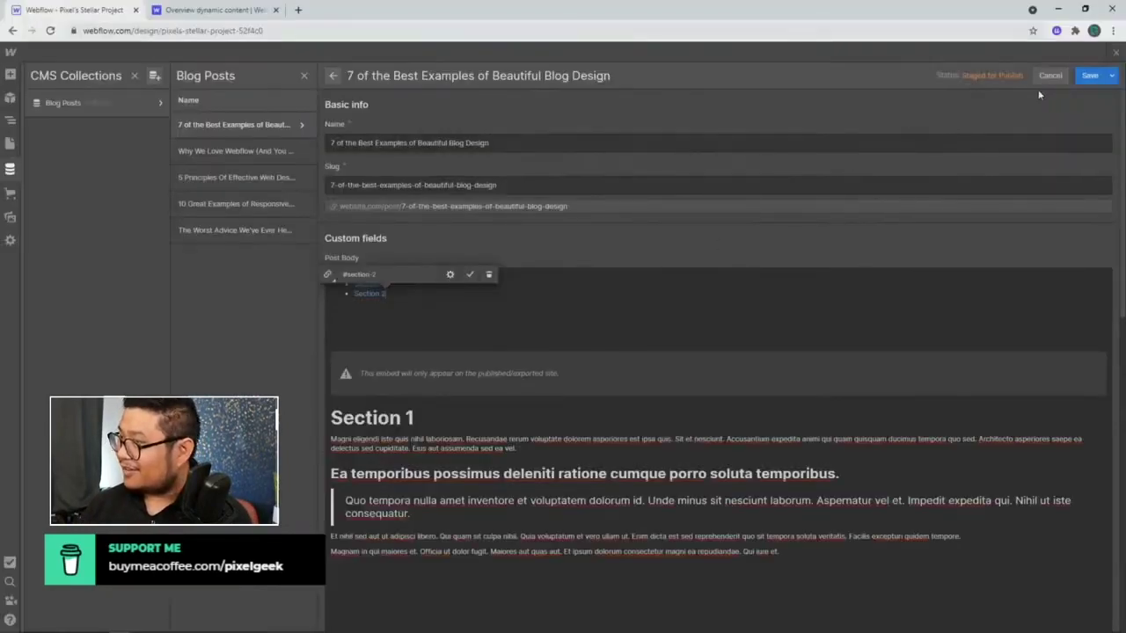
Save the edited blog post and close the Collections panel
left_click(1111, 75)
left_click(1086, 78)
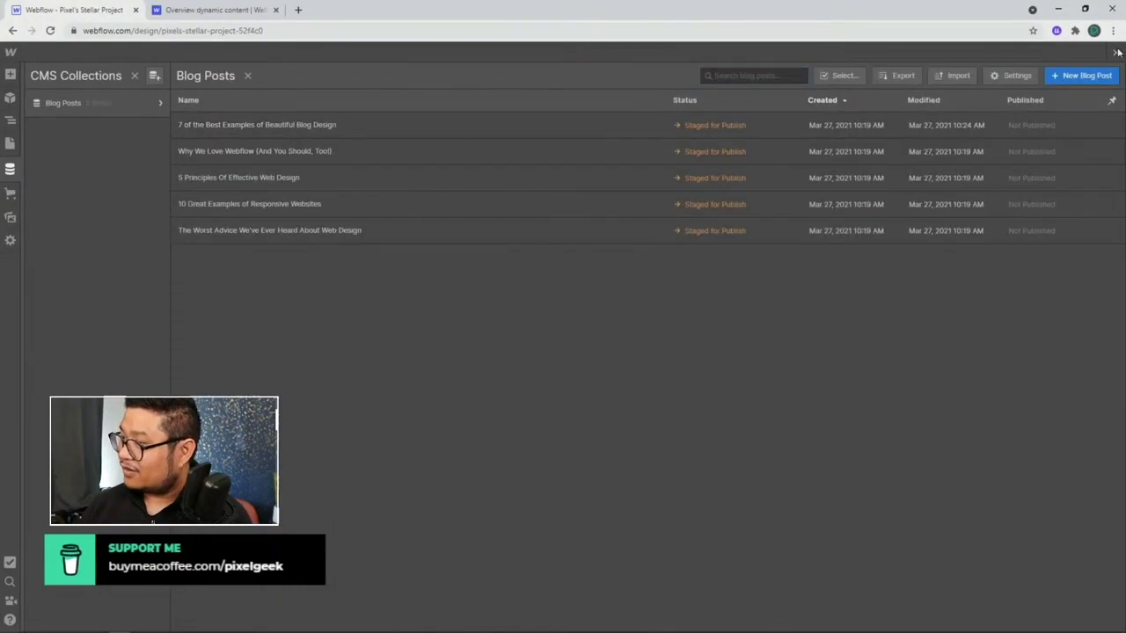
left_click(1115, 53)
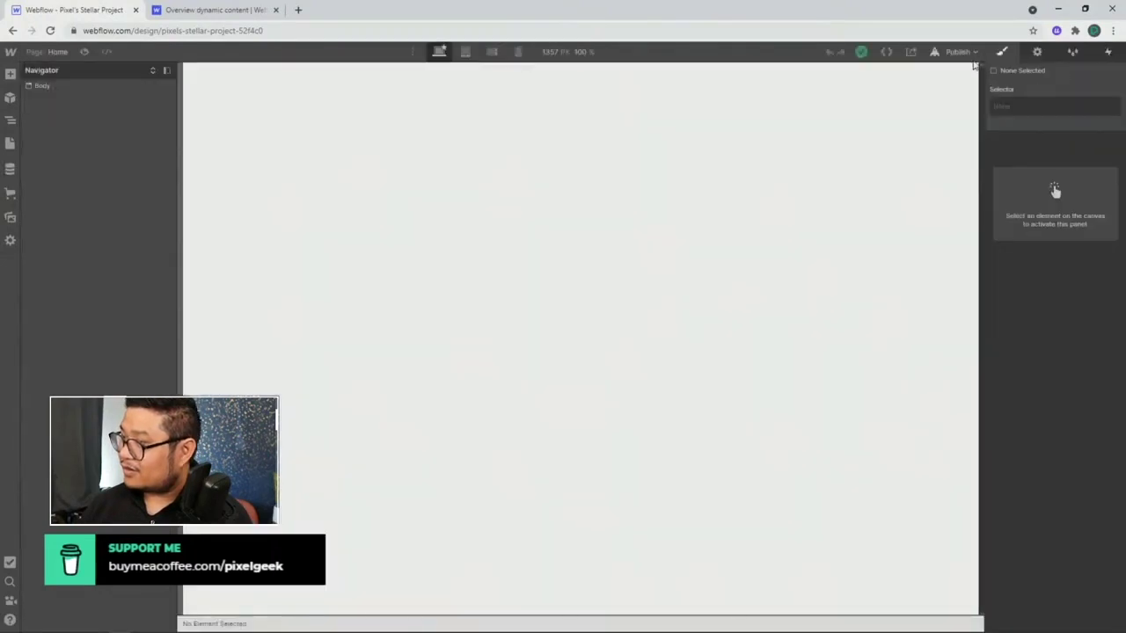
Show the Blog Posts Template page with the '7 of the Best Examples' post
left_click(54, 51)
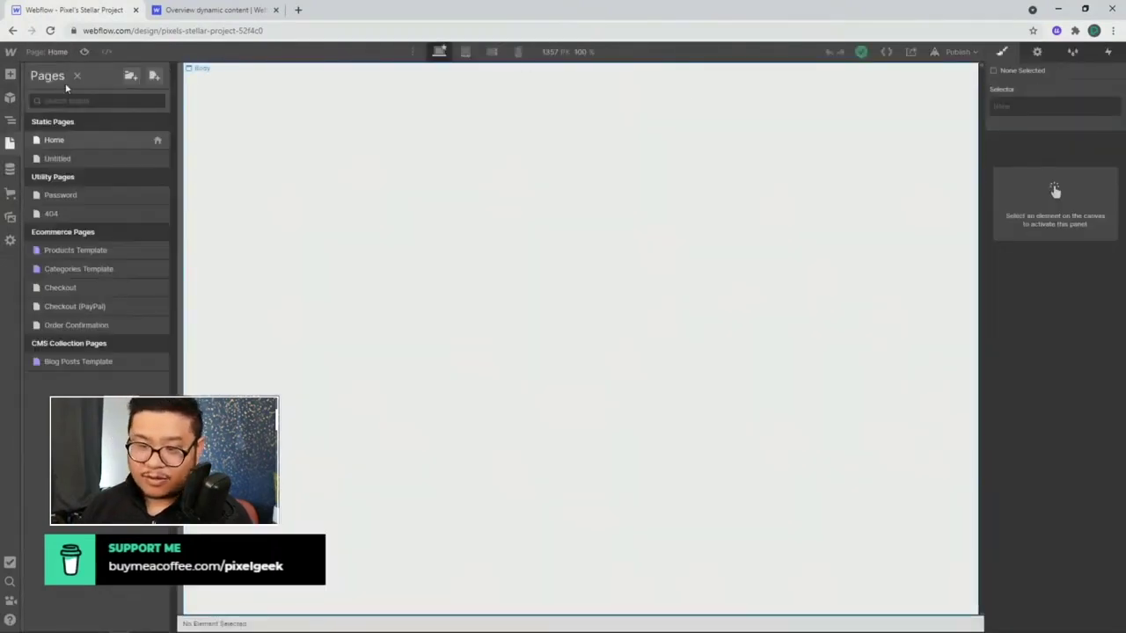
left_click(77, 363)
left_click(154, 51)
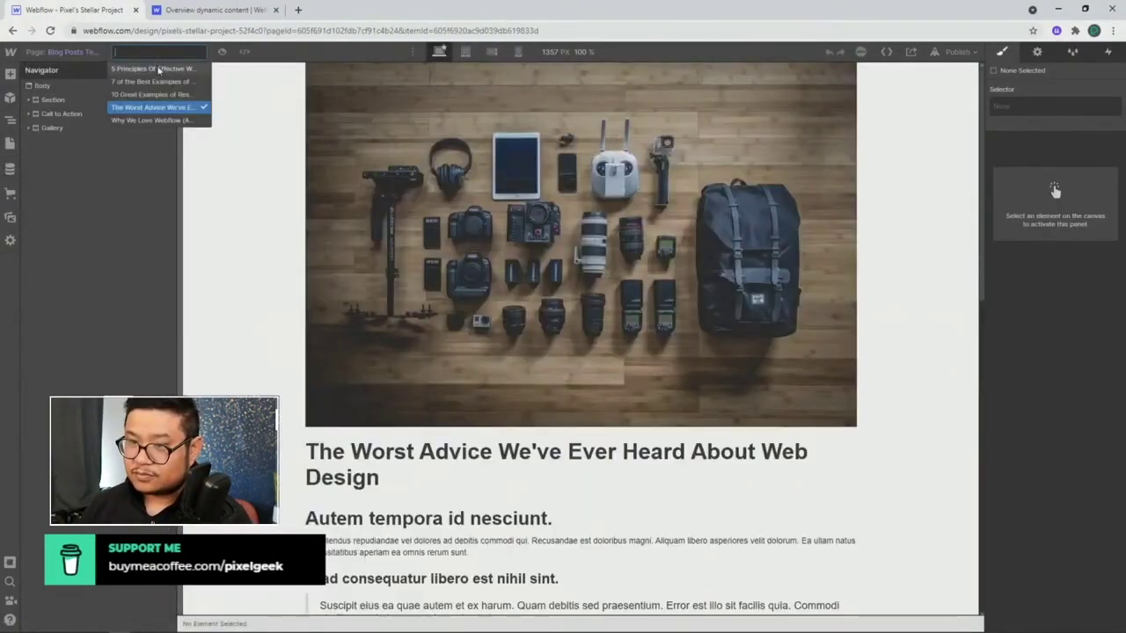
left_click(141, 80)
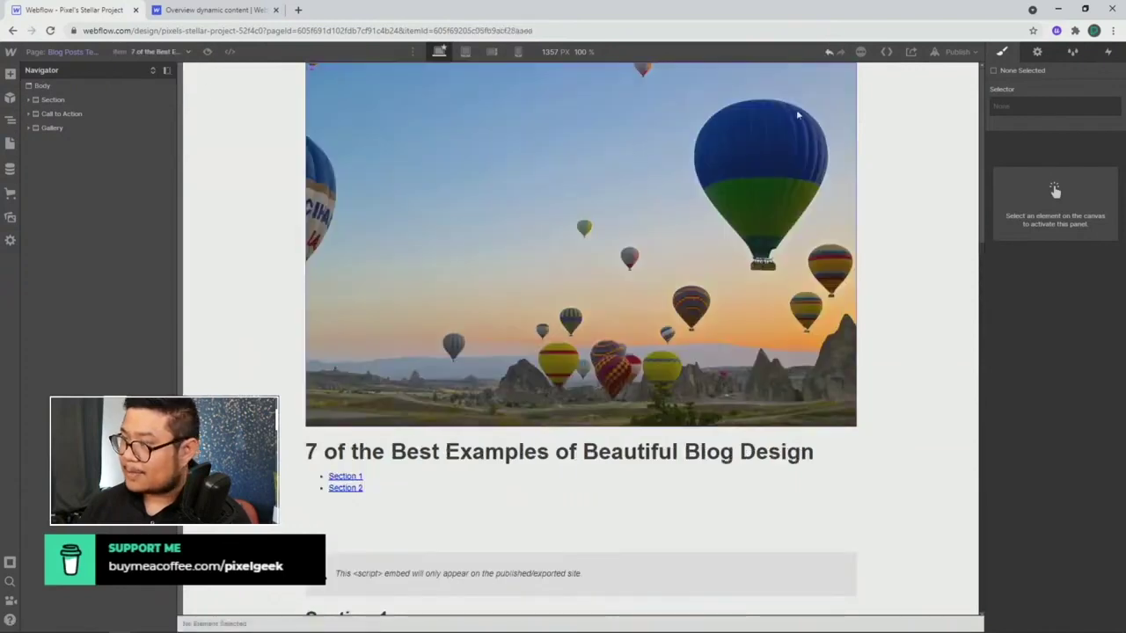
Publish the site to the selected domain and open the live post
left_click(957, 51)
left_click(915, 221)
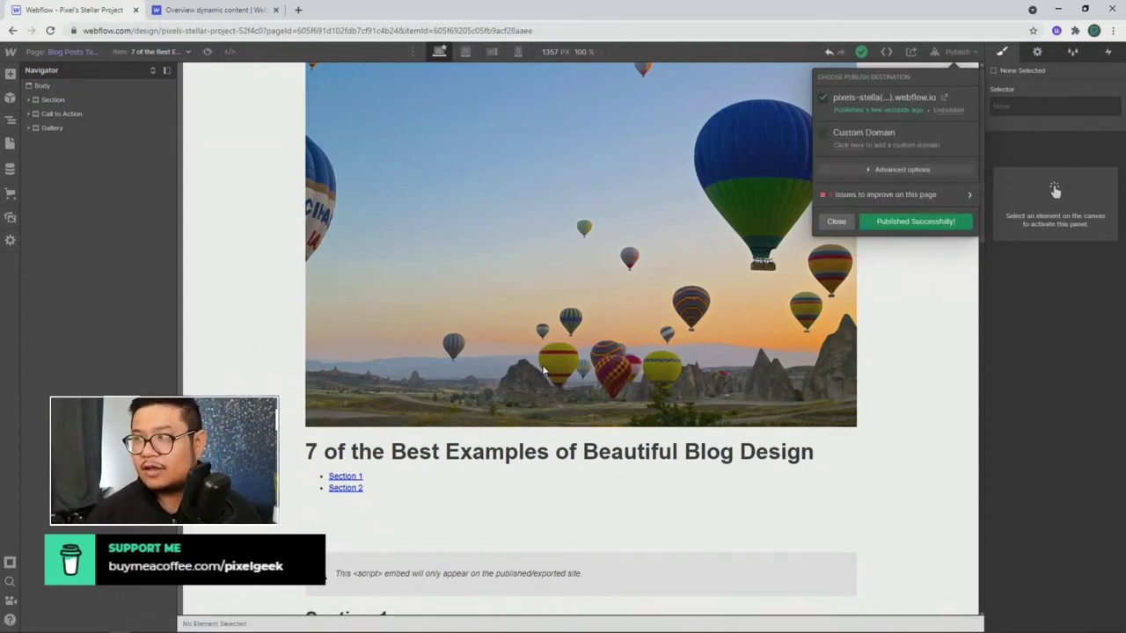
left_click(943, 99)
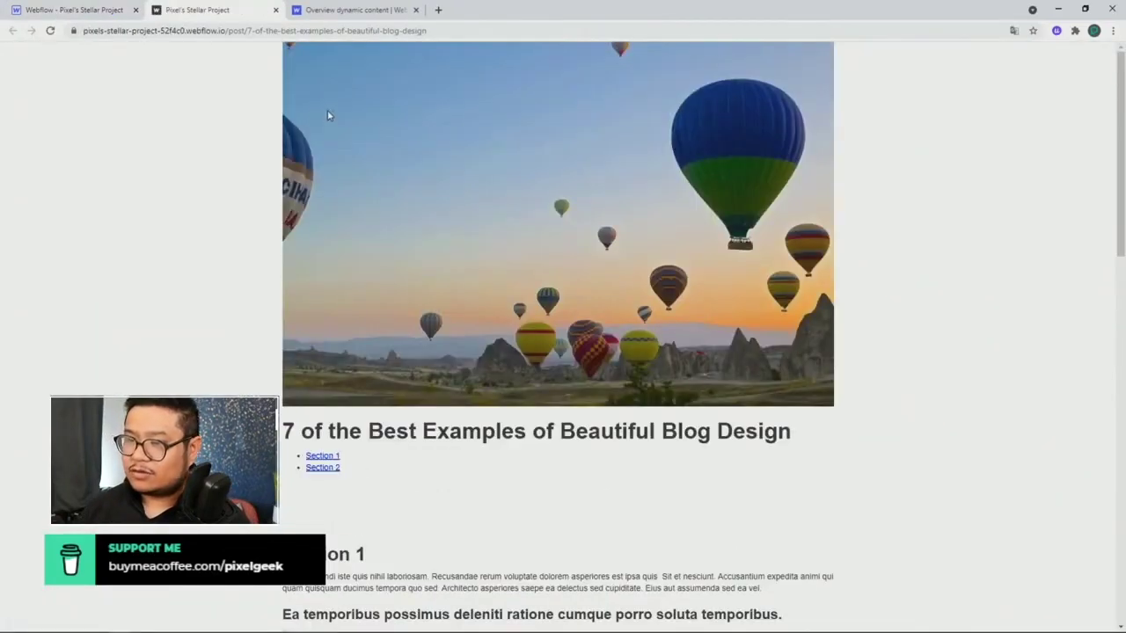
Test the live post's Section 1 and Section 2 links twice each, then return to the Webflow University tab
left_click(335, 458)
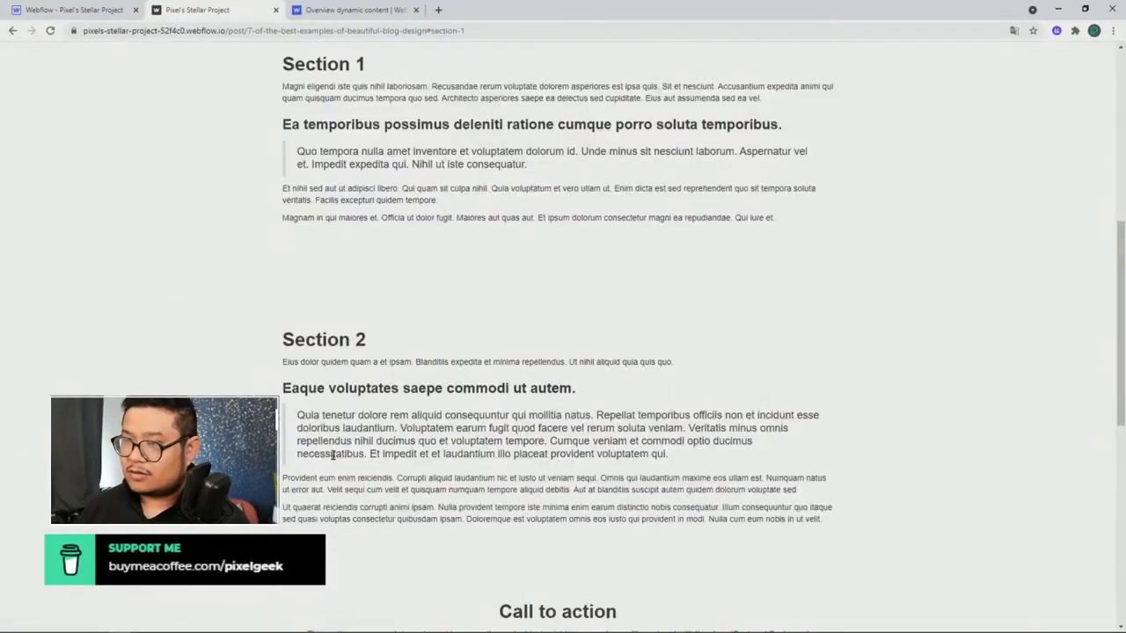
scroll(356, 337, "up", 4)
left_click(335, 331)
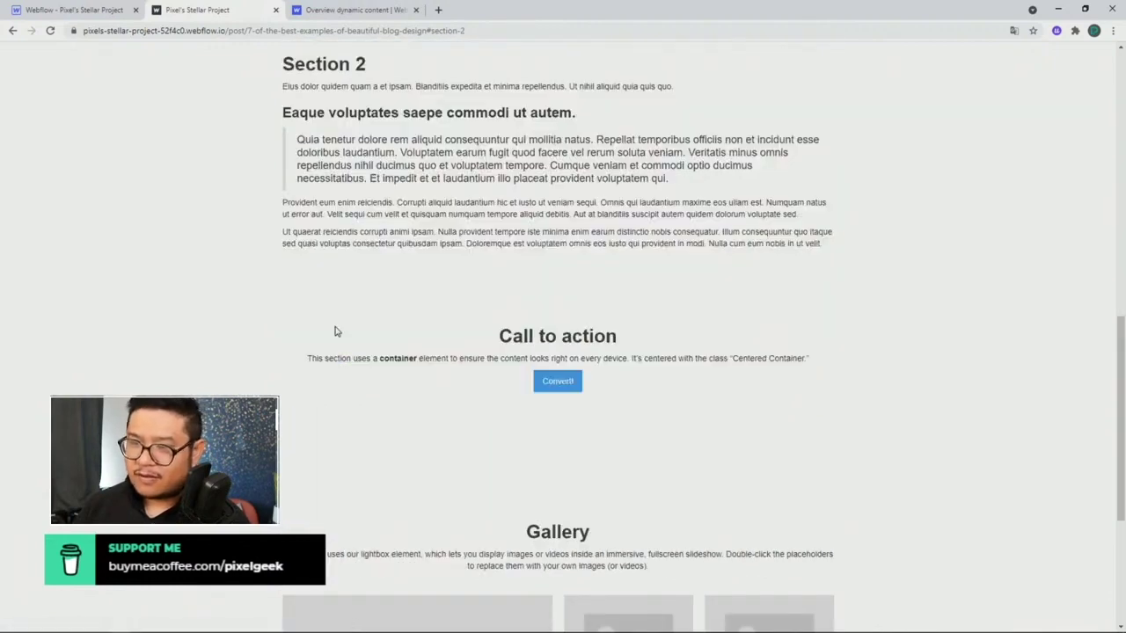
scroll(335, 332, "up", 8)
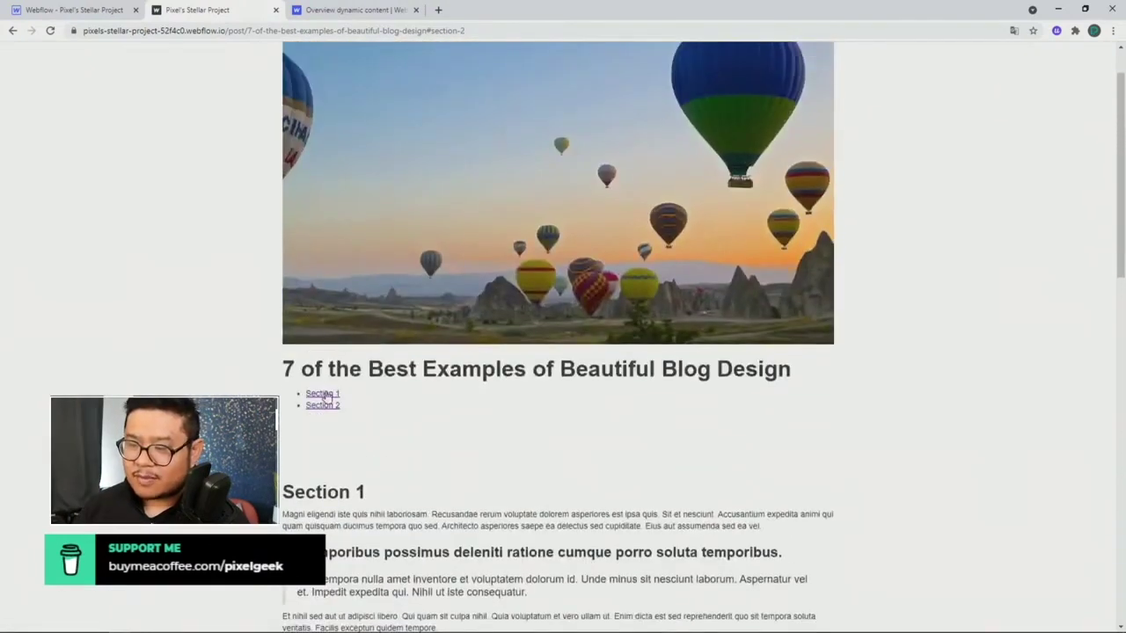
left_click(321, 394)
scroll(325, 392, "up", 5)
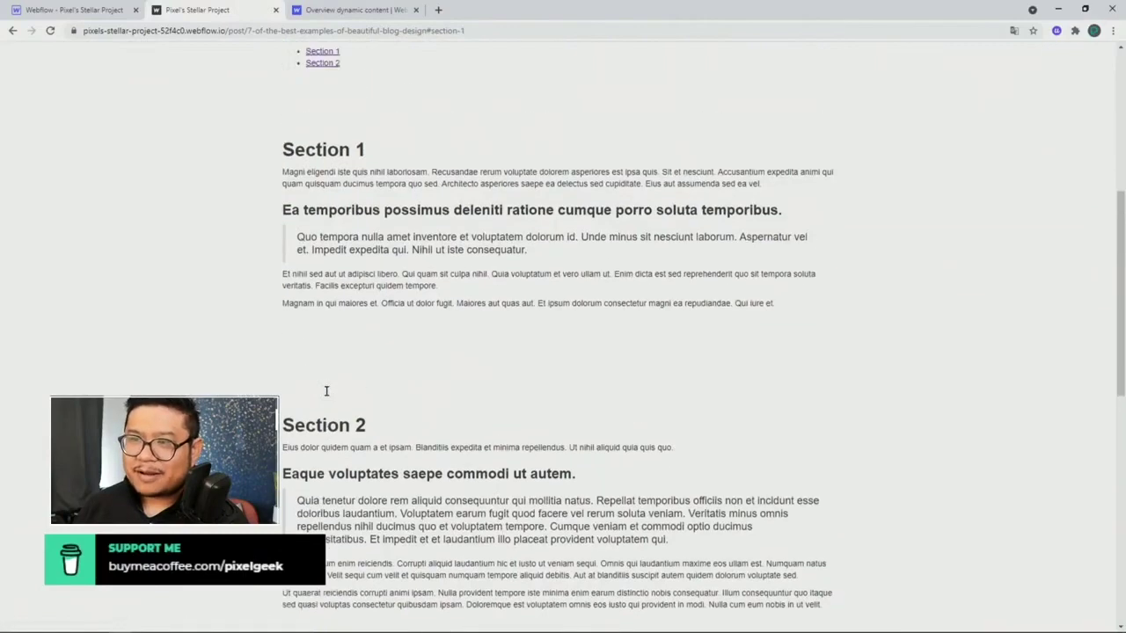
left_click(324, 391)
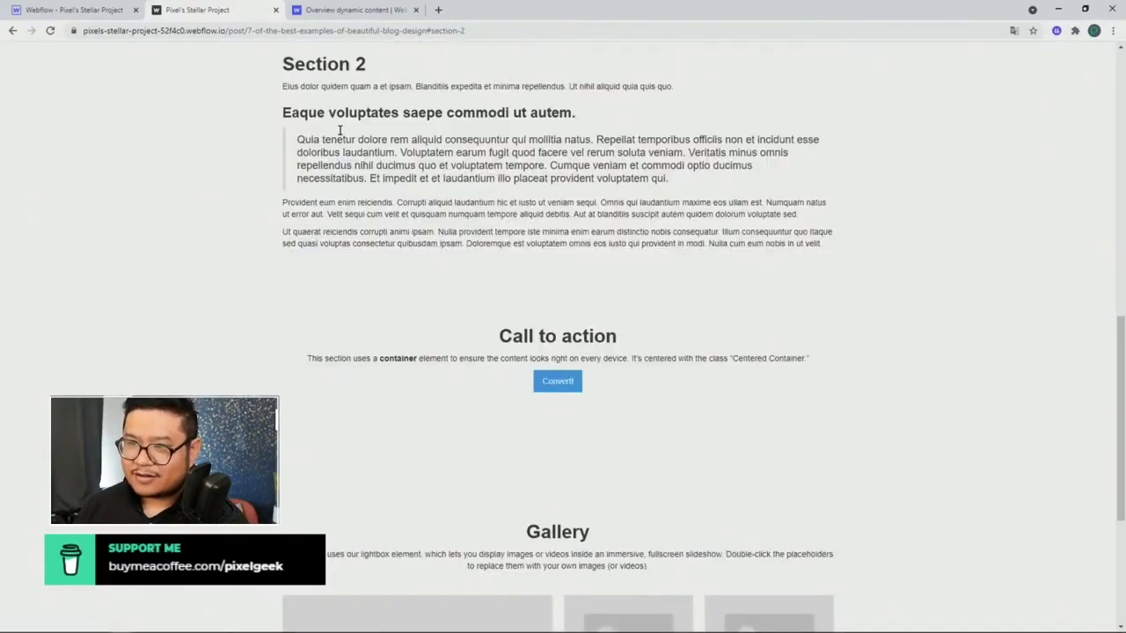
left_click(352, 10)
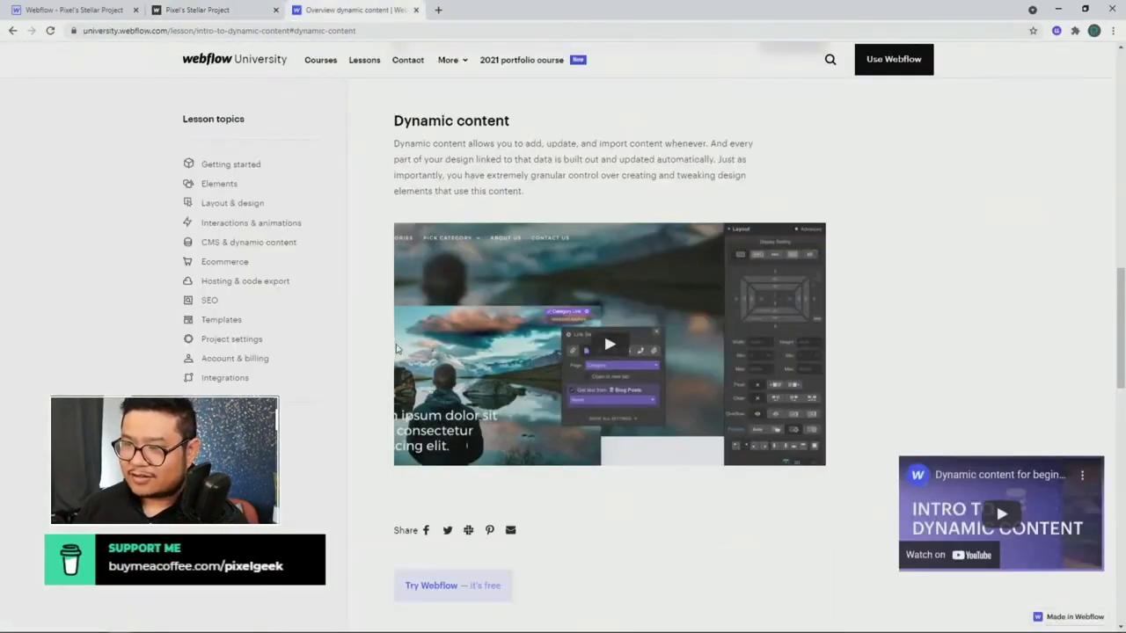
scroll(398, 356, "up", 10)
scroll(402, 462, "down", 3)
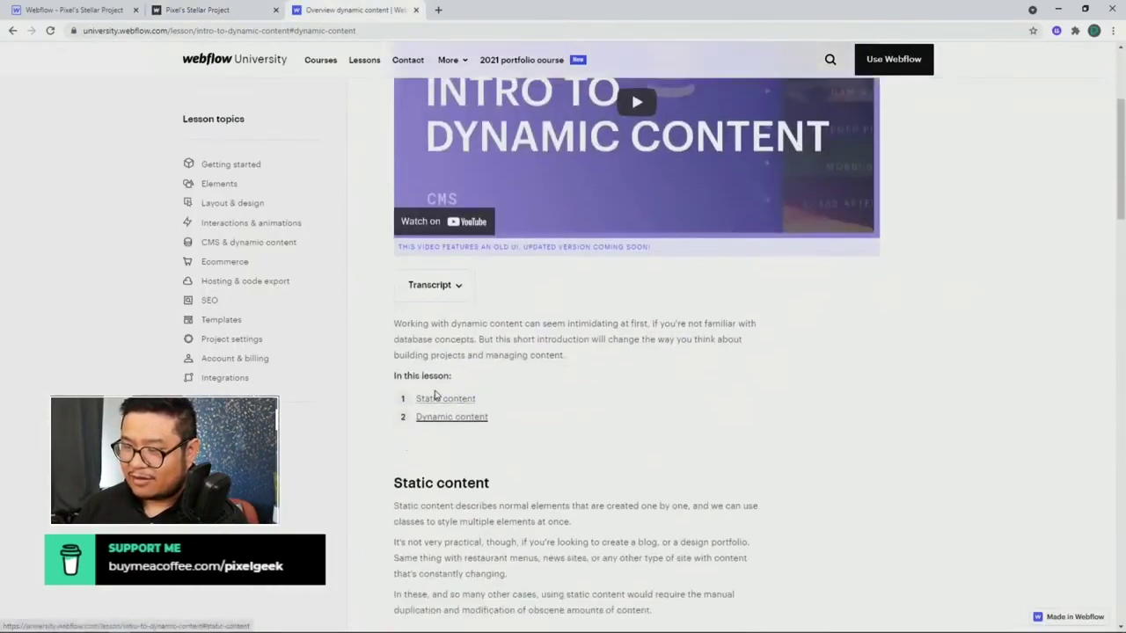
left_click(431, 397)
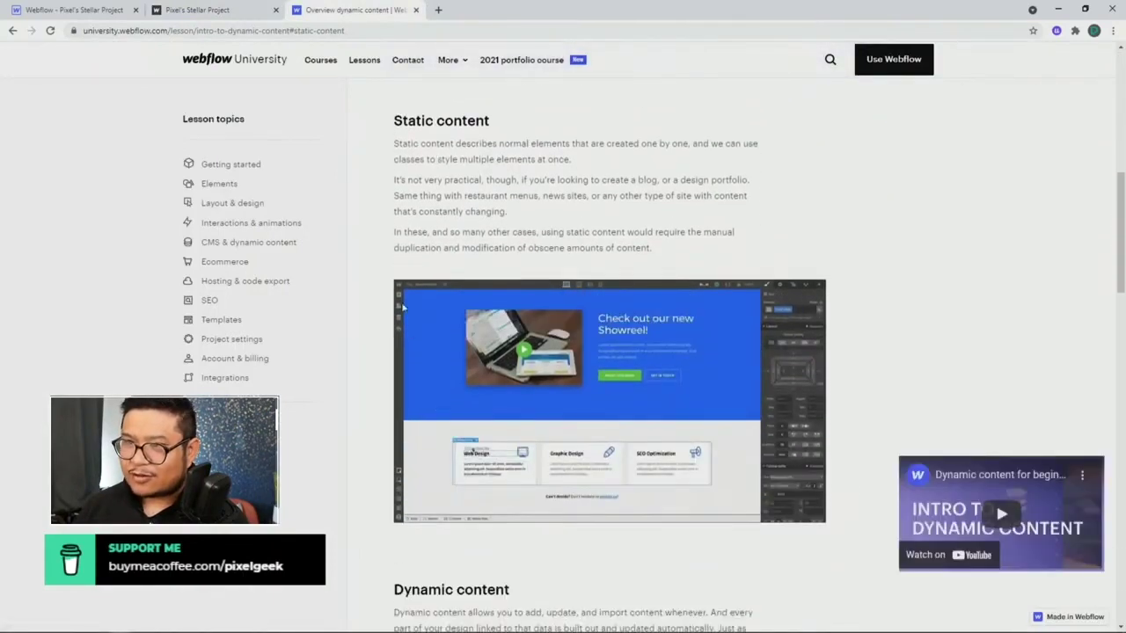
scroll(414, 284, "up", 2)
left_click(452, 231)
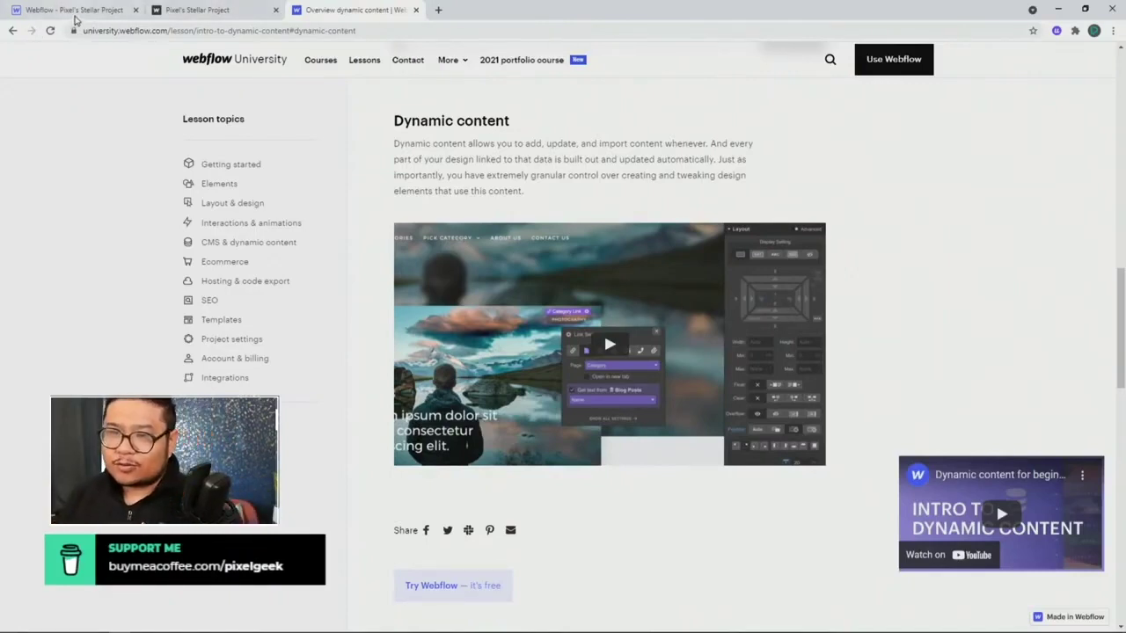
left_click(70, 11)
Open the Home page and add the prebuilt Hero layout
left_click(65, 53)
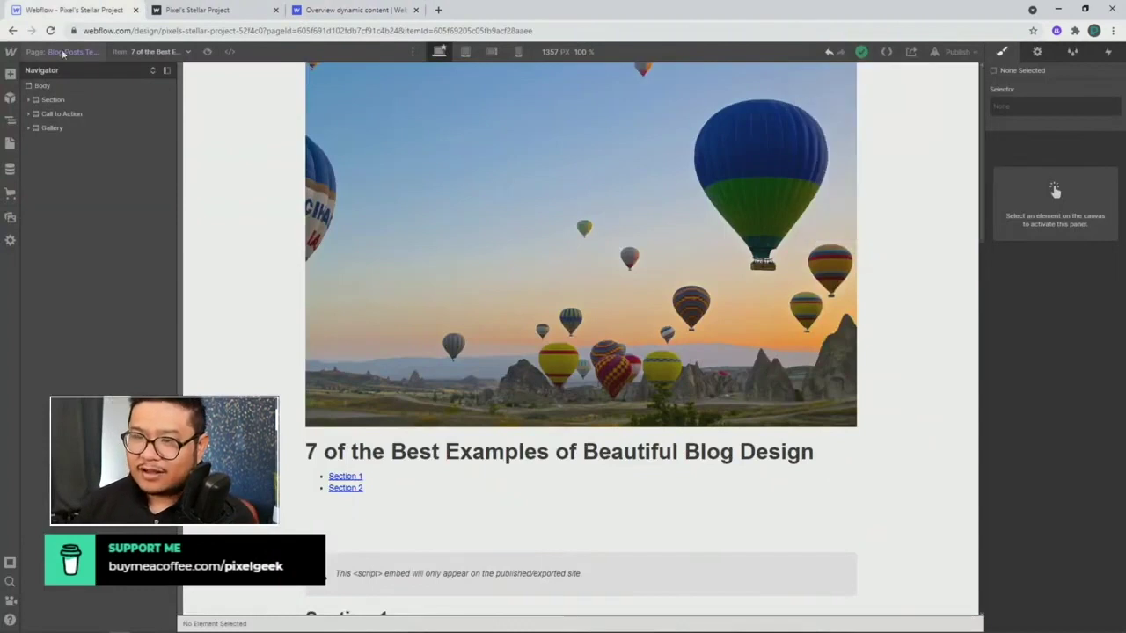
left_click(66, 52)
left_click(72, 139)
left_click(427, 185)
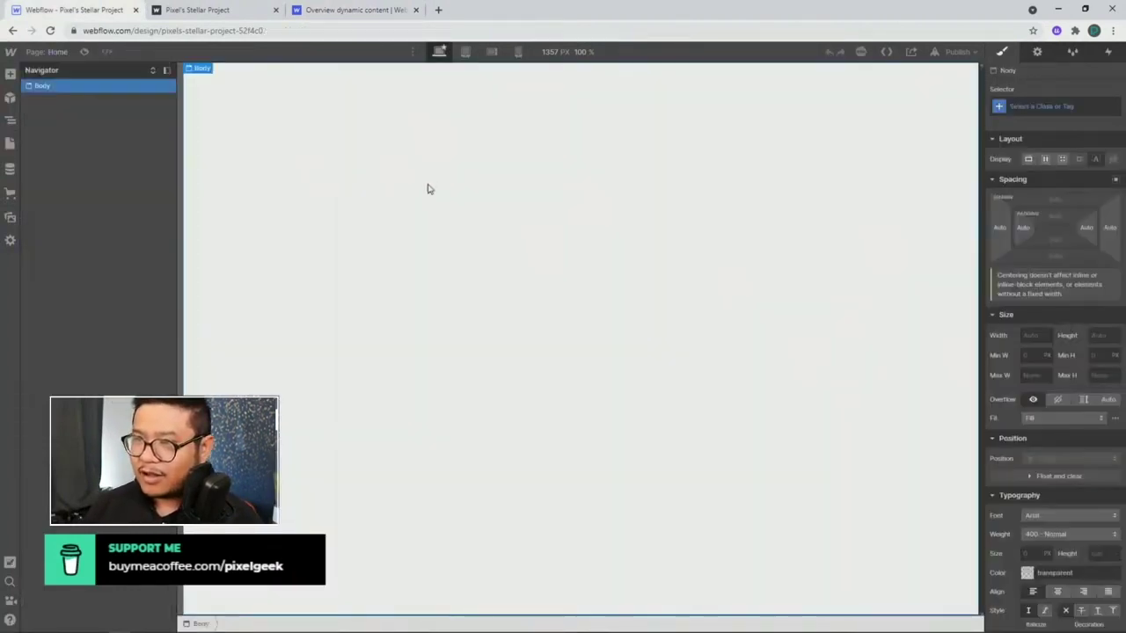
key("a")
left_click(130, 101)
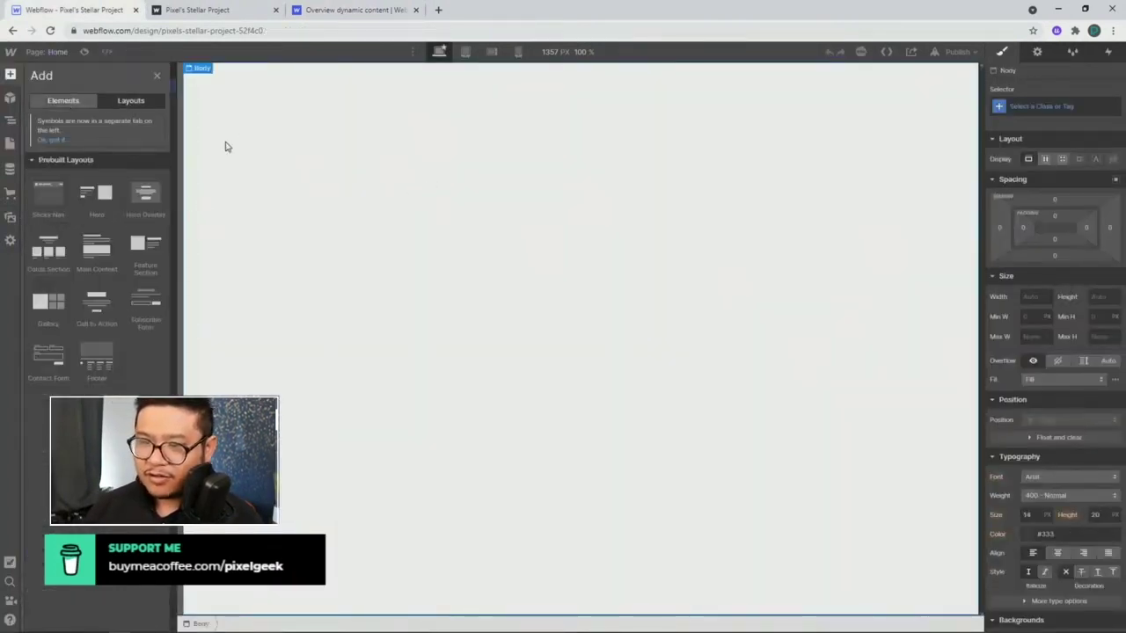
left_click(97, 200)
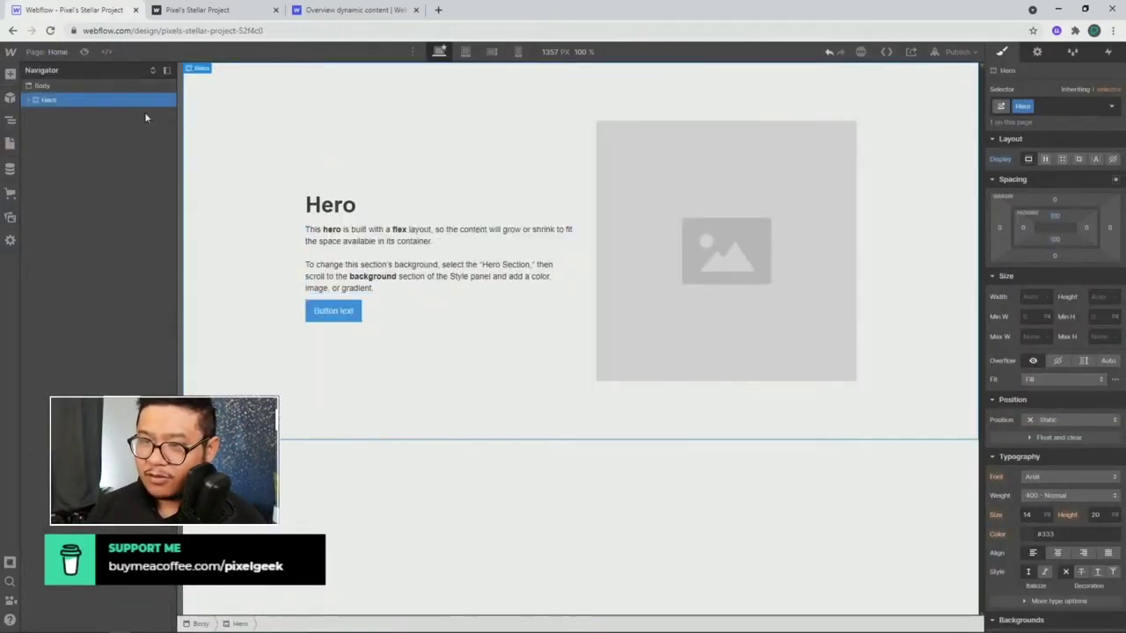
Place the prebuilt Feature Section and then the Gallery layout below the Hero
key("a")
left_click(134, 102)
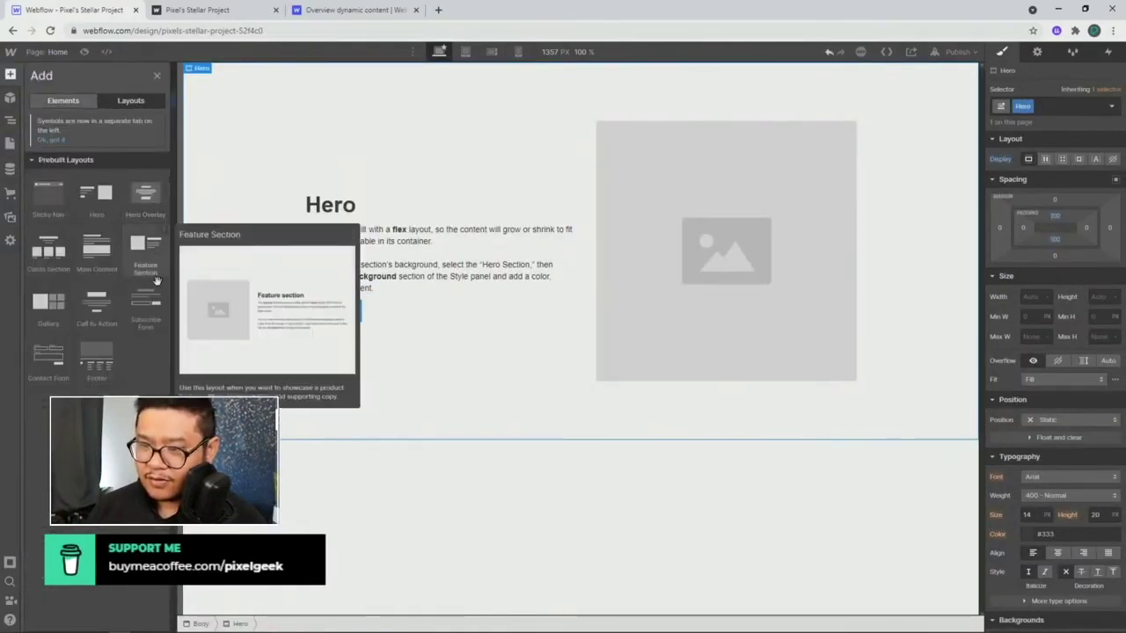
left_click_drag(147, 264, 77, 117)
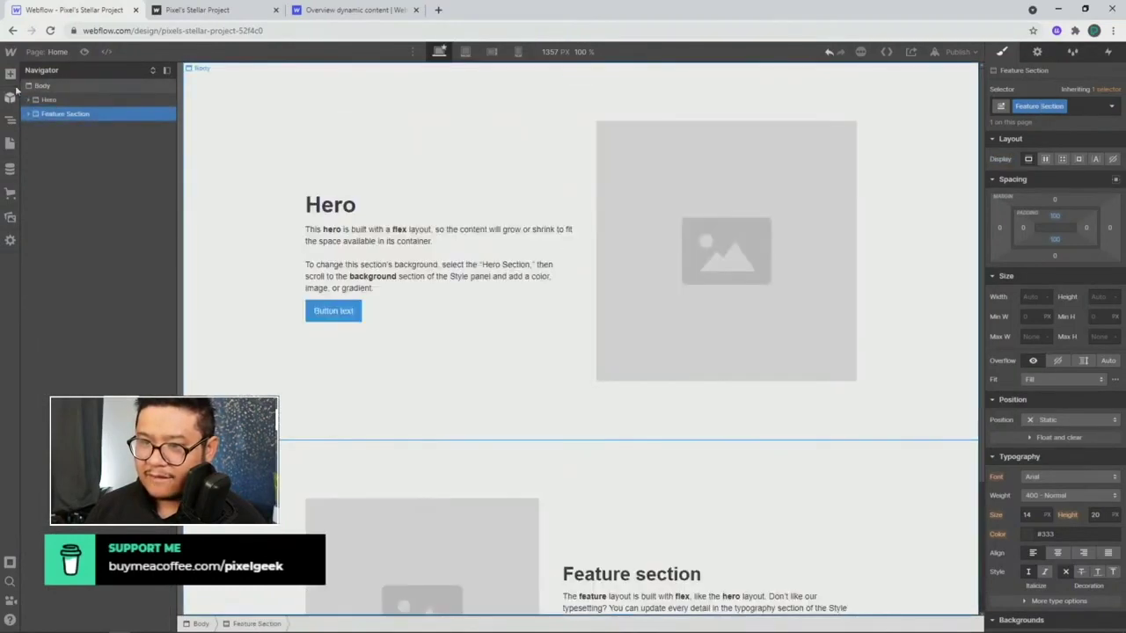
key("a")
left_click(132, 104)
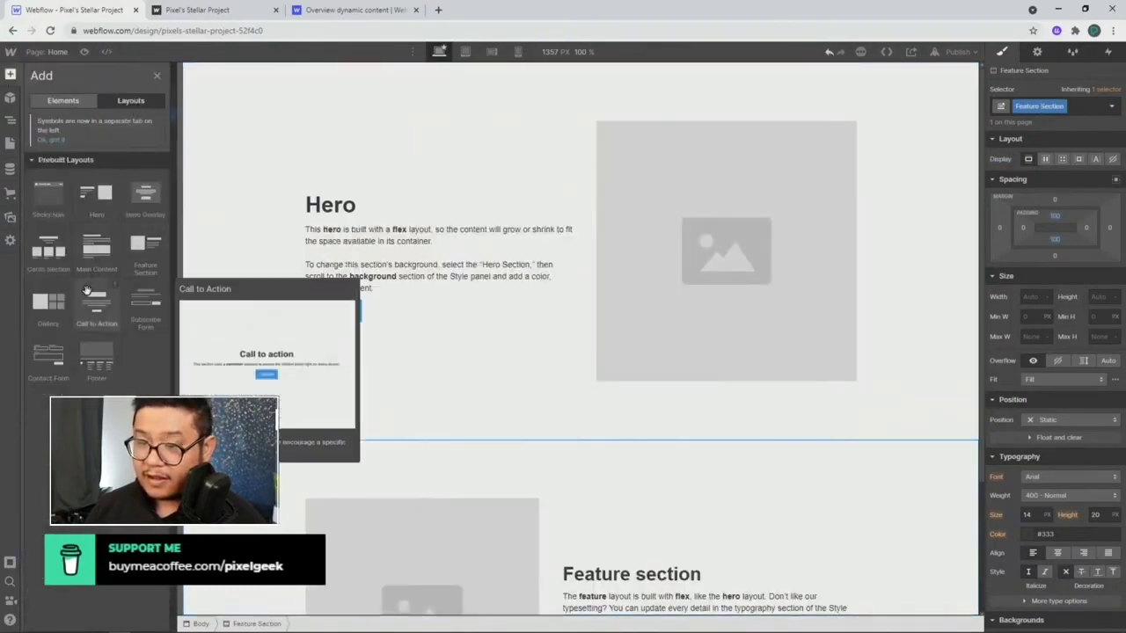
left_click_drag(48, 303, 96, 124)
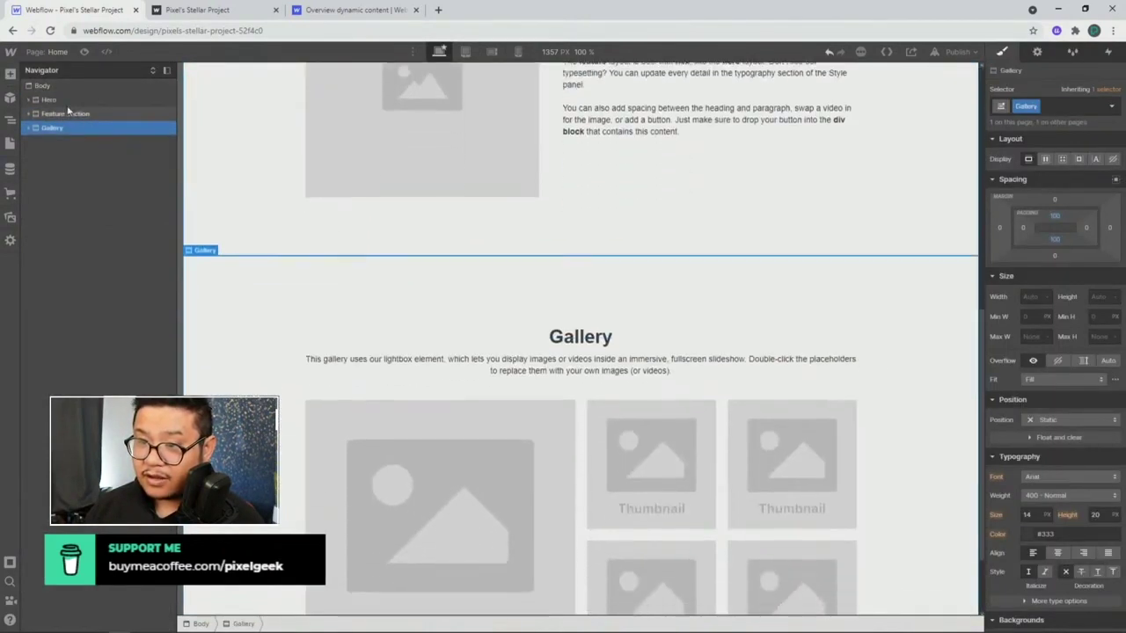
Select the Hero section, its button, and then the Feature Section
left_click(48, 99)
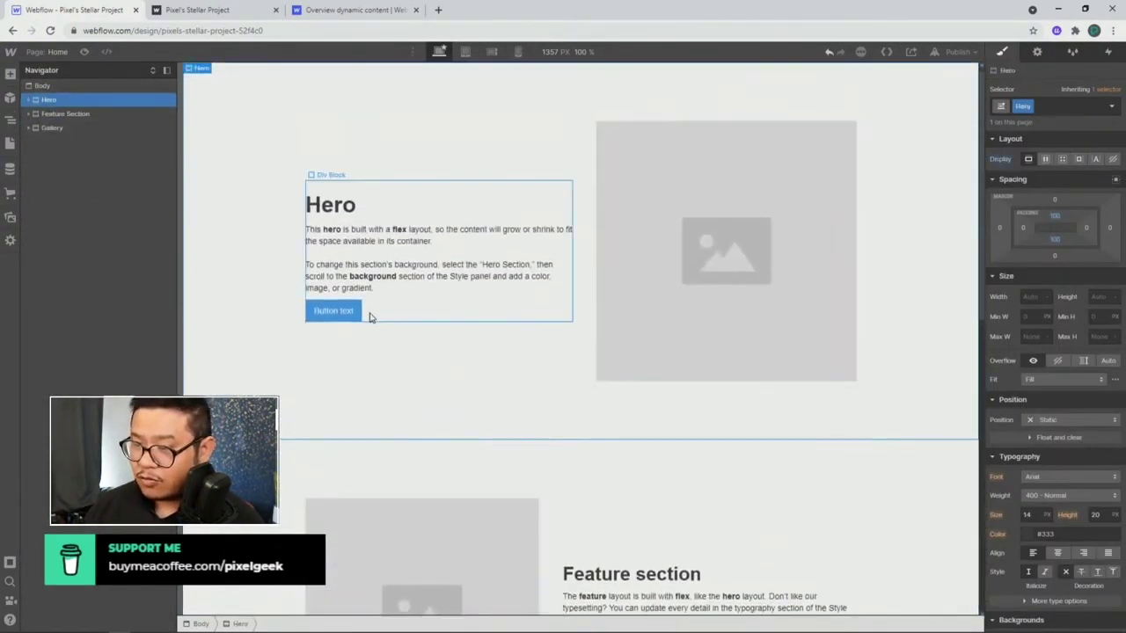
left_click(335, 312)
scroll(355, 319, "down", 5)
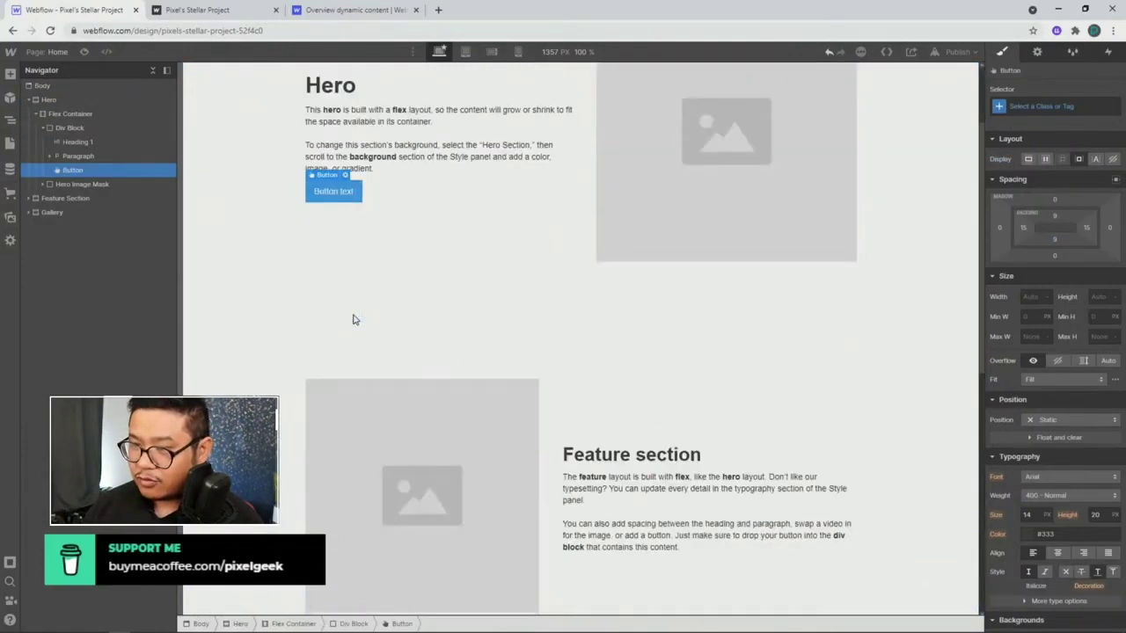
scroll(353, 319, "up", 5)
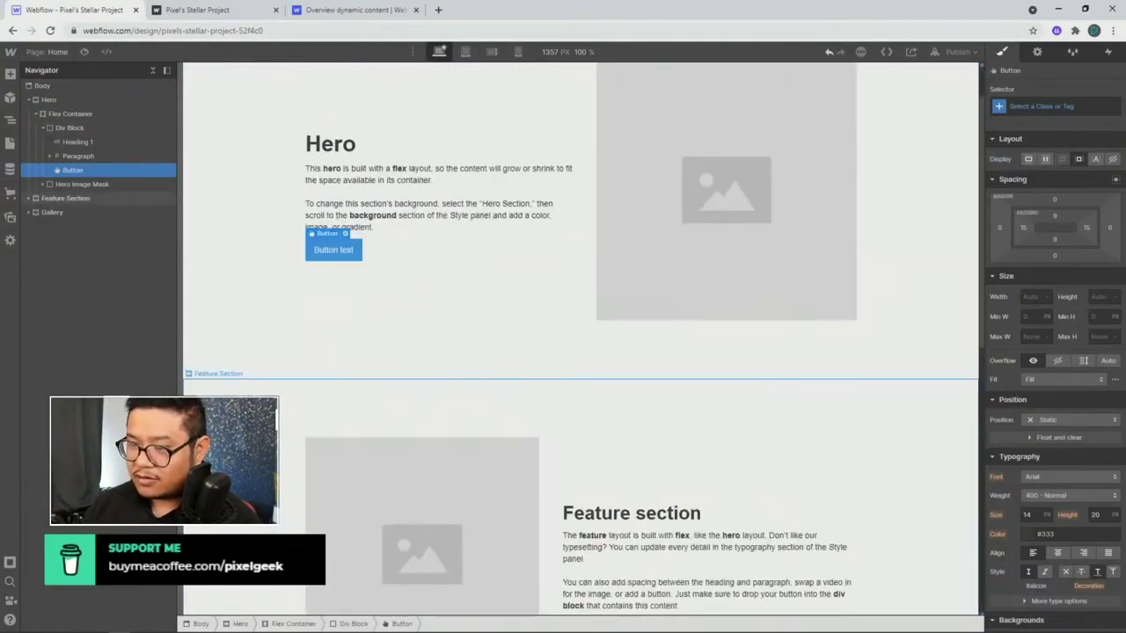
left_click(65, 198)
Confirm the Feature Section's ID is feature-section and set the Hero button's Page Section link to it
left_click(1037, 51)
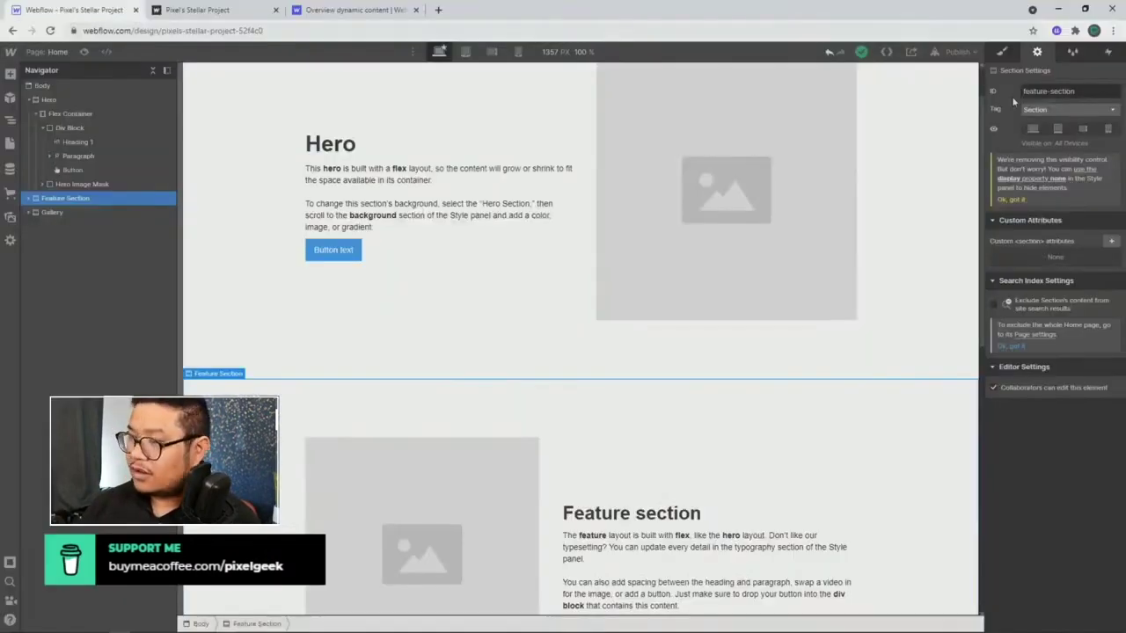
left_click(333, 250)
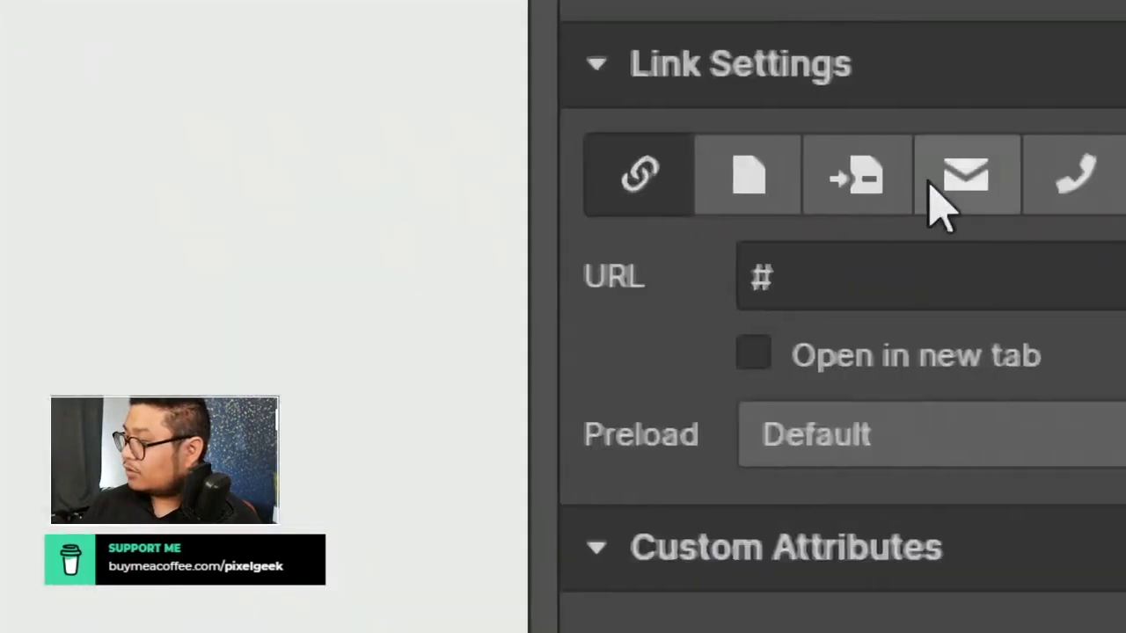
left_click(1044, 224)
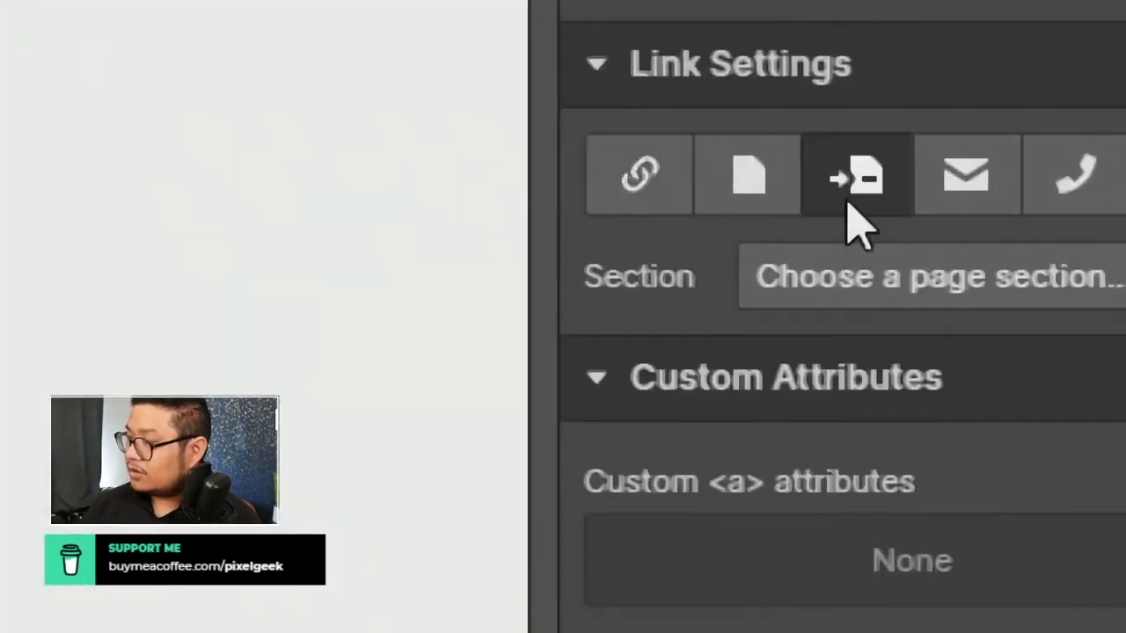
left_click(1042, 246)
left_click(800, 403)
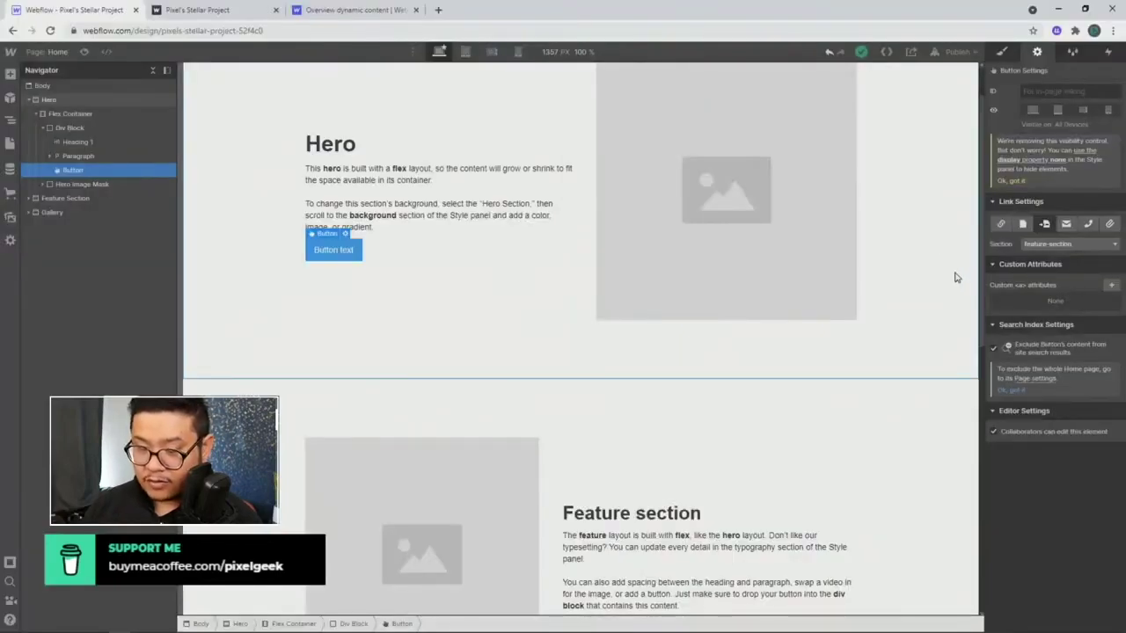
Publish to the selected domain, open the live site, and test the hero button jump
left_click(955, 52)
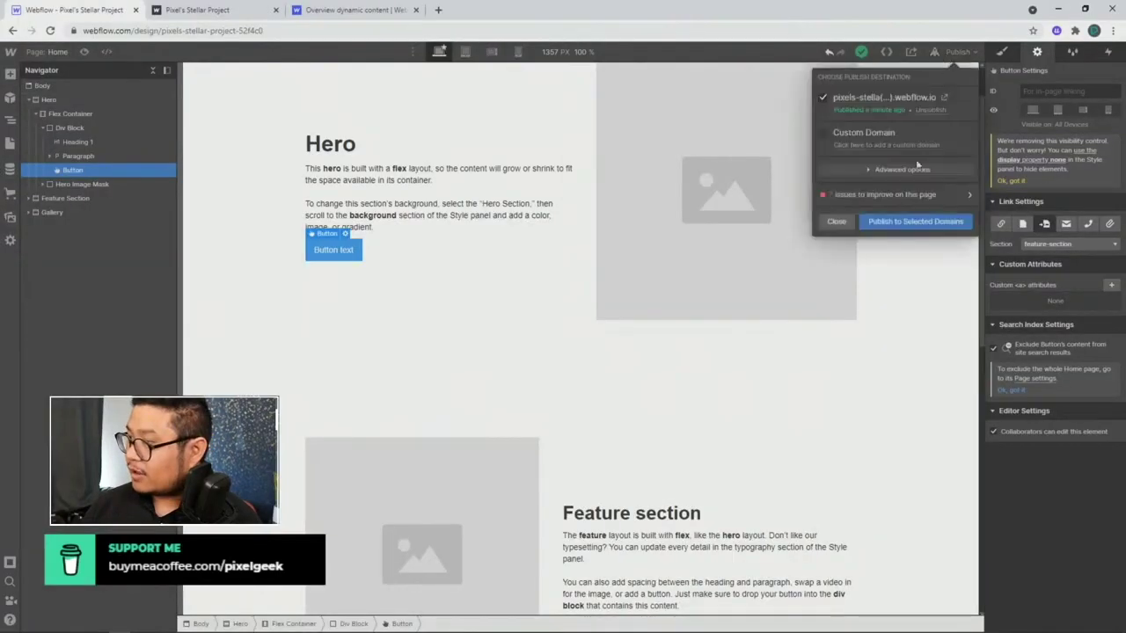
left_click(910, 221)
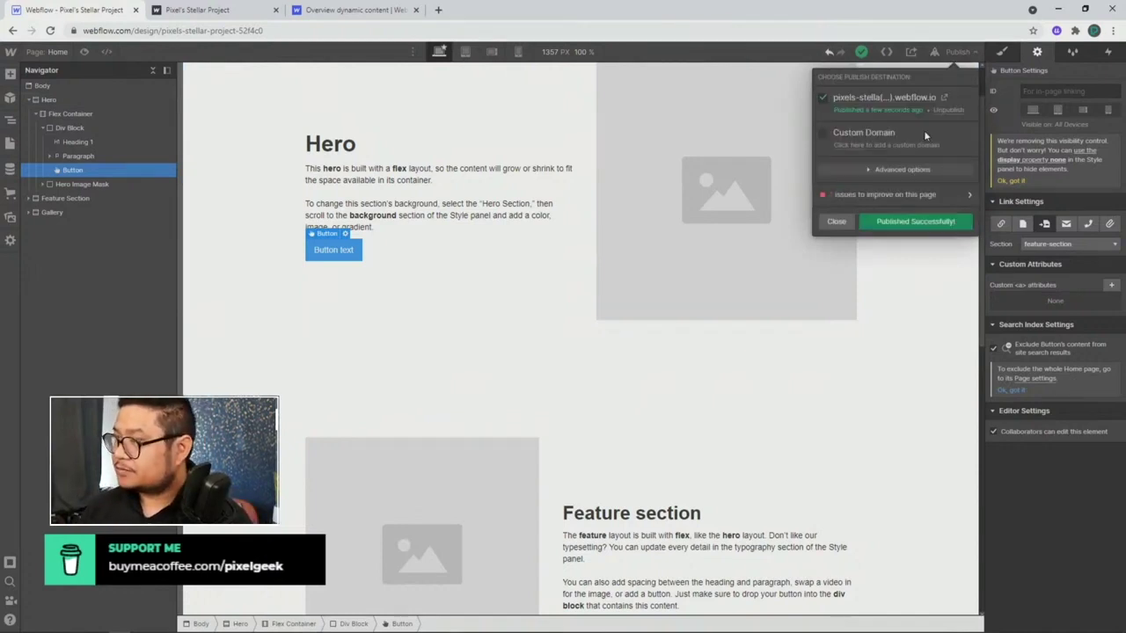
left_click(943, 99)
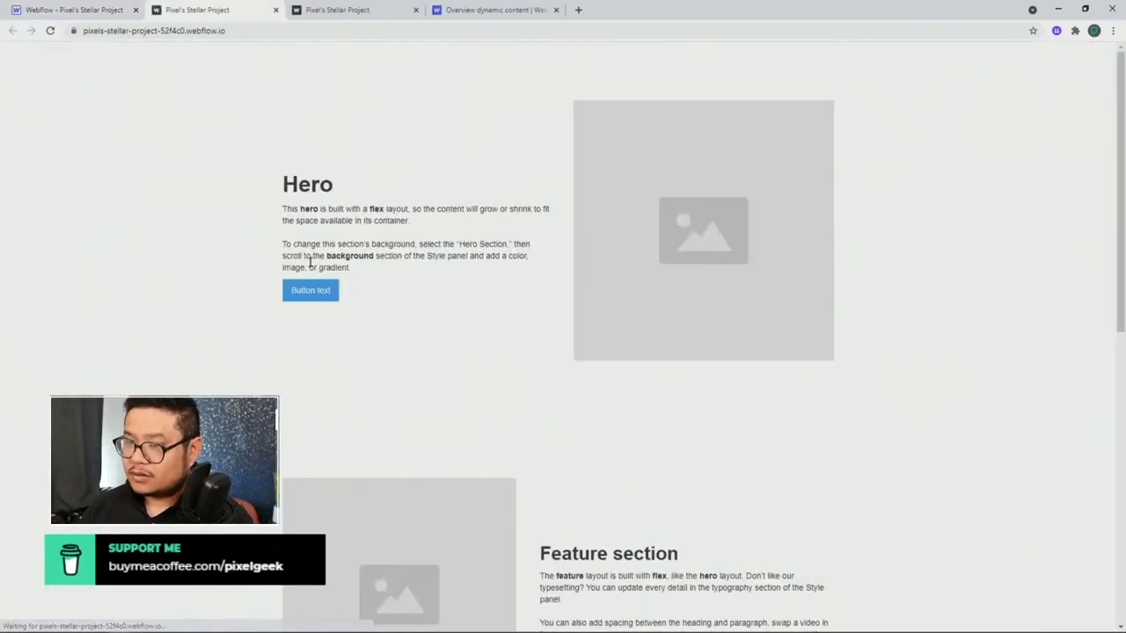
left_click(309, 294)
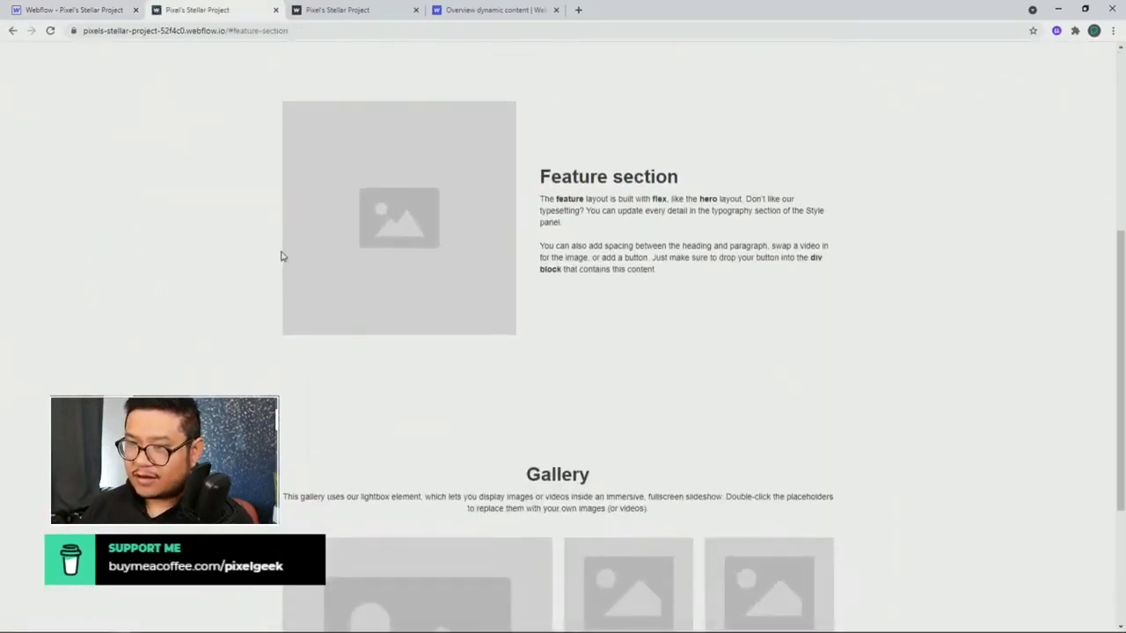
On the live blog post tab, test the Section 1 and Section 2 anchor links
left_click(330, 17)
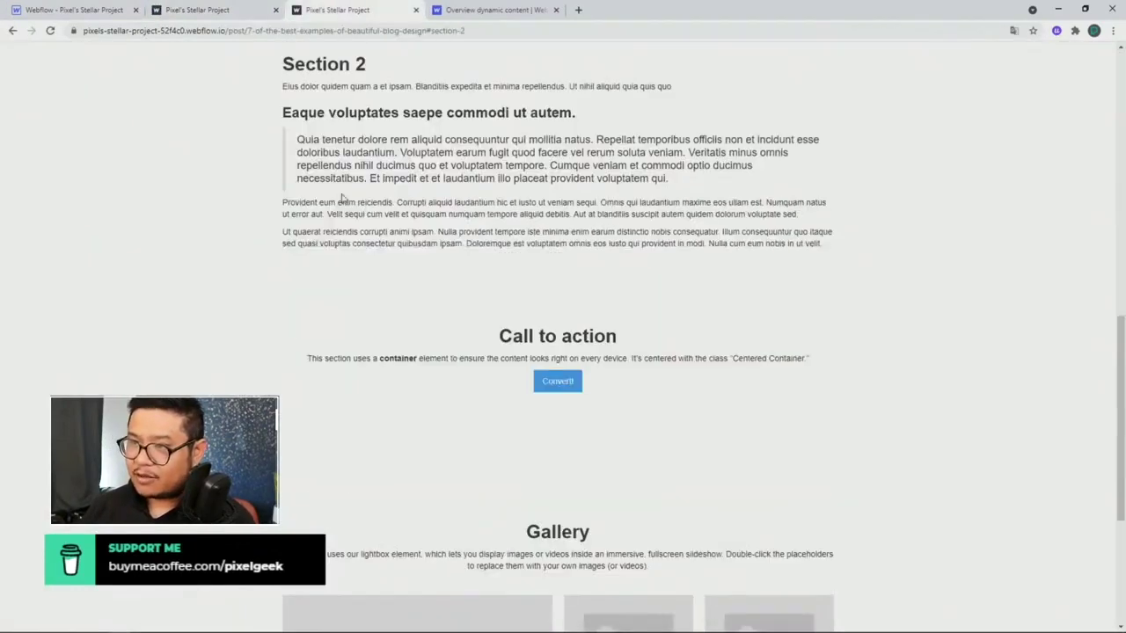
scroll(335, 207, "up", 10)
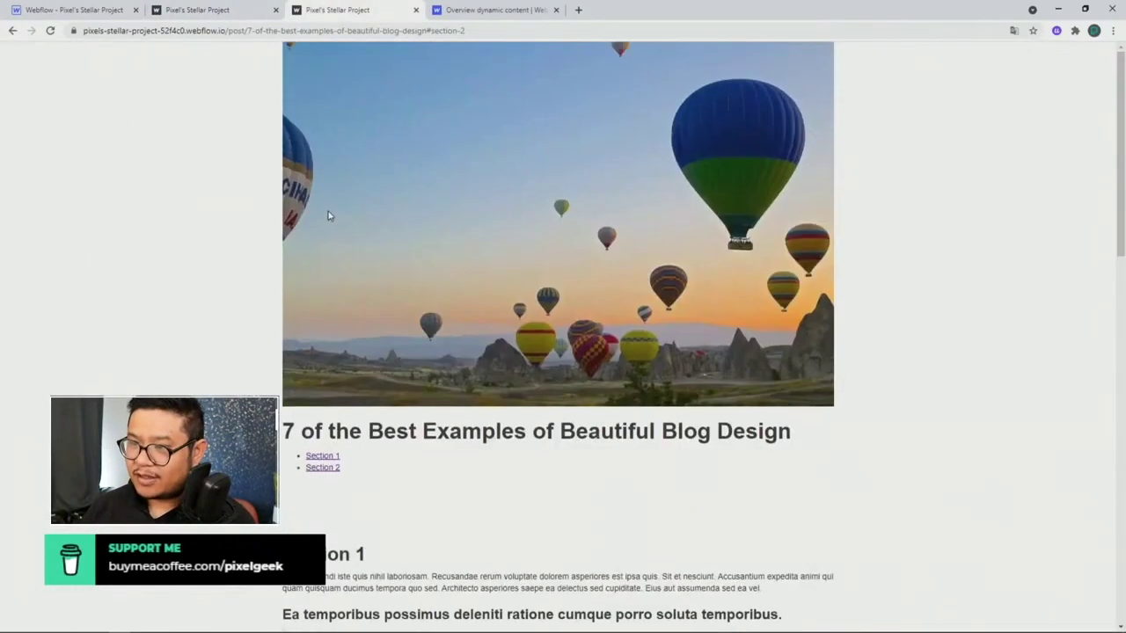
left_click(323, 457)
scroll(337, 332, "up", 5)
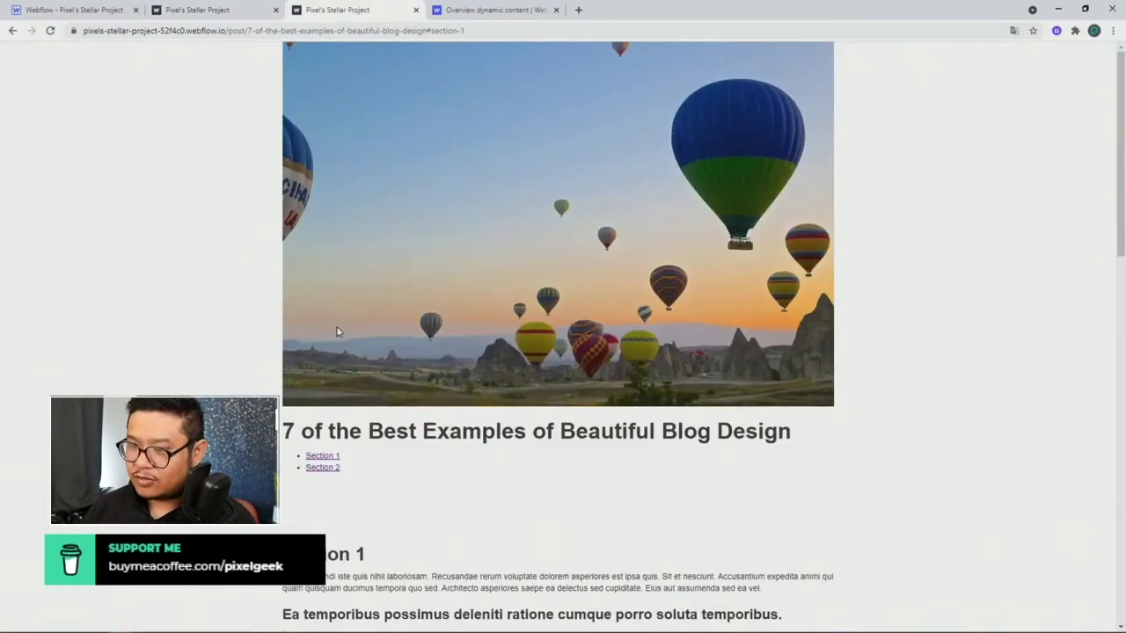
left_click(322, 467)
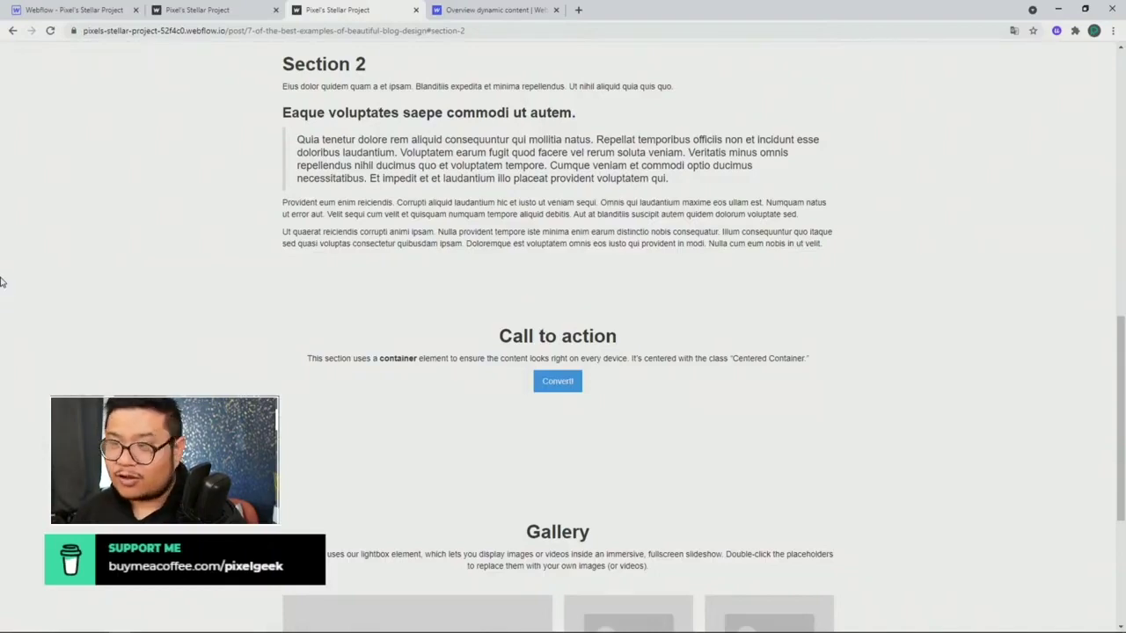
Load the Wrapbook SAG-AFTRA Rates 2021 guide in a new tab from the pasted URL
left_click(578, 12)
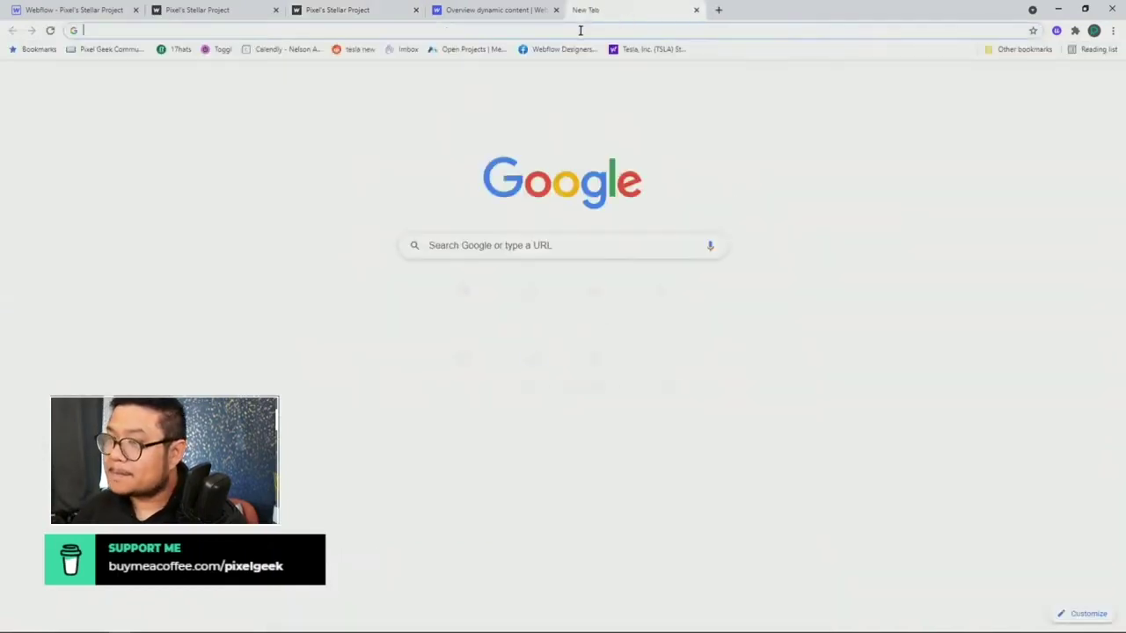
type("https://www.wrapbook.com/blog/essential-guide-sag-rates")
key("Return")
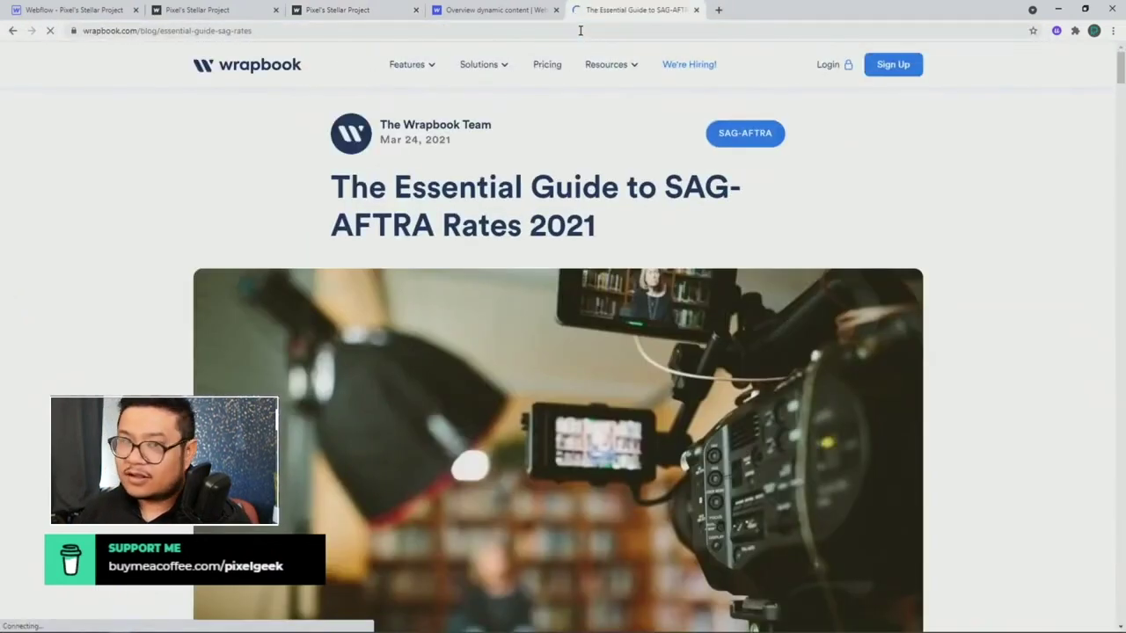
Use Quick Find to jump to 'What are SAG AFTRA rates?' and 2021 Commercial Rates, then open DevTools
scroll(288, 281, "down", 5)
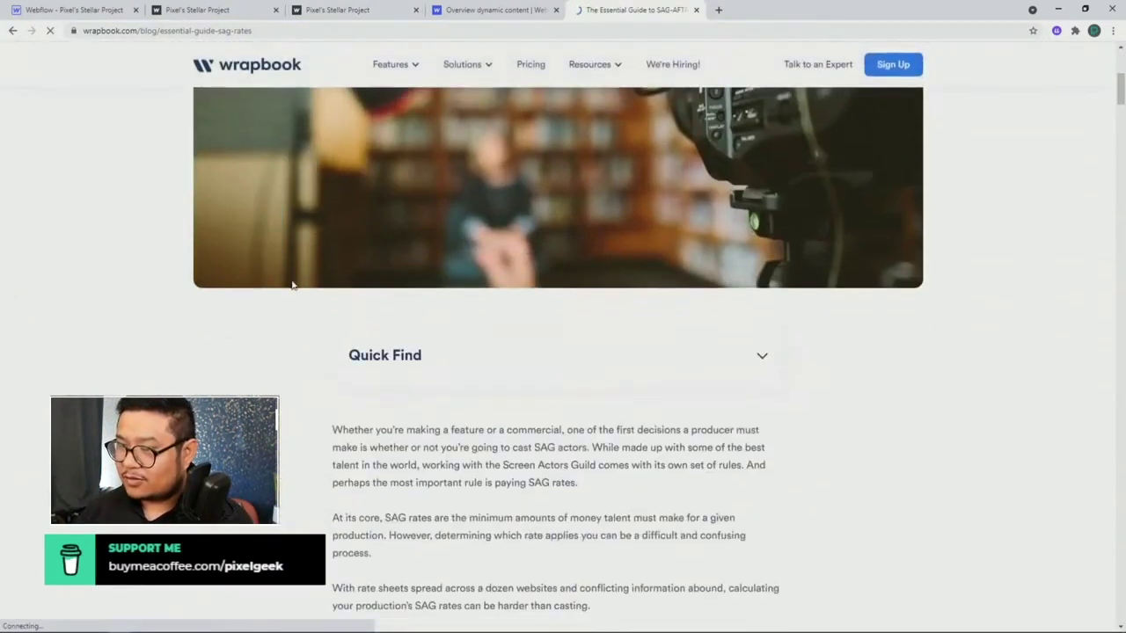
left_click(398, 362)
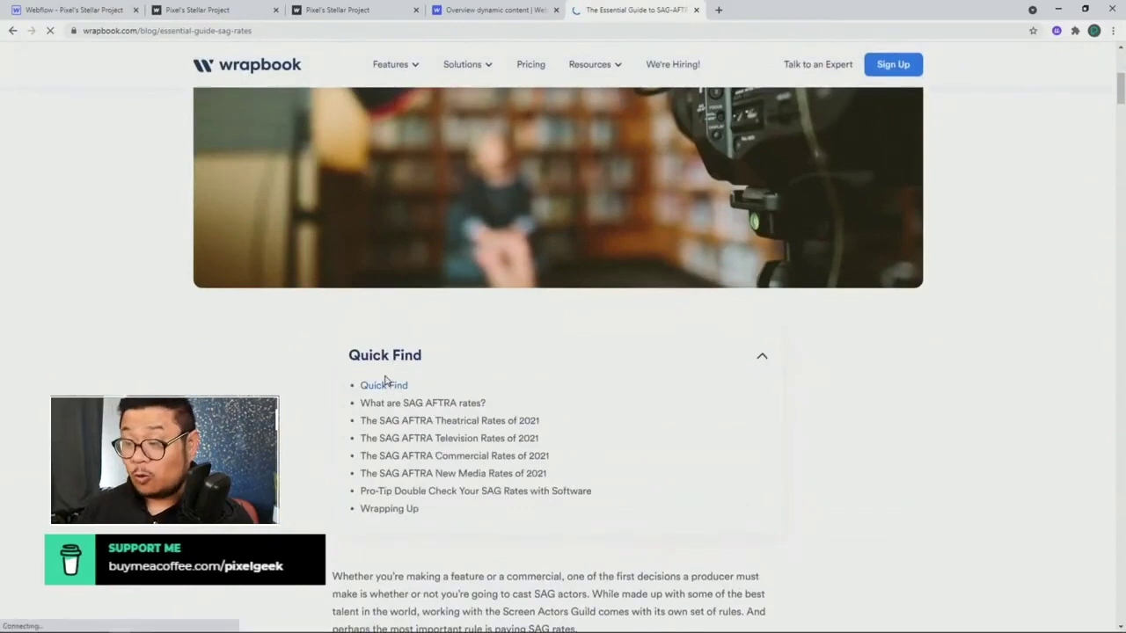
left_click(374, 405)
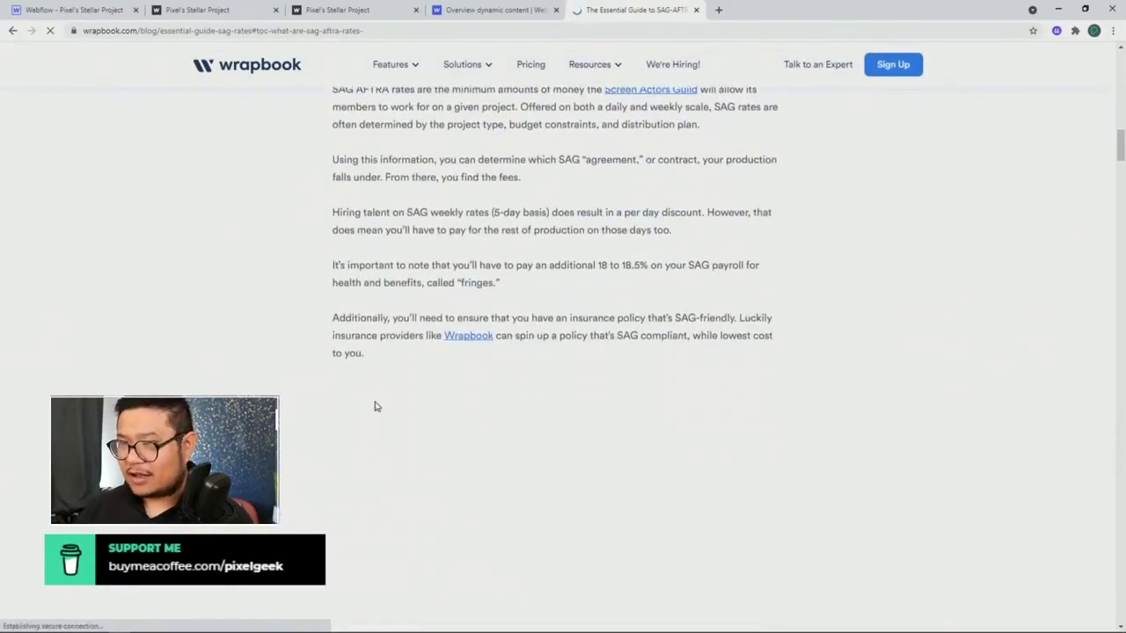
scroll(374, 406, "up", 15)
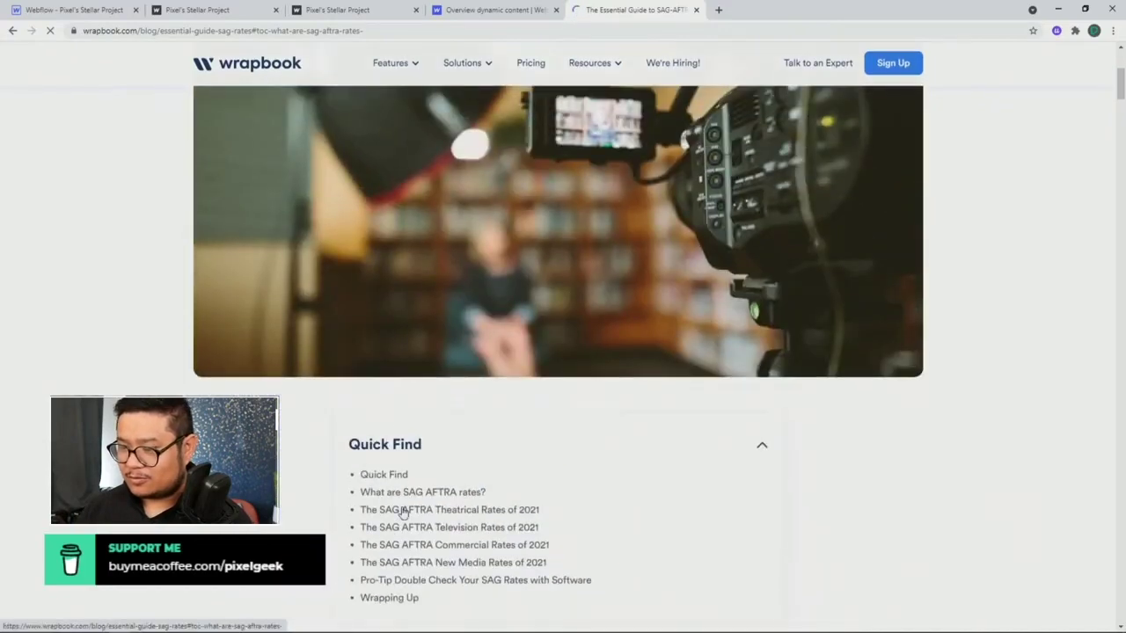
left_click(387, 545)
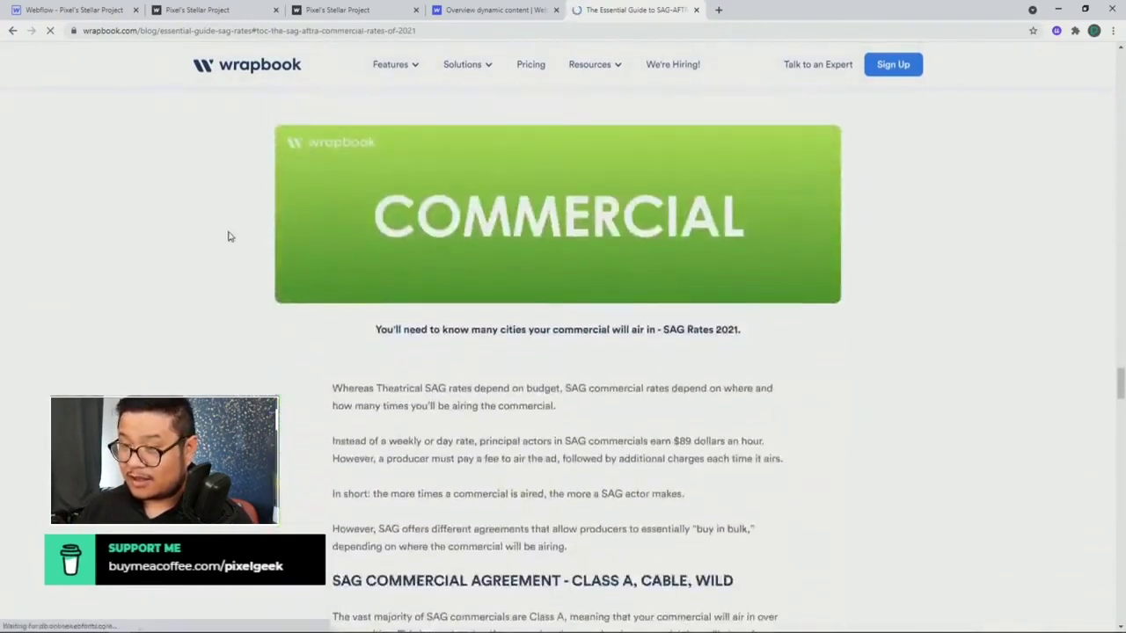
right_click(225, 234)
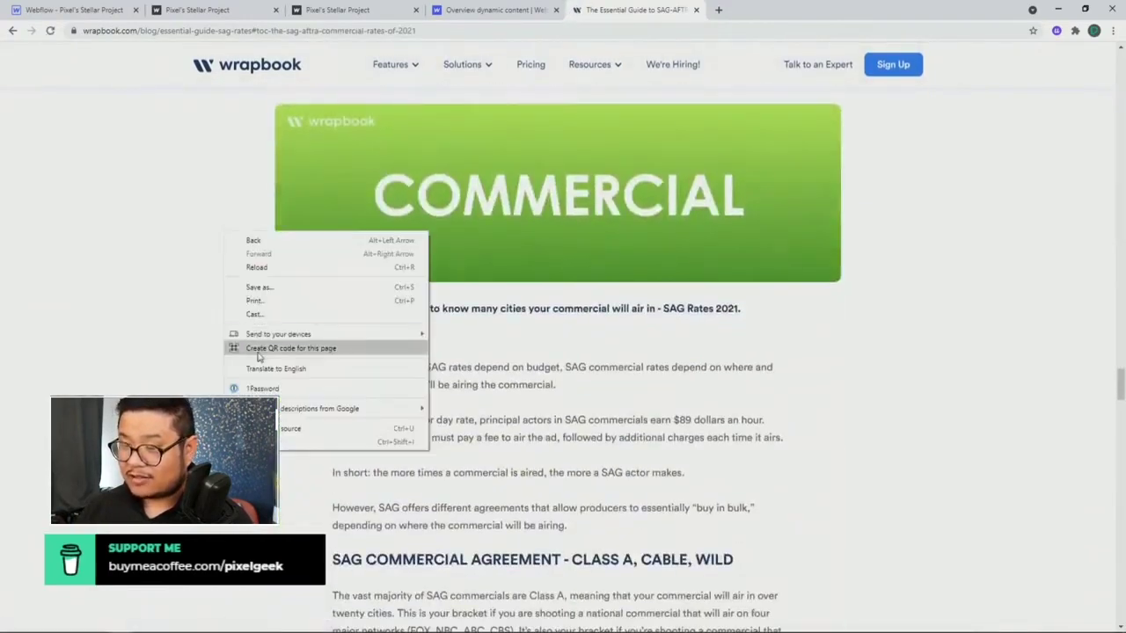
left_click(282, 442)
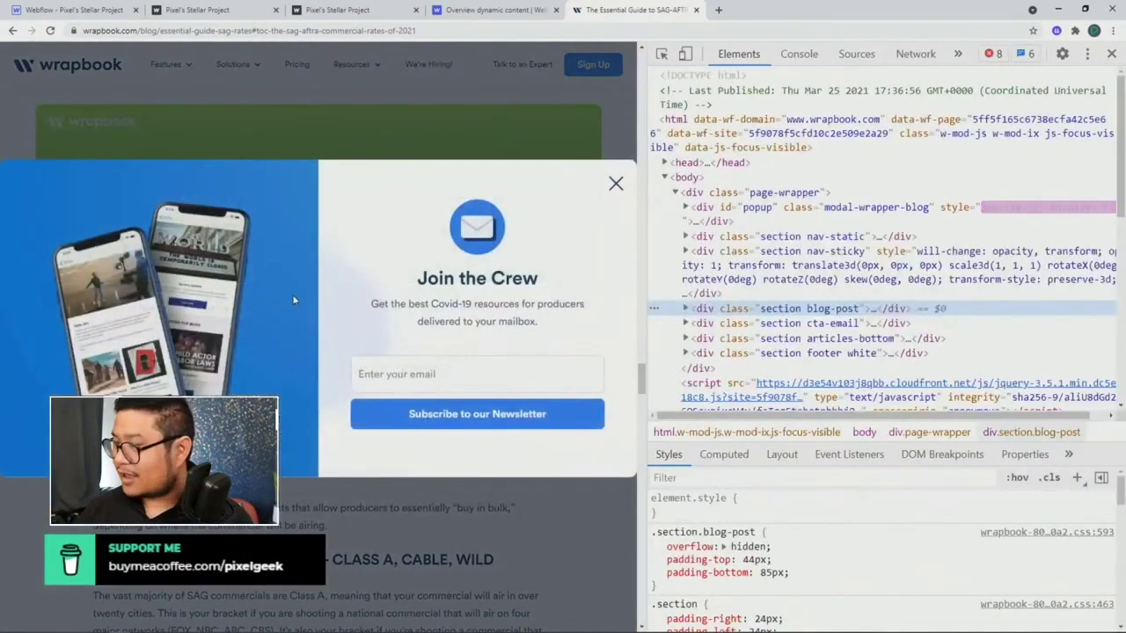
In DevTools, expand and read the newsletter popup script
scroll(706, 337, "down", 10)
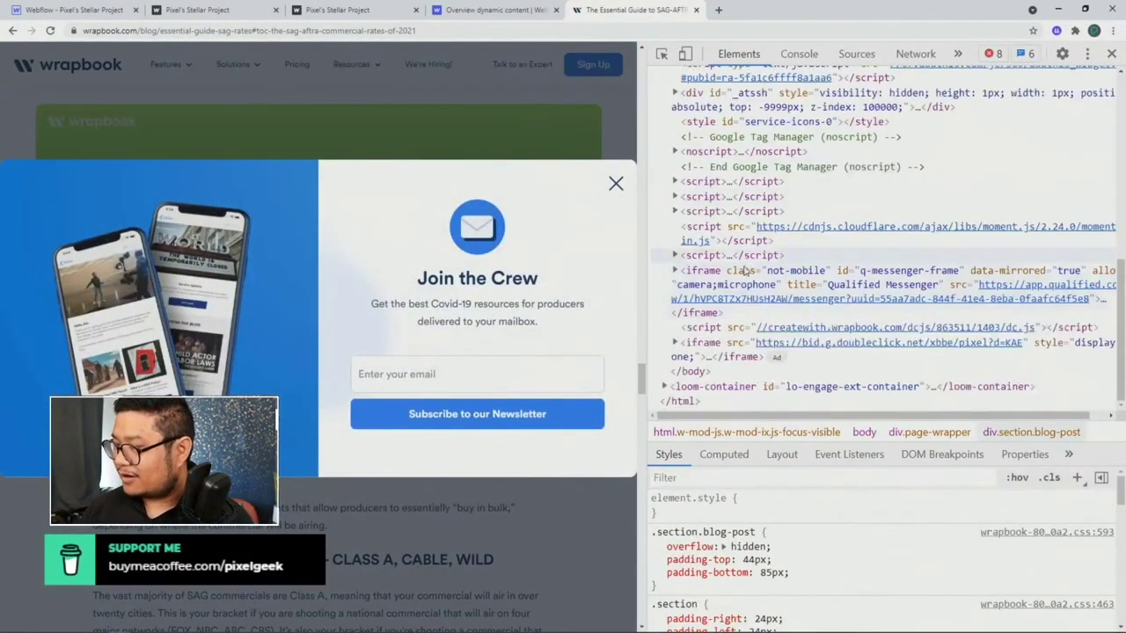
left_click(676, 256)
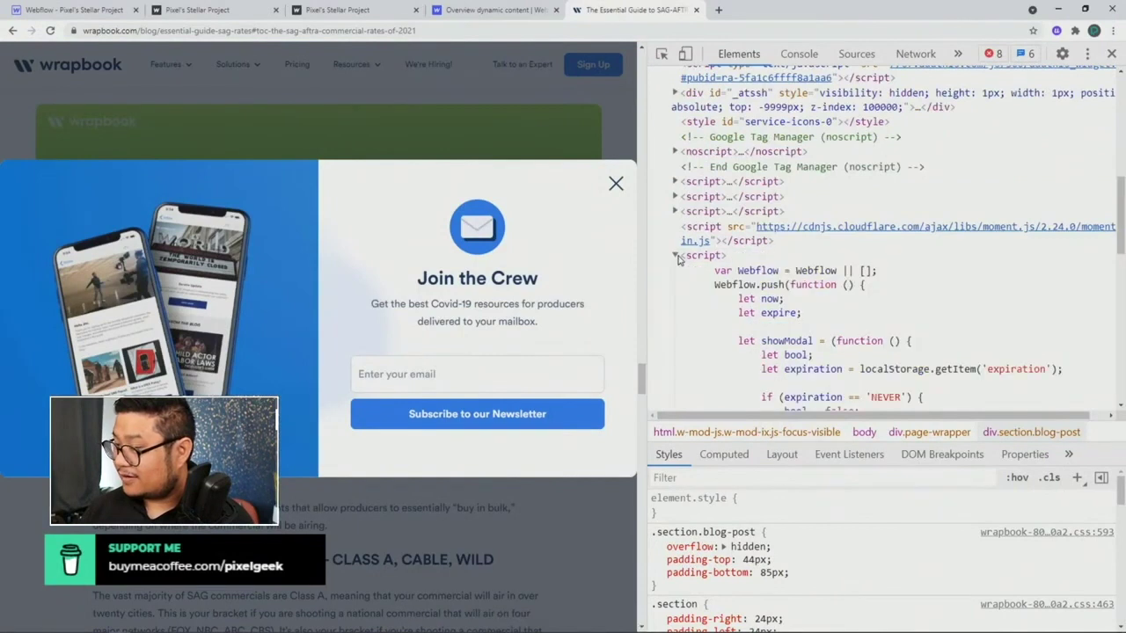
scroll(703, 310, "down", 5)
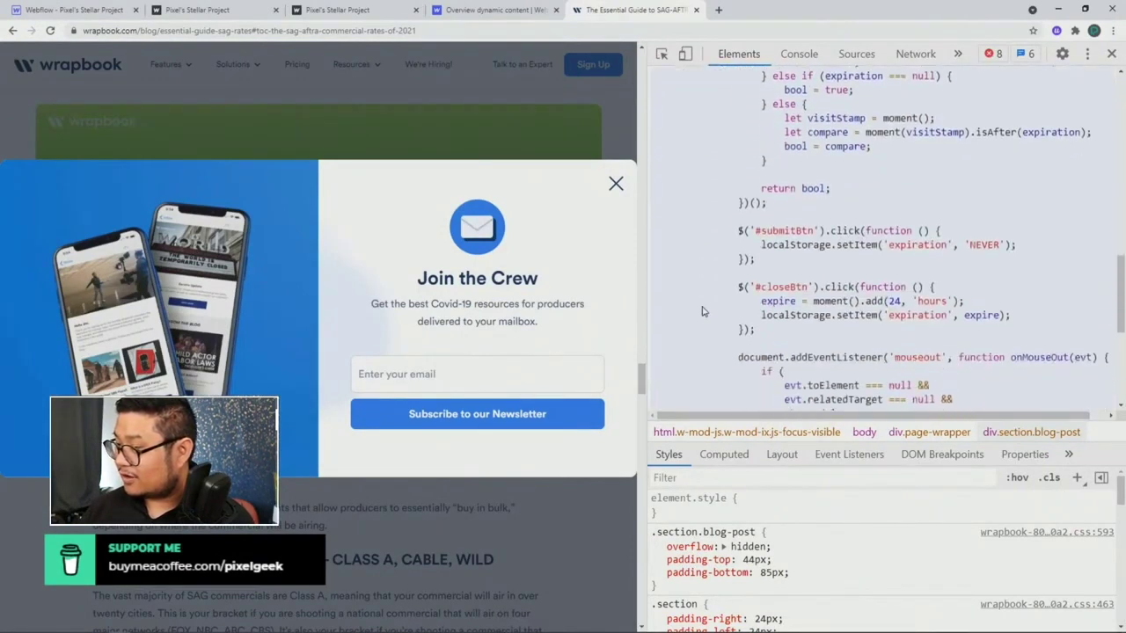
scroll(703, 310, "down", 3)
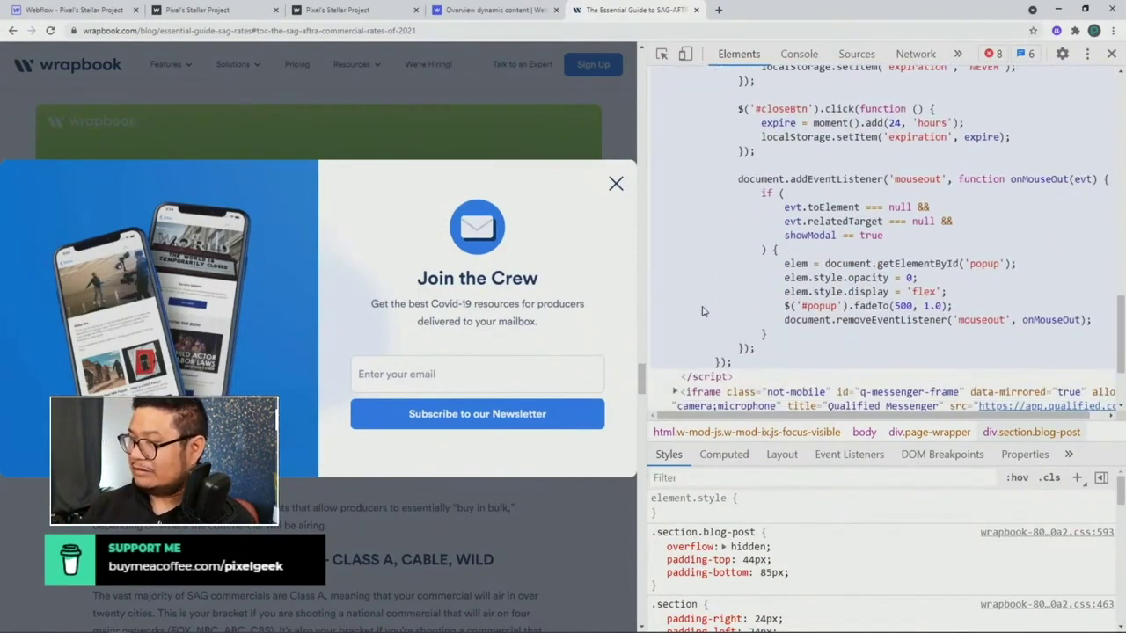
scroll(703, 310, "up", 10)
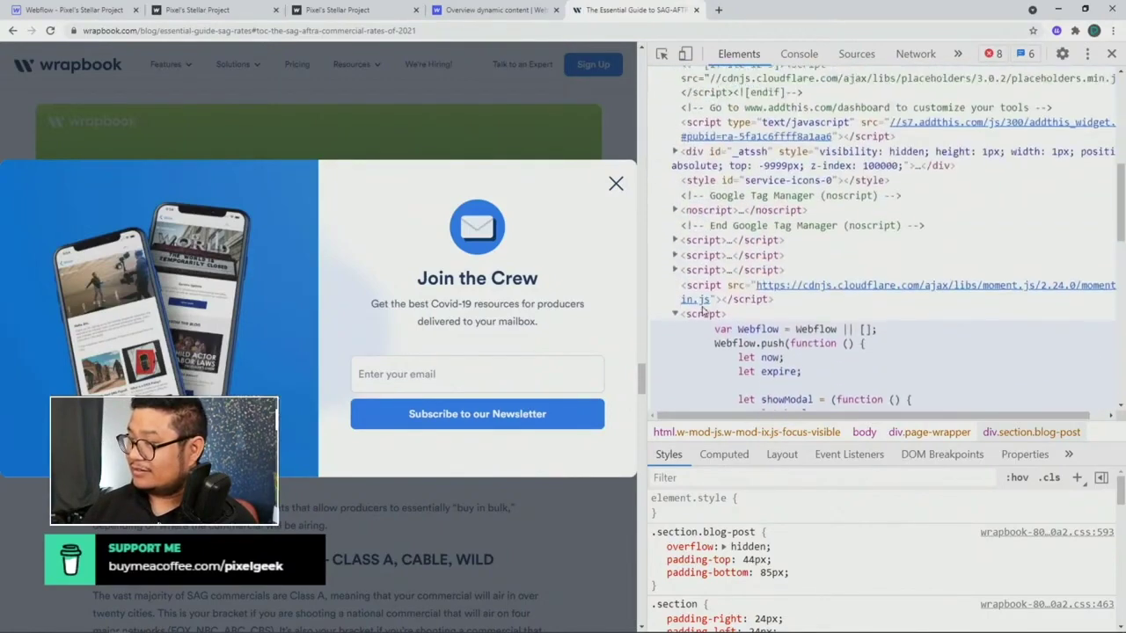
Read the table-of-contents plugin script, close the Join the Crew popup, and return to the blog post
left_click(674, 241)
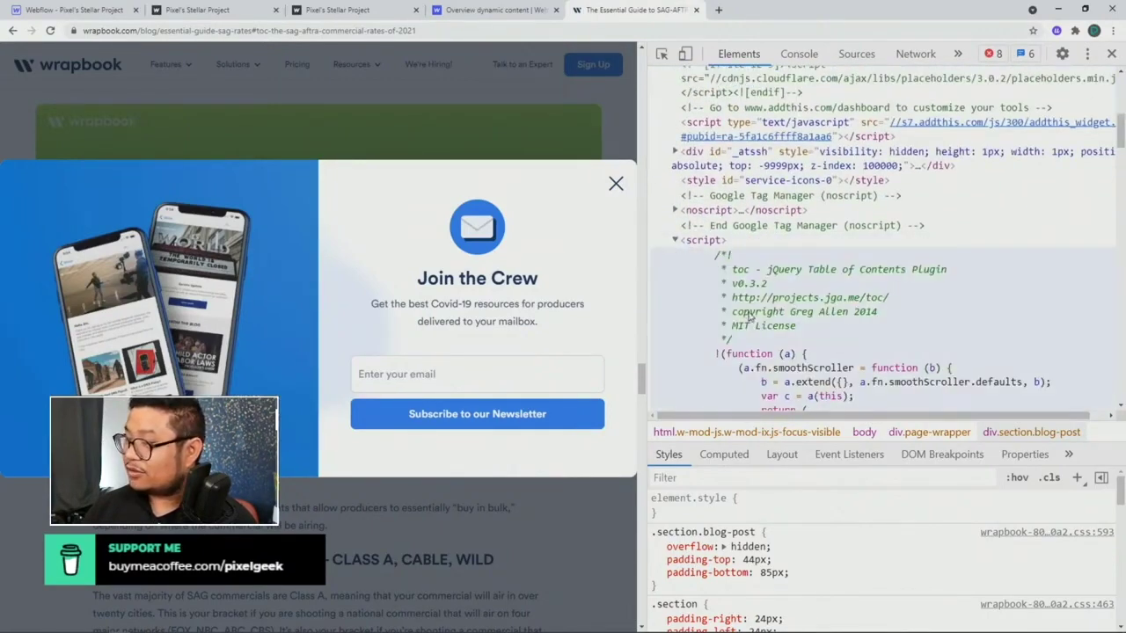
scroll(748, 315, "down", 1)
scroll(748, 316, "down", 2)
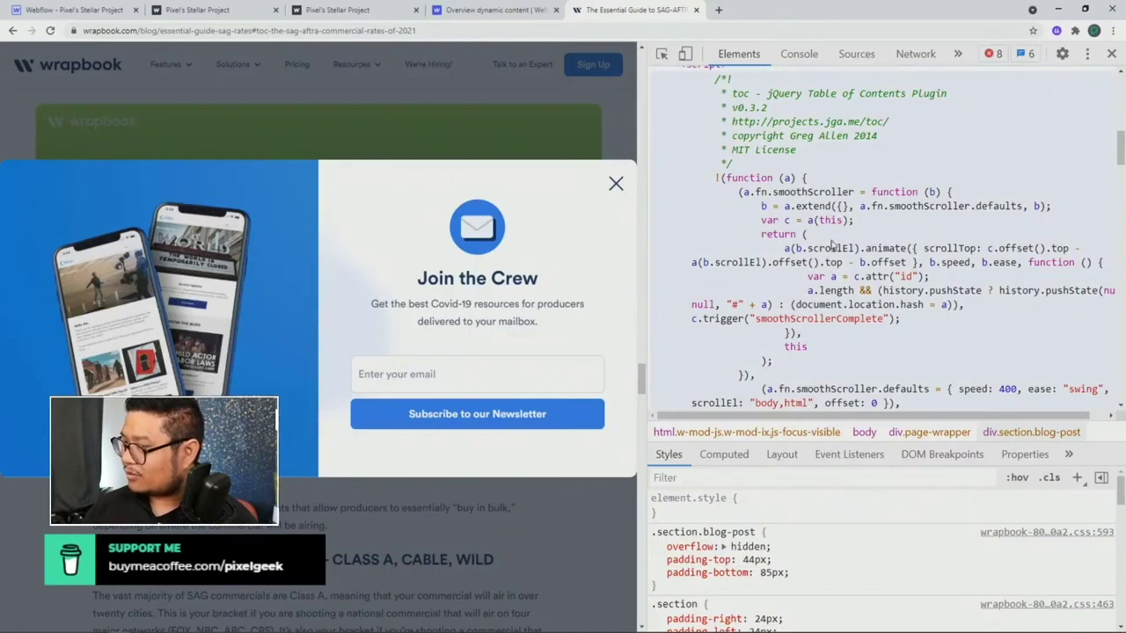
scroll(831, 245, "down", 5)
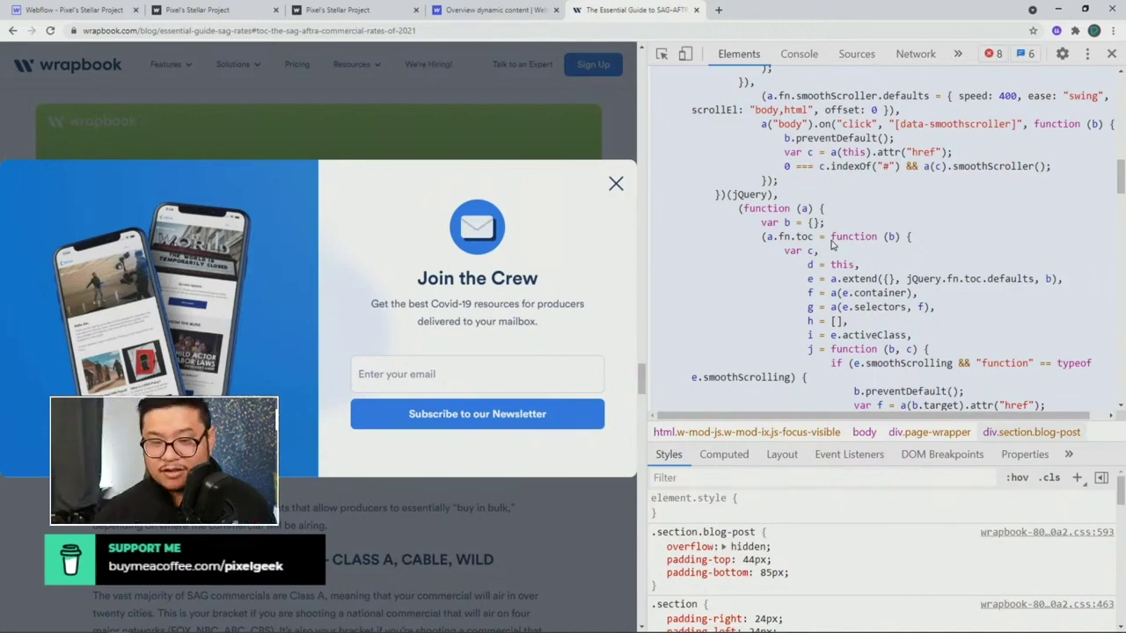
left_click(616, 185)
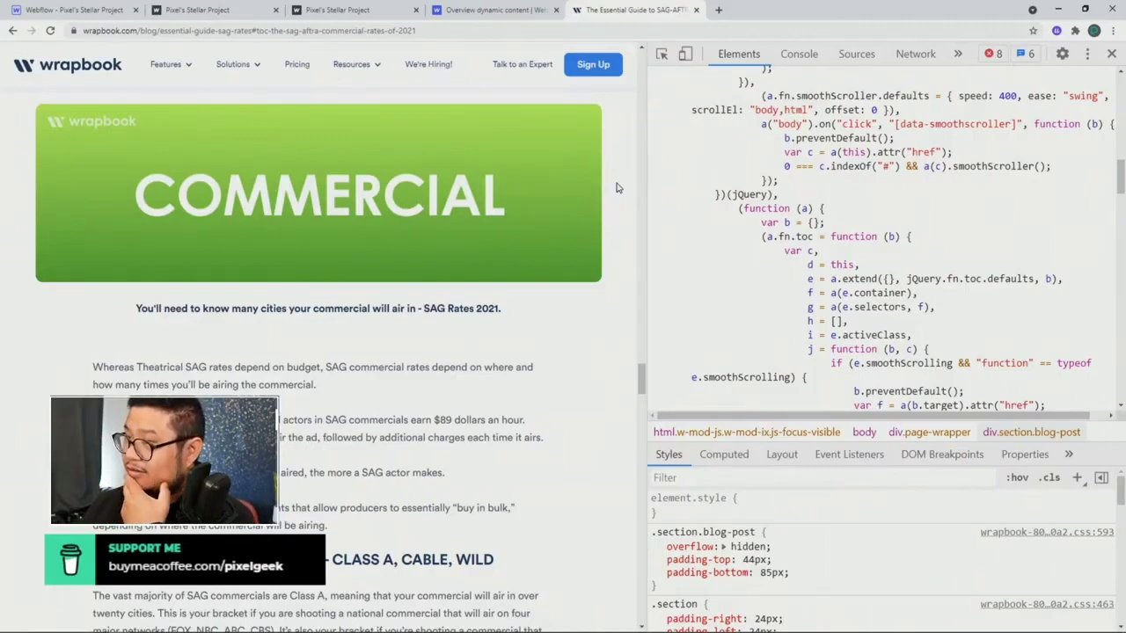
left_click(370, 16)
Test the live post's Section 1, Section 2, then Section 1 links again, and go back to the Wrapbook tab
scroll(330, 247, "up", 3)
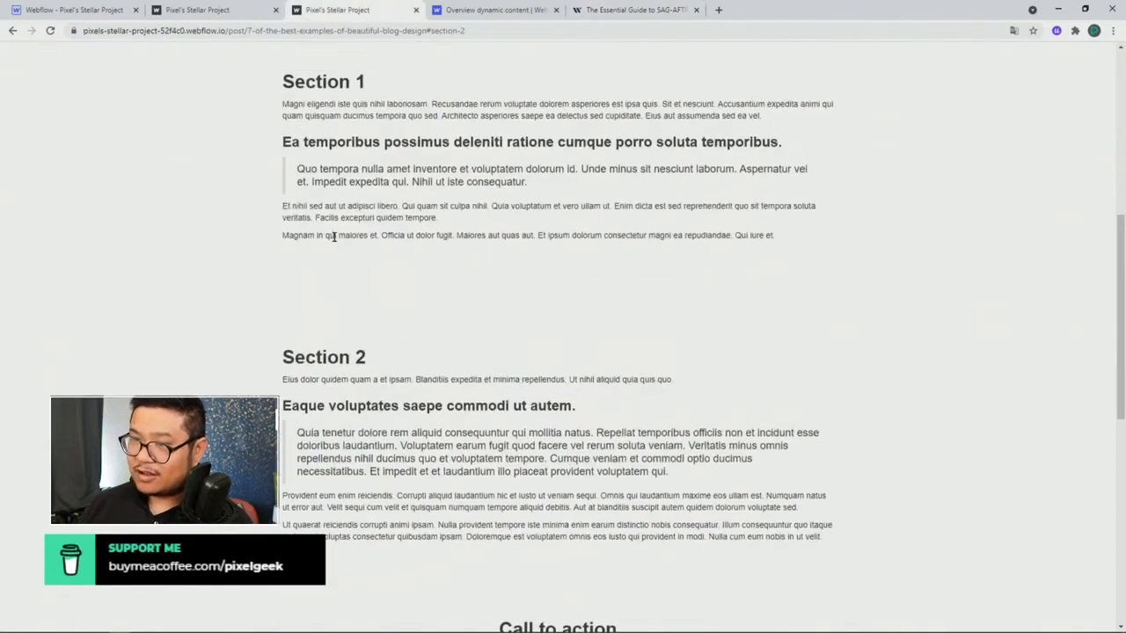
scroll(333, 235, "up", 3)
left_click(337, 279)
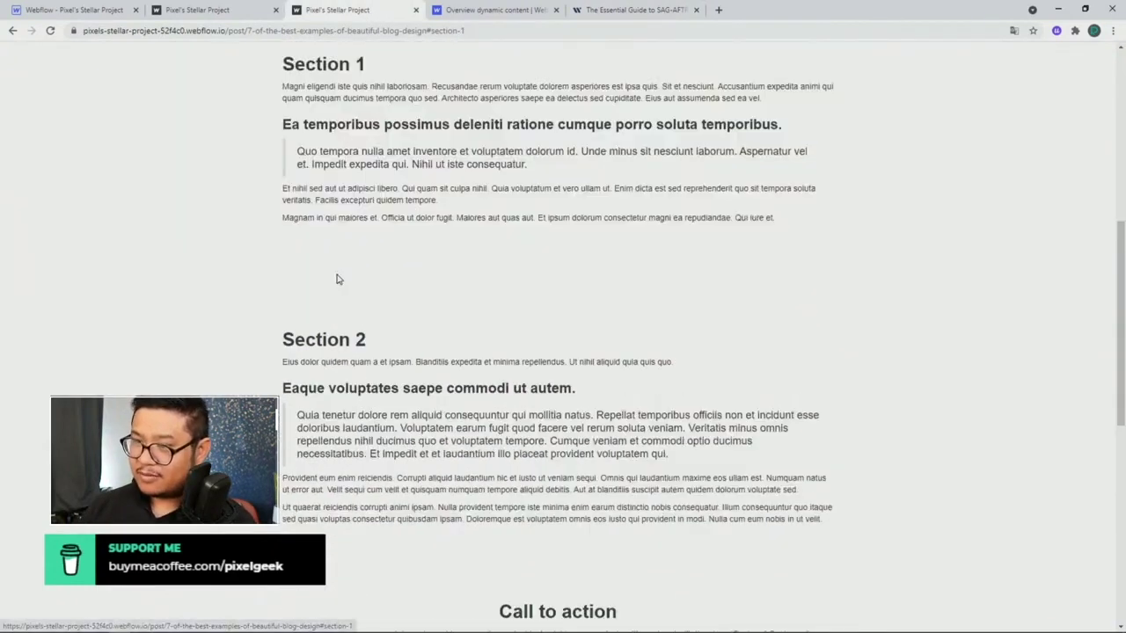
scroll(337, 280, "up", 4)
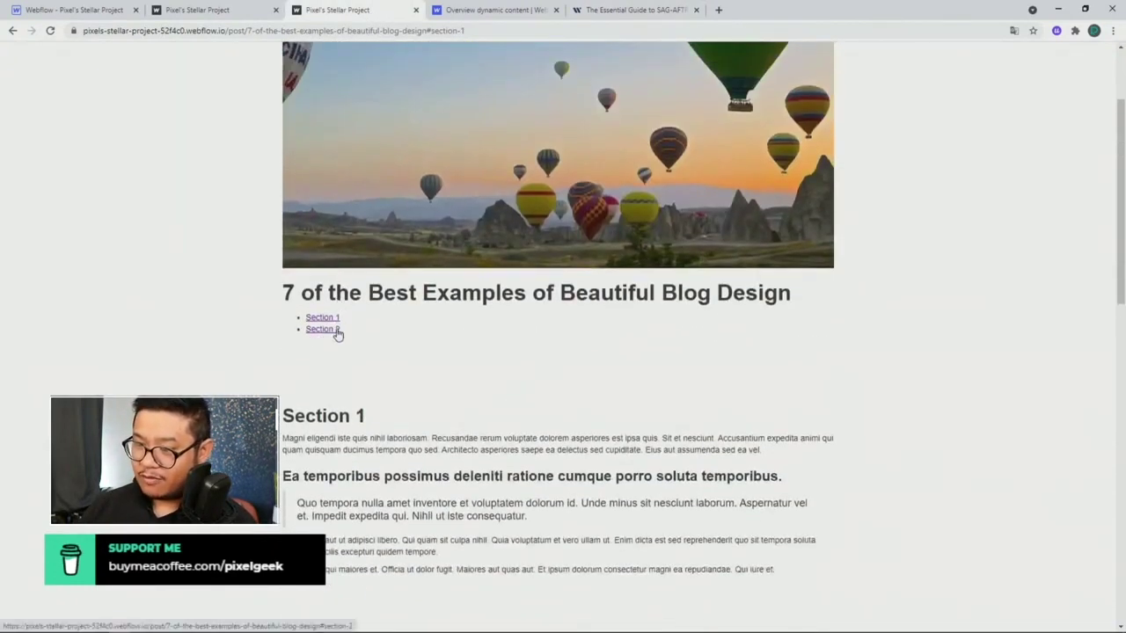
left_click(321, 329)
scroll(337, 332, "up", 3)
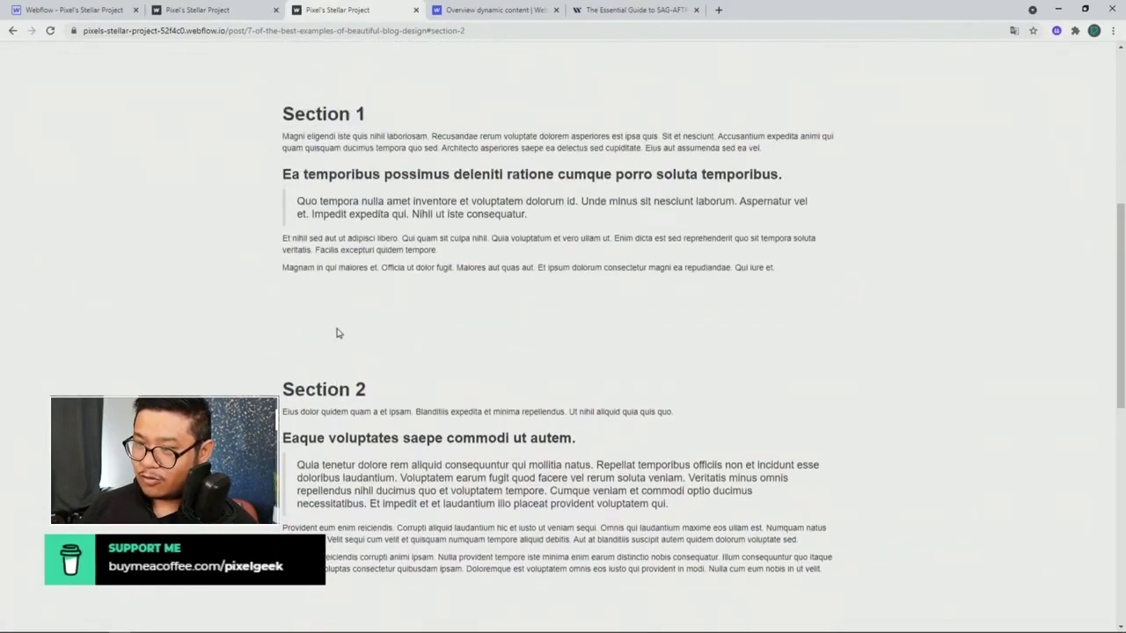
scroll(336, 333, "up", 3)
left_click(325, 218)
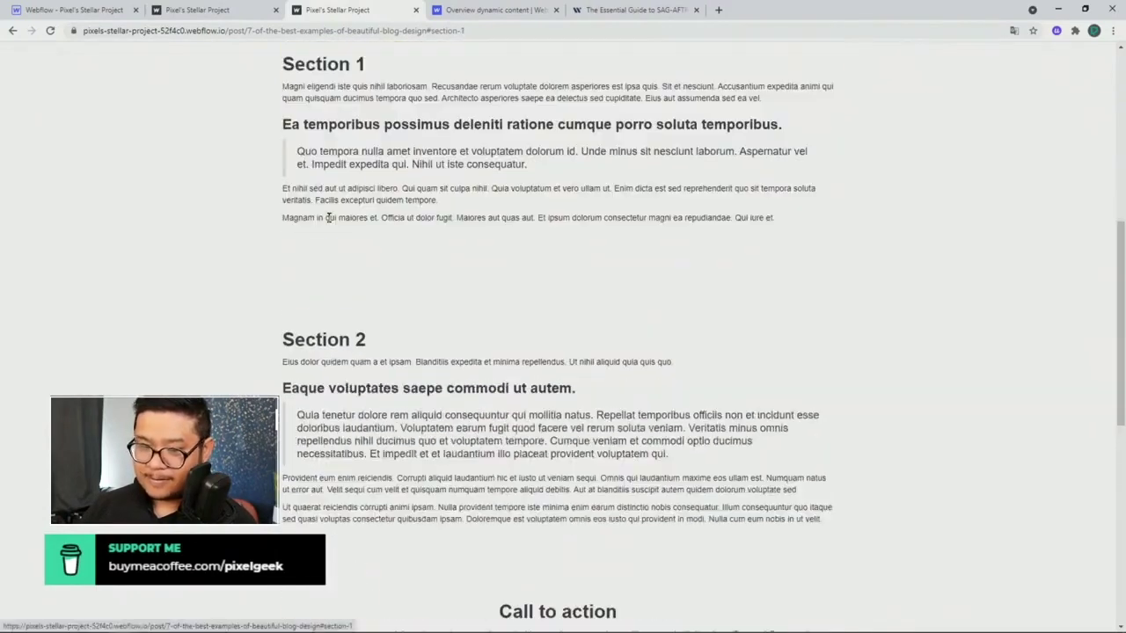
scroll(335, 201, "up", 4)
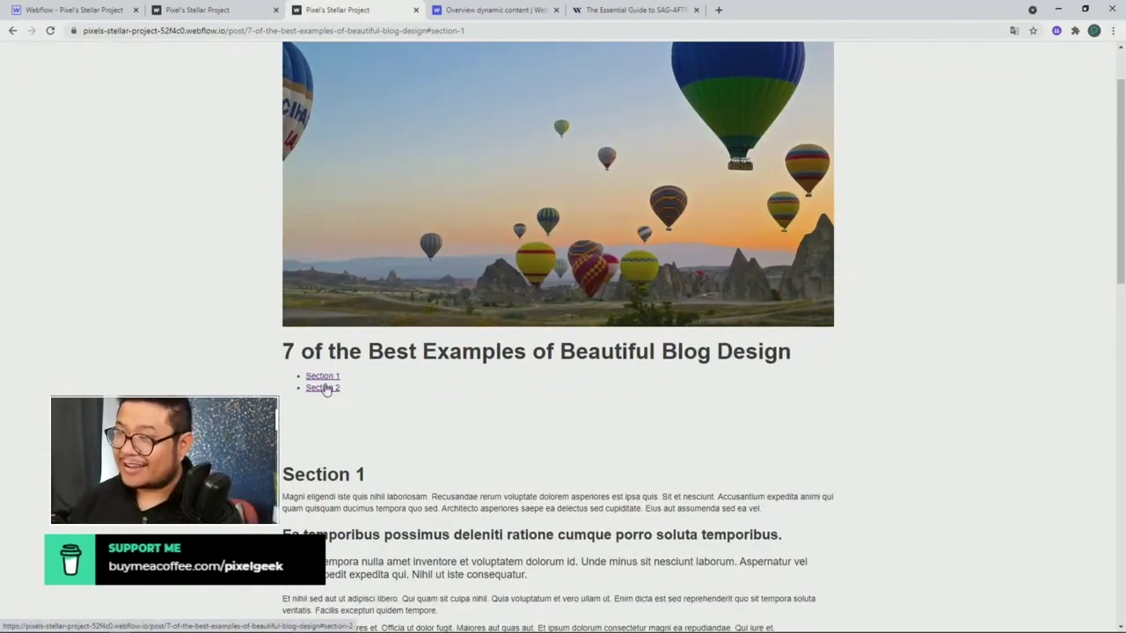
left_click(635, 16)
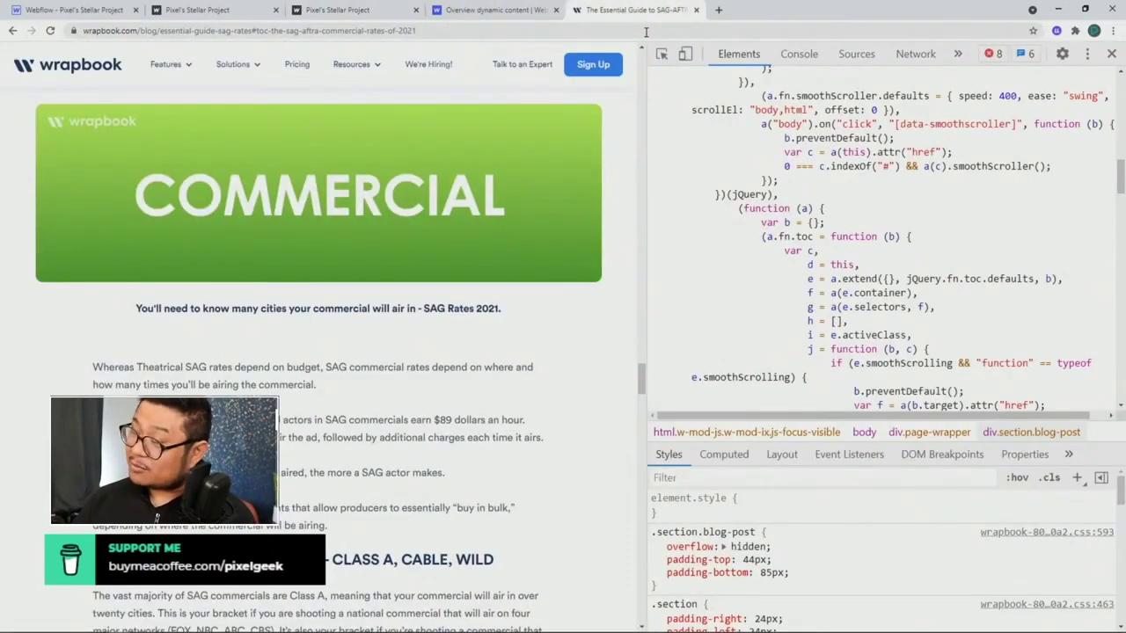
Search Google for 'jquery smooth scroller' and close DevTools
left_click(667, 28)
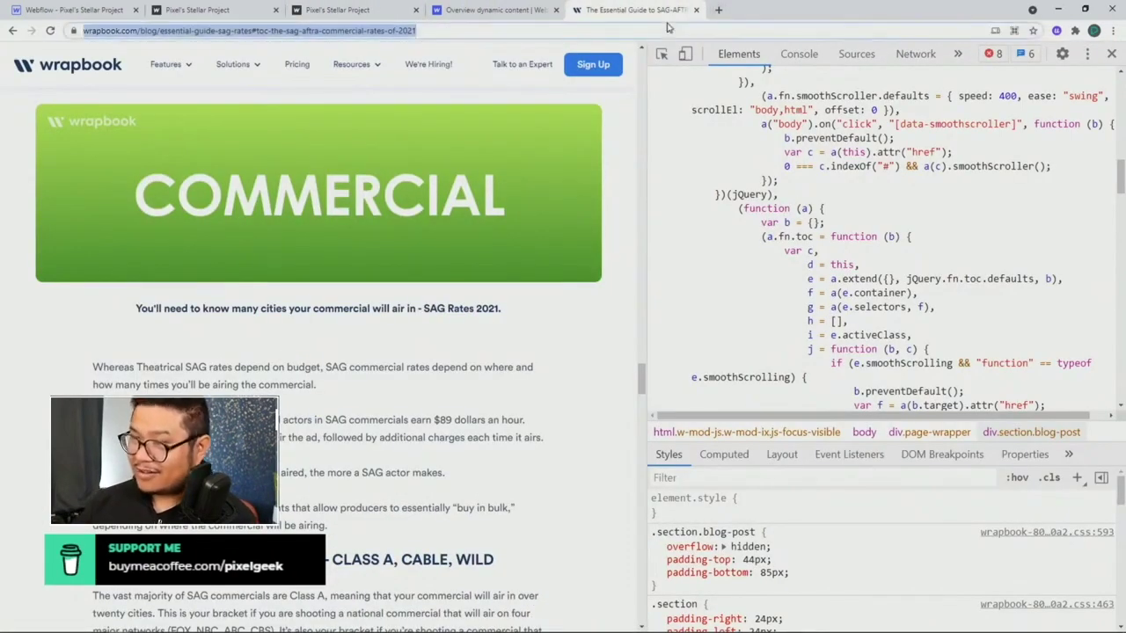
type("jquery ")
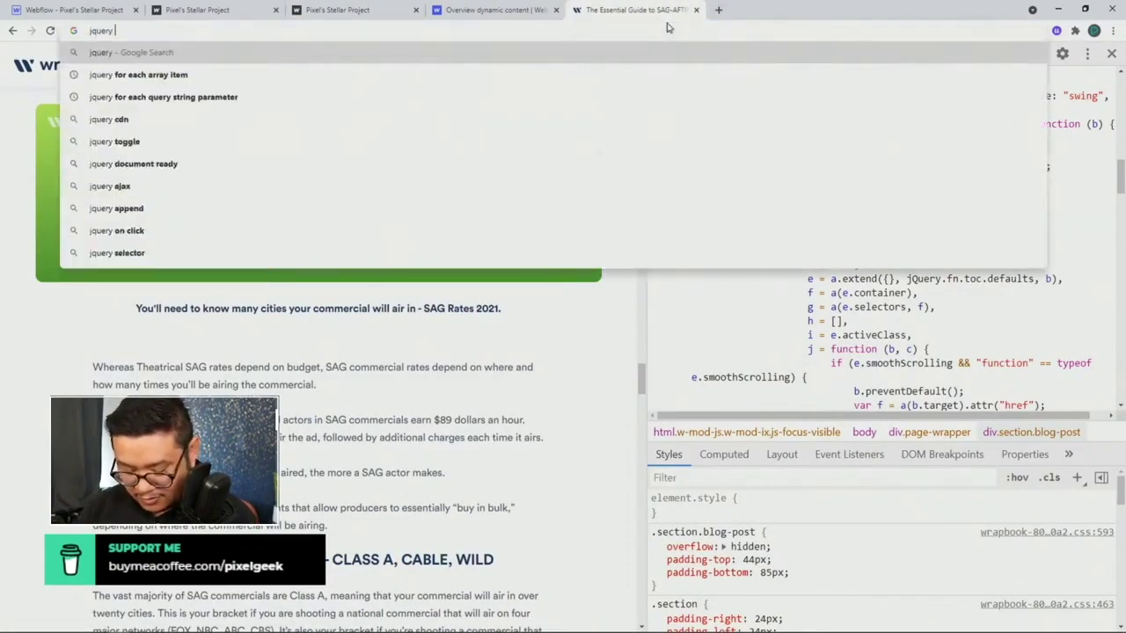
type("smooth scroller")
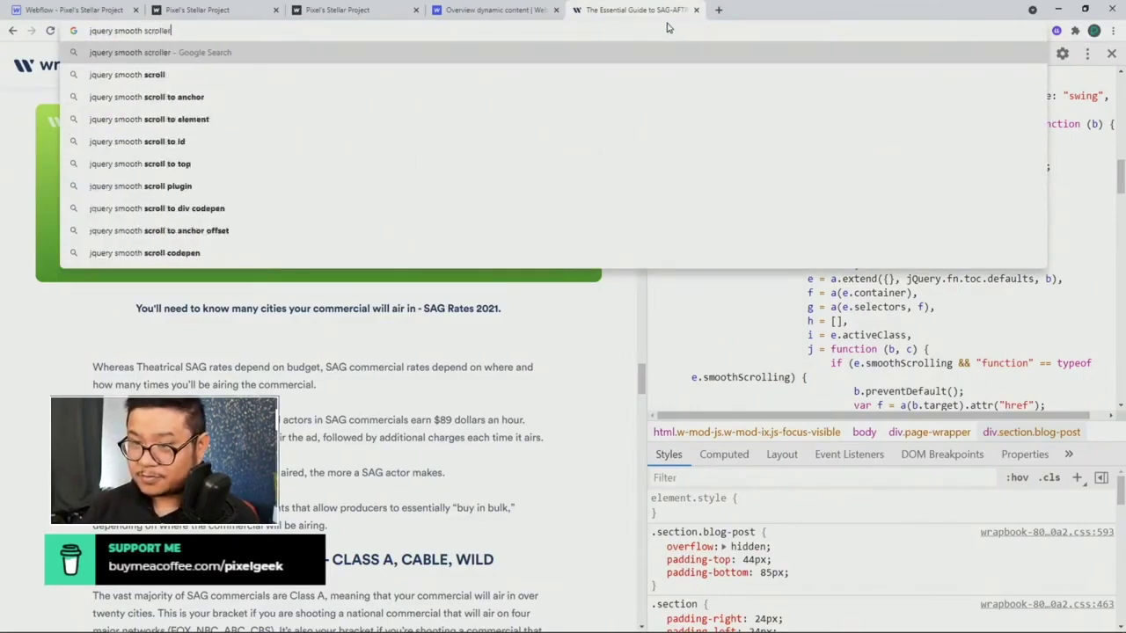
key("Return")
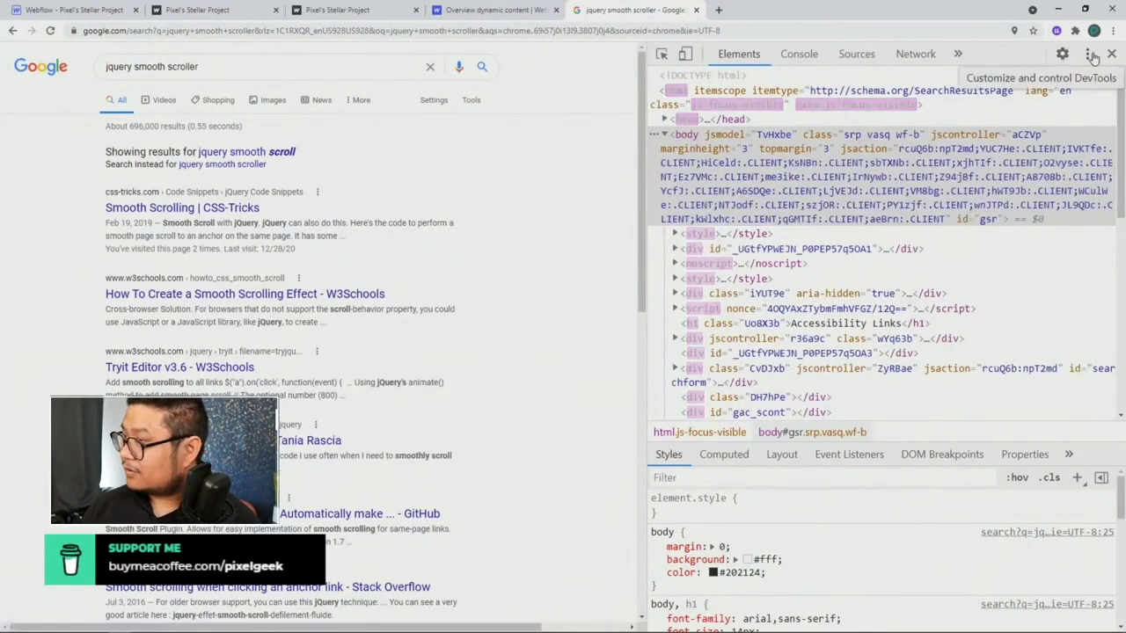
left_click(1111, 53)
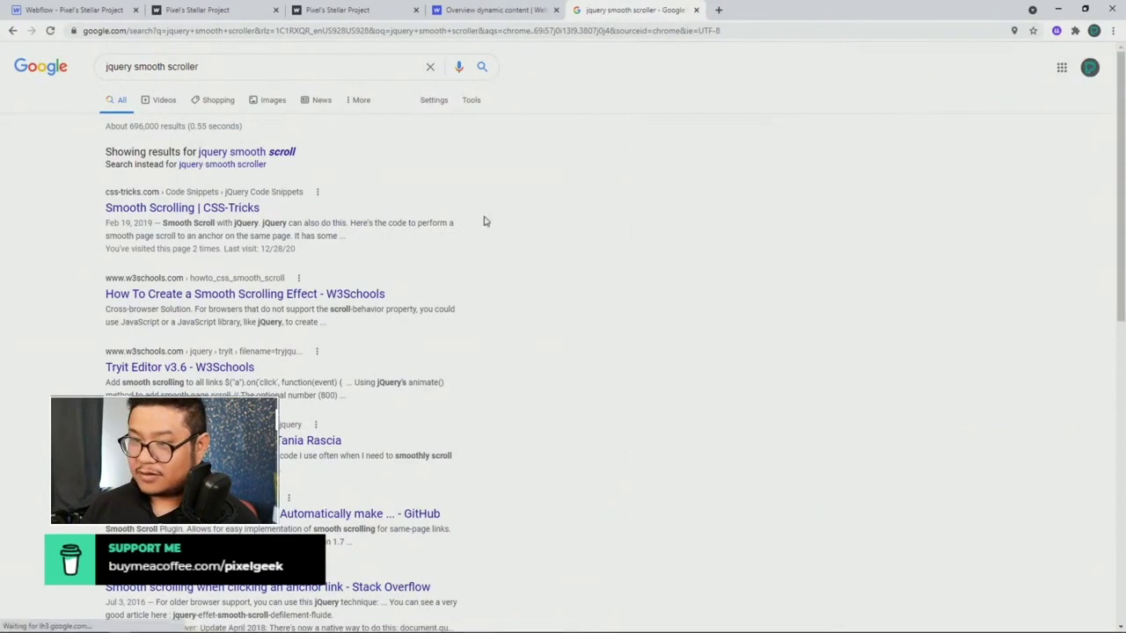
Read the CSS-Tricks Smooth Scrolling article's code, then return to the Webflow designer
left_click(239, 214)
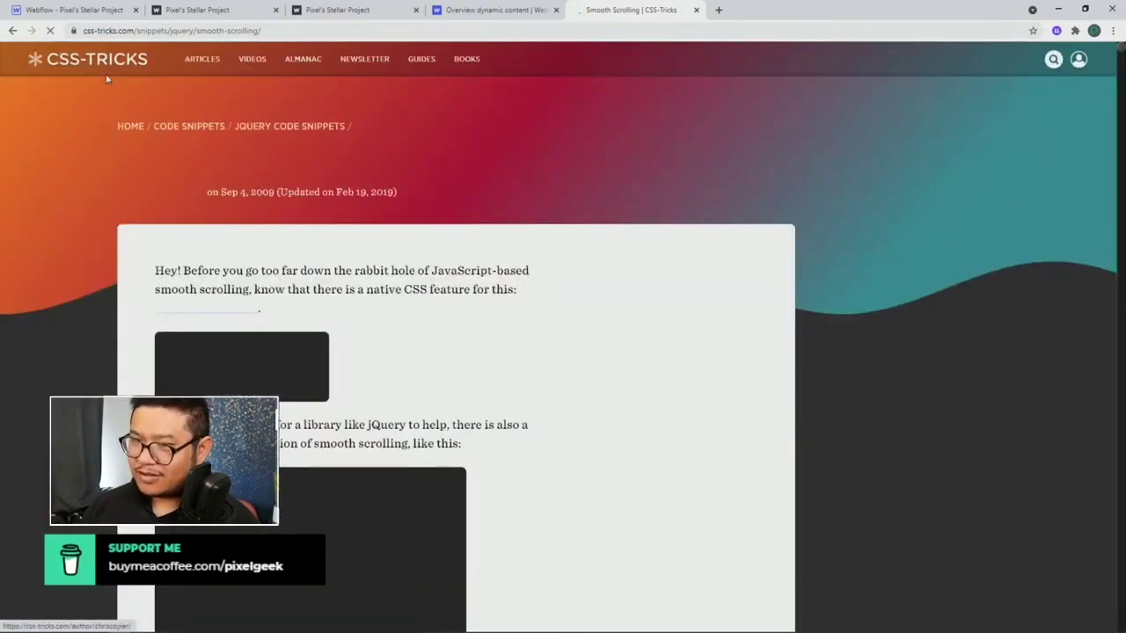
scroll(140, 343, "down", 2)
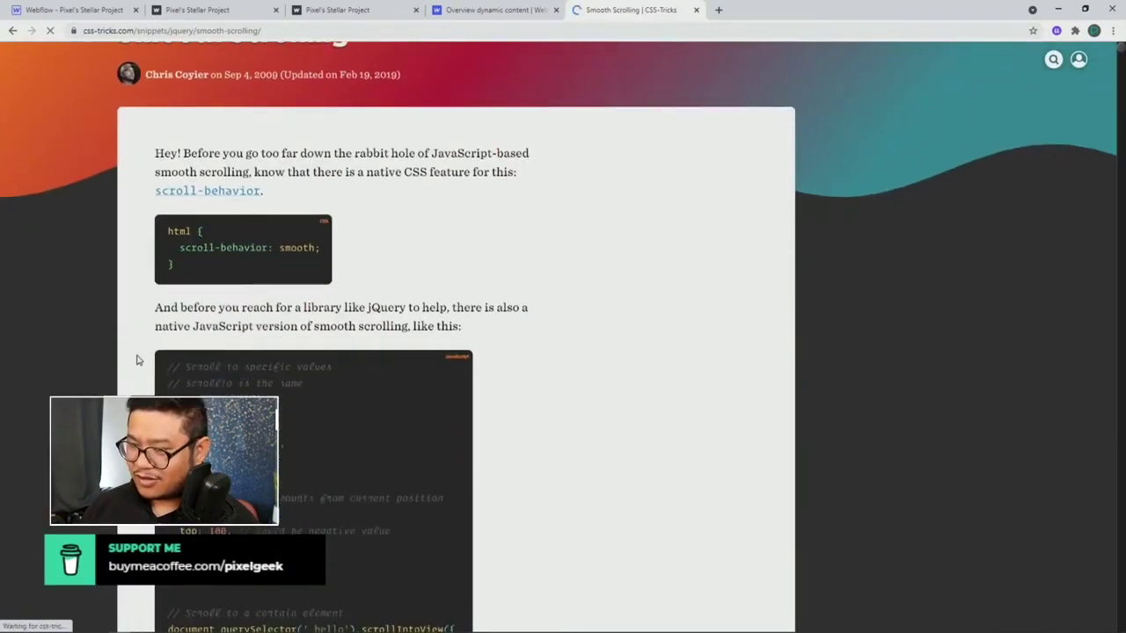
scroll(136, 360, "down", 2)
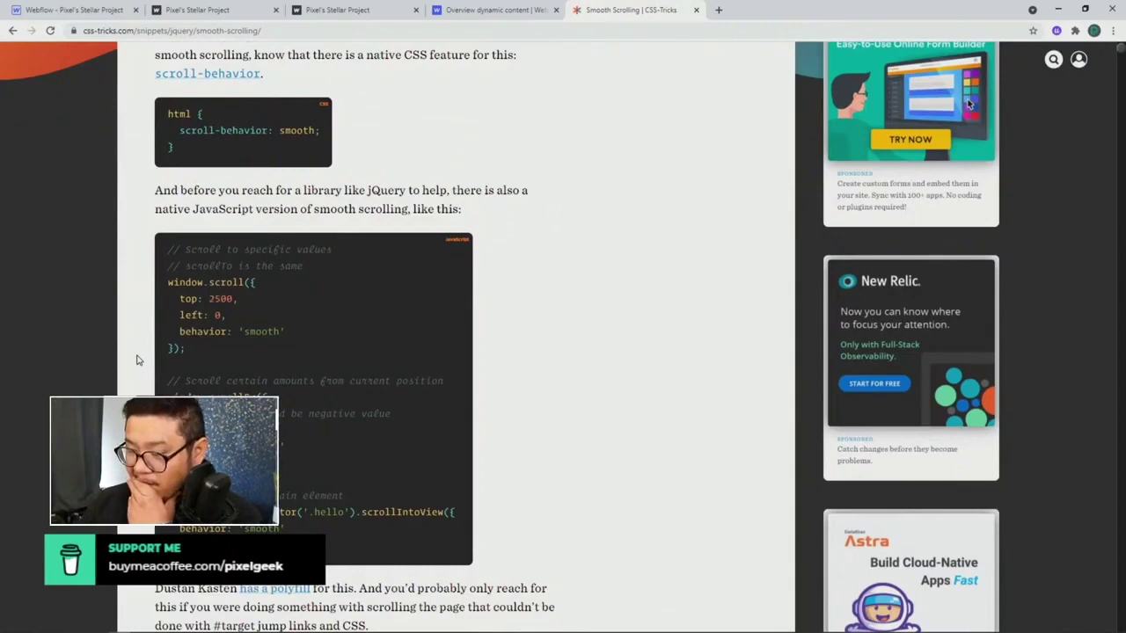
scroll(136, 360, "down", 1)
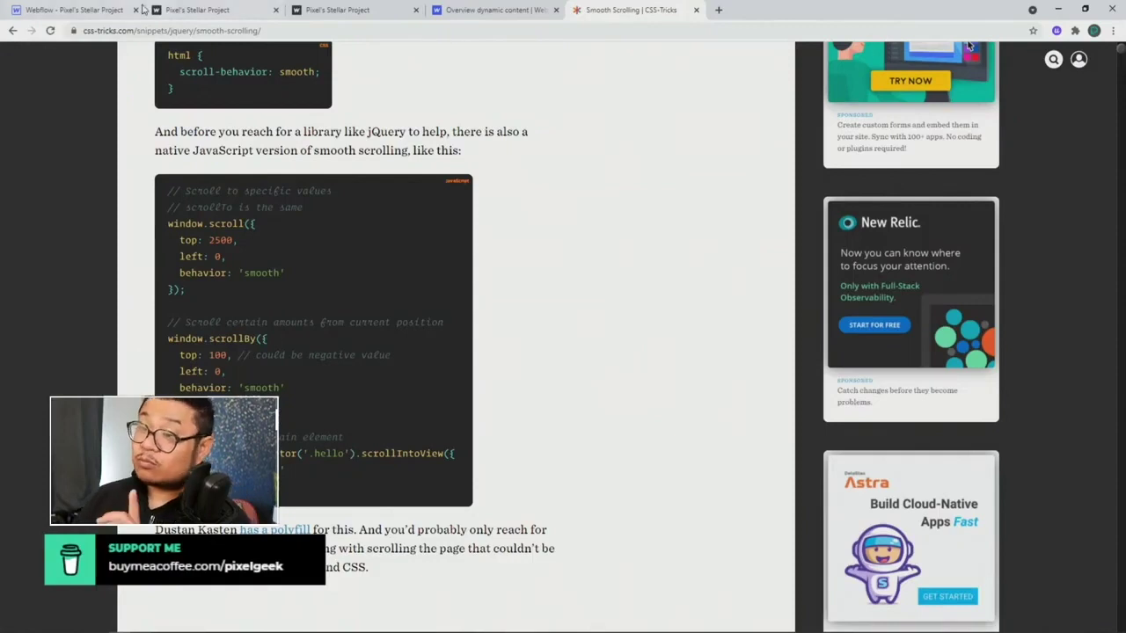
left_click(114, 11)
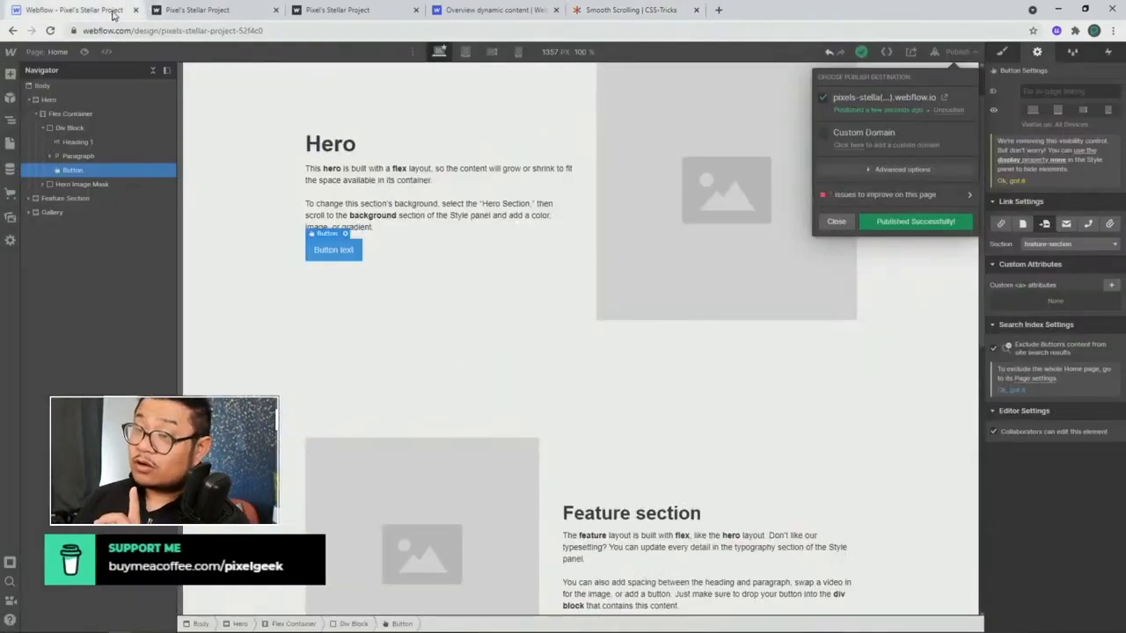
Dismiss the publish popup and preview the 7 of the Best Examples post on the Blog Posts Template
left_click(54, 51)
left_click(55, 51)
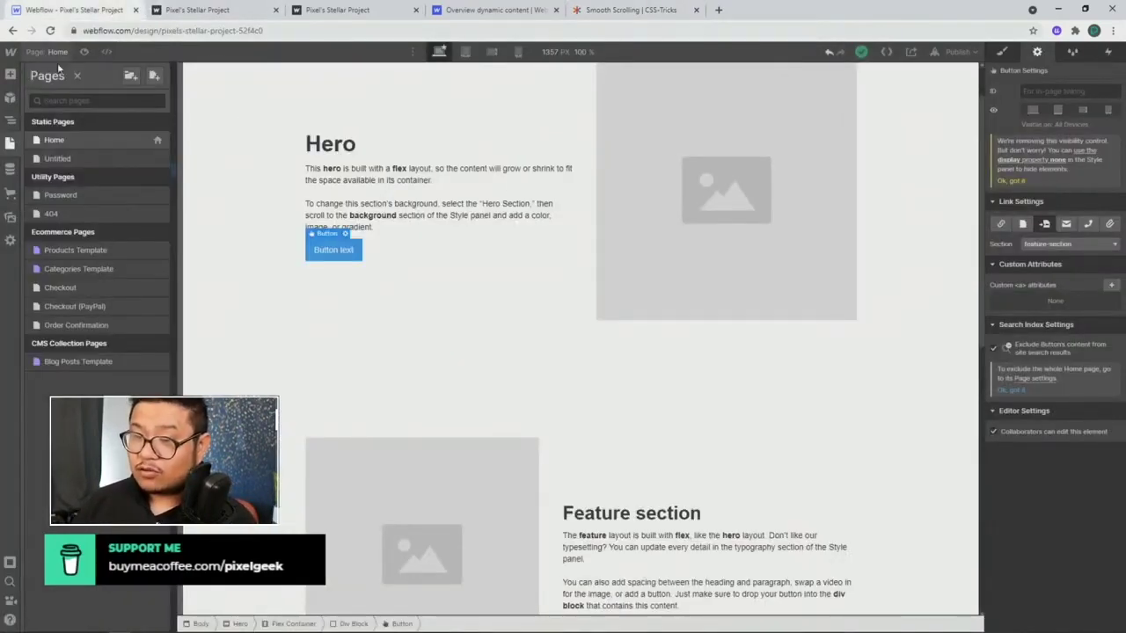
left_click(138, 361)
scroll(396, 411, "down", 3)
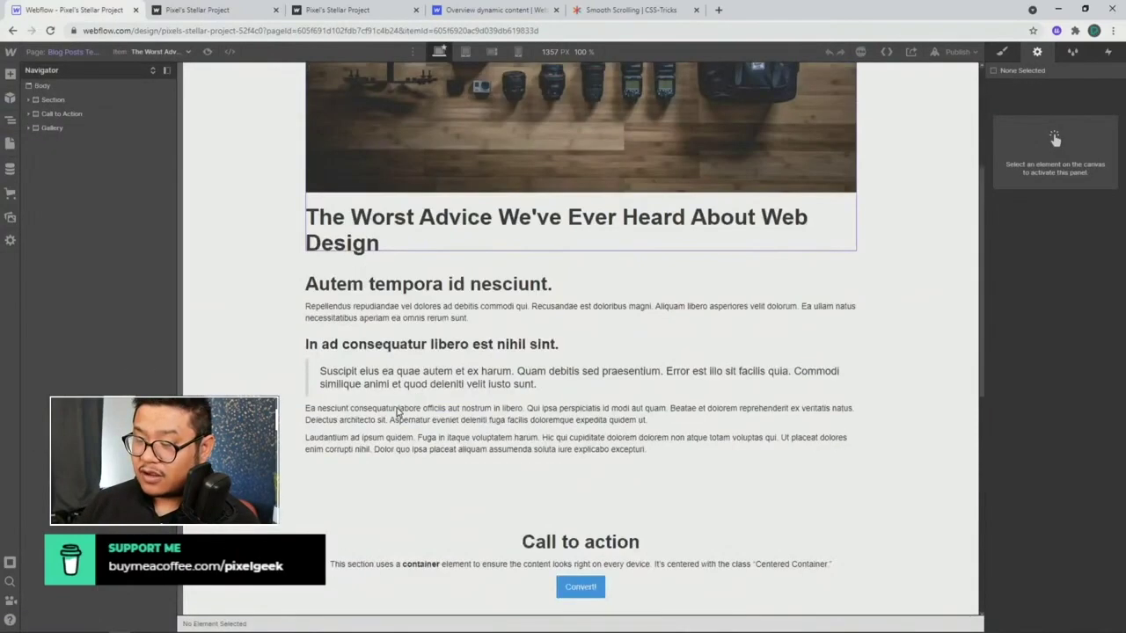
scroll(396, 410, "up", 1)
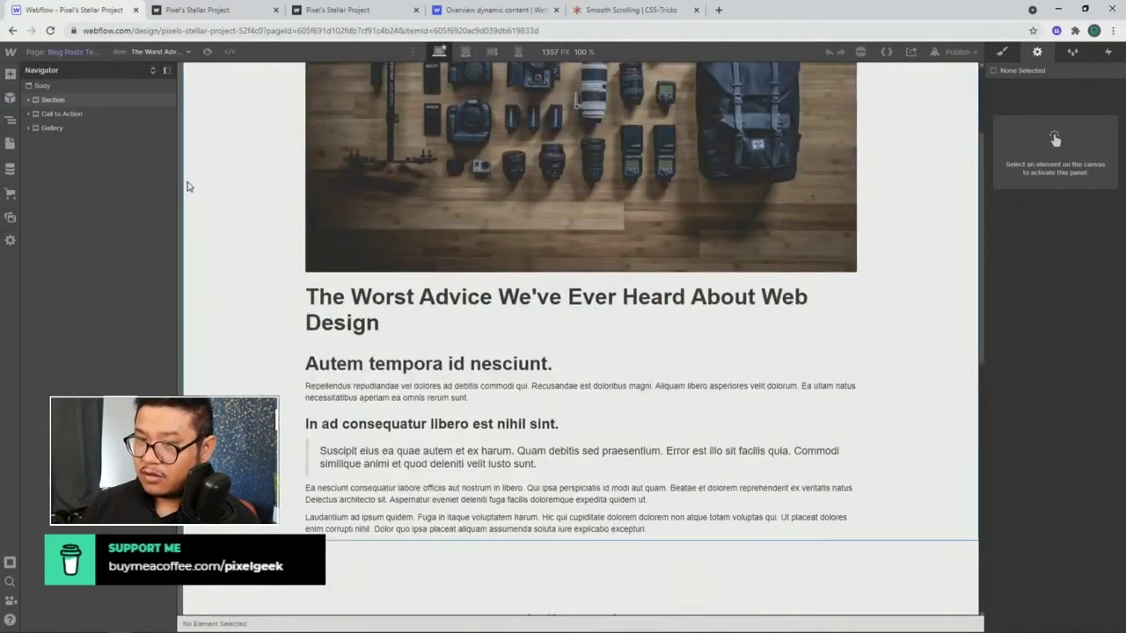
left_click(158, 51)
left_click(154, 80)
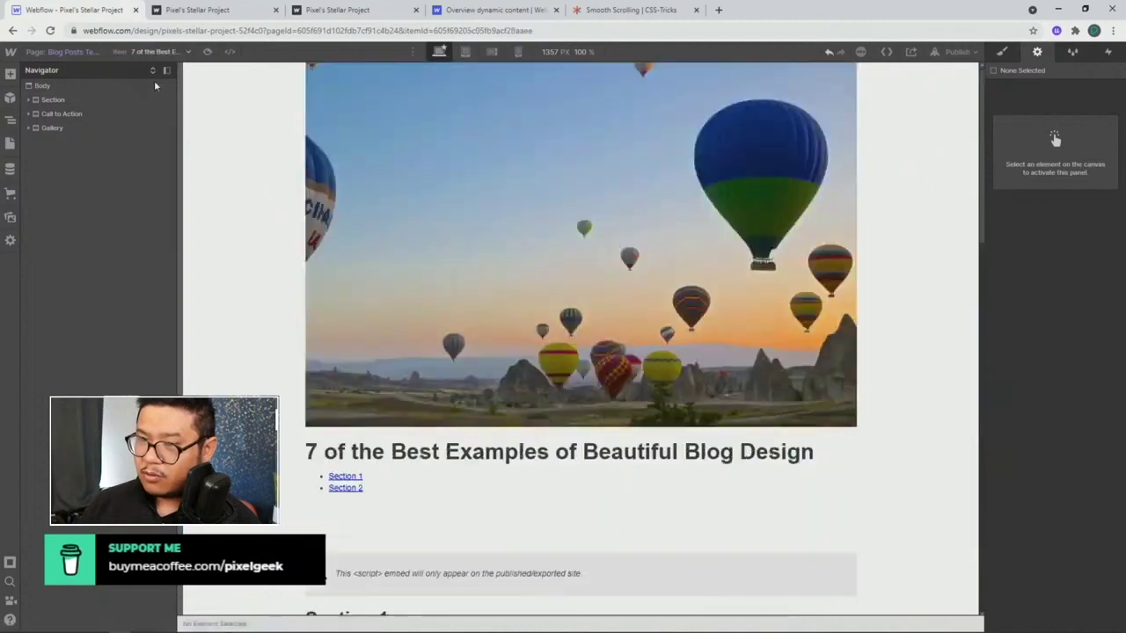
Open the post's Blog Posts CMS entry and check that its Section 1 link targets #section-1
left_click(10, 169)
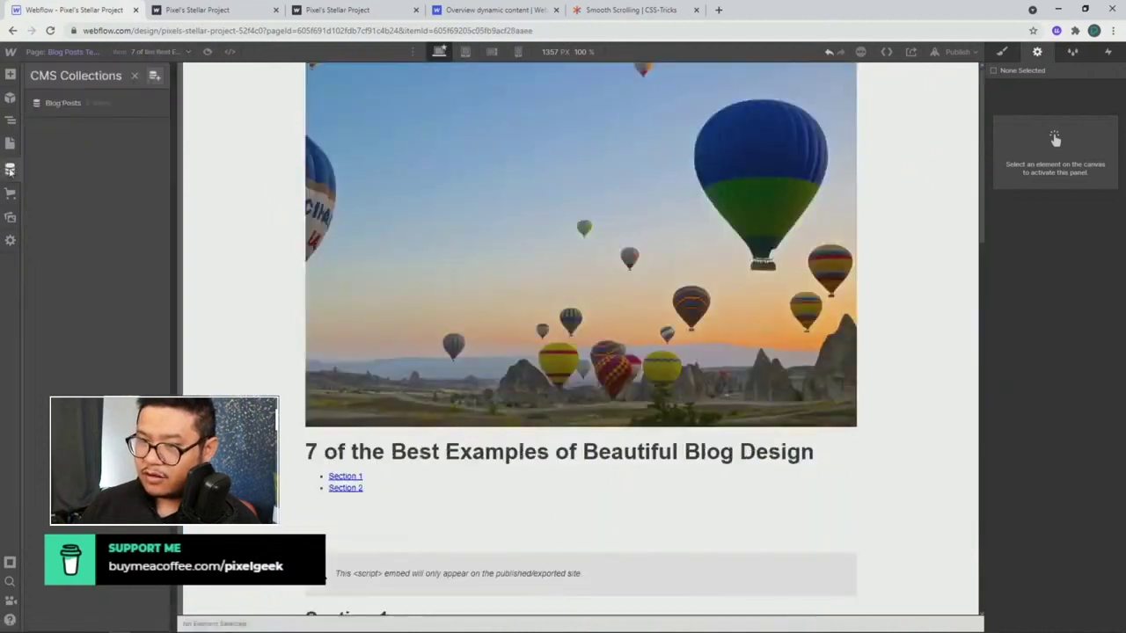
left_click(140, 108)
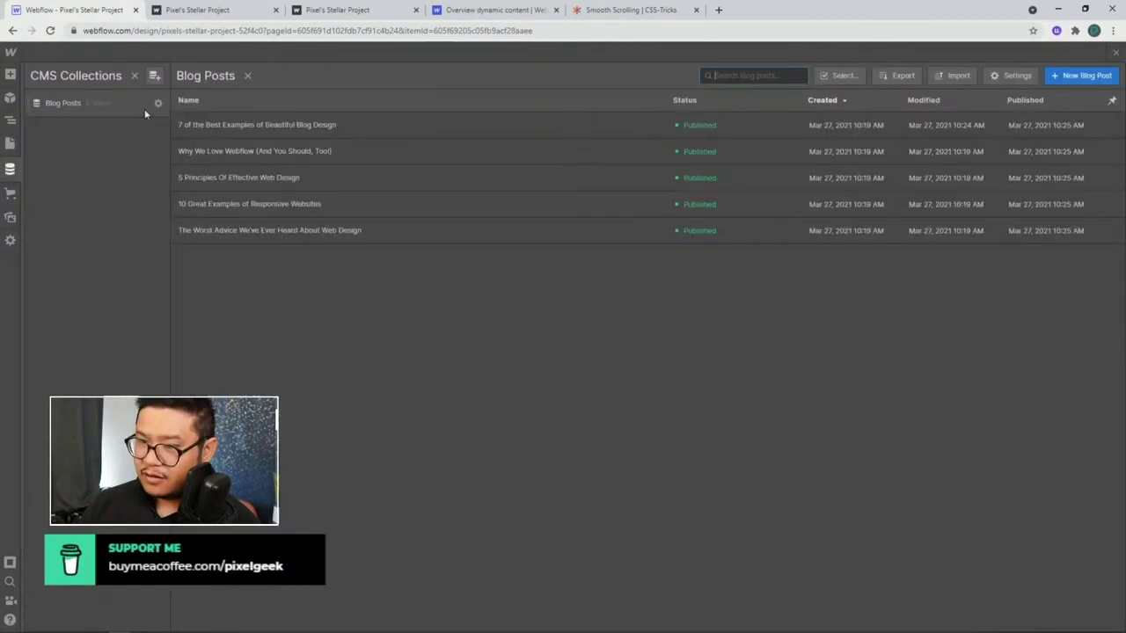
left_click(240, 125)
left_click(365, 284)
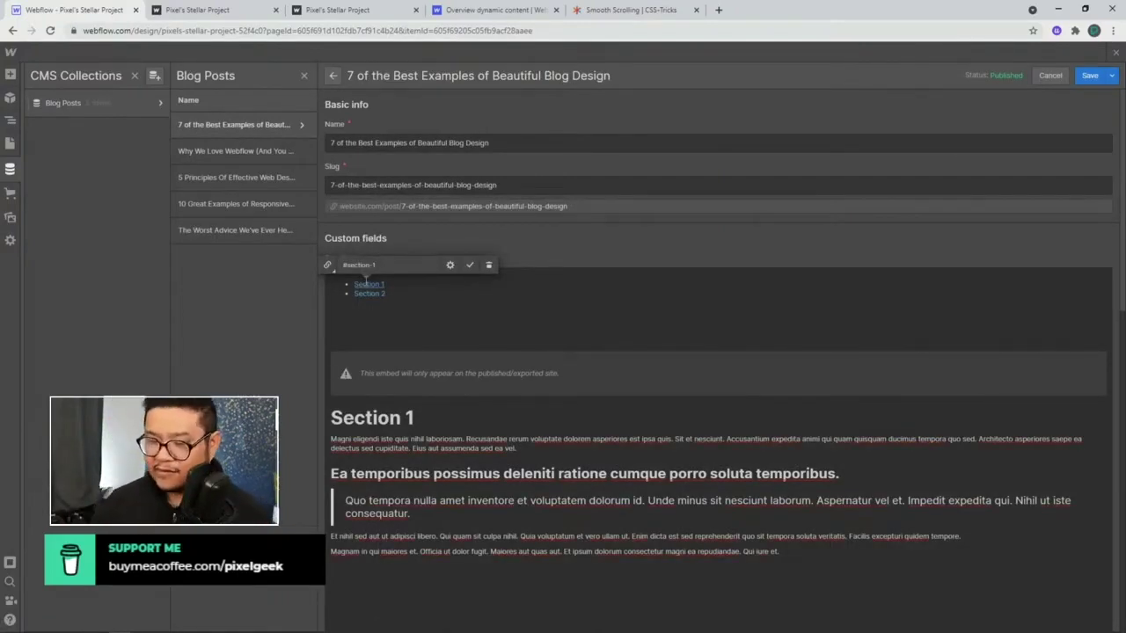
Insert an HTML embed block on the empty line below the Section links in Post Body
left_click(383, 316)
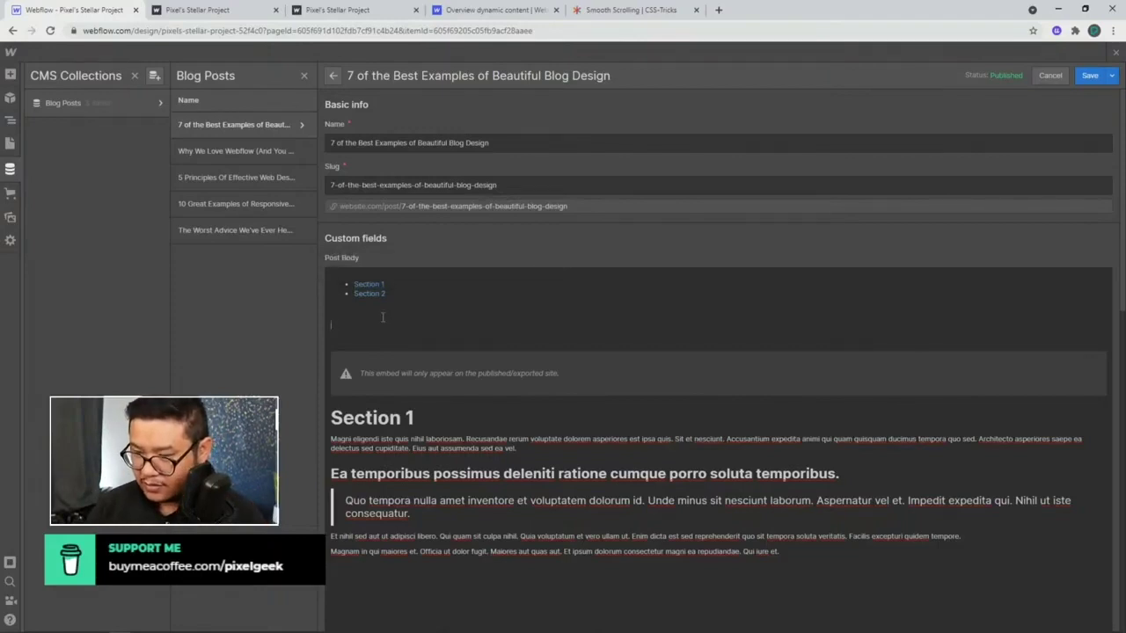
left_click(342, 325)
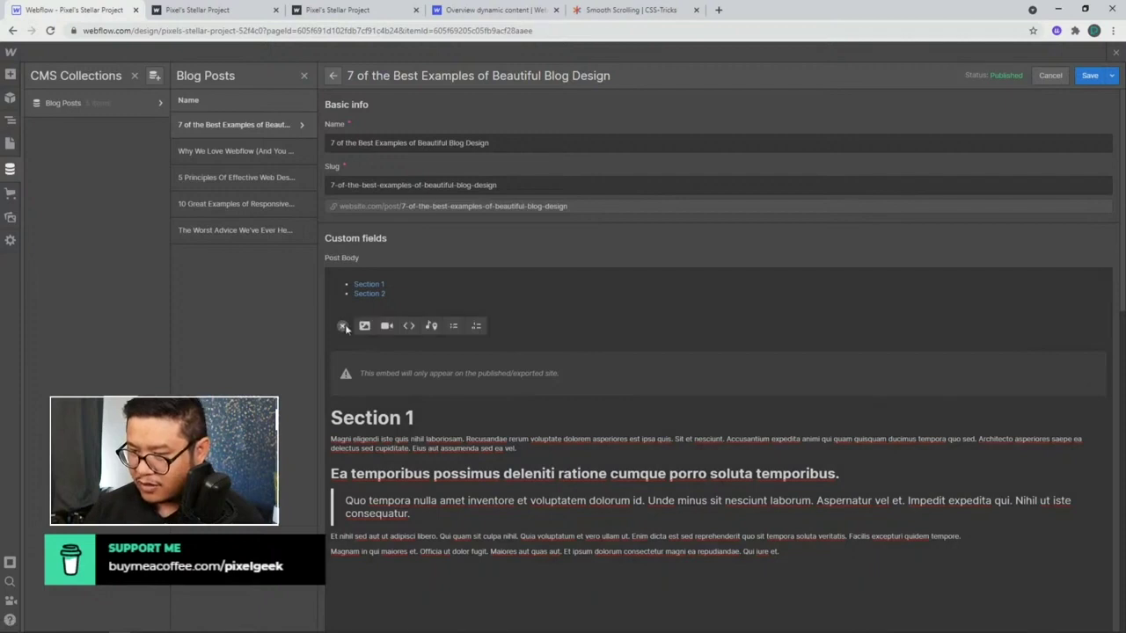
left_click(409, 326)
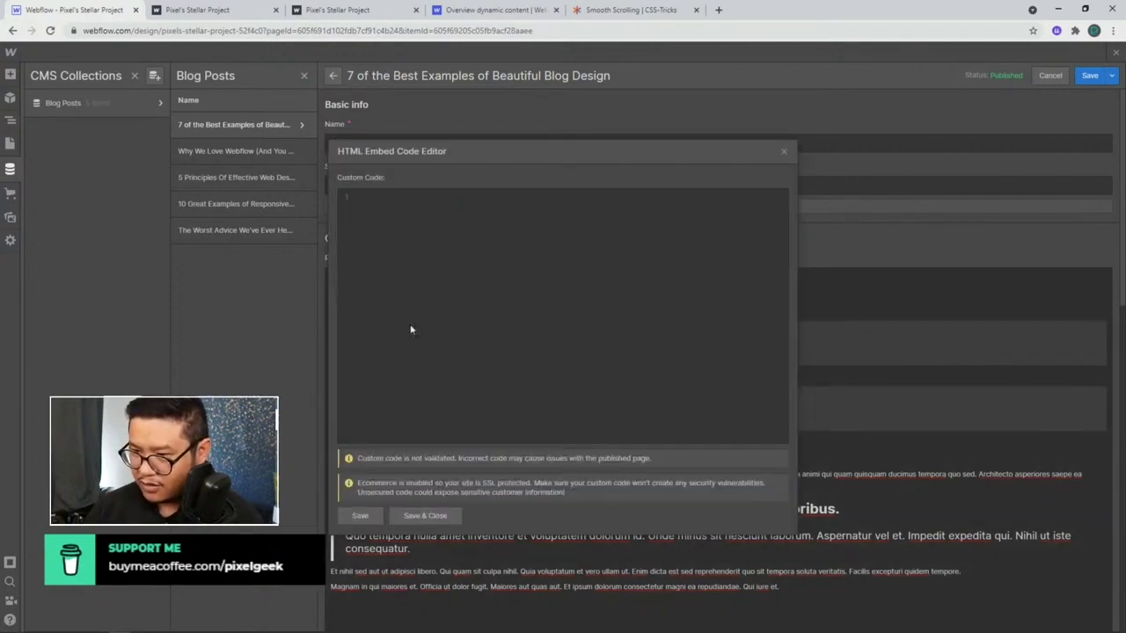
Save the embed code <a href="#section-2" data-scroll-time="1">Go to section 2</a> into the post body
left_click(470, 279)
type("<a")
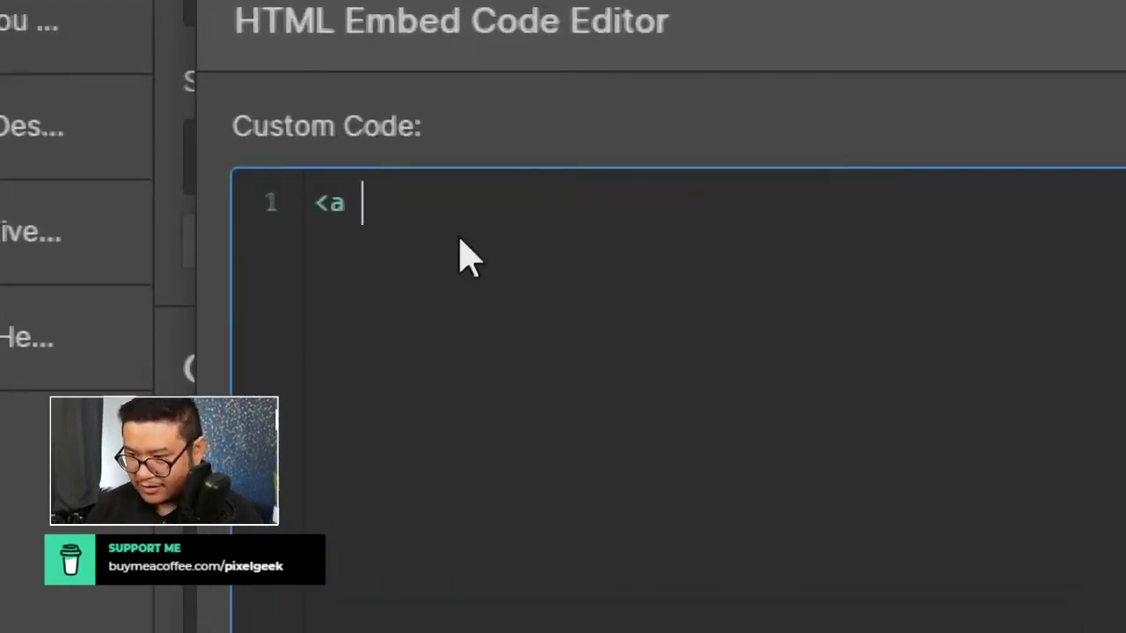
type("href=\"")
type("#section")
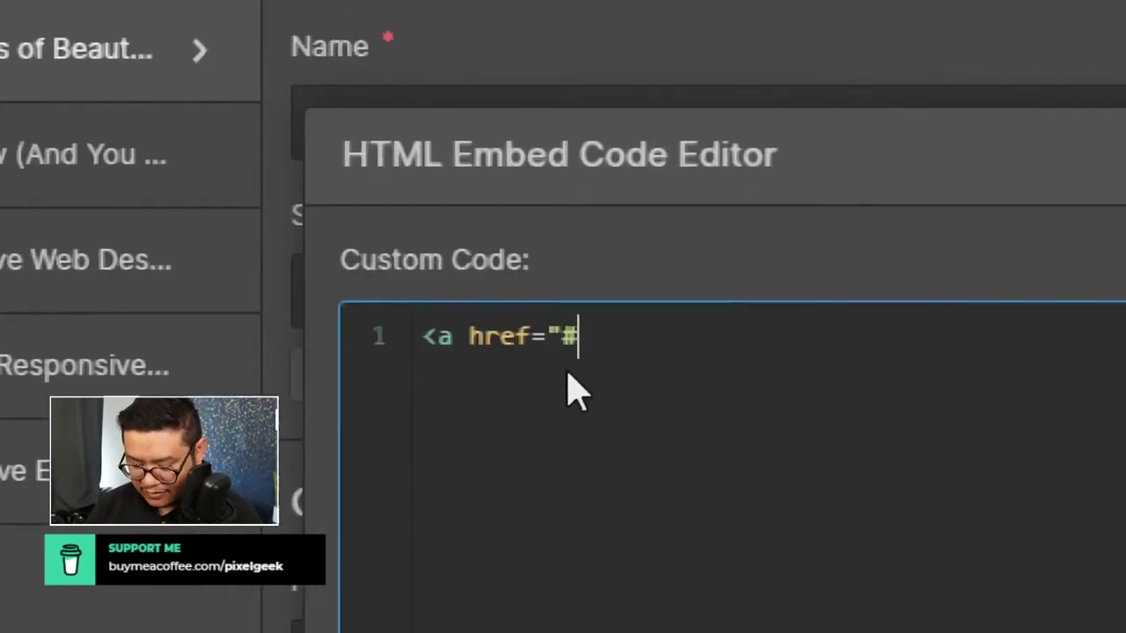
type("-2\"")
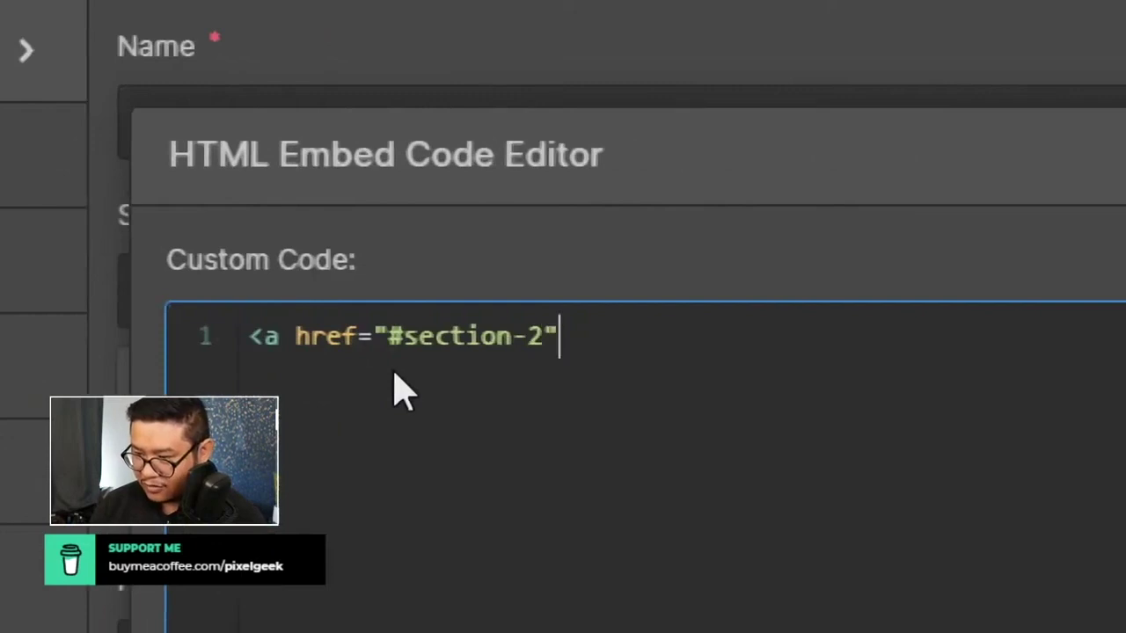
type(" data-")
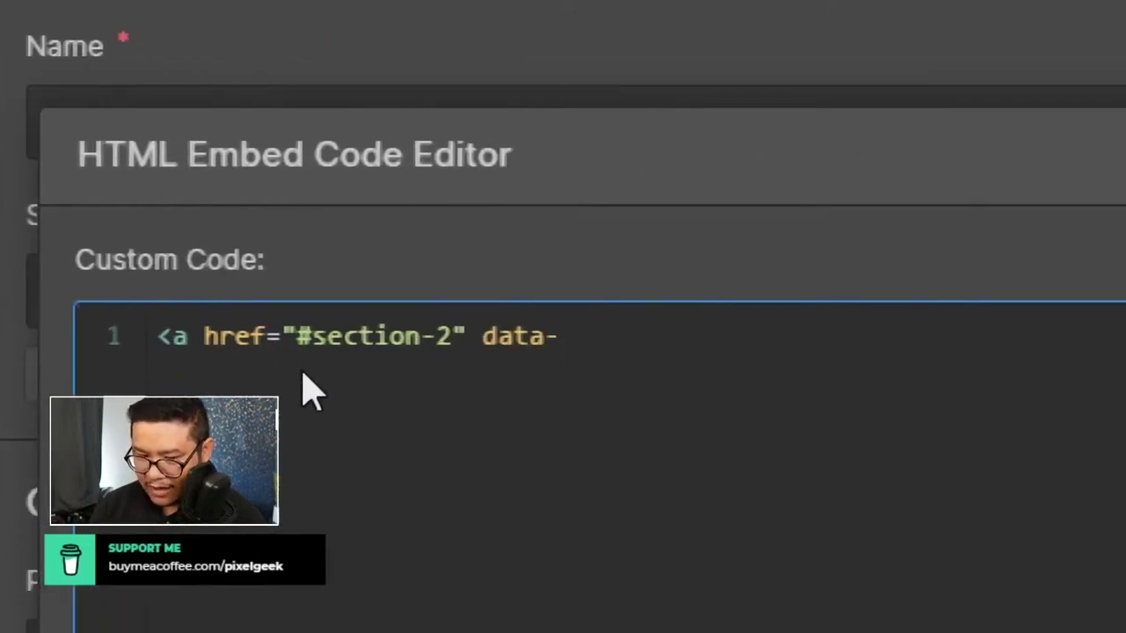
type("sc")
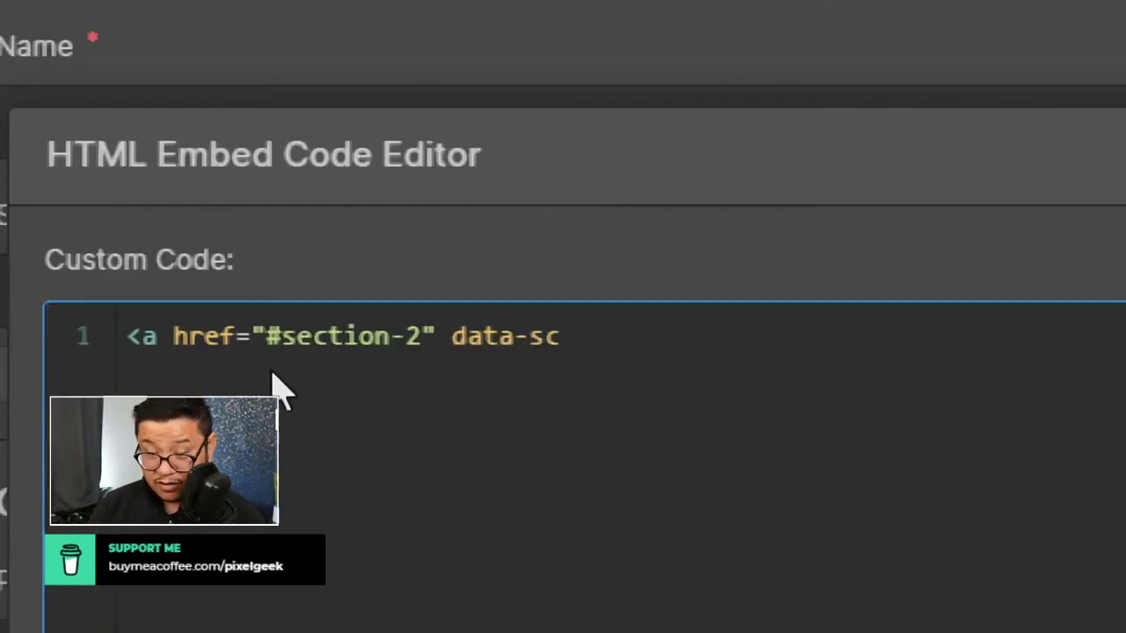
type("roll-")
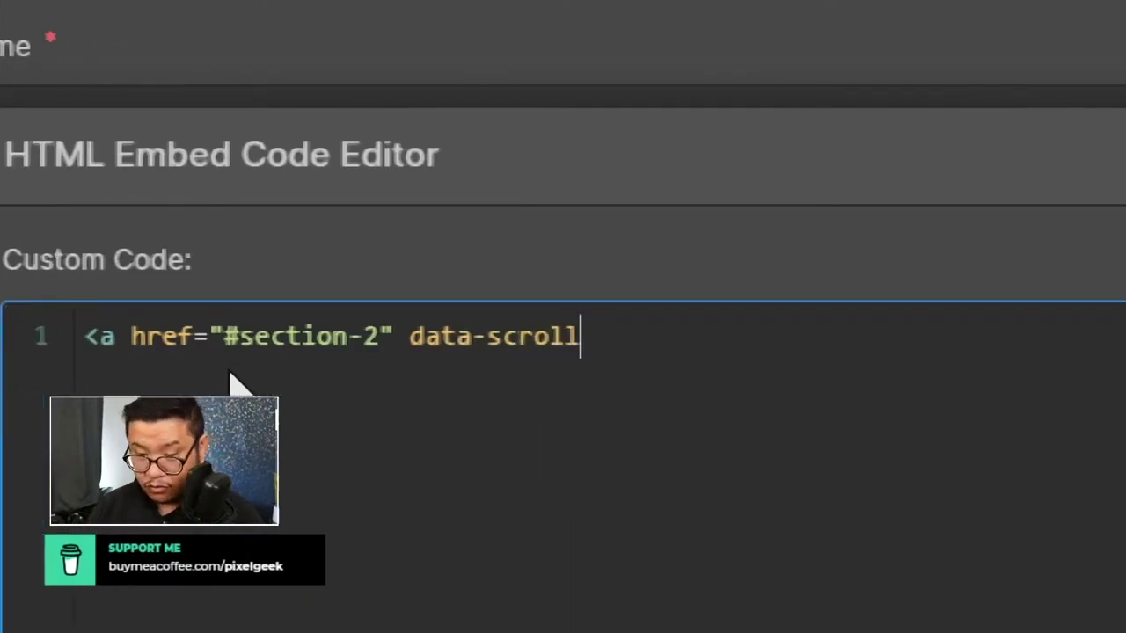
type("time")
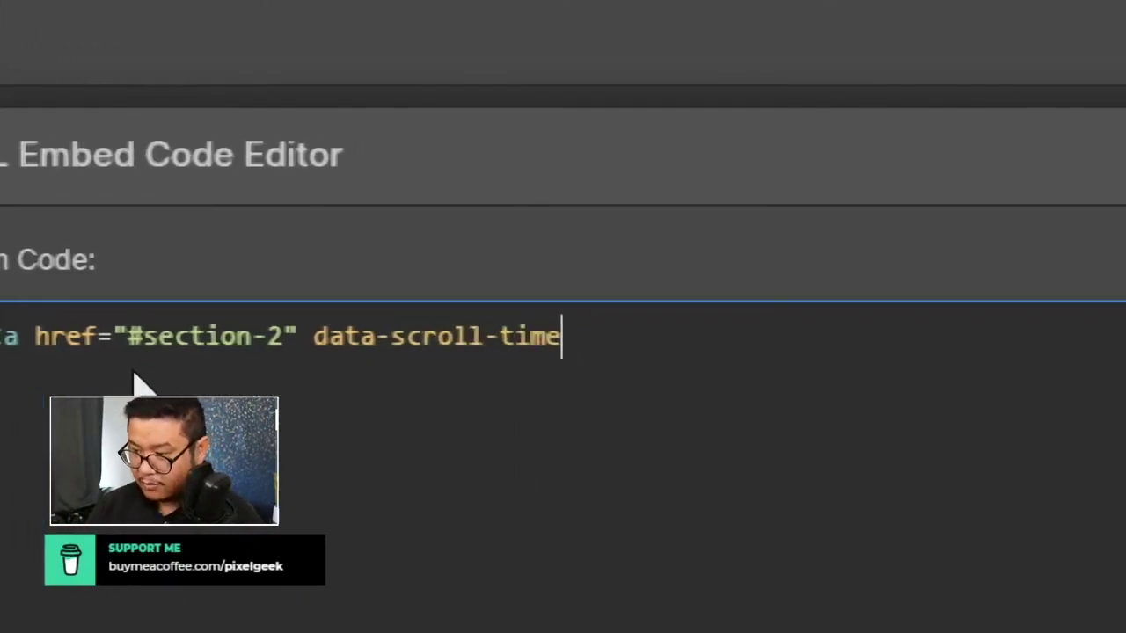
type("=\"")
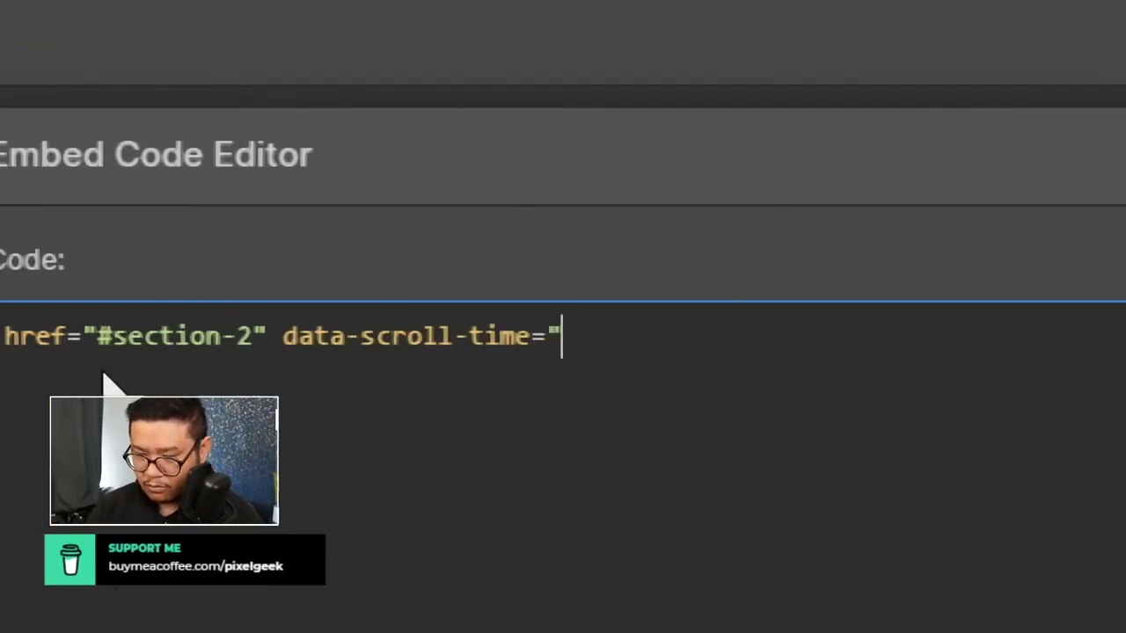
type("1")
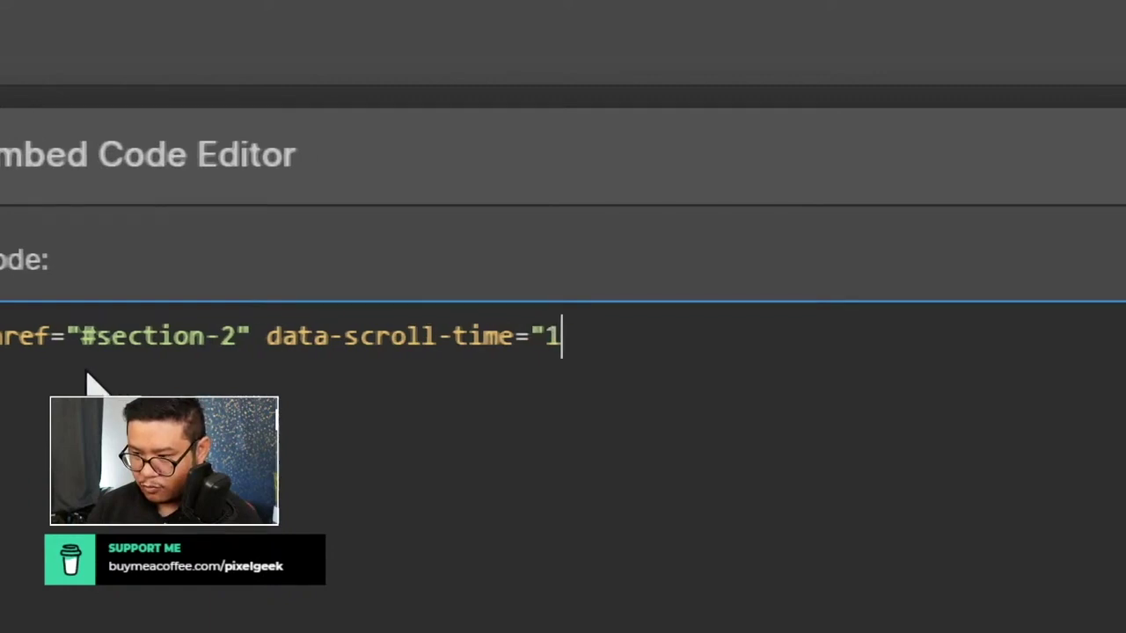
type("\"")
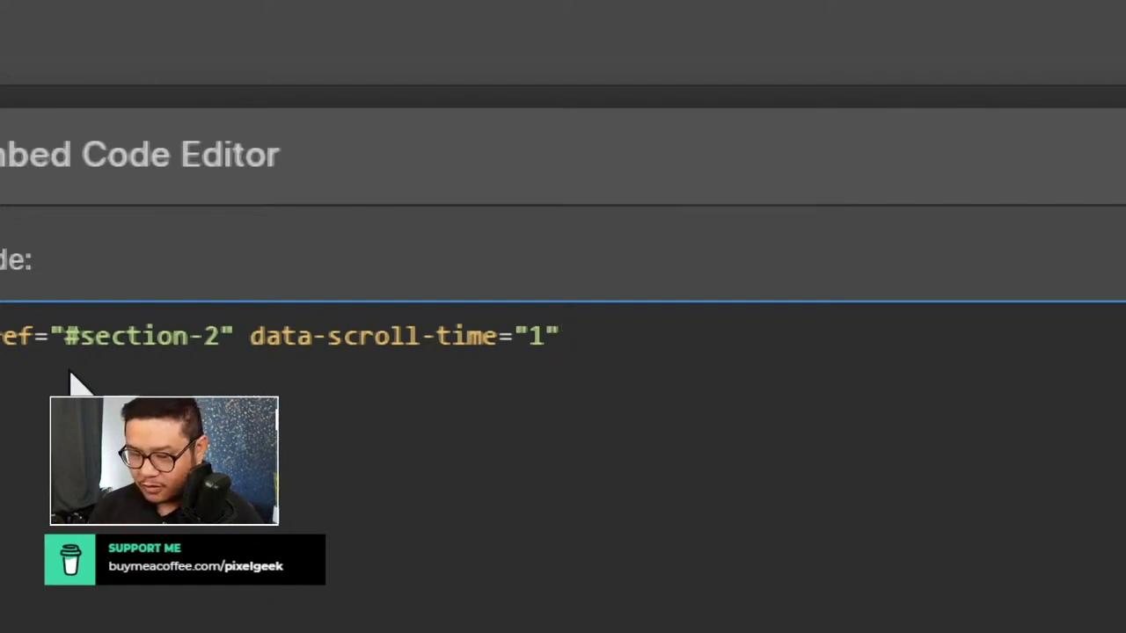
type(">")
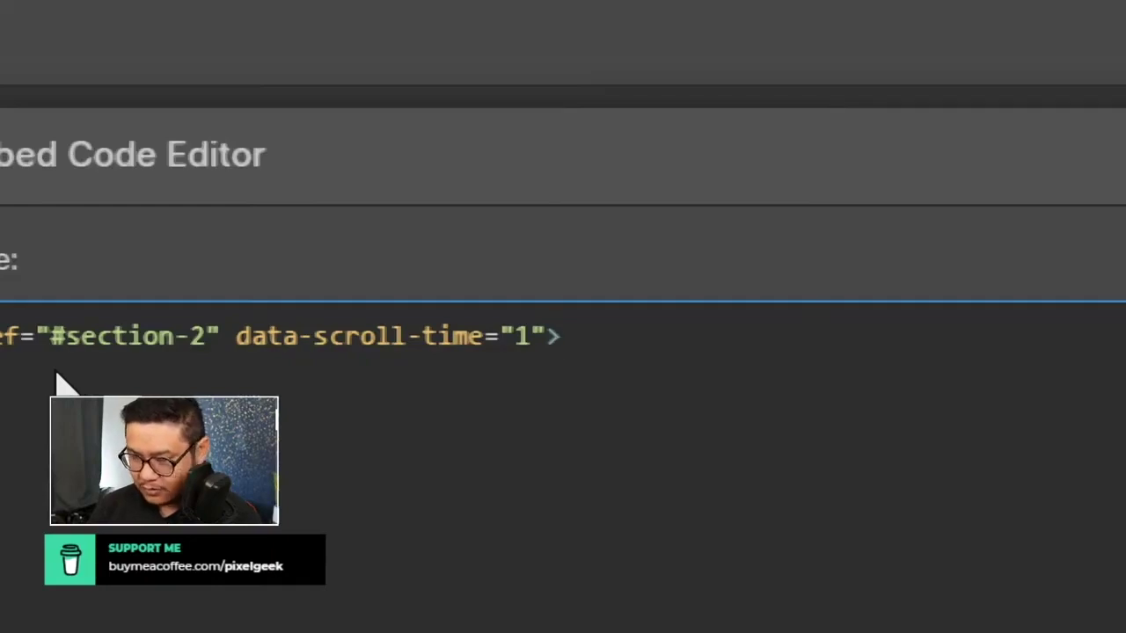
type("Sect")
key("BackSpace")
key("BackSpace")
key("BackSpace")
key("BackSpace")
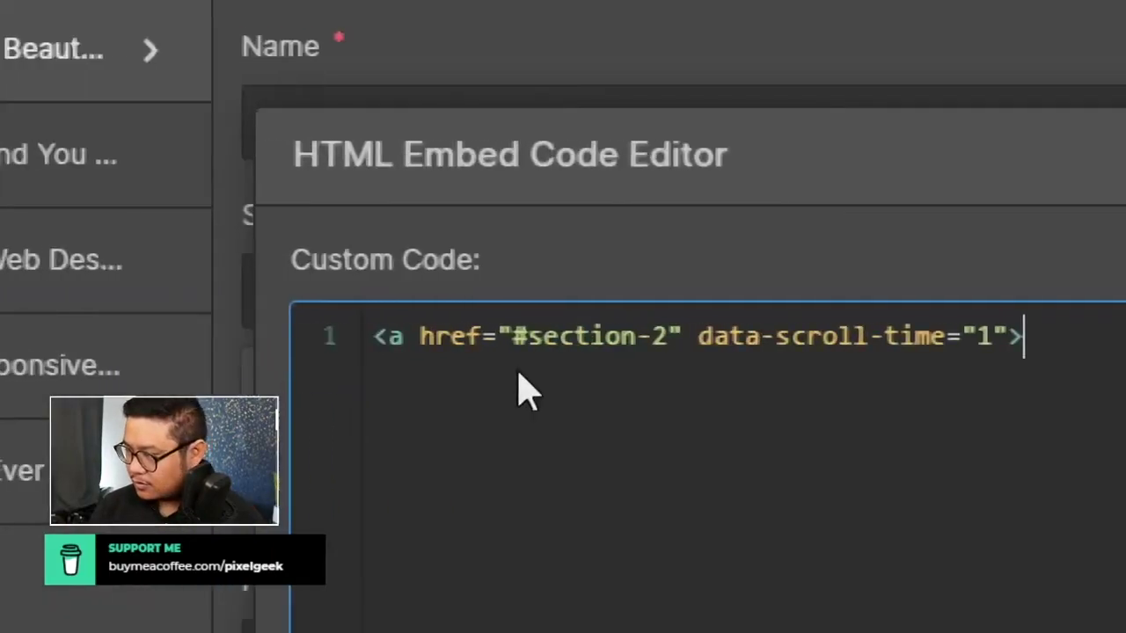
type("Gpo")
key("BackSpace")
key("BackSpace")
key("BackSpace")
type("o")
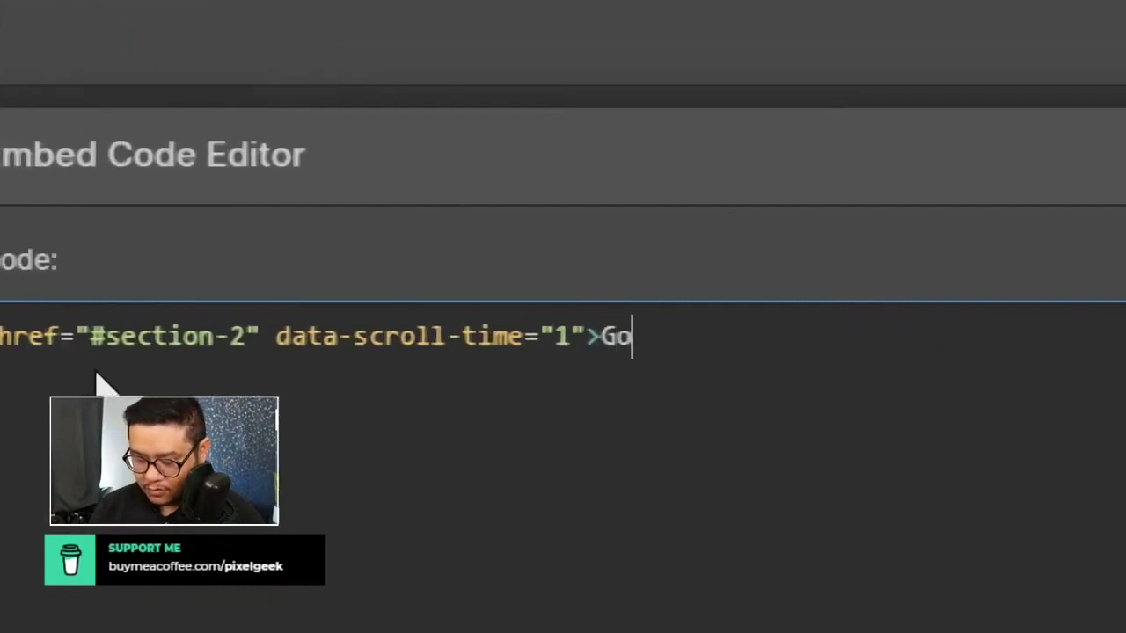
type(" to section 2")
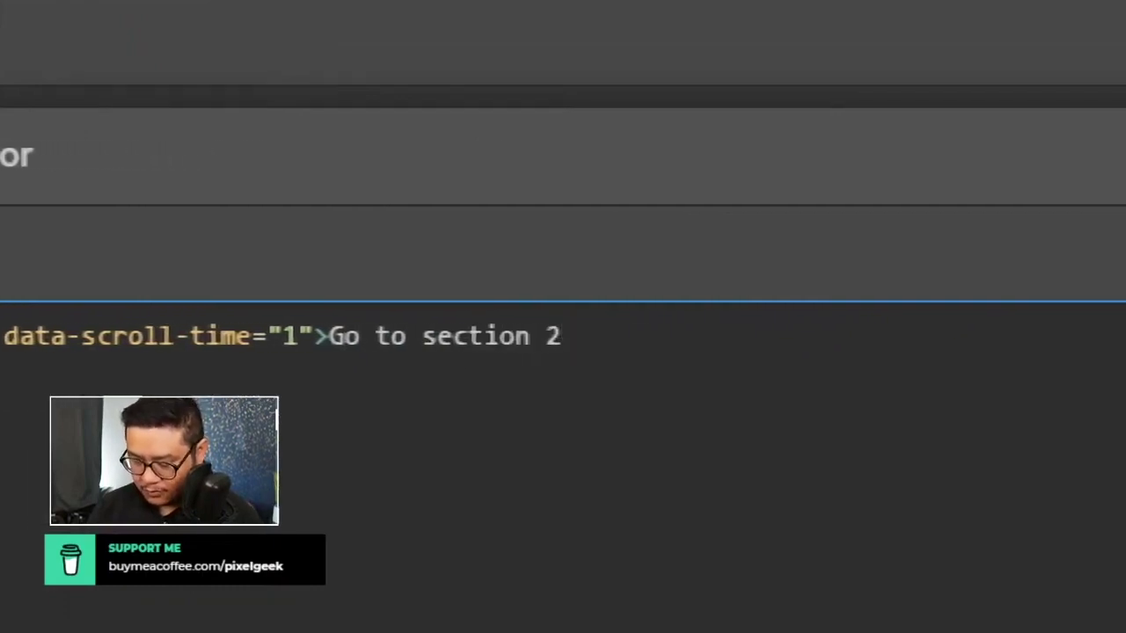
type("</a>")
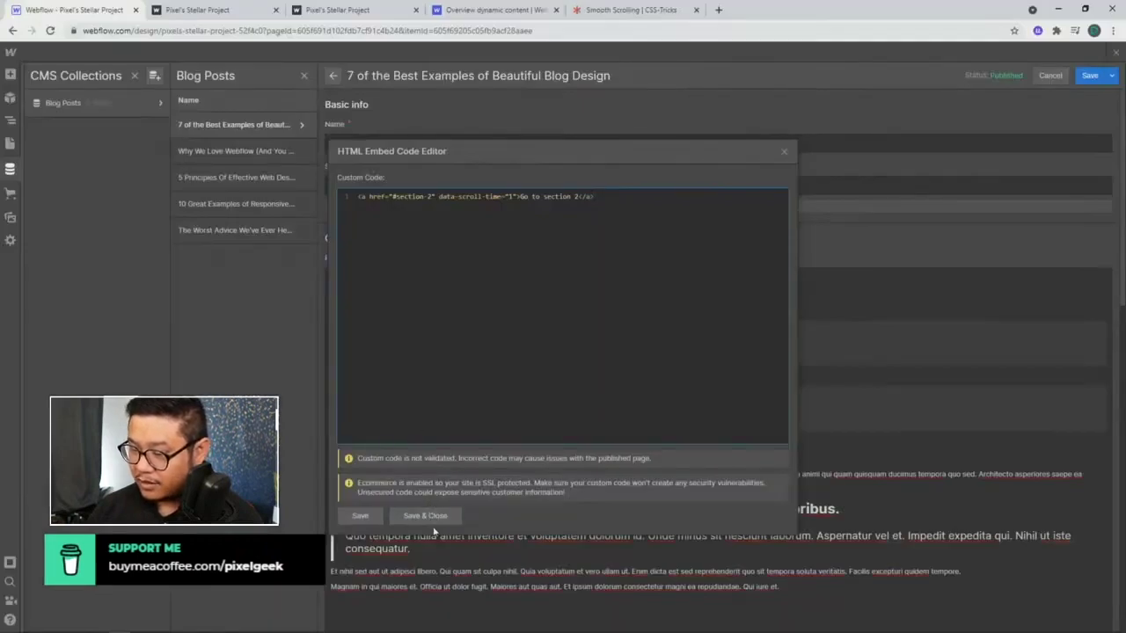
left_click(425, 516)
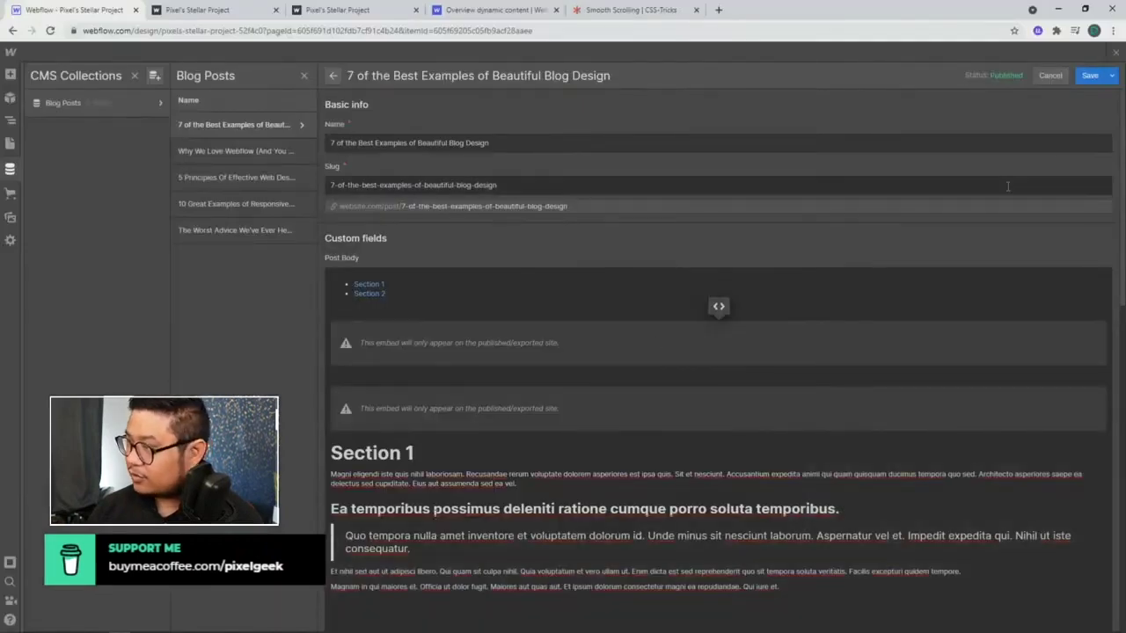
Publish the post, reload the live page and confirm 'Go to section 2' jumps to Section 2
left_click(1112, 75)
left_click(1065, 100)
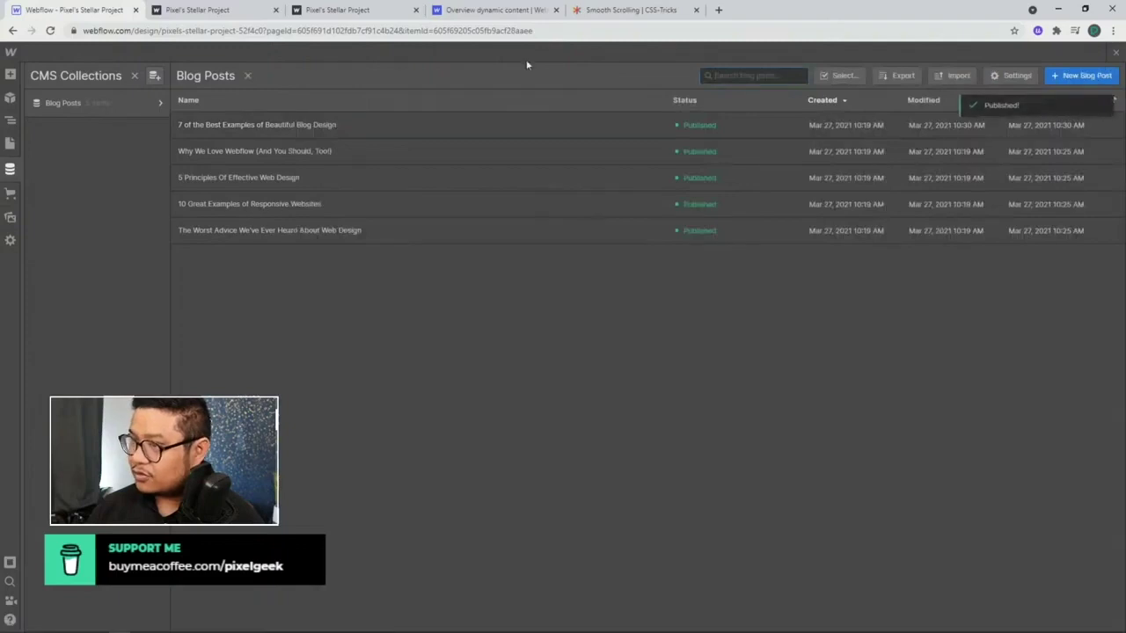
left_click(338, 12)
key("F5")
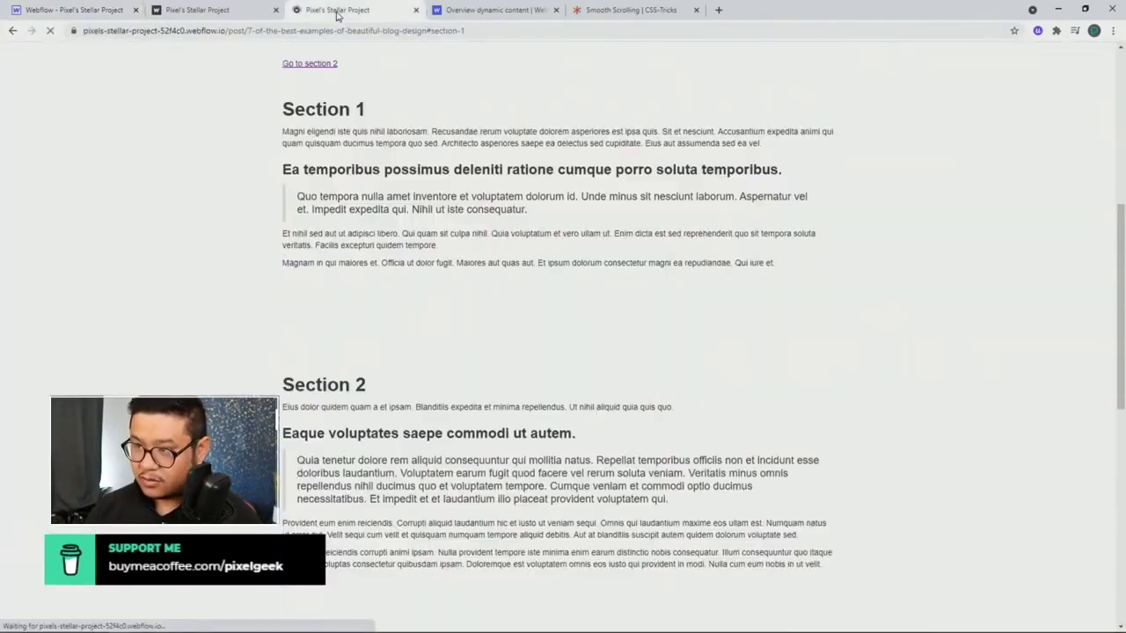
scroll(375, 227, "up", 3)
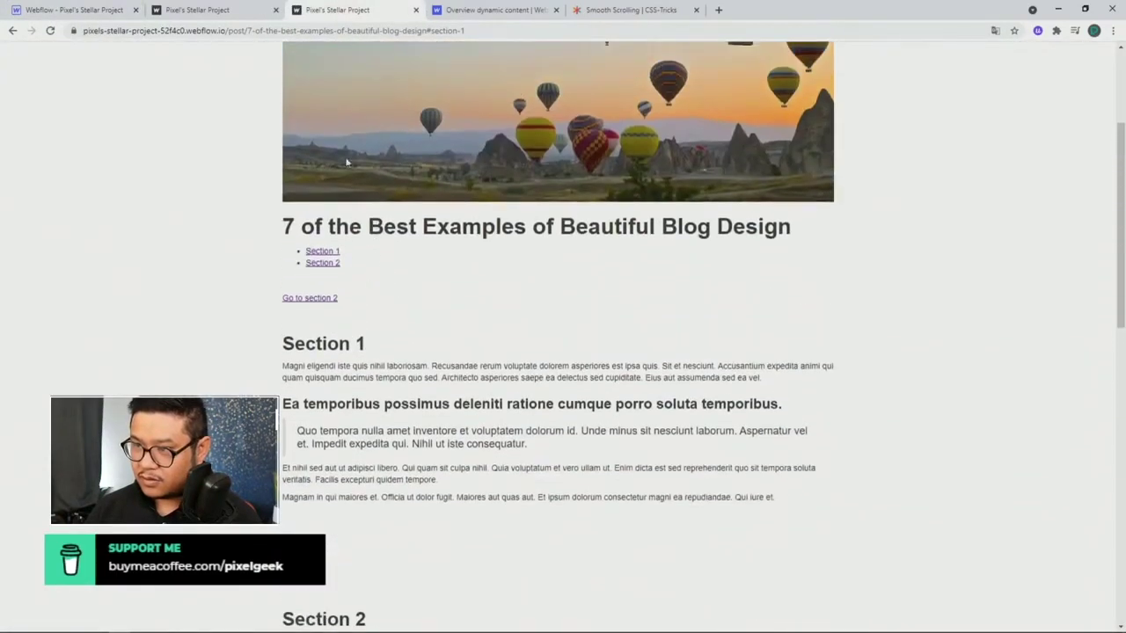
left_click(320, 299)
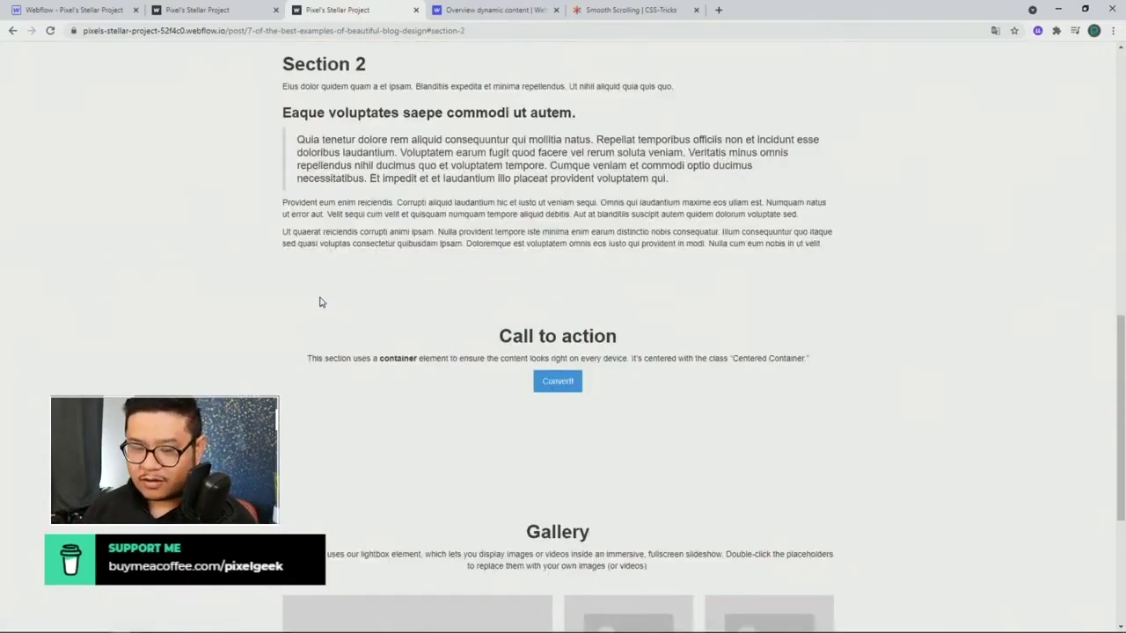
left_click(84, 14)
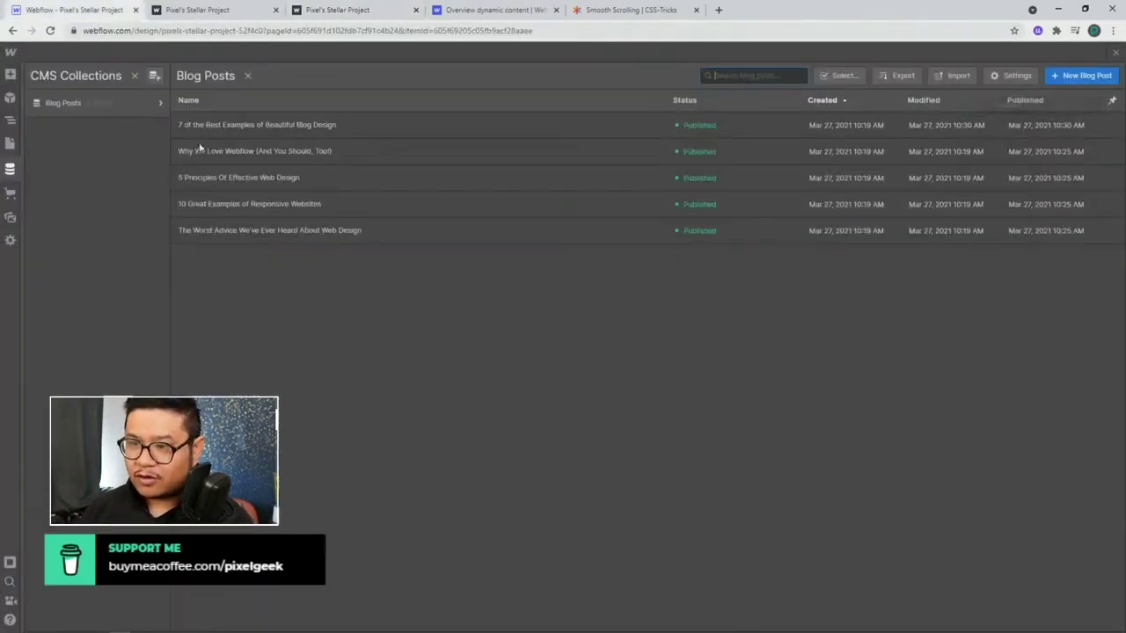
Open the 7 of the Best Examples post and delete its first embed block
left_click(286, 128)
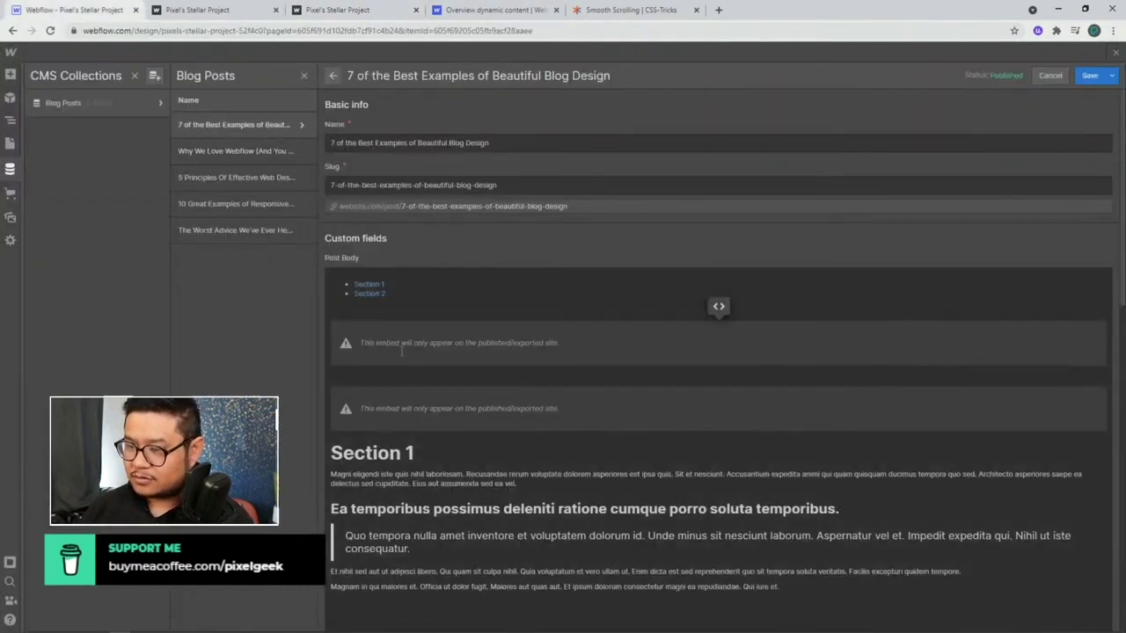
key("BackSpace")
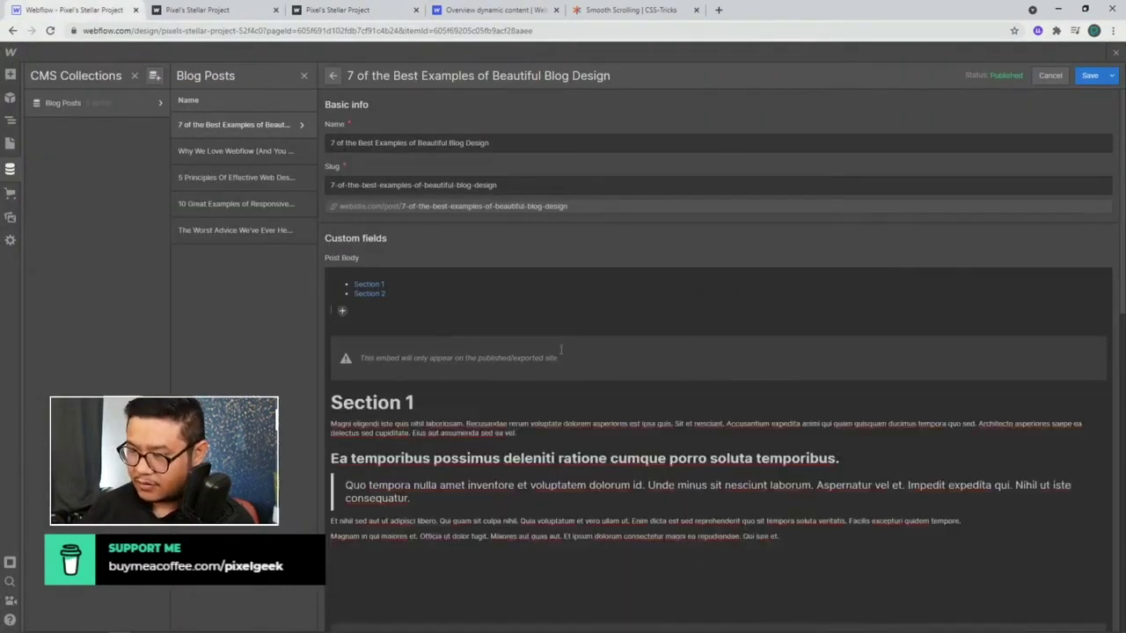
scroll(381, 306, "down", 4)
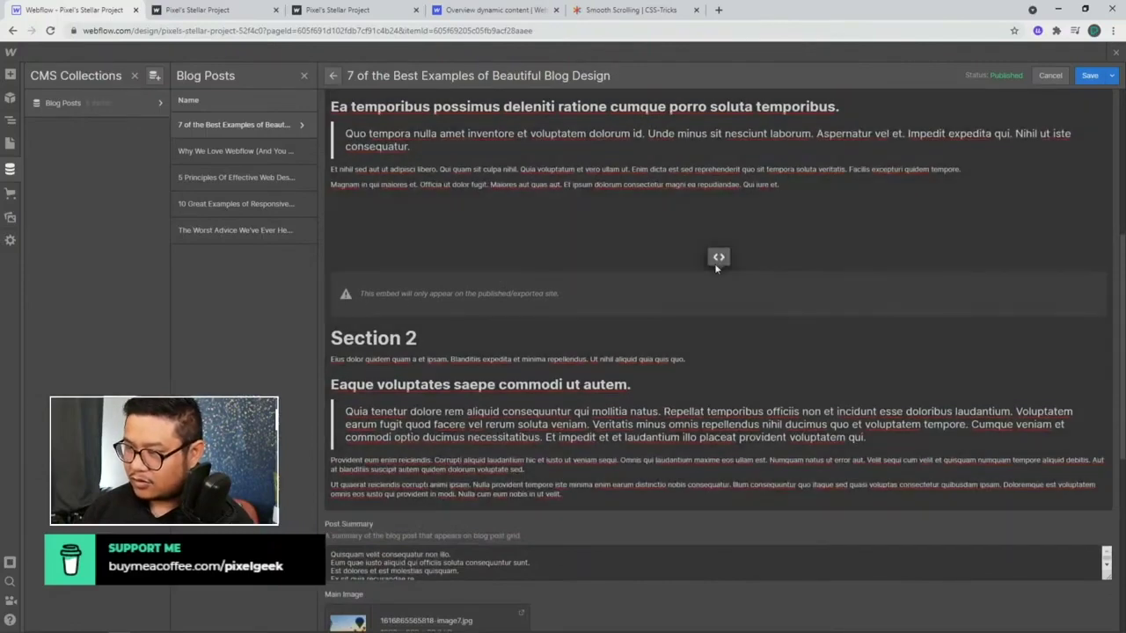
Add data-scroll-time="1" to the section-2 anchor embed and save it
left_click(715, 261)
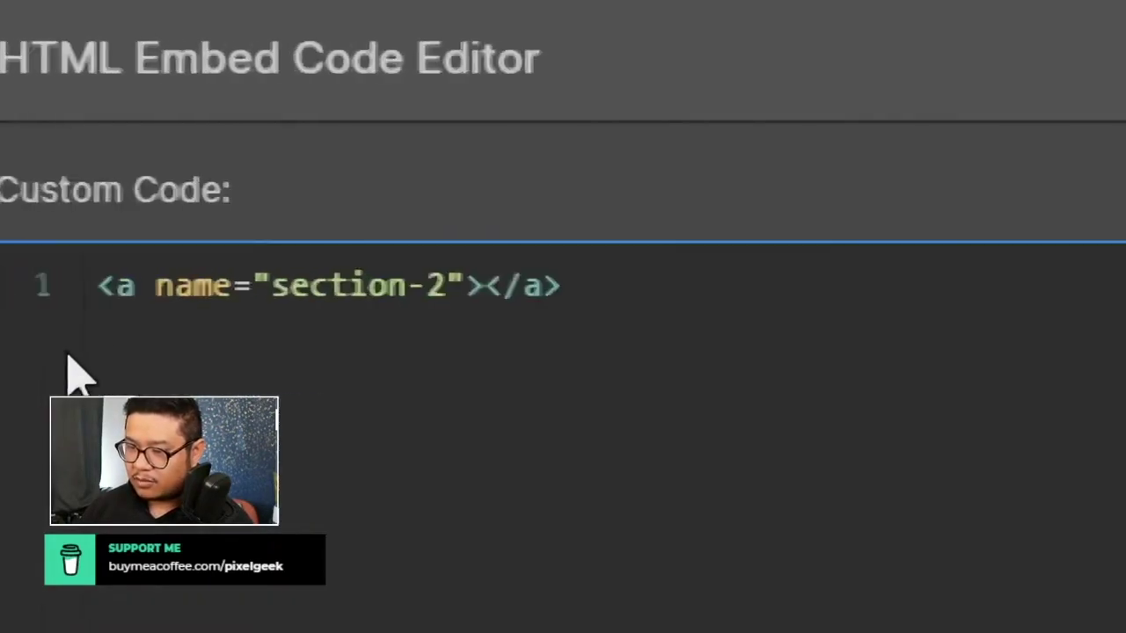
left_click(471, 285)
type("data-s")
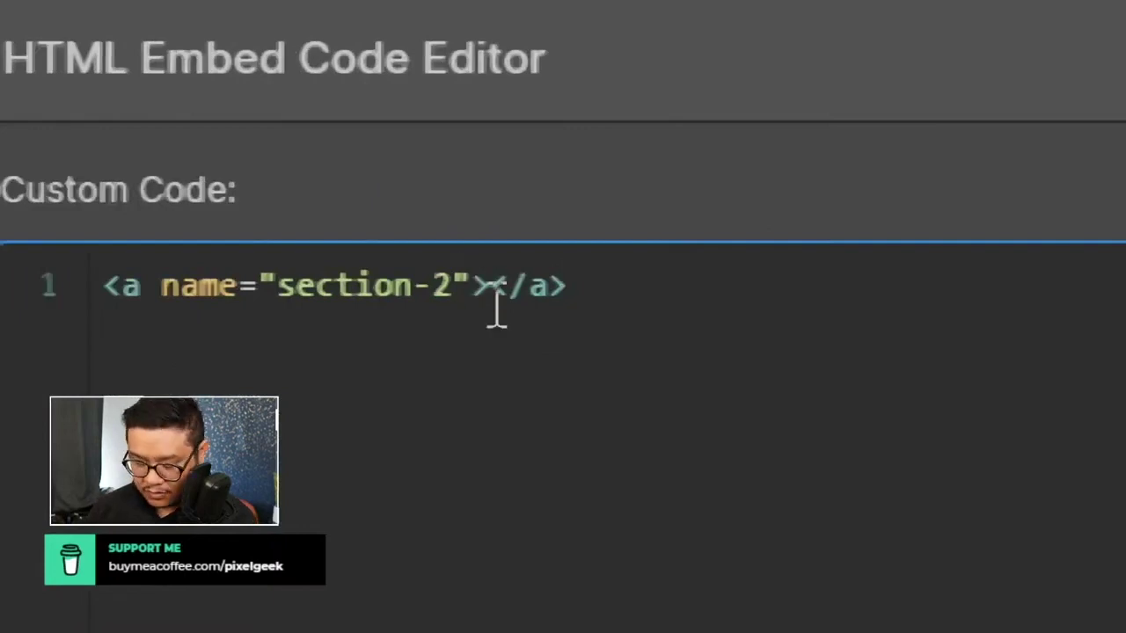
type("croll-")
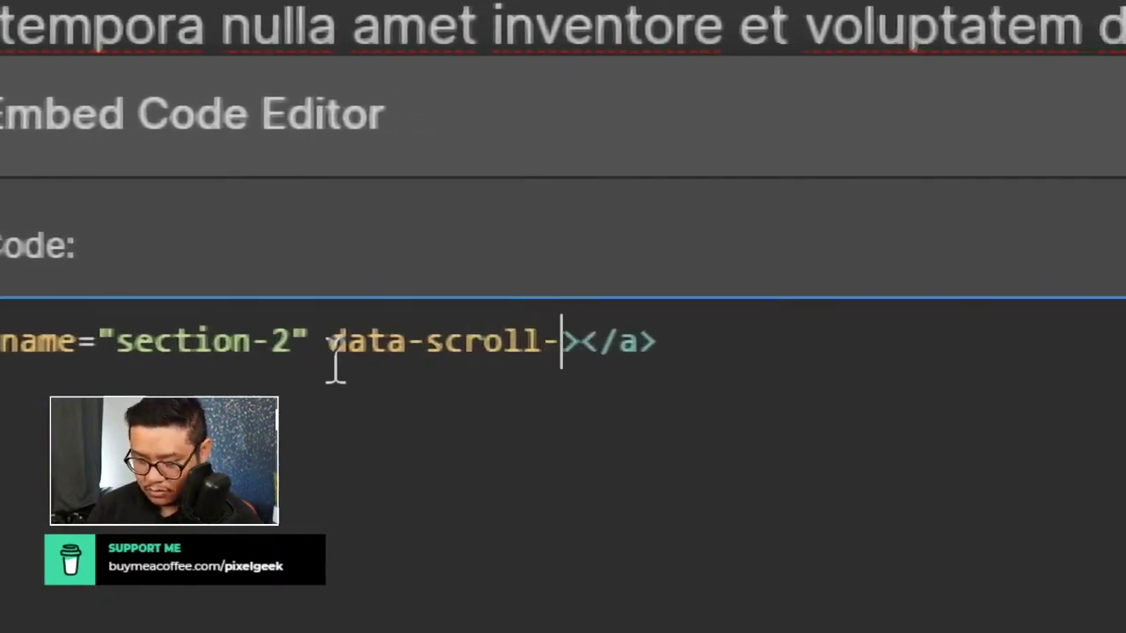
type("time=\"")
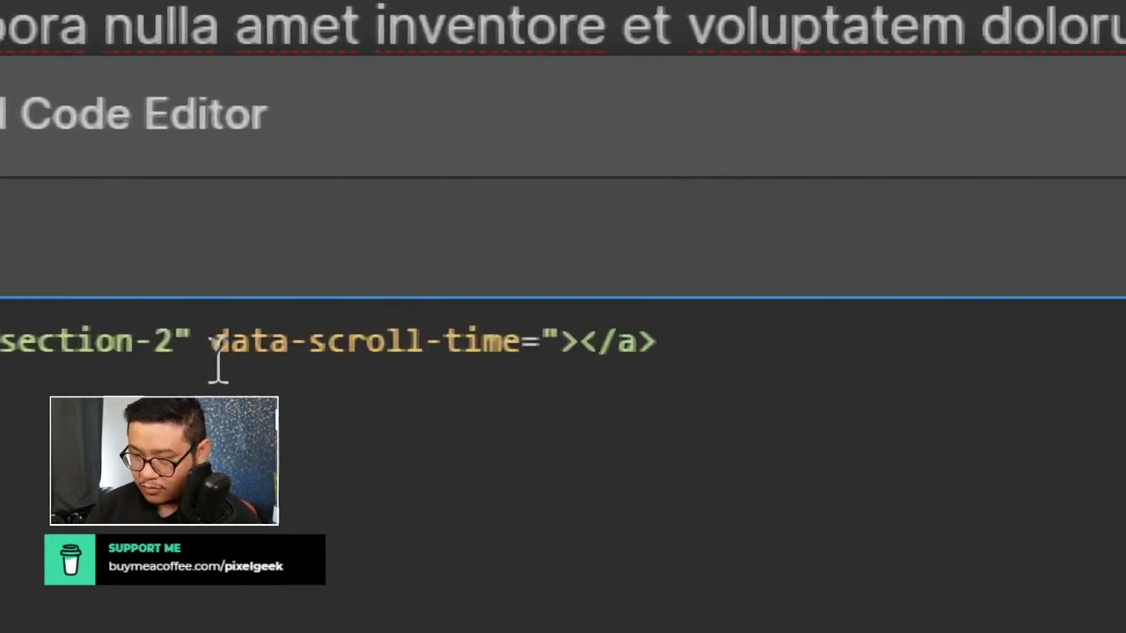
type("1\"")
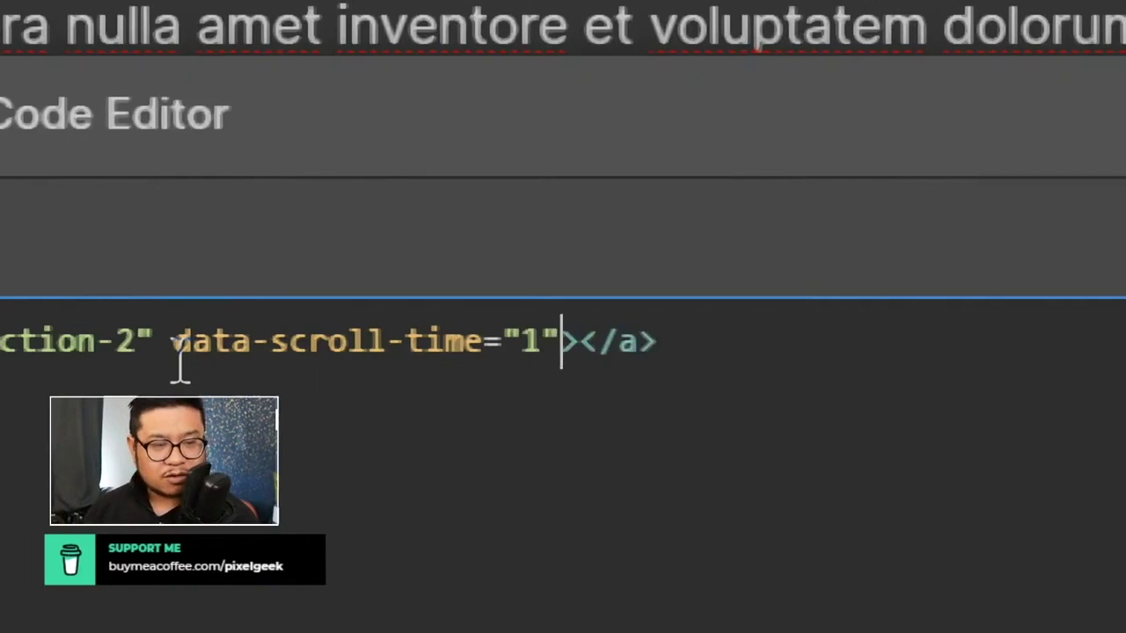
left_click(170, 356)
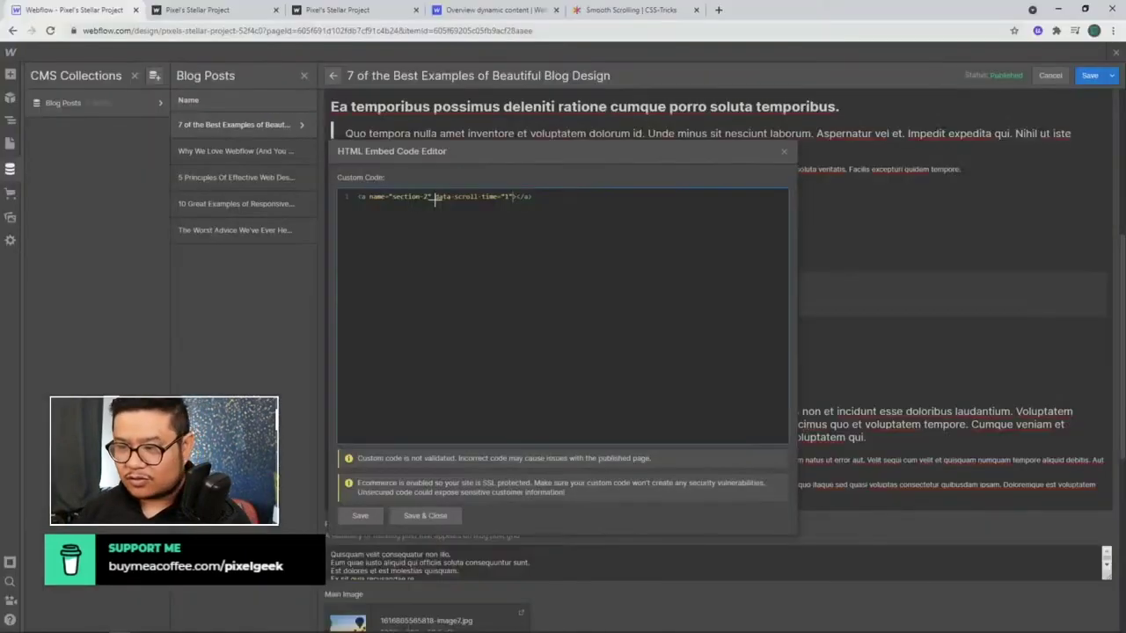
left_click(425, 516)
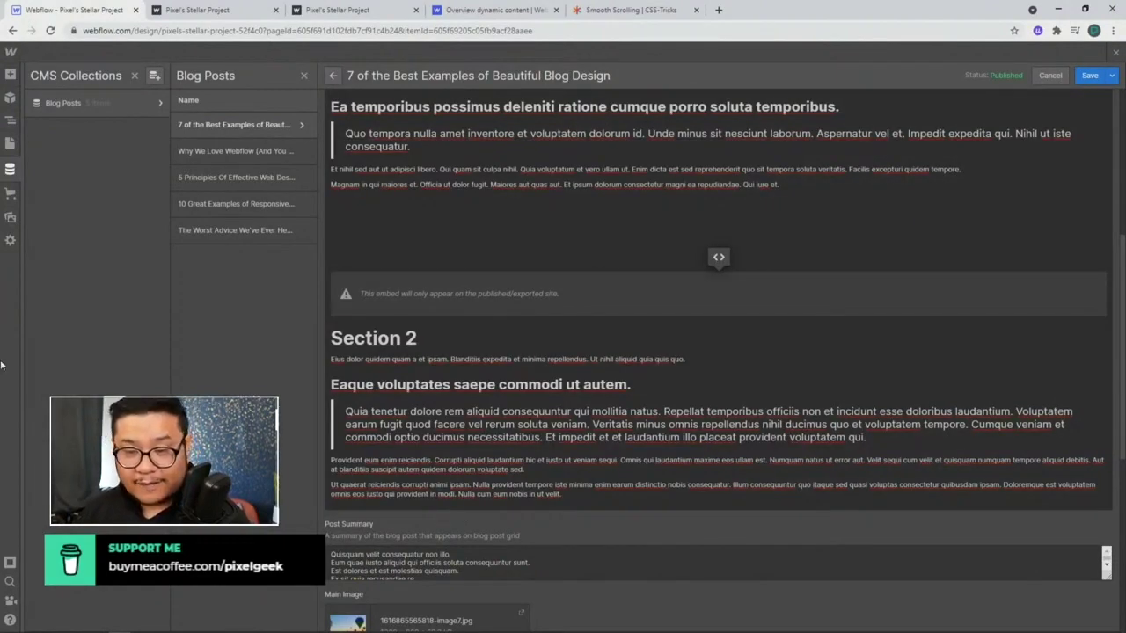
Save and publish the updated 7 of the Best Examples post
left_click(1091, 76)
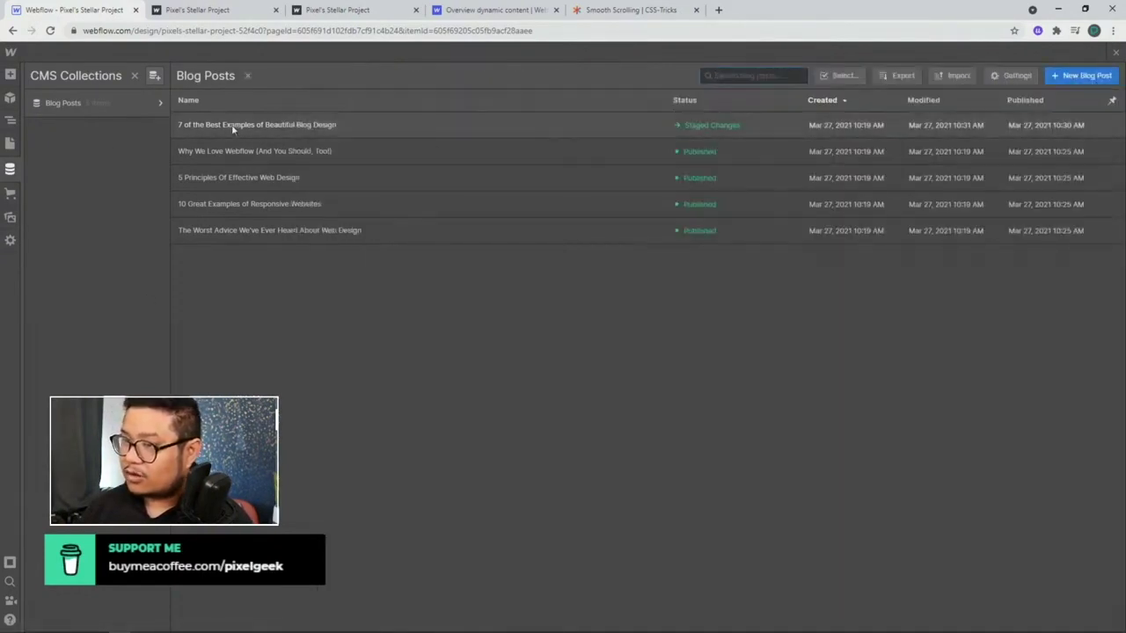
left_click(231, 125)
left_click(1111, 77)
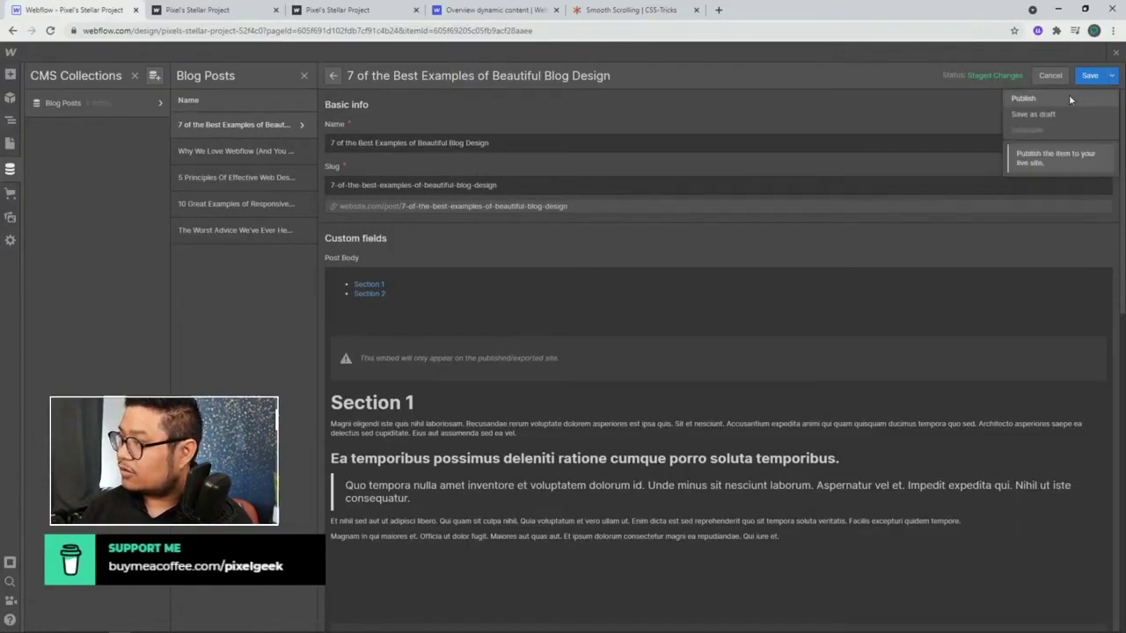
left_click(1115, 53)
Close the CMS panel and open the Blog Posts Template page settings
left_click(1115, 55)
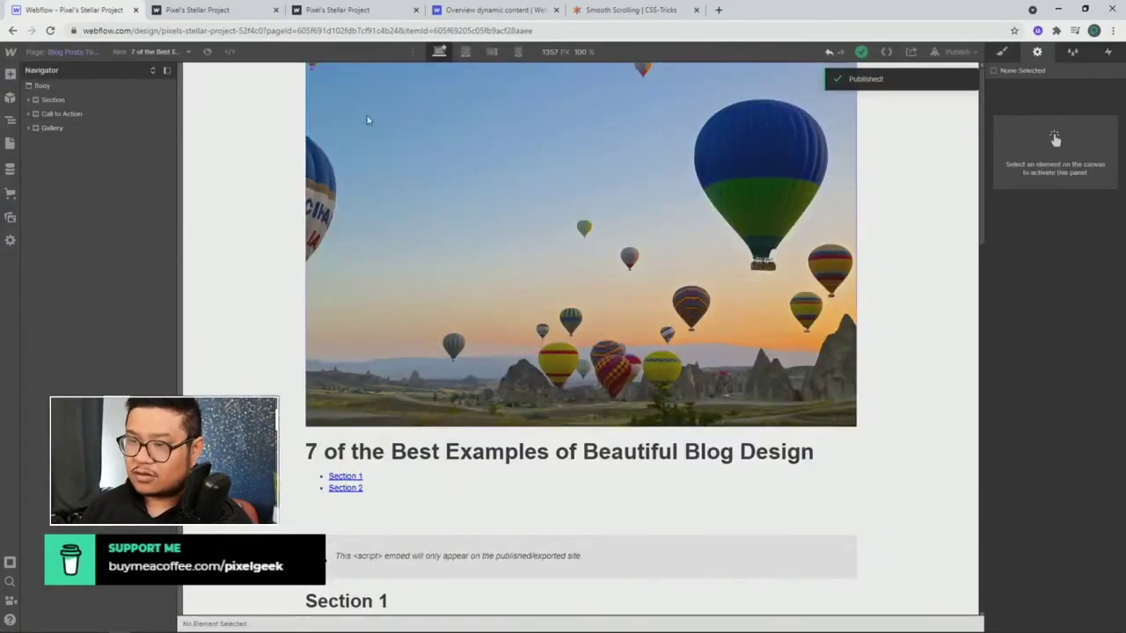
left_click(73, 52)
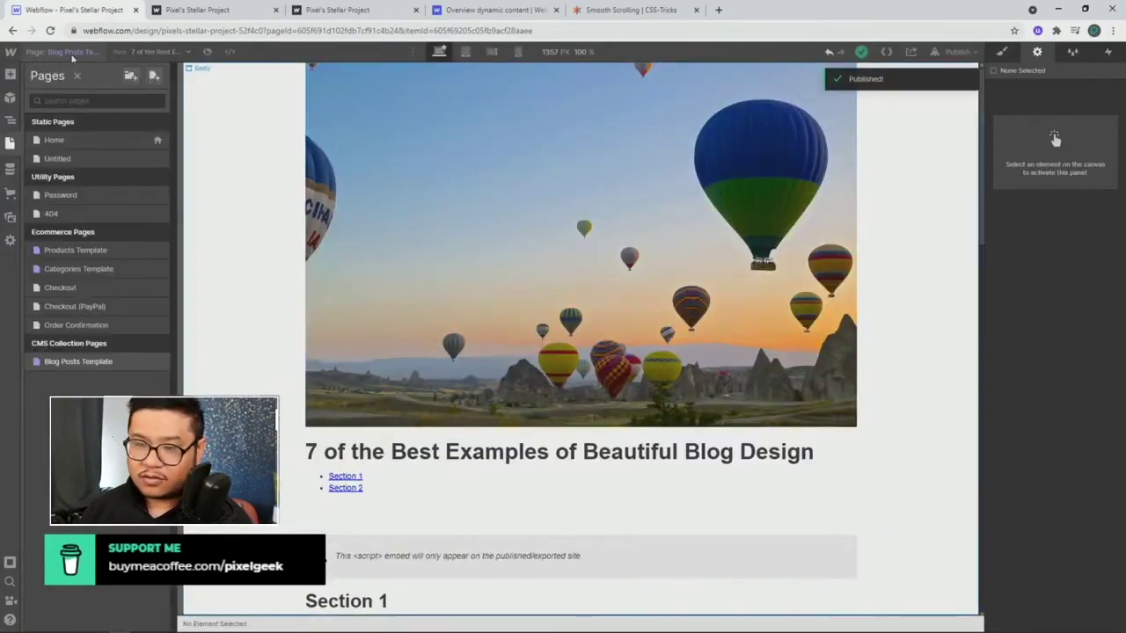
left_click(158, 362)
Replace the template's head code with <style> html { scroll-behavior: smooth; } </style>
scroll(259, 291, "down", 10)
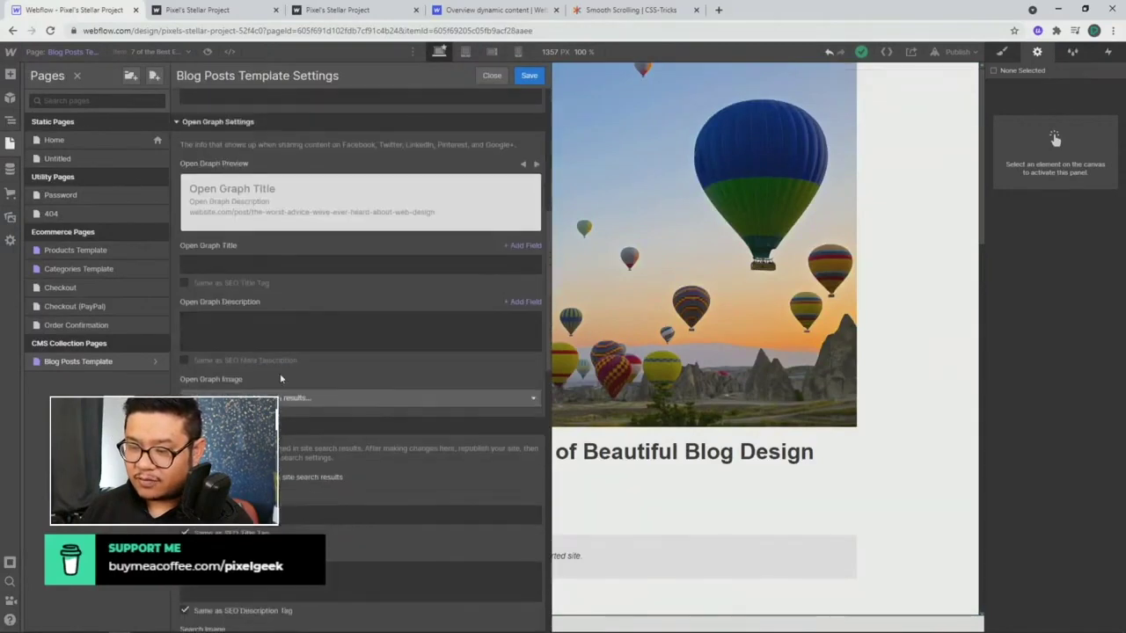
scroll(281, 397, "down", 3)
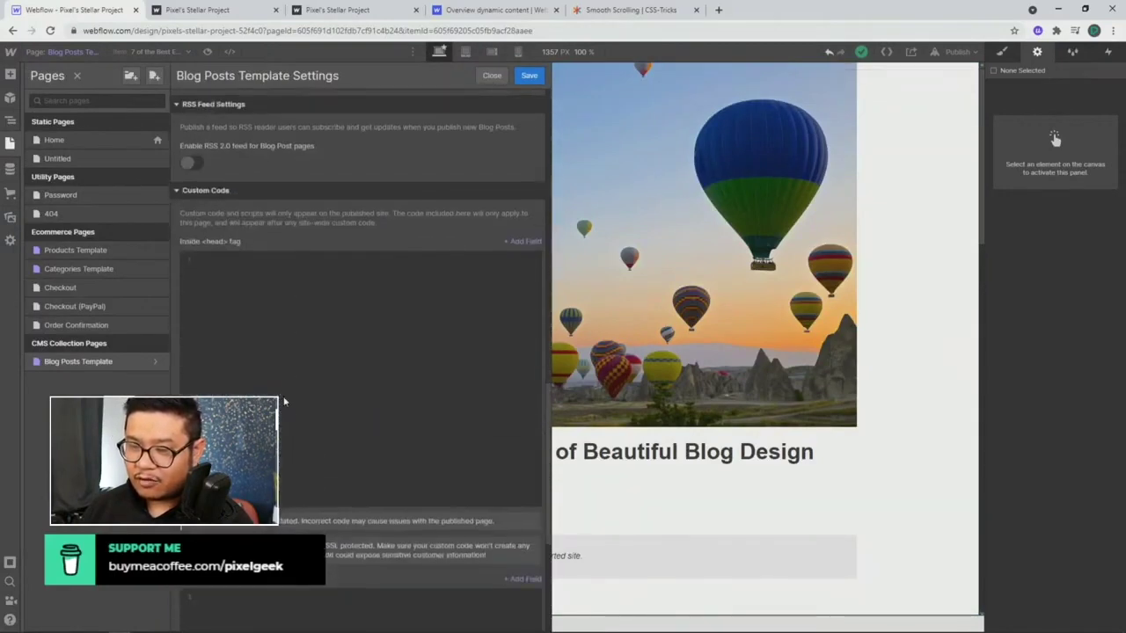
left_click(291, 332)
key("ctrl+a")
key("BackSpace")
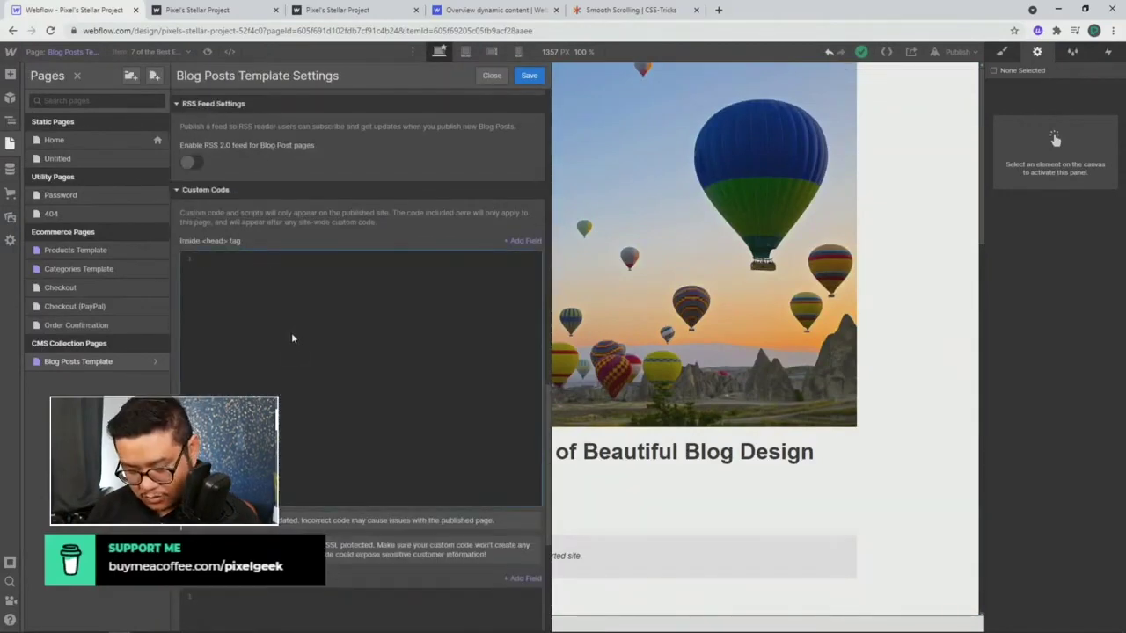
type("<style>")
key("Return")
key("Return")
type("<")
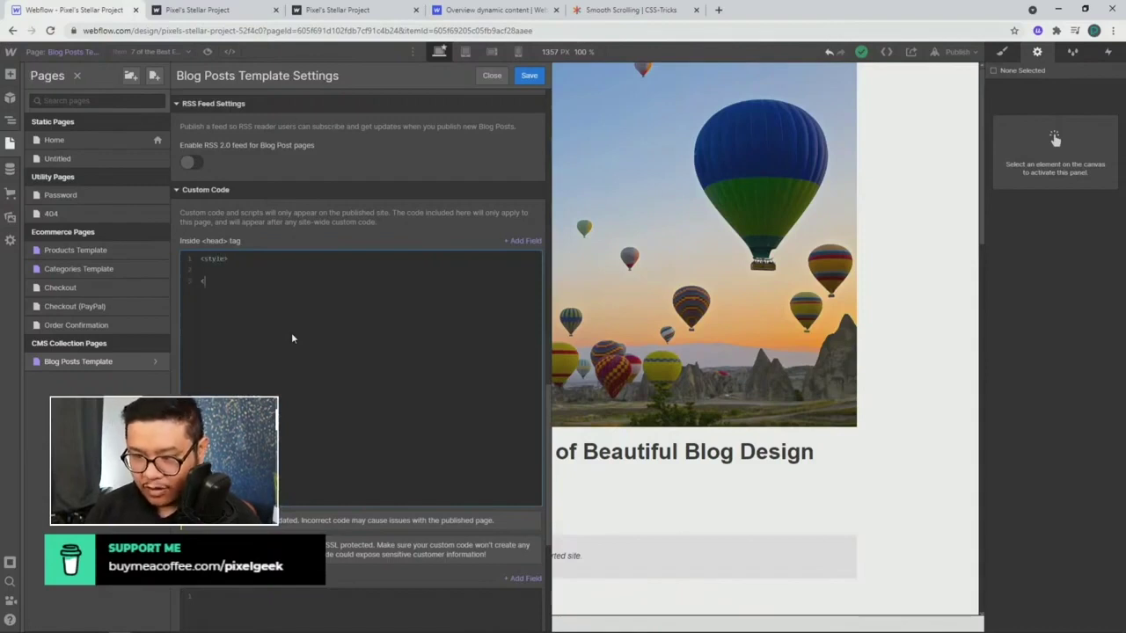
type("/style>")
key("Up")
type("html {   scroll-behavior: smooth; }")
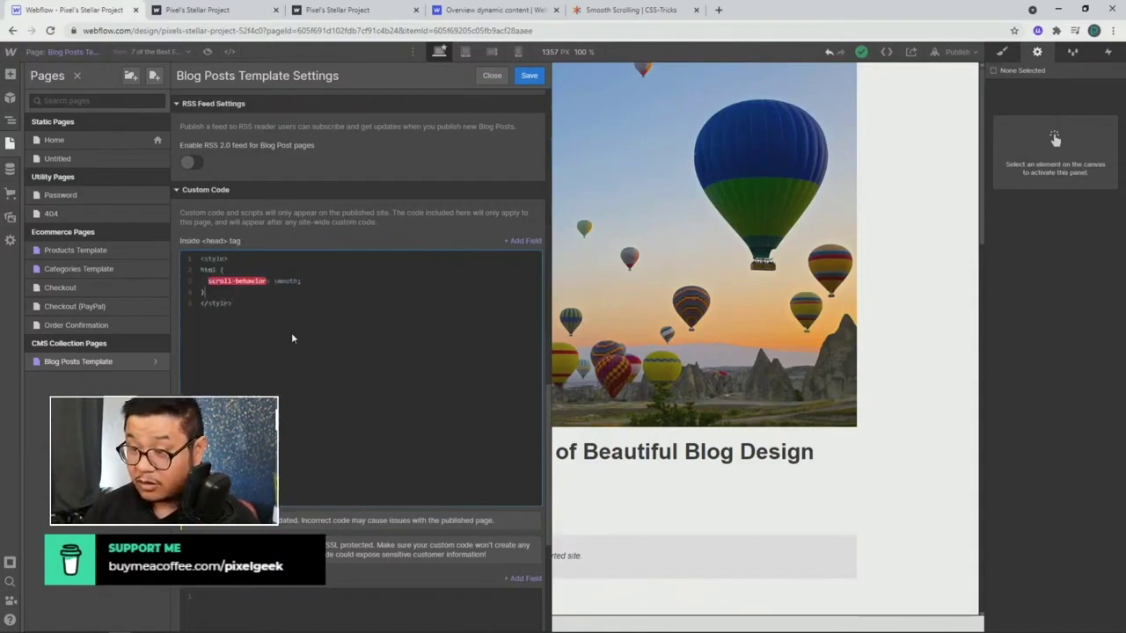
Save the custom code and publish the site to the selected domain
left_click(529, 76)
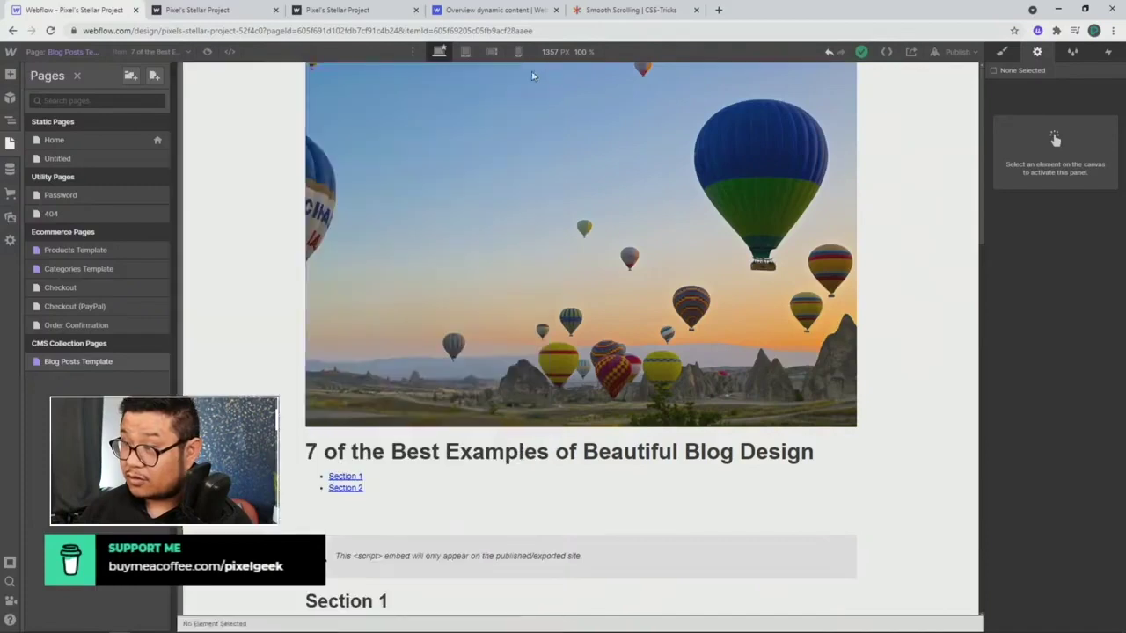
left_click(951, 52)
left_click(897, 221)
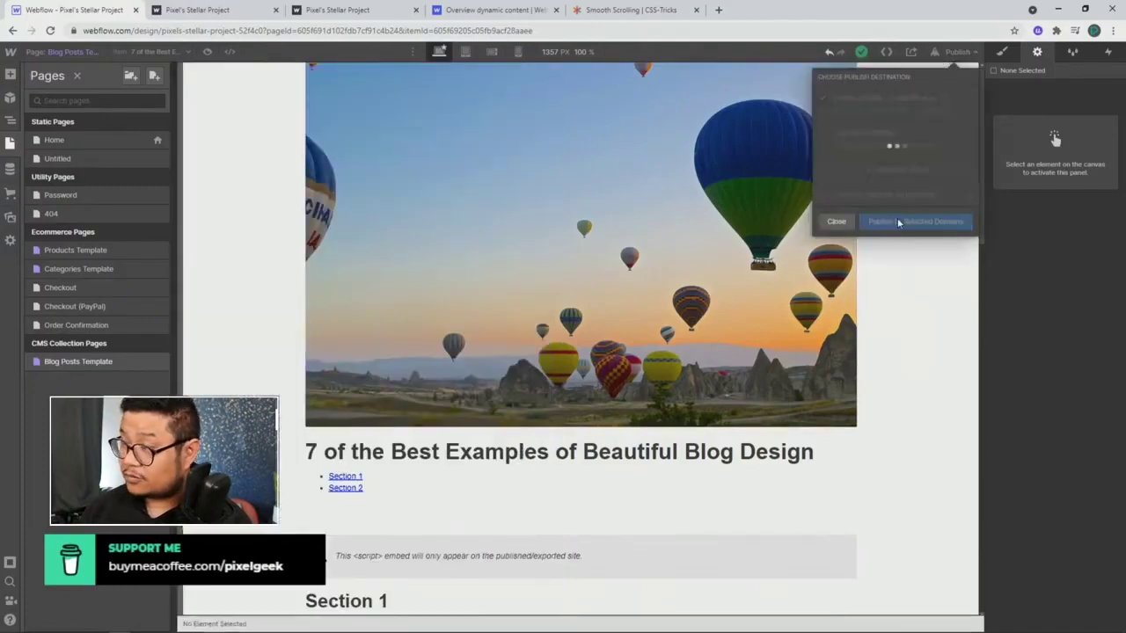
Reload the live post without the section hash and test the Section 1 and Section 2 links
left_click(360, 11)
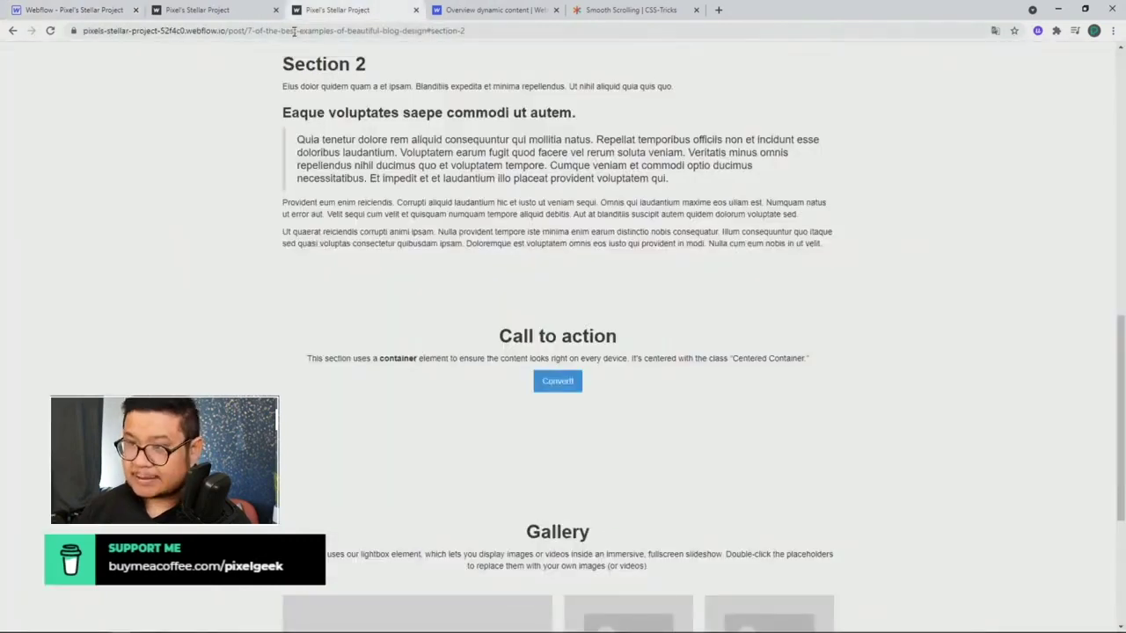
left_click_drag(427, 31, 531, 42)
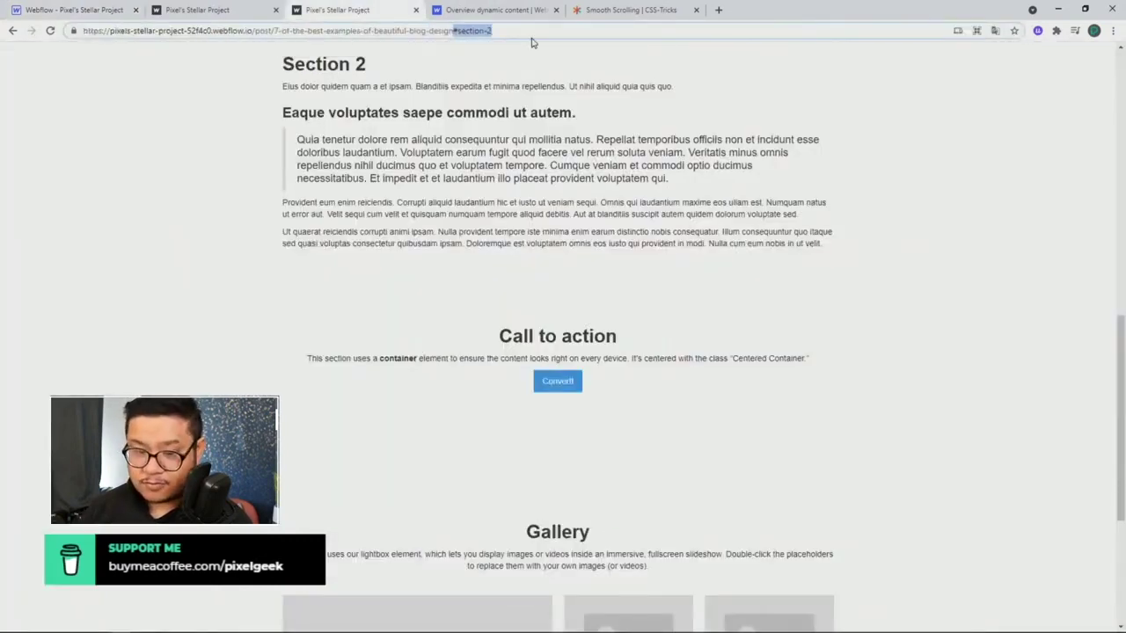
key("BackSpace")
key("Return")
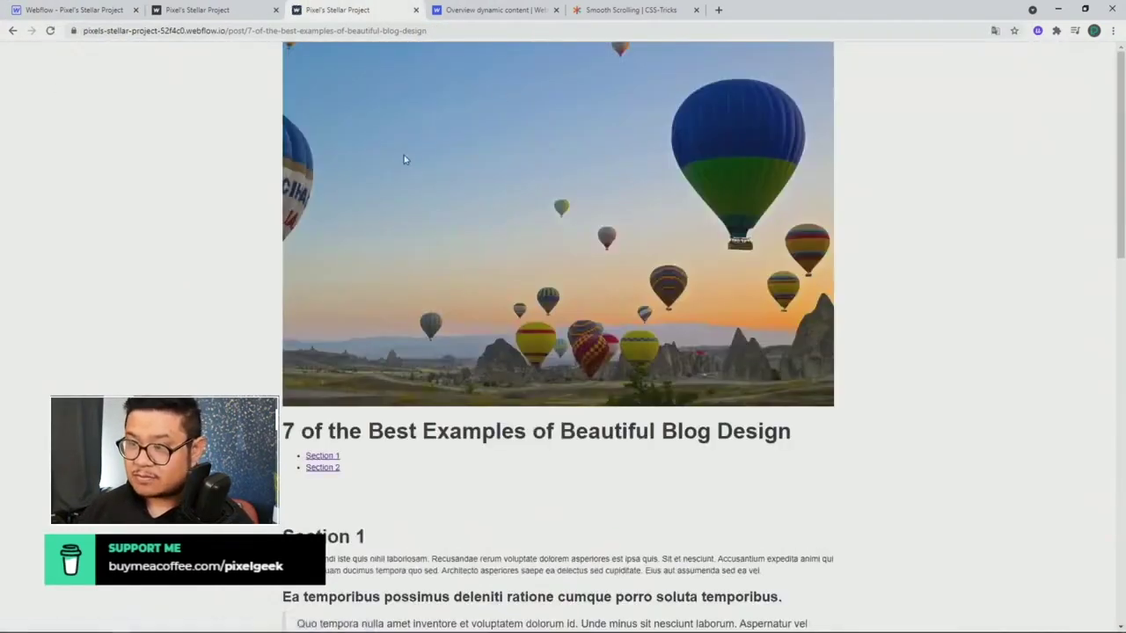
left_click(334, 458)
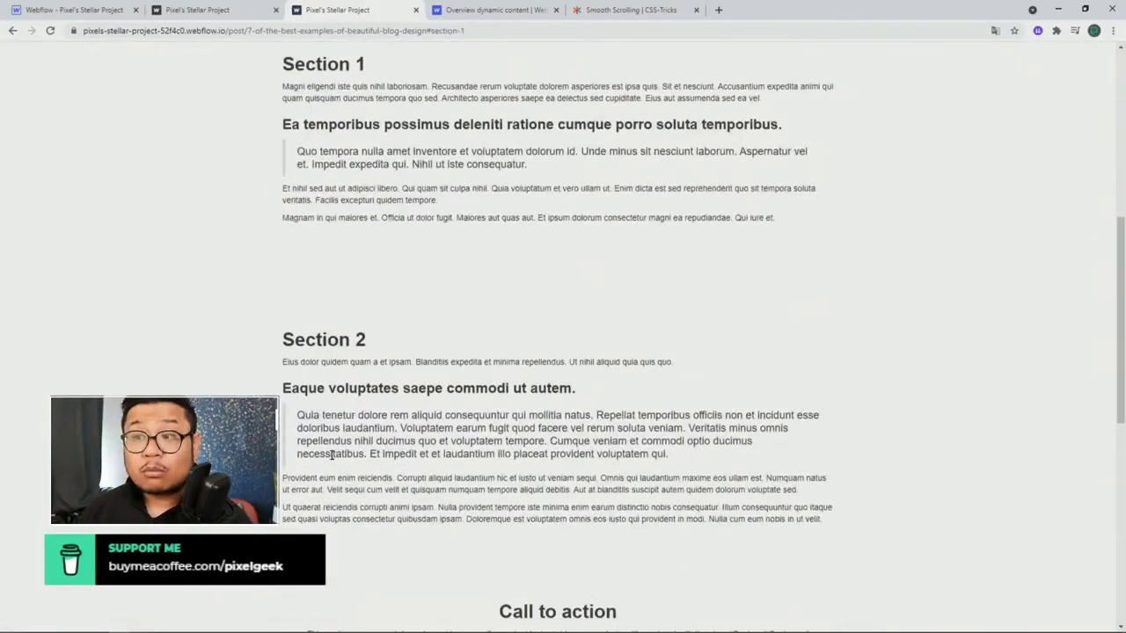
scroll(333, 450, "up", 5)
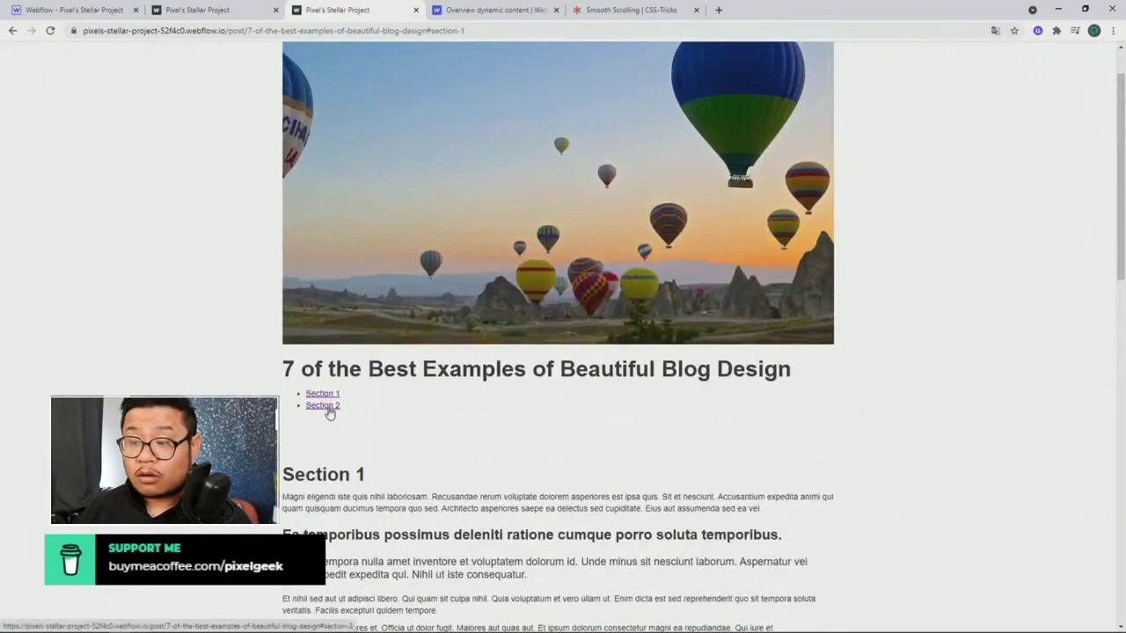
left_click(327, 407)
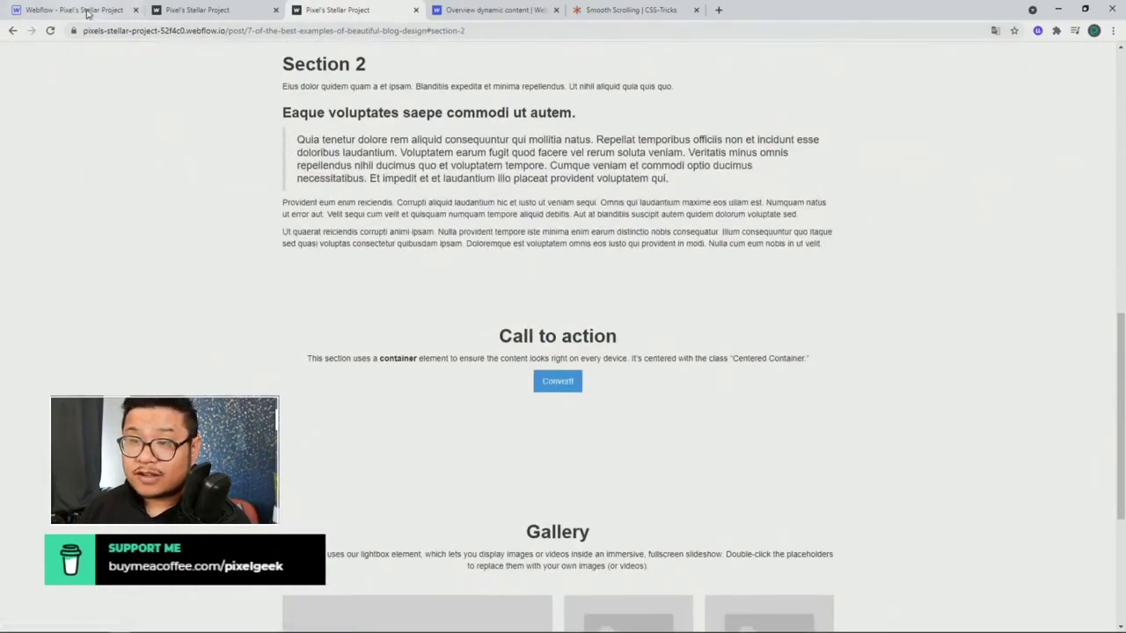
left_click(85, 10)
Open the first Blog Posts CMS item, 7 of the Best Examples, to its Post Body
left_click(9, 168)
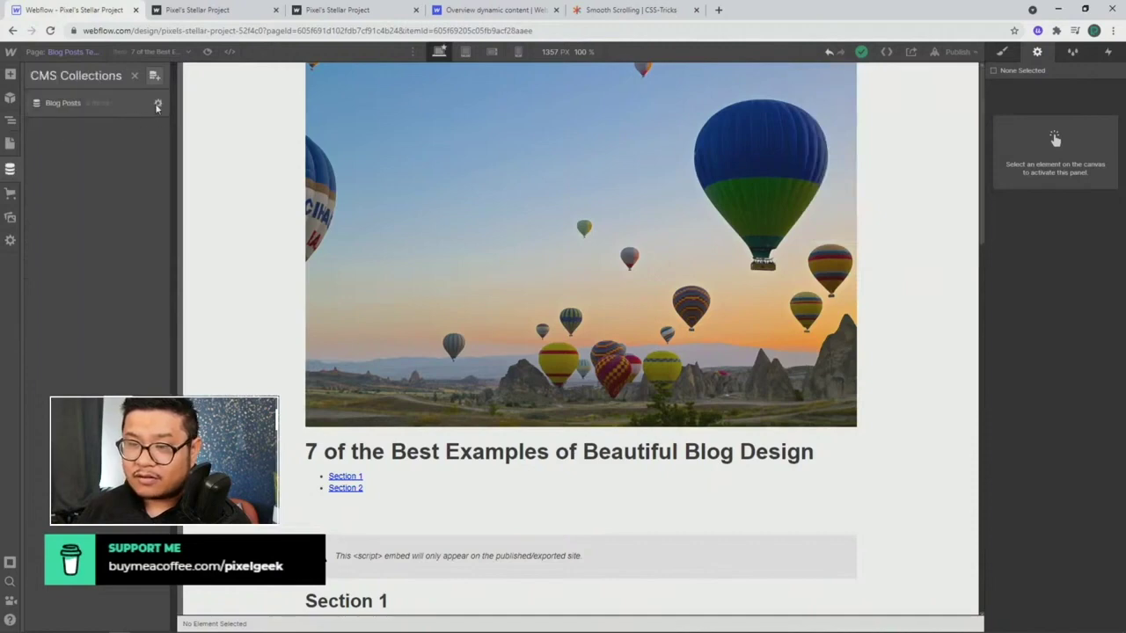
left_click(158, 105)
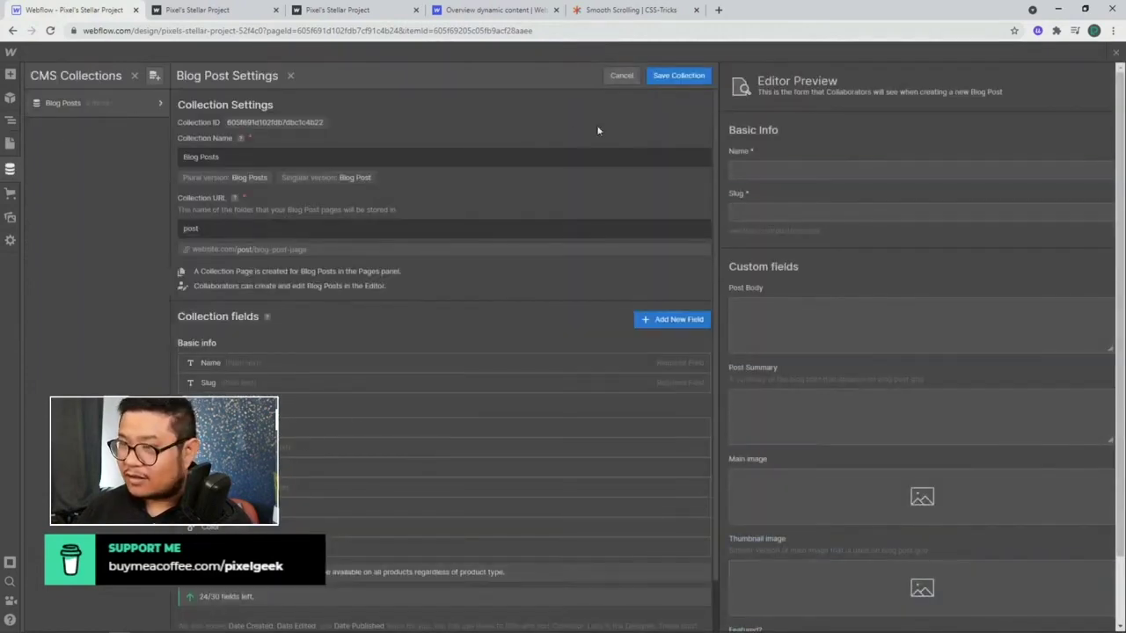
left_click(630, 77)
left_click(244, 117)
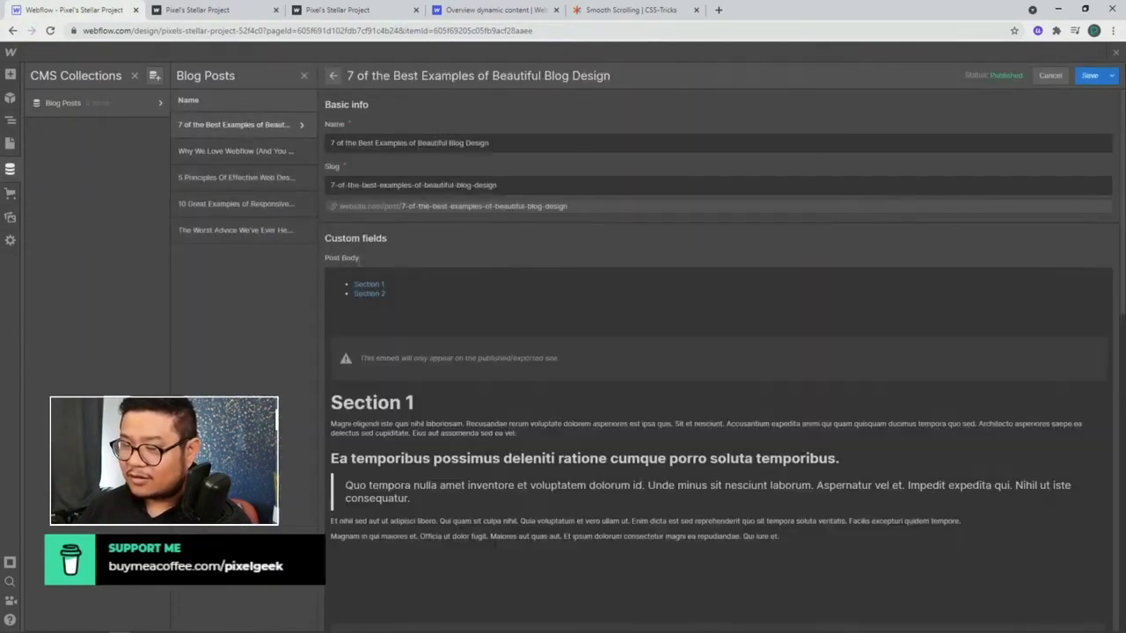
scroll(428, 247, "down", 5)
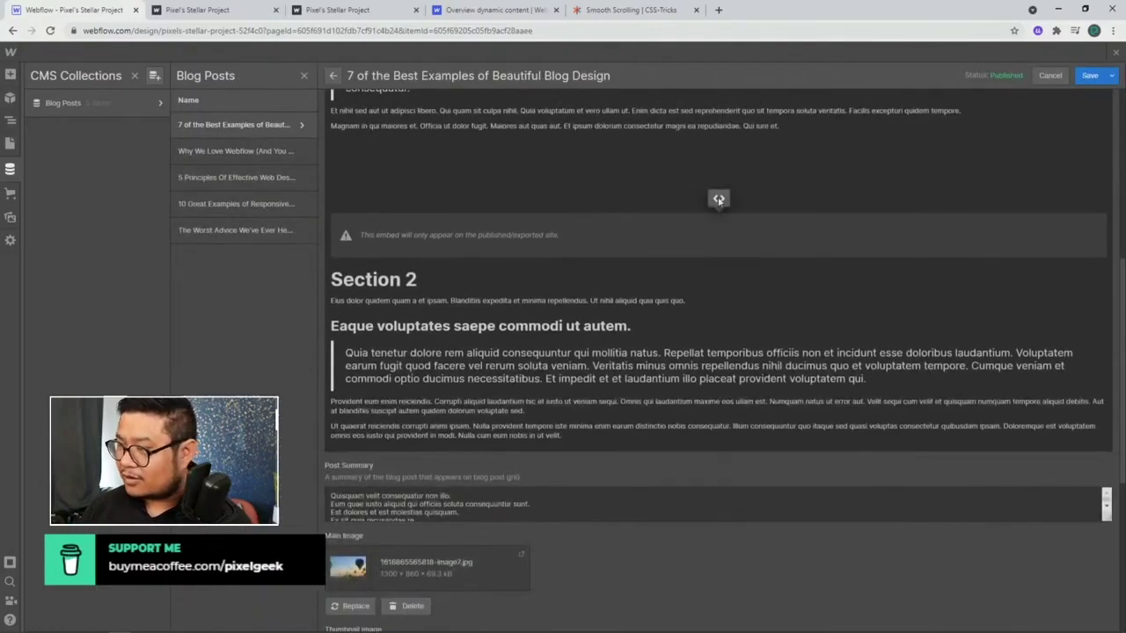
Delete data-scroll-time="1" from the Section 2 anchor embed's code
double_click(429, 242)
left_click_drag(435, 201, 499, 195)
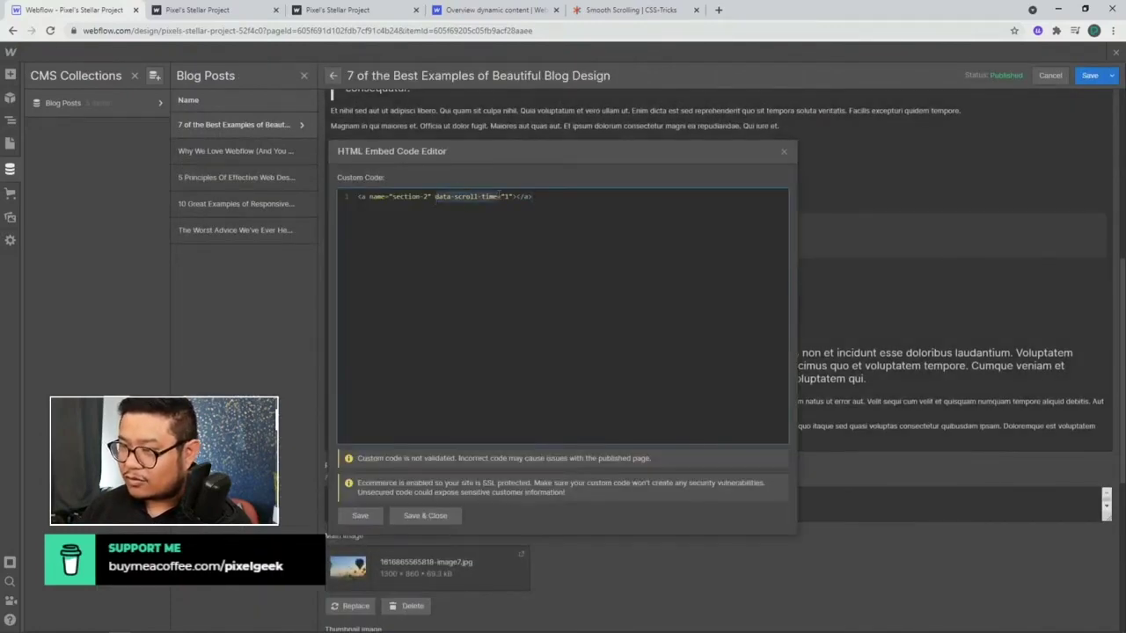
key("BackSpace")
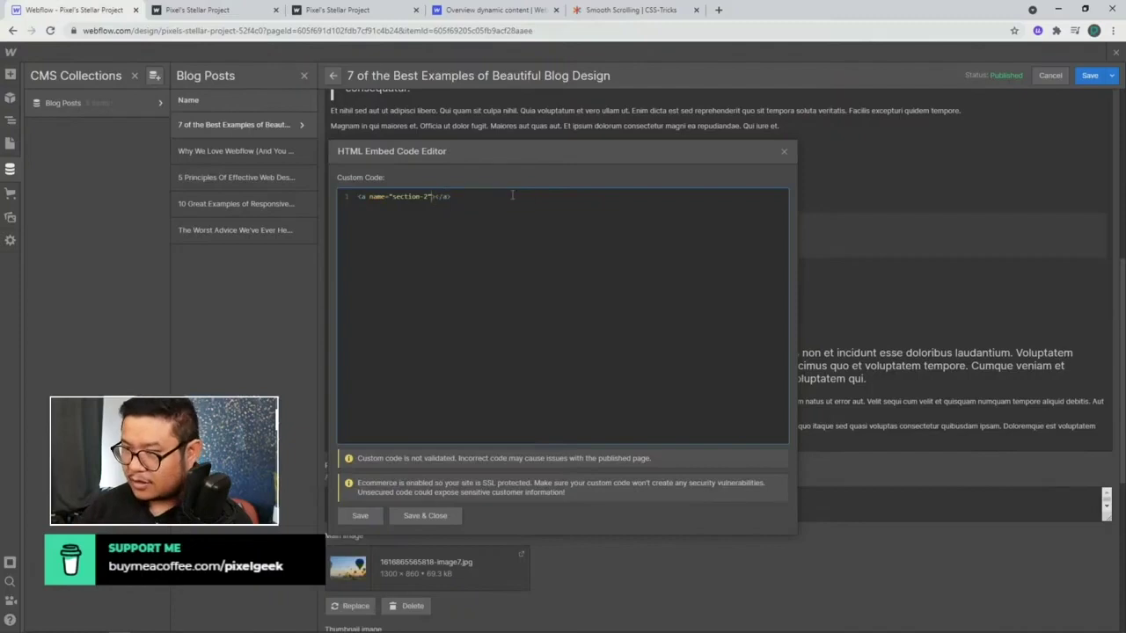
left_click(424, 515)
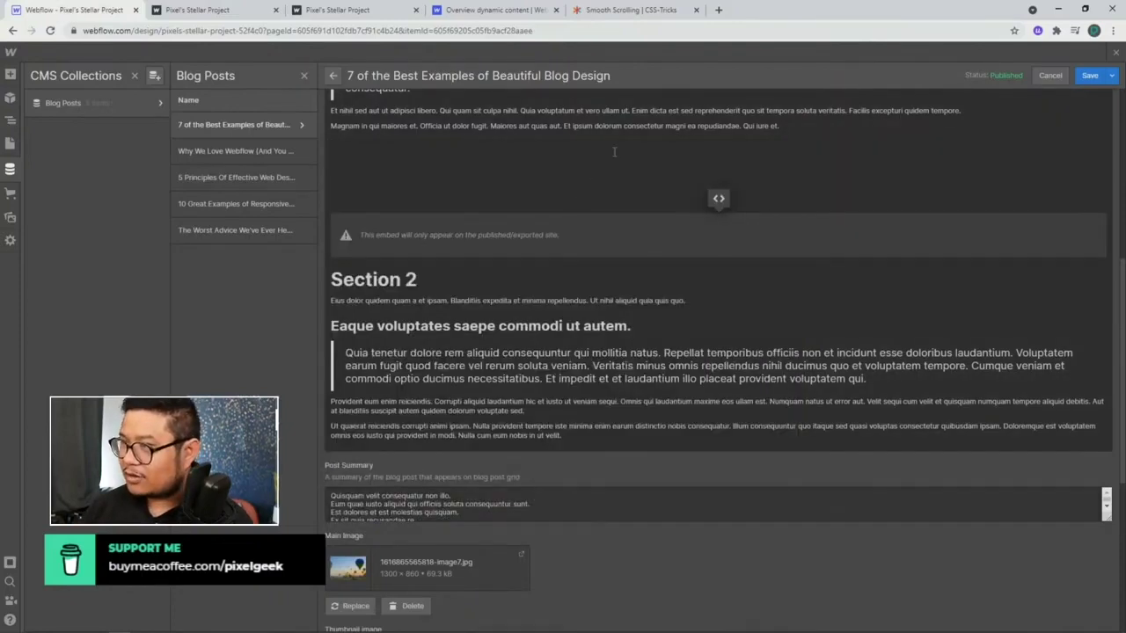
Save the post and publish the site to the selected domain
left_click(1089, 75)
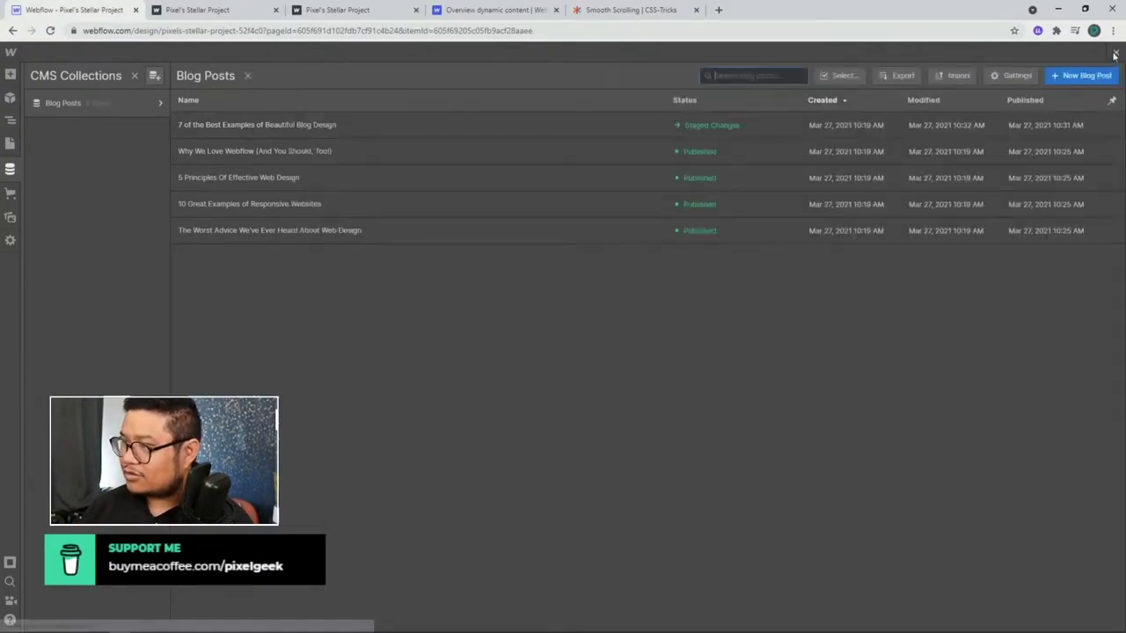
left_click(1114, 54)
left_click(957, 52)
left_click(909, 222)
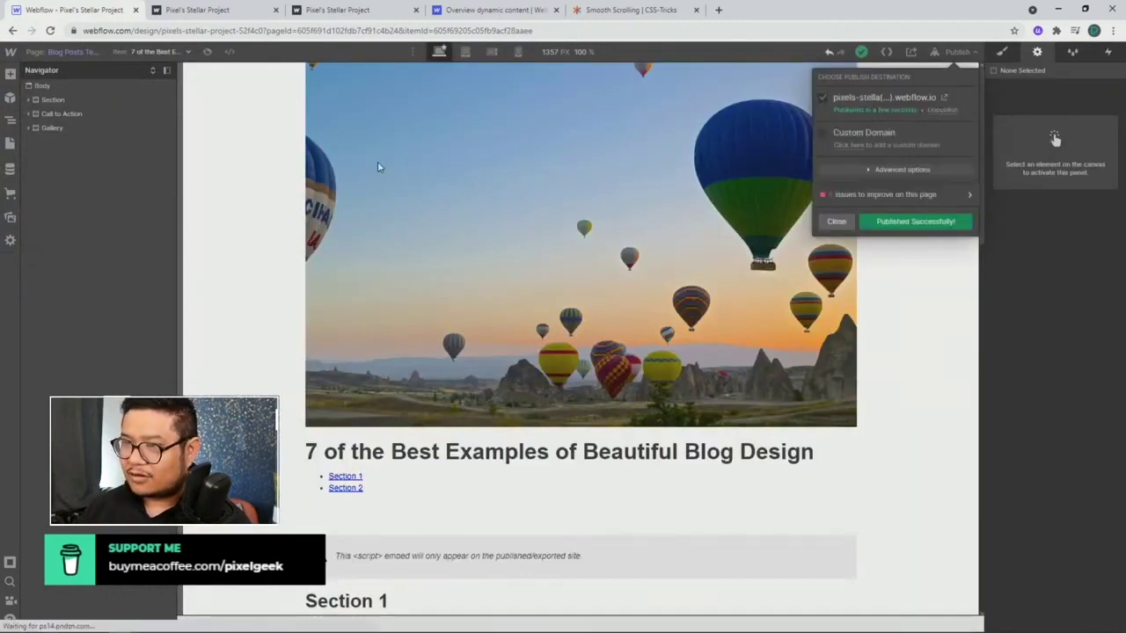
Reload the live post without #section-2 and try the Section 2 and Section 1 links
left_click(328, 15)
scroll(258, 94, "up", 10)
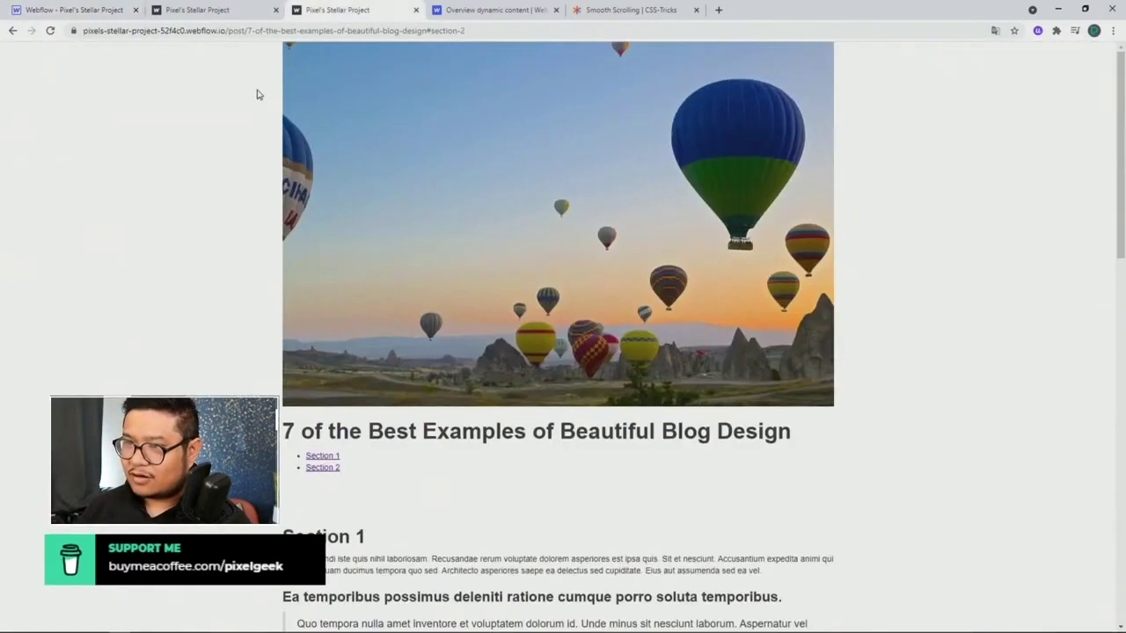
left_click_drag(423, 31, 485, 31)
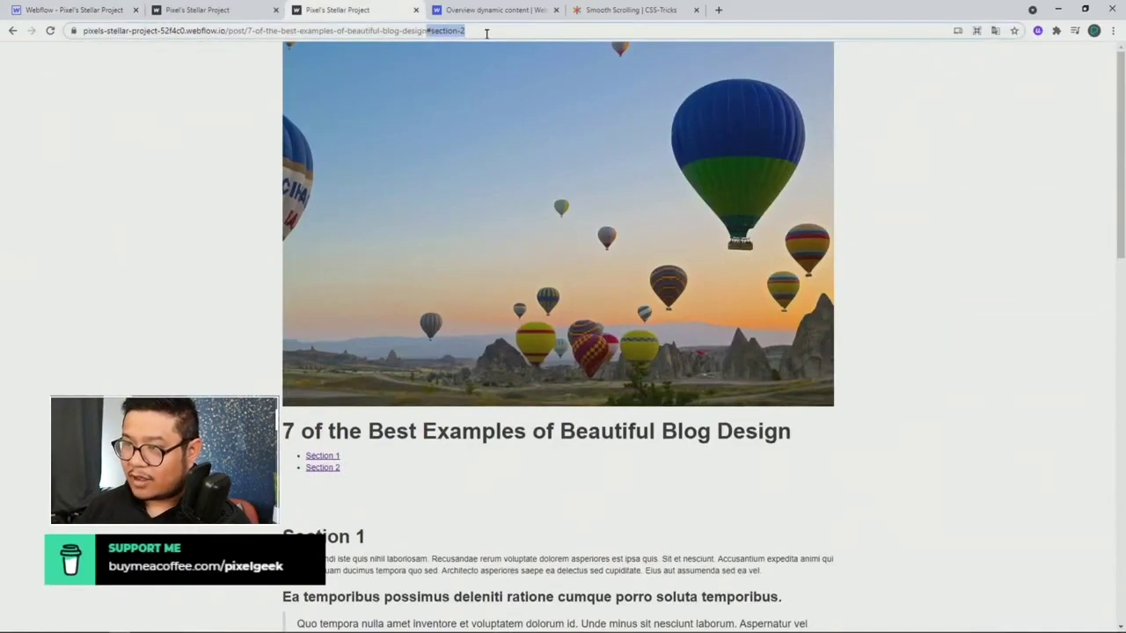
key("BackSpace")
key("Return")
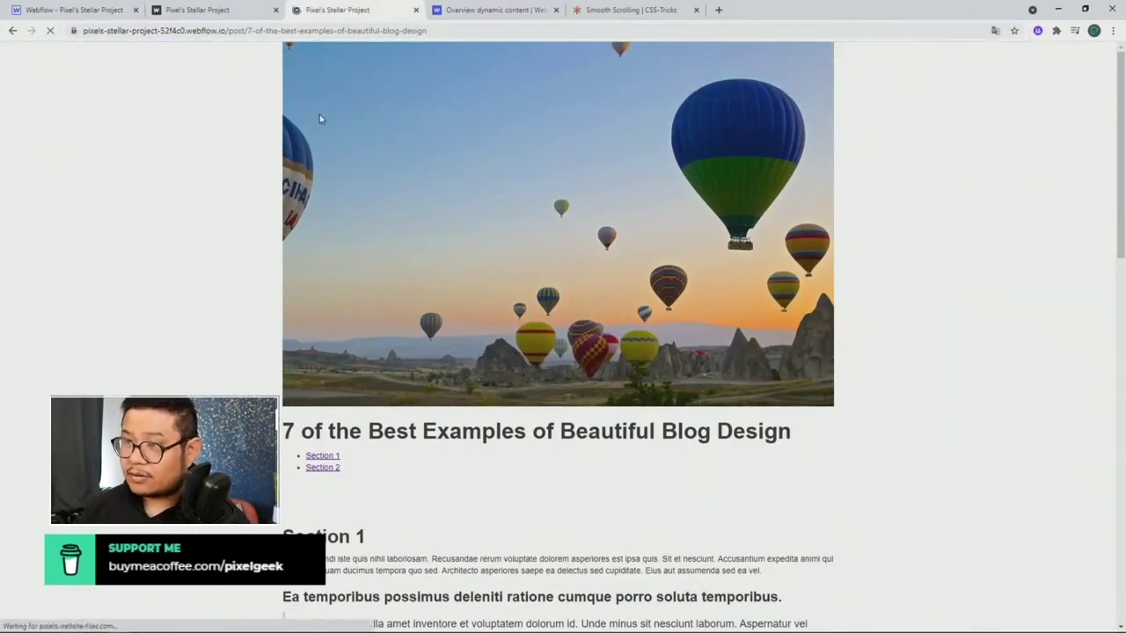
left_click(319, 111)
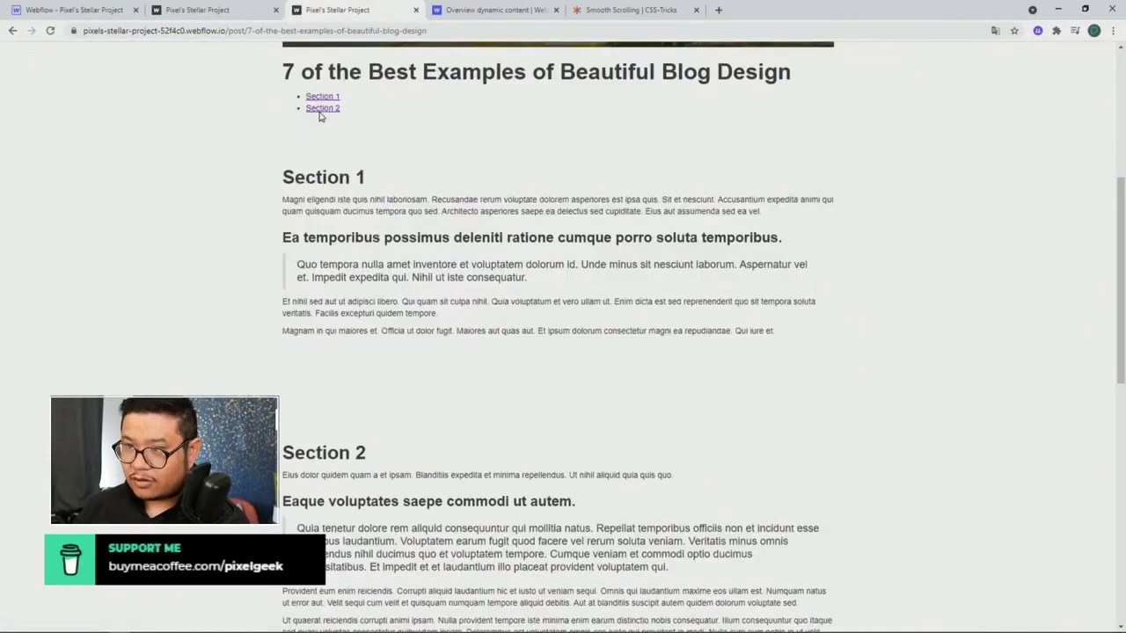
left_click(310, 98)
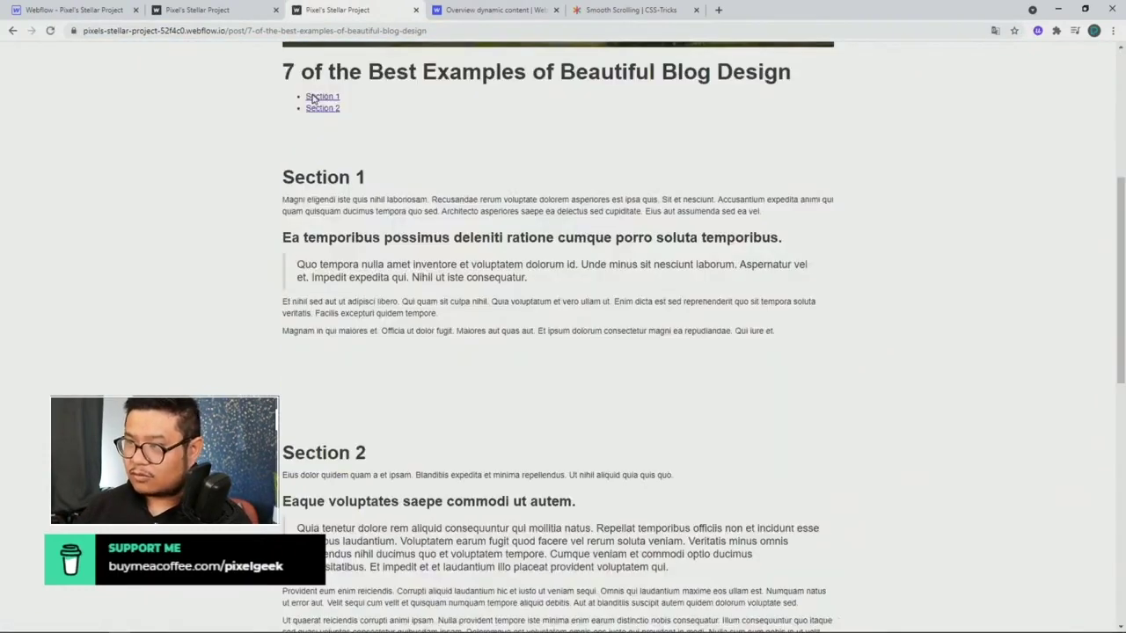
scroll(198, 124, "up", 4)
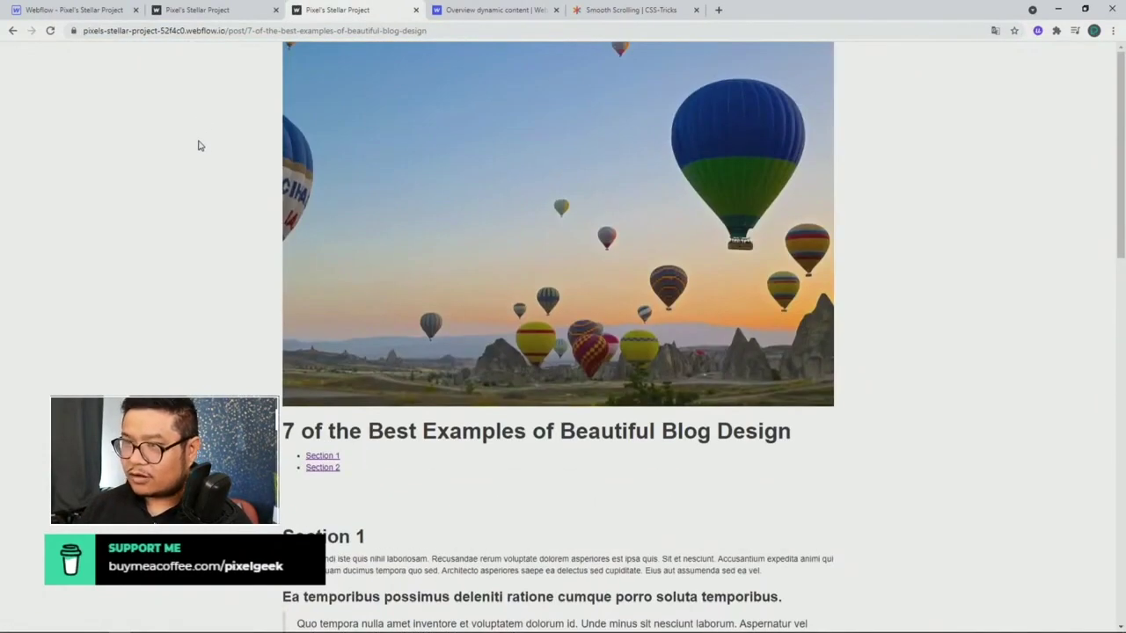
scroll(198, 145, "down", 4)
Refresh the live post and check that Section 1 and Section 2 links smooth-scroll
key("F5")
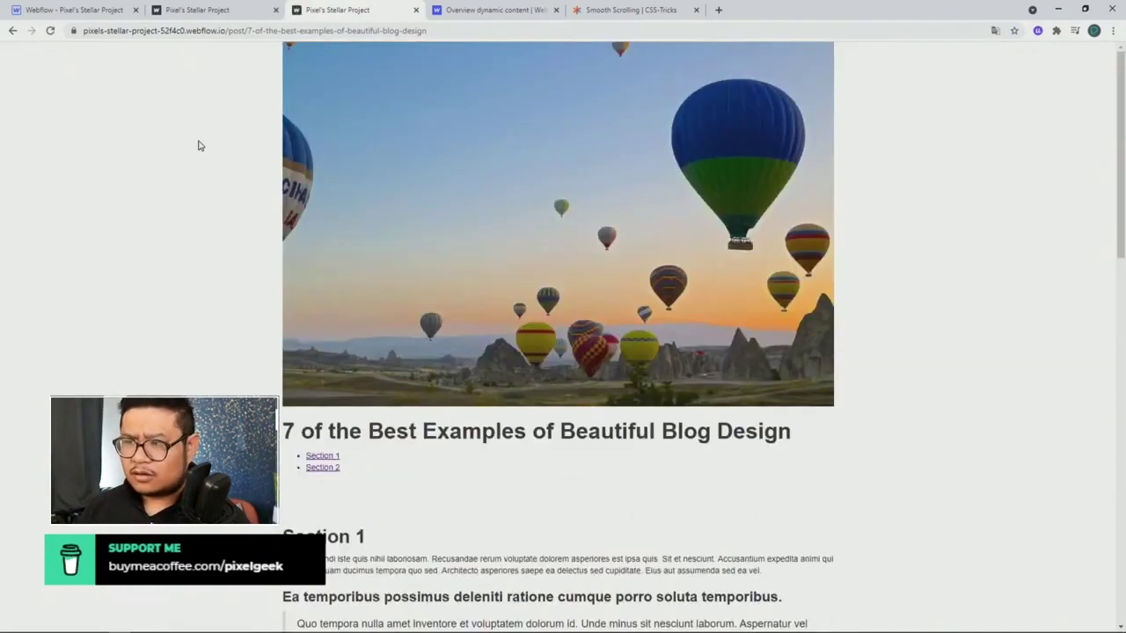
key("F5")
key("F5")
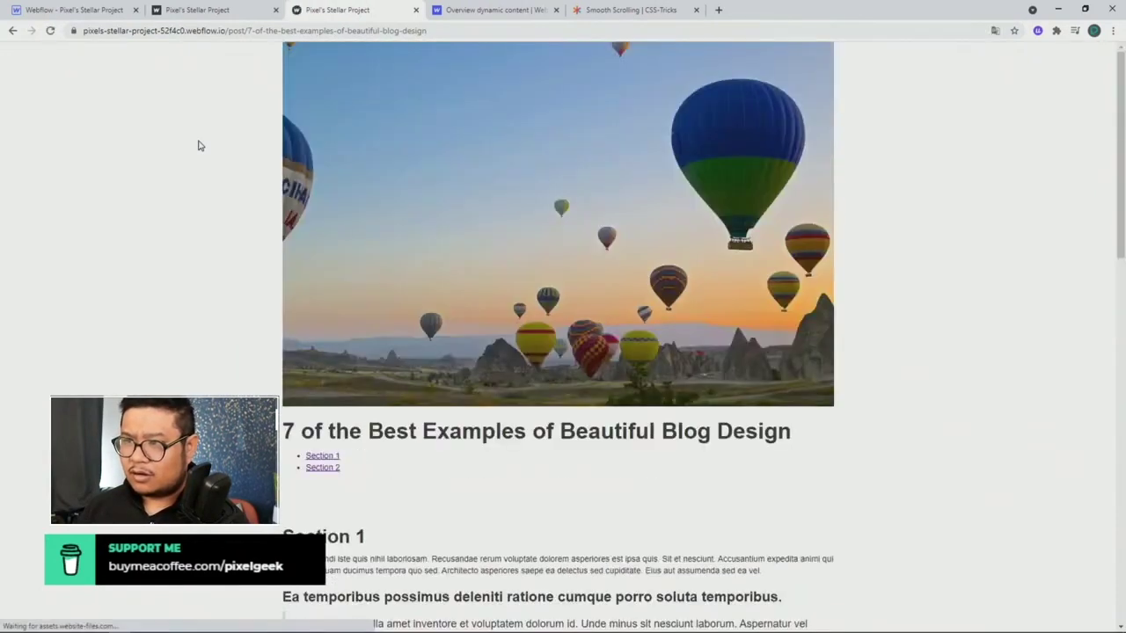
left_click(327, 458)
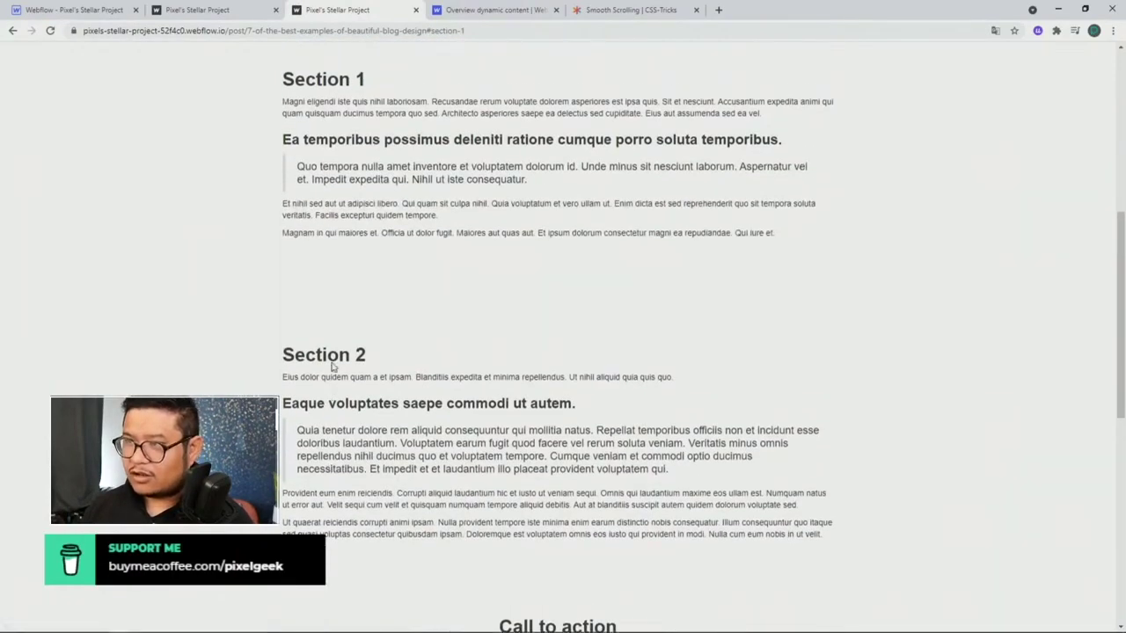
scroll(338, 351, "up", 5)
left_click(320, 469)
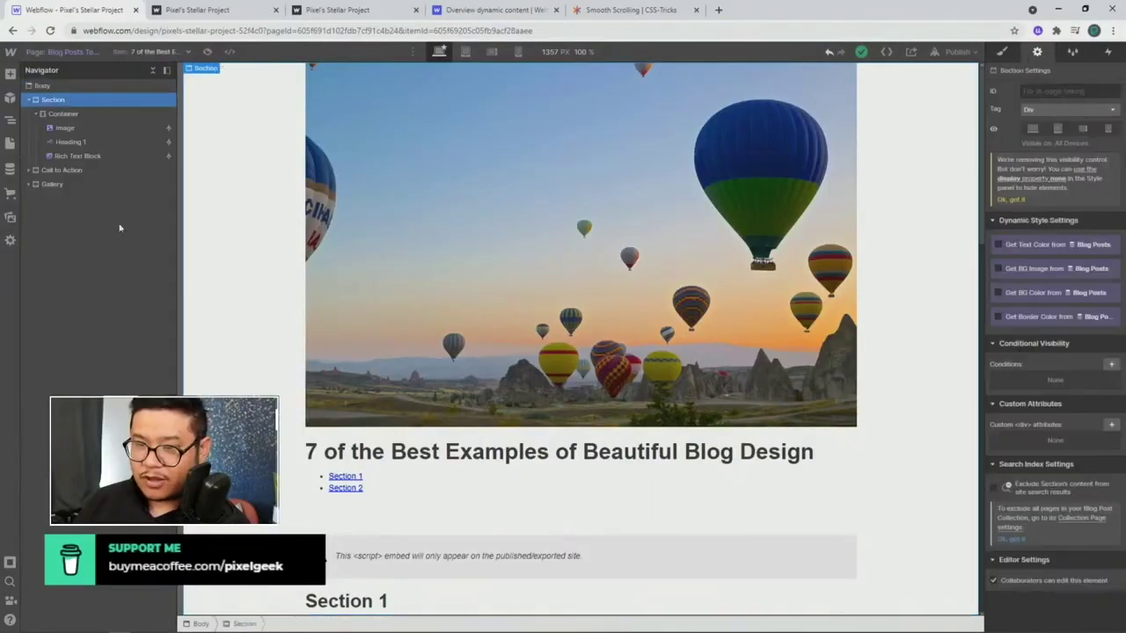
Jump to the Static content and Dynamic content sections of the dynamic content lesson, then return to the Designer tab
left_click(494, 9)
scroll(603, 331, "up", 10)
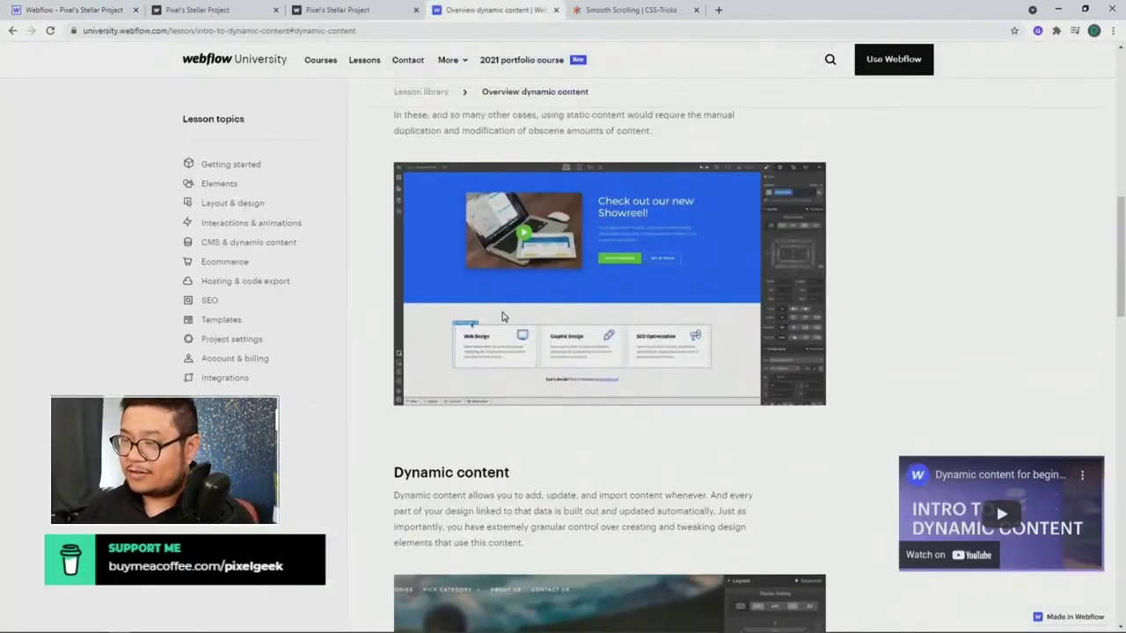
left_click(445, 271)
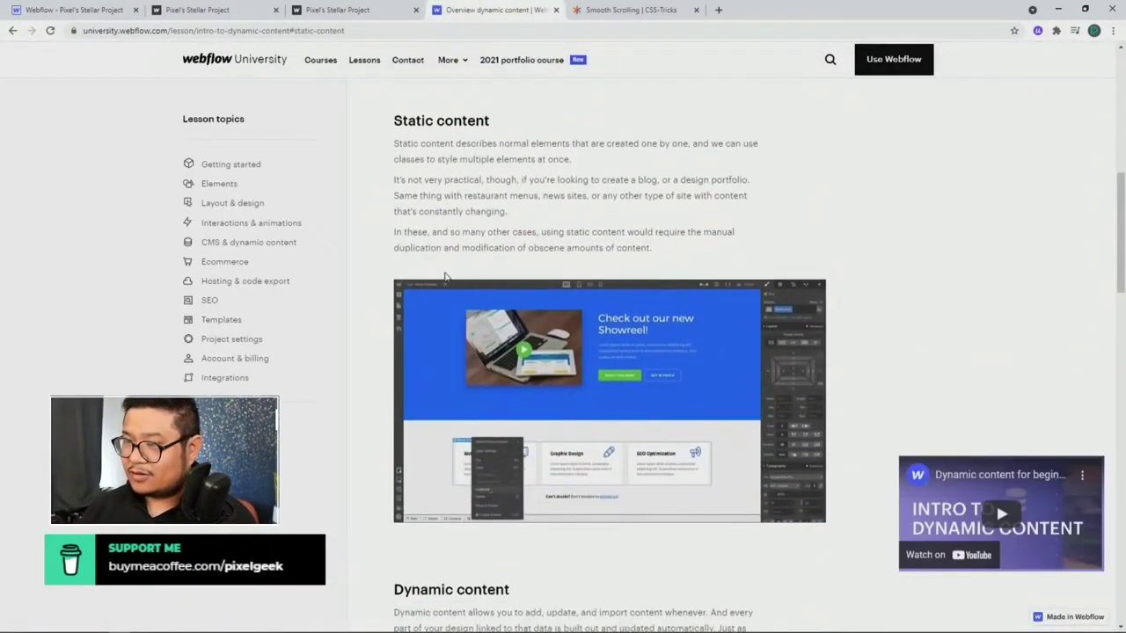
scroll(447, 263, "up", 2)
left_click(450, 230)
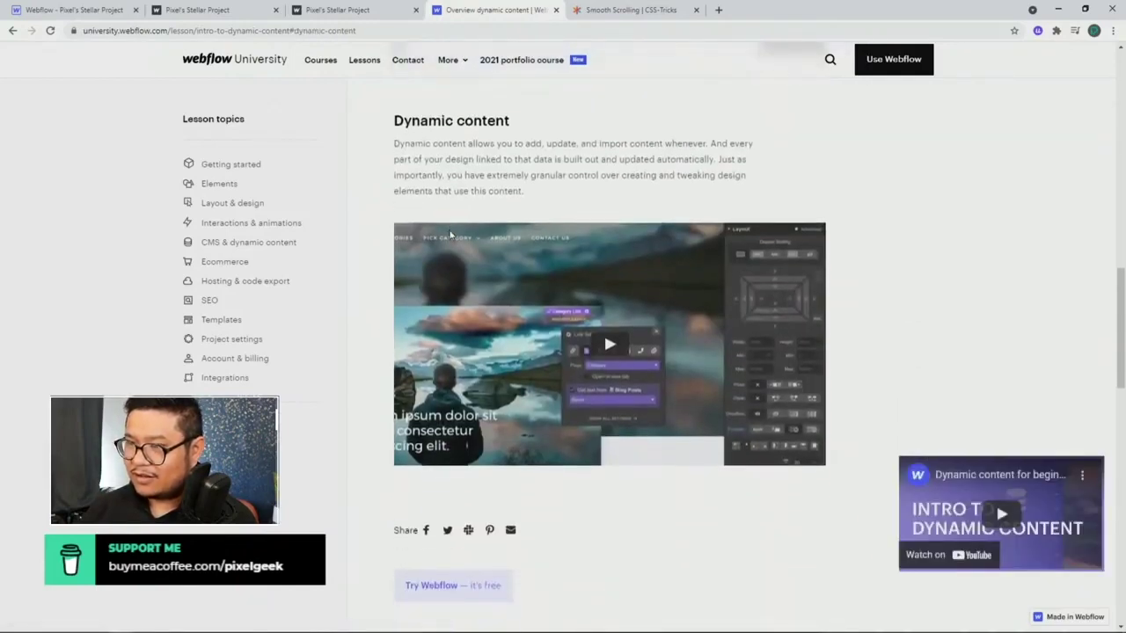
scroll(450, 234, "up", 10)
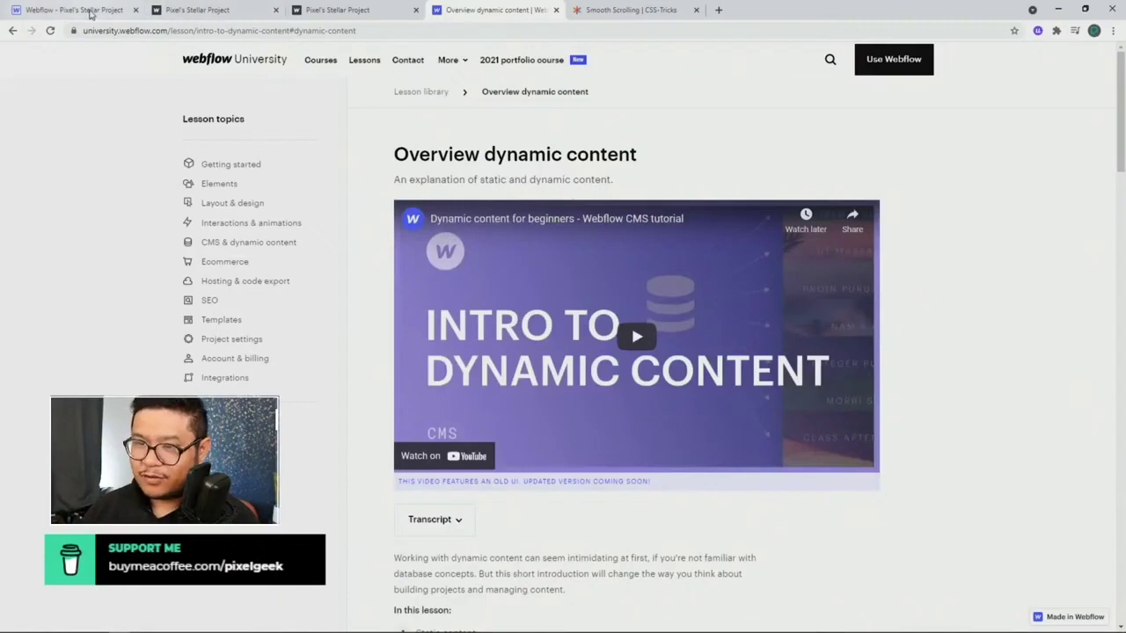
left_click(90, 10)
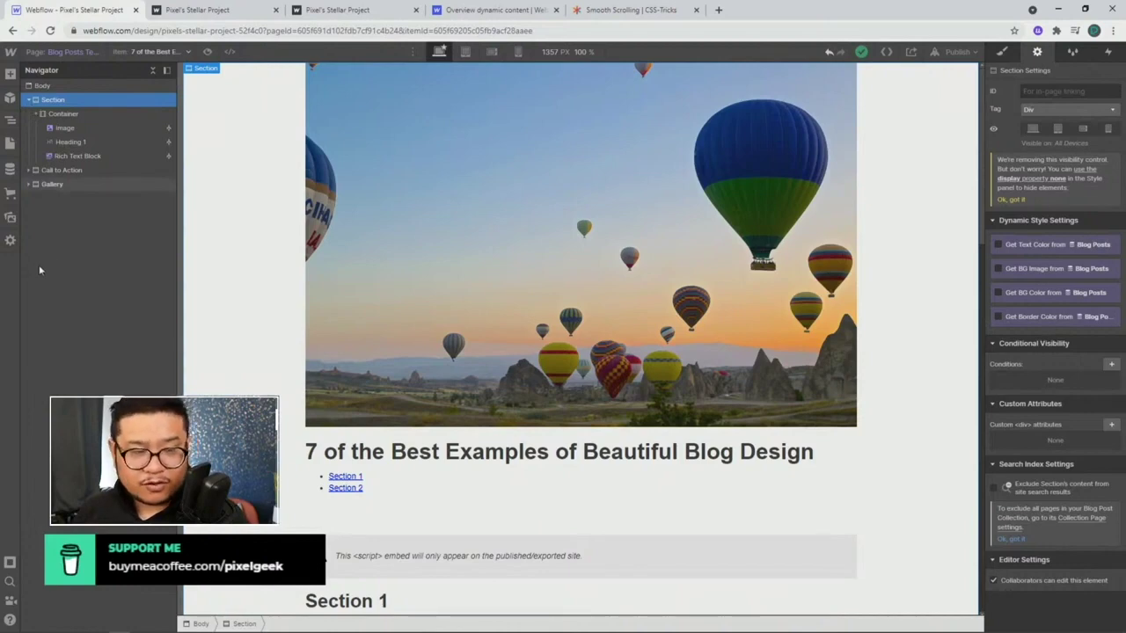
Open the '7 of the Best Examples of Beautiful Blog Design' post from the Blog Posts collection
left_click(9, 174)
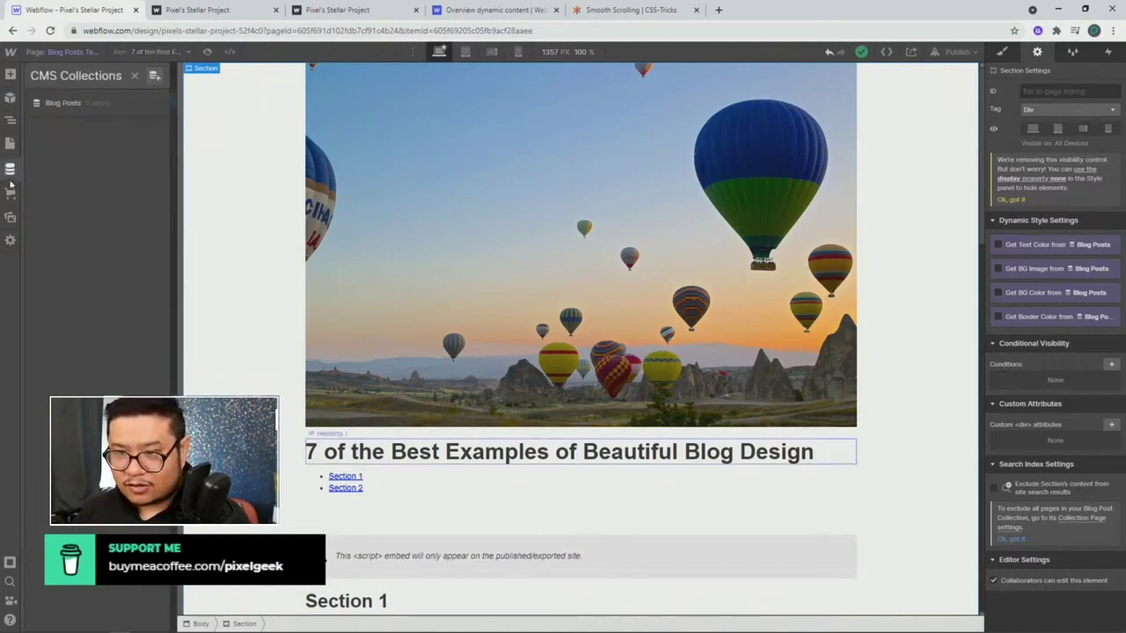
left_click(65, 104)
left_click(231, 130)
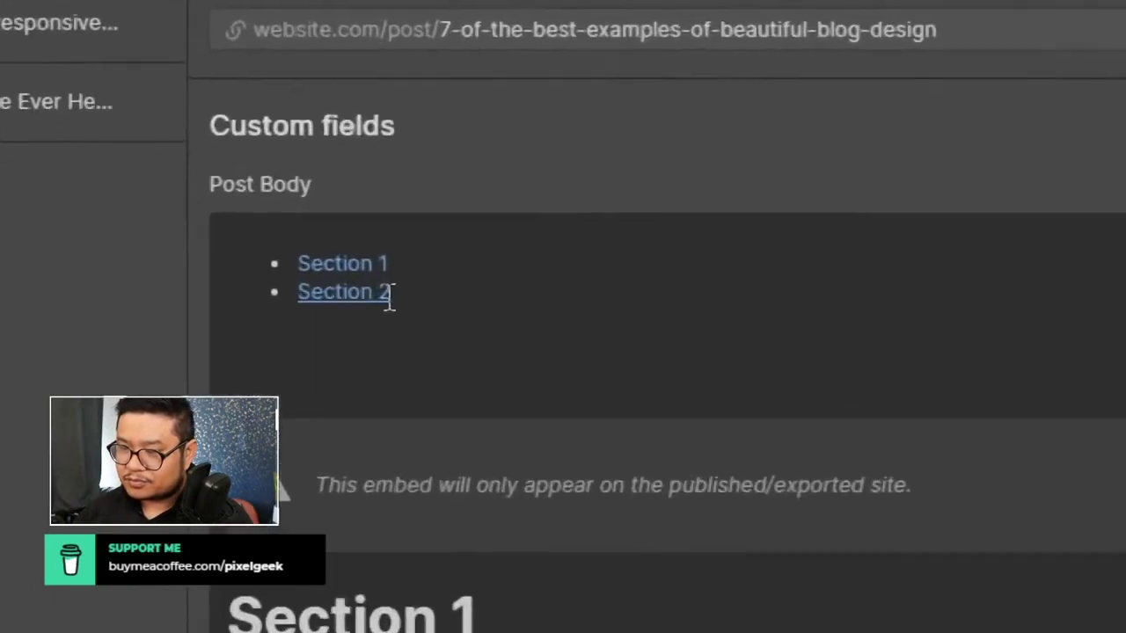
Check that the Section 1 and Section 2 links target #section-1 and #section-2, then view the section-1 embed code
left_click(359, 276)
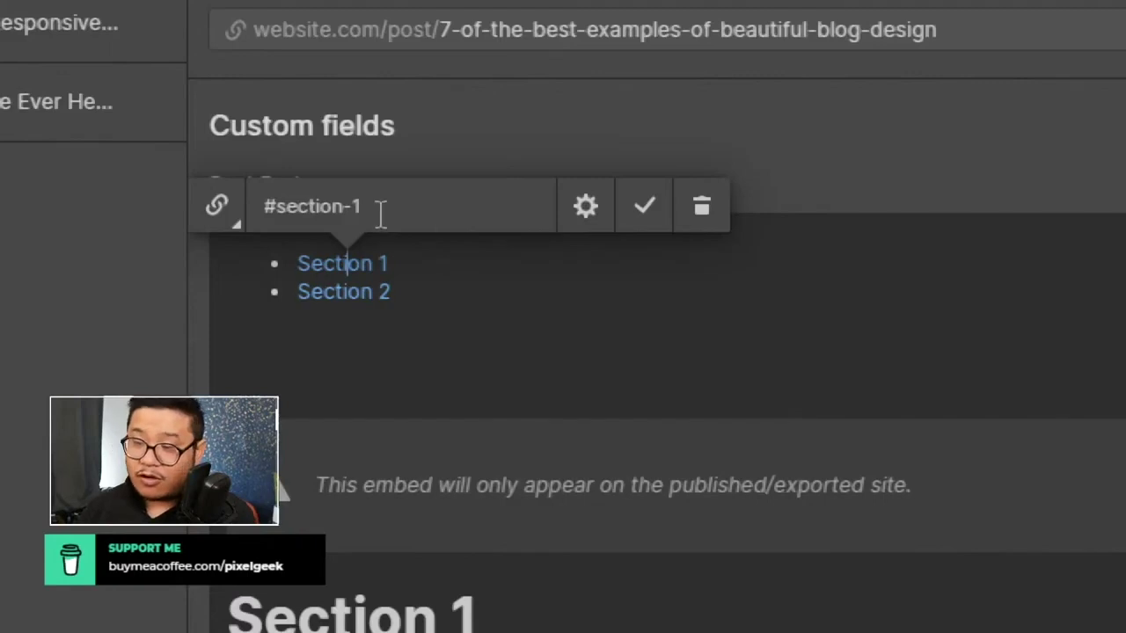
left_click_drag(379, 208, 278, 204)
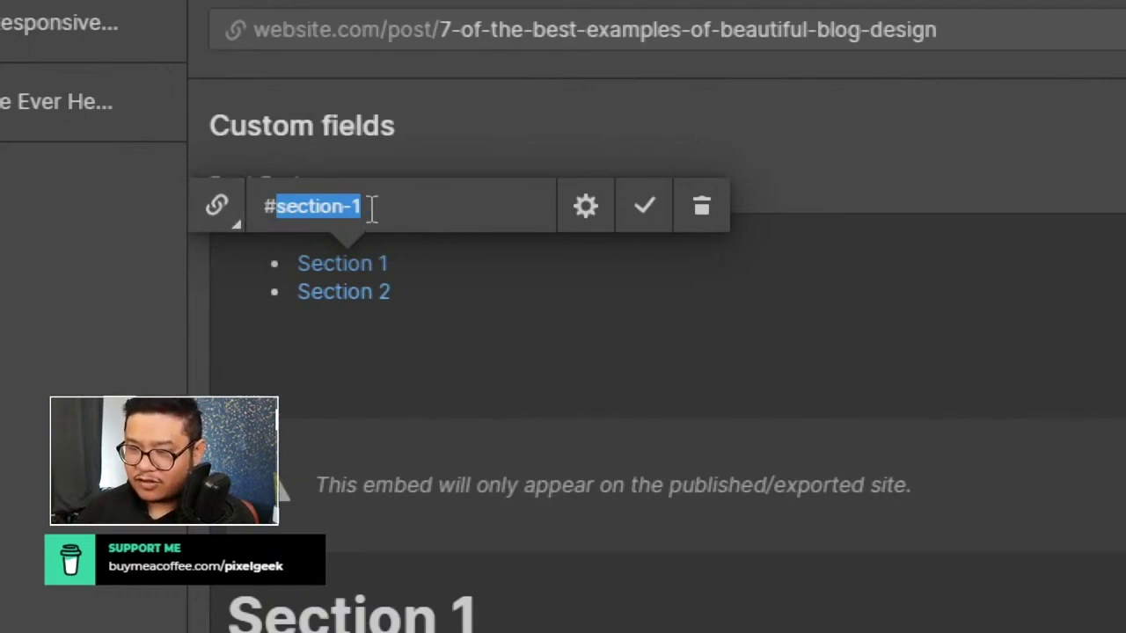
left_click(354, 293)
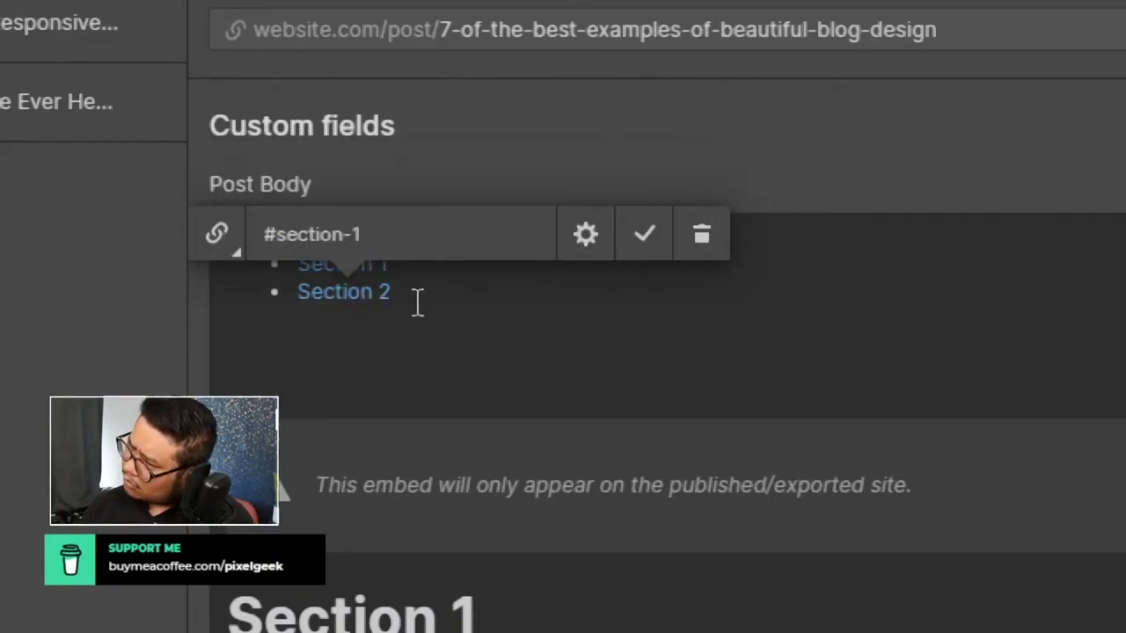
left_click(390, 291)
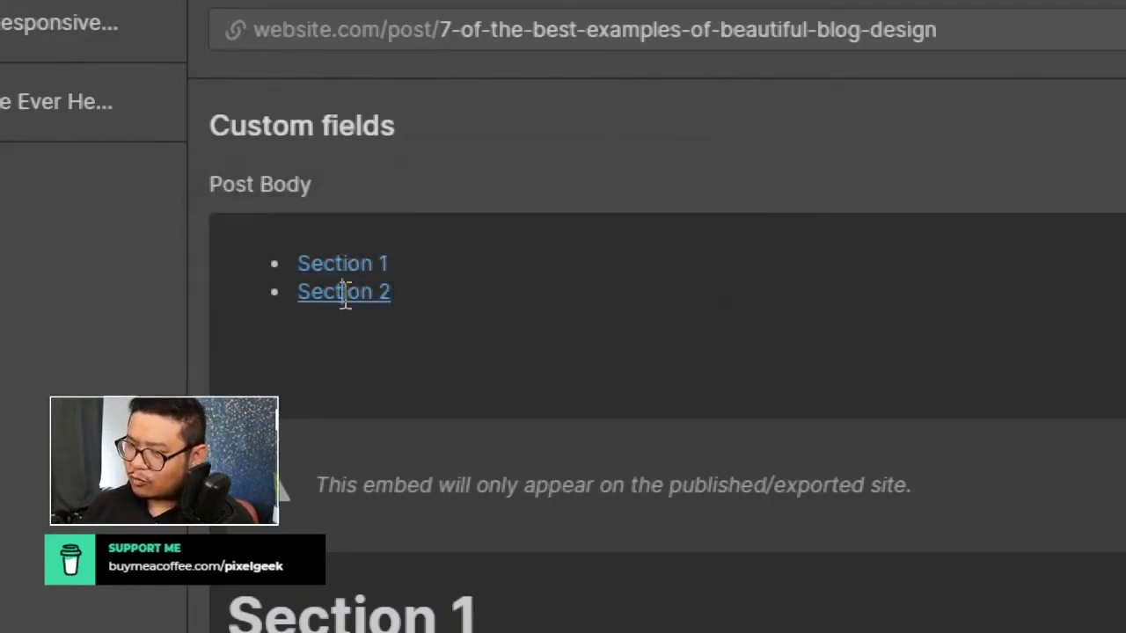
left_click(319, 262)
left_click(313, 293)
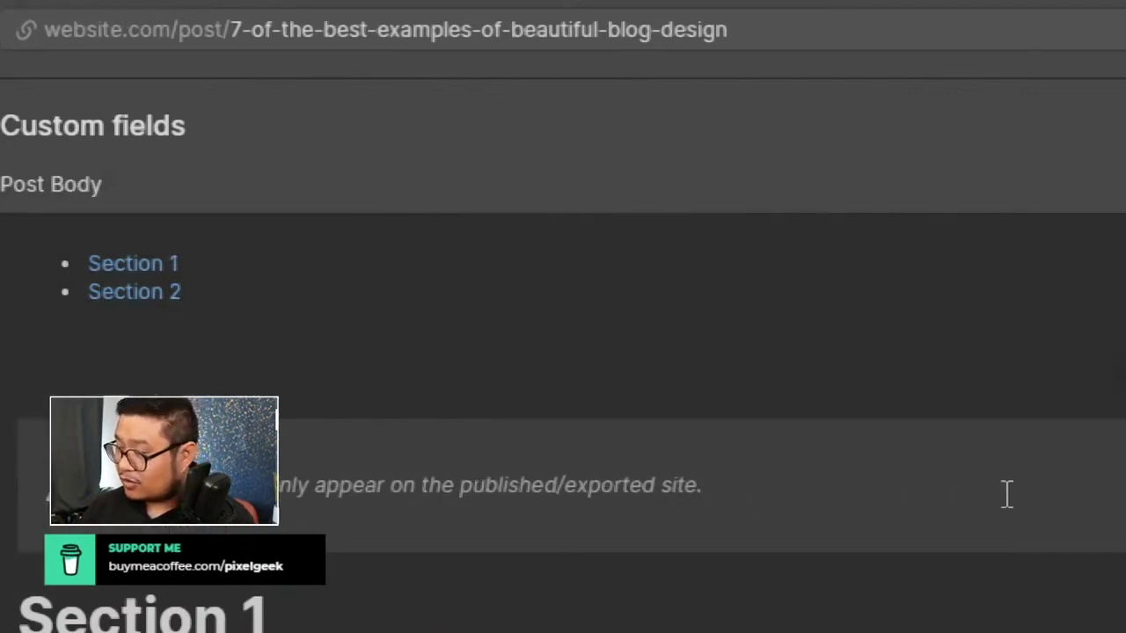
left_click(1013, 384)
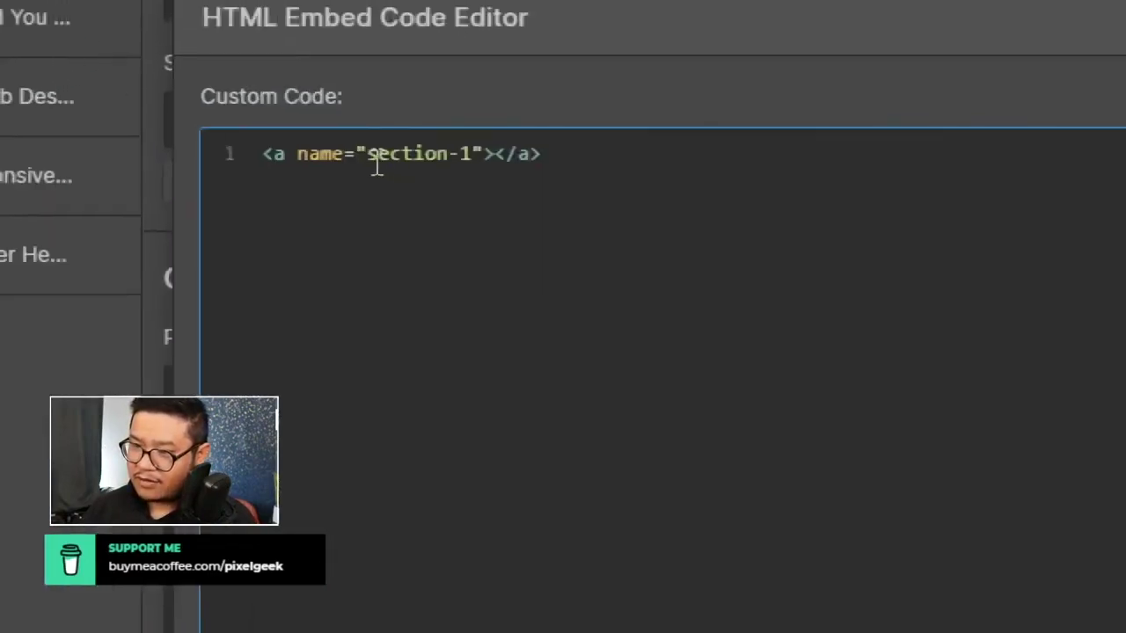
Add and remove an href="" attribute in the section-1 anchor tag, then save and close the embed
left_click(283, 158)
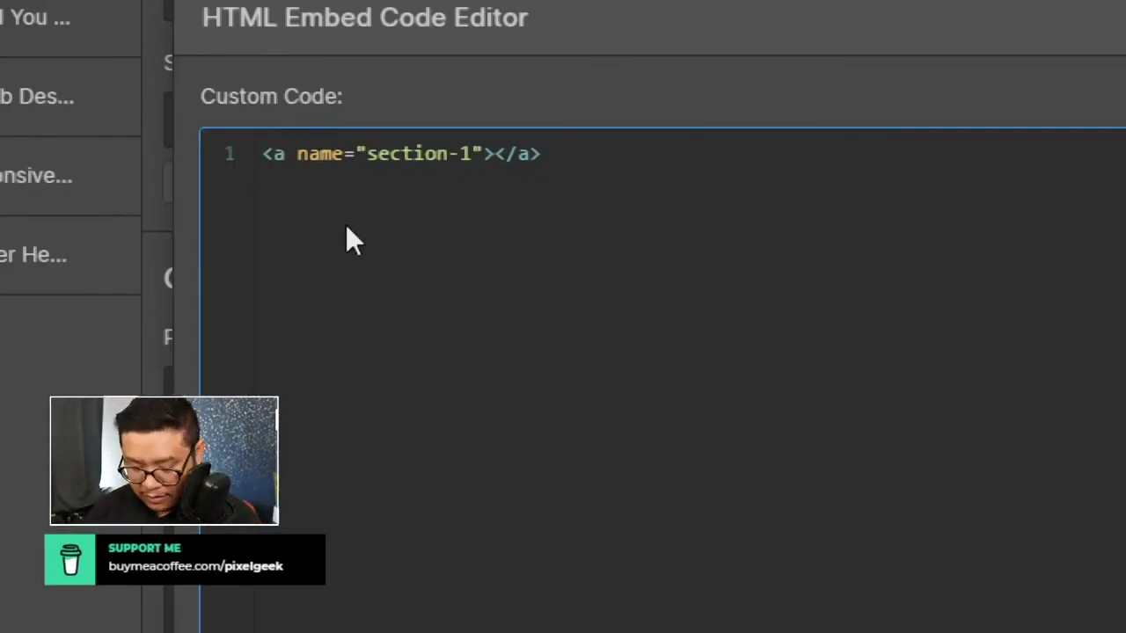
type("href=\"\"")
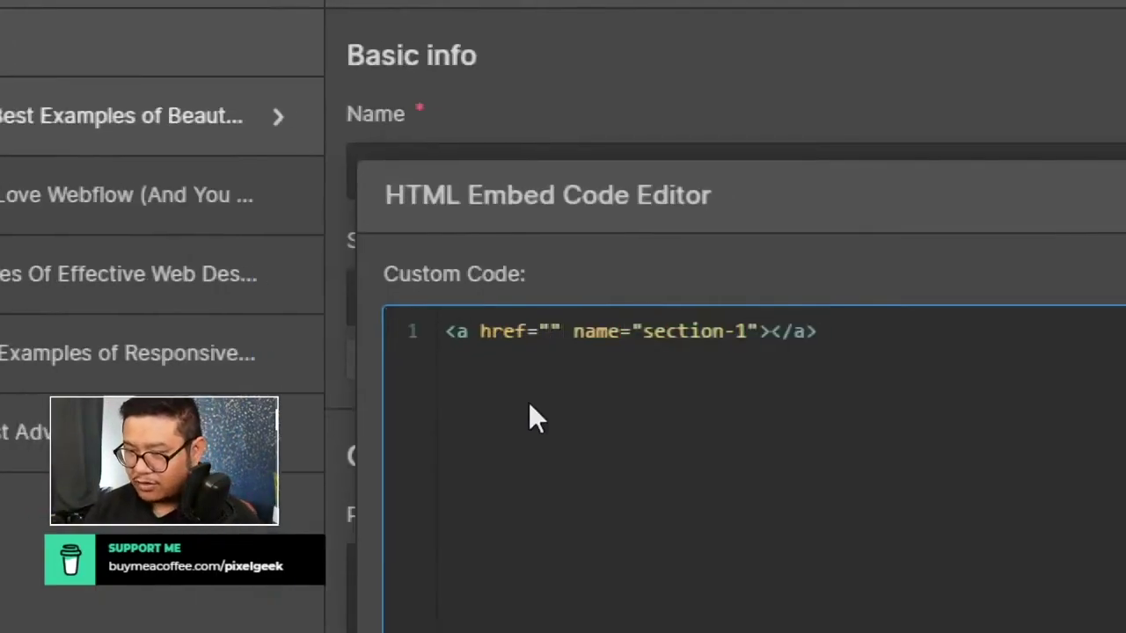
key("BackSpace")
key("BackSpace")
key("BackSpace")
key("BackSpace")
key("BackSpace")
key("BackSpace")
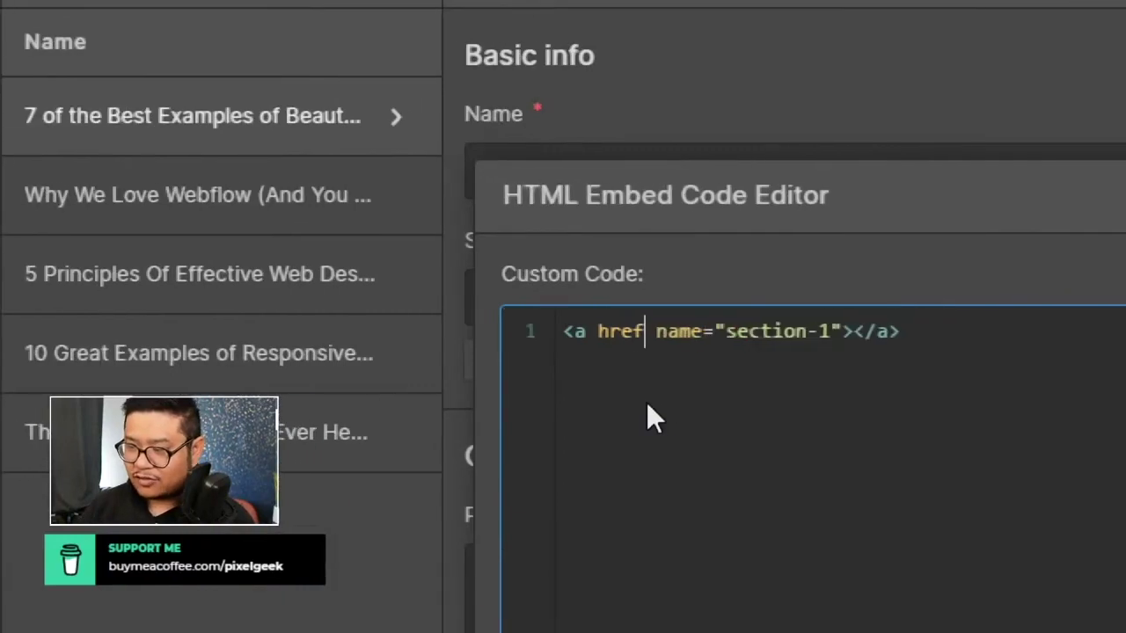
key("BackSpace")
key("BackSpace")
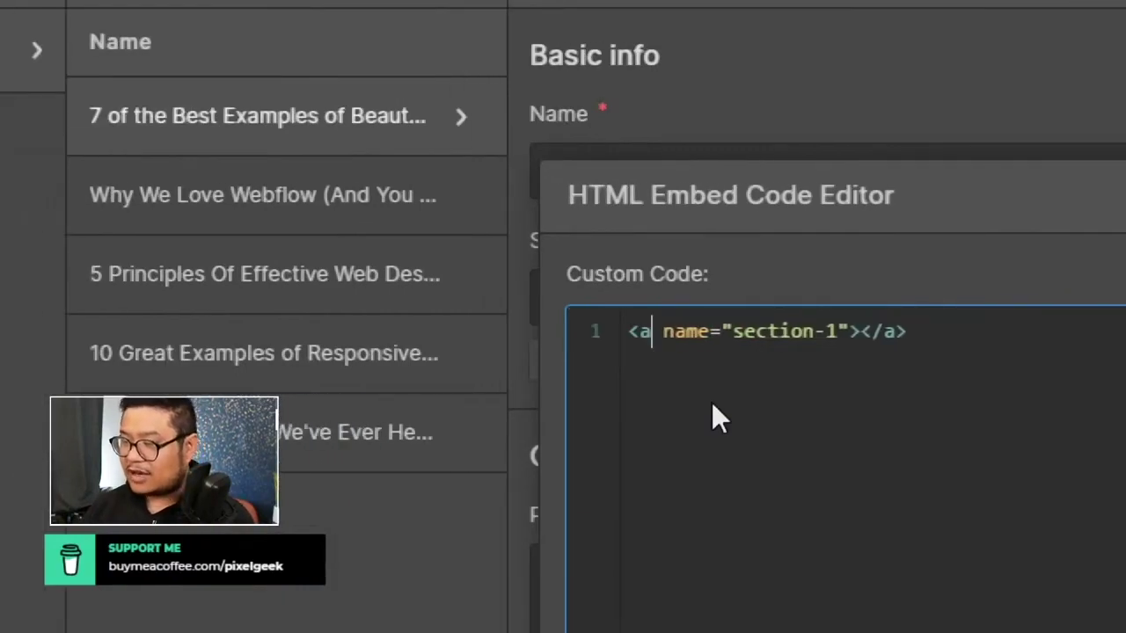
left_click(860, 337)
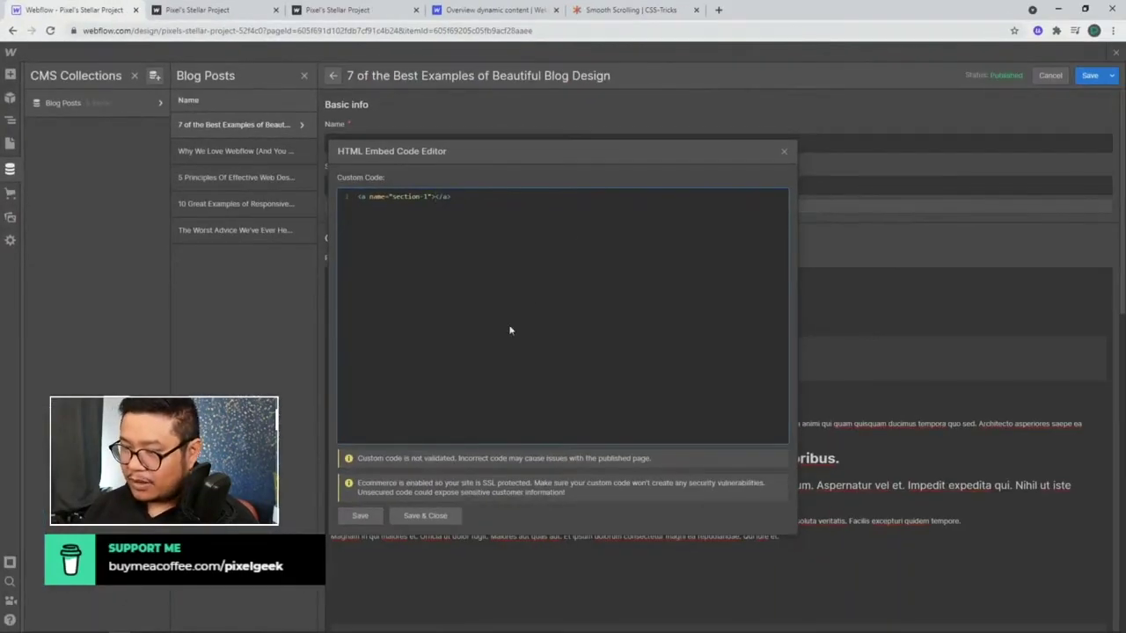
left_click(431, 517)
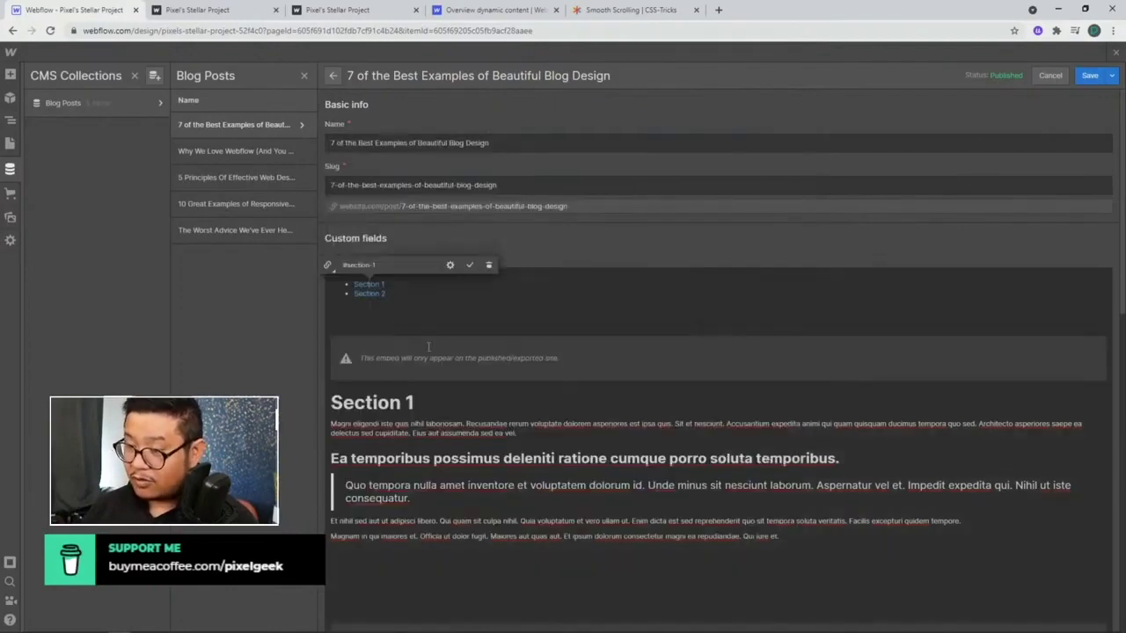
Inspect the section-2 anchor embed code and save the blog post item
left_click_drag(423, 396, 332, 402)
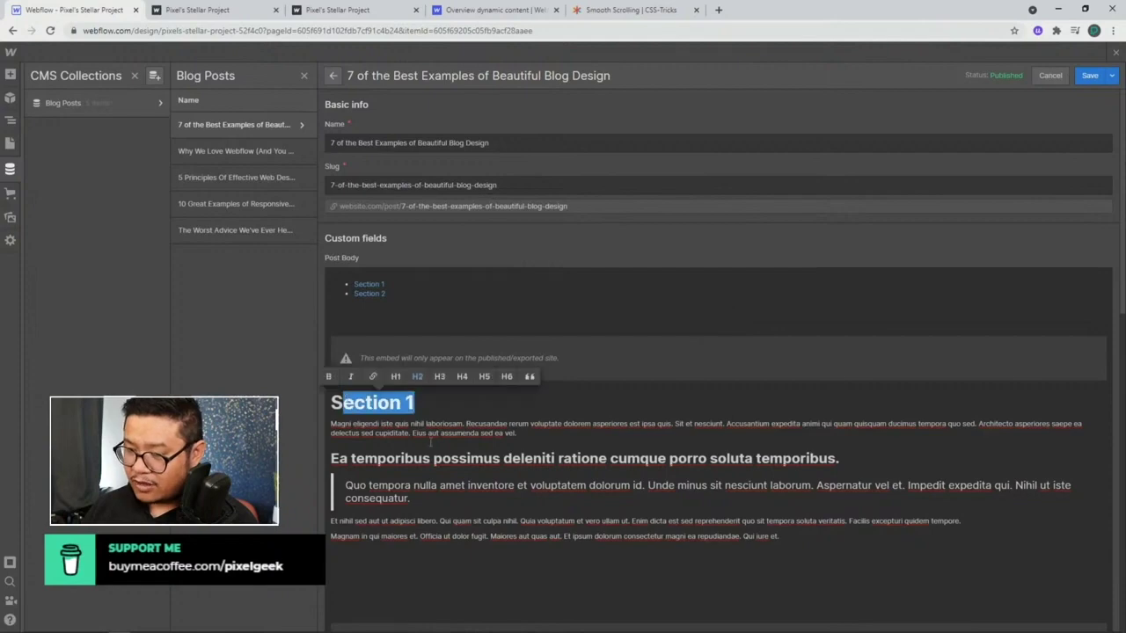
scroll(431, 396, "down", 4)
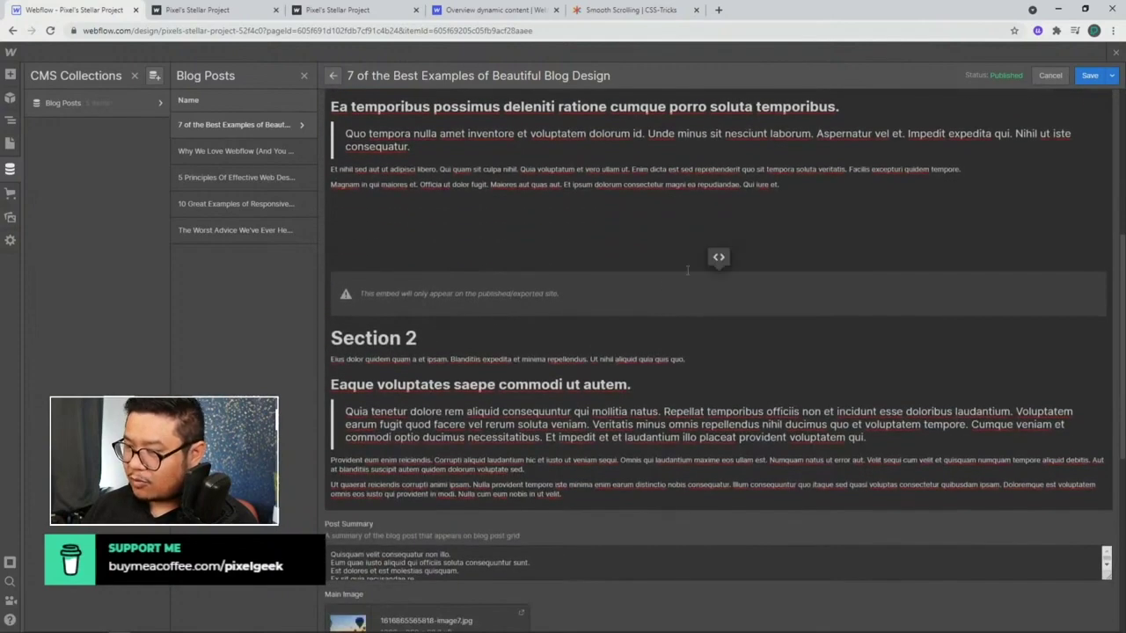
left_click(710, 260)
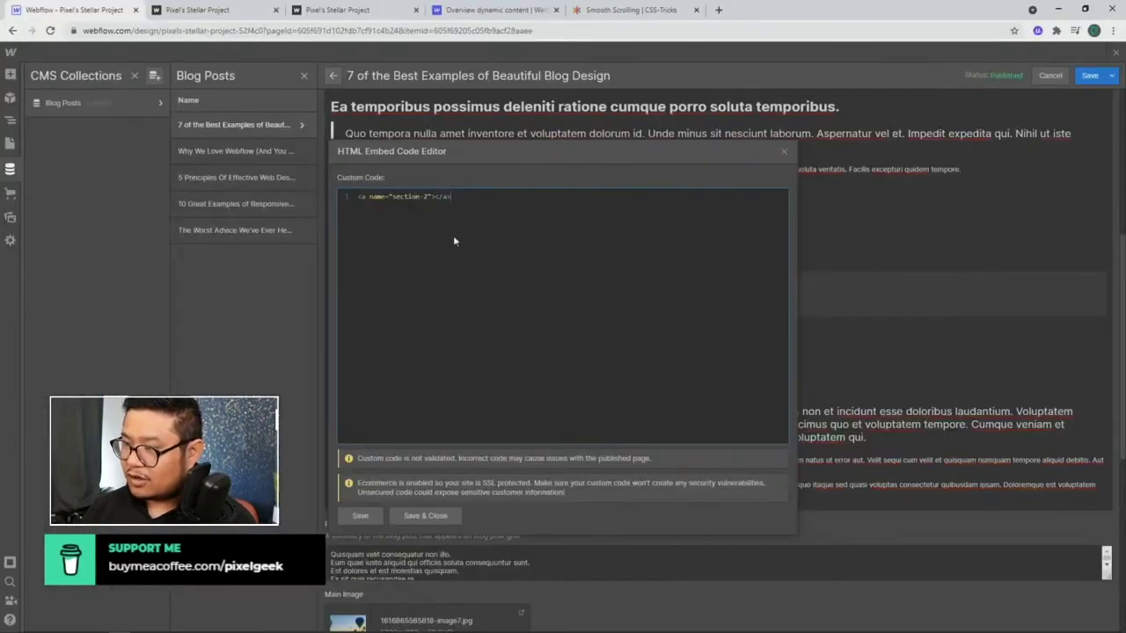
scroll(527, 204, "up", 3)
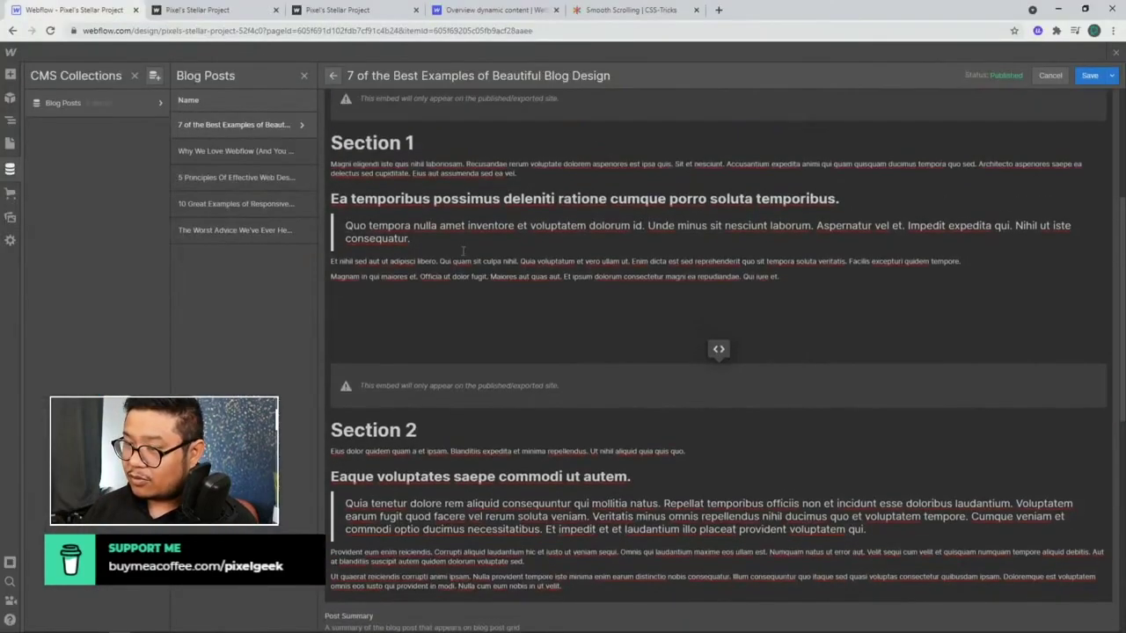
left_click(1090, 76)
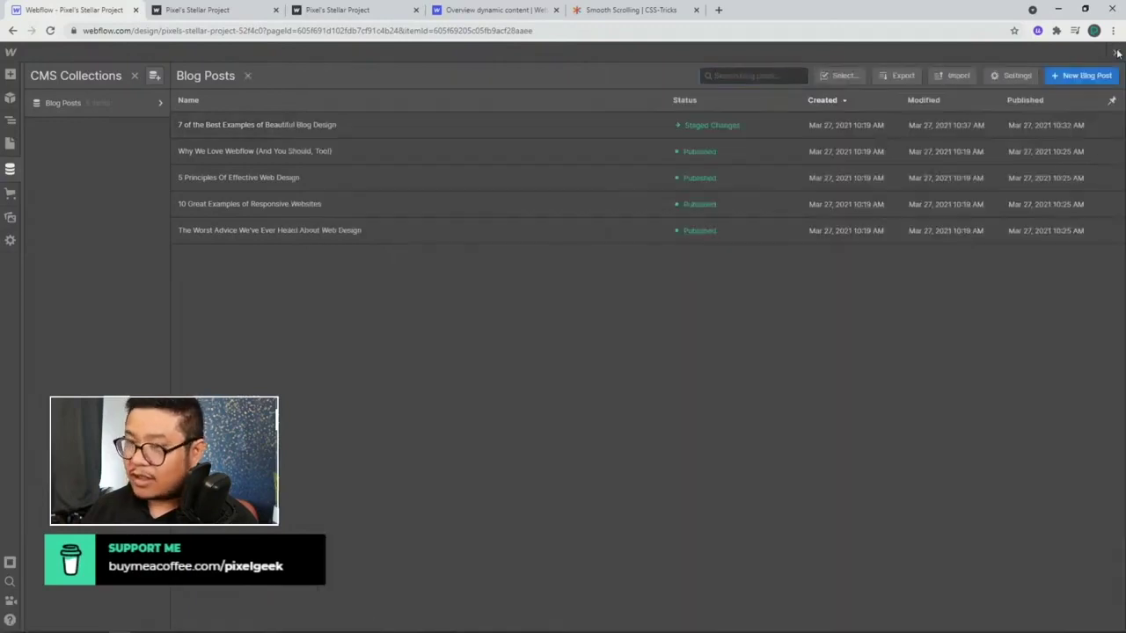
Show the Blog Posts Template's head custom code with the html scroll-behavior: smooth rule
left_click(1115, 53)
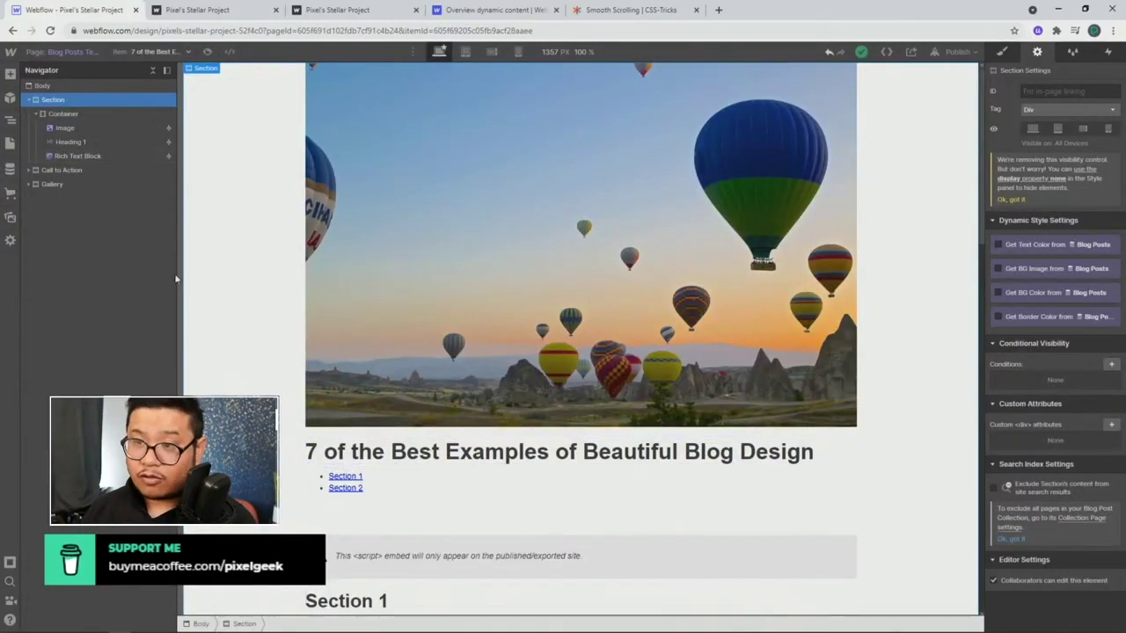
key("p")
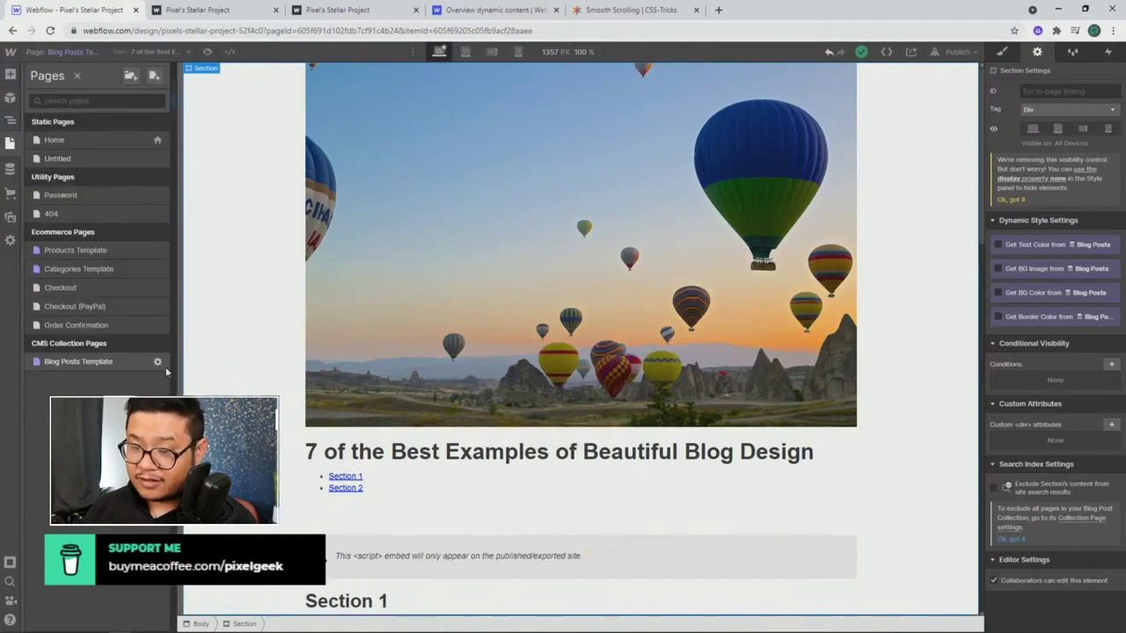
left_click(156, 361)
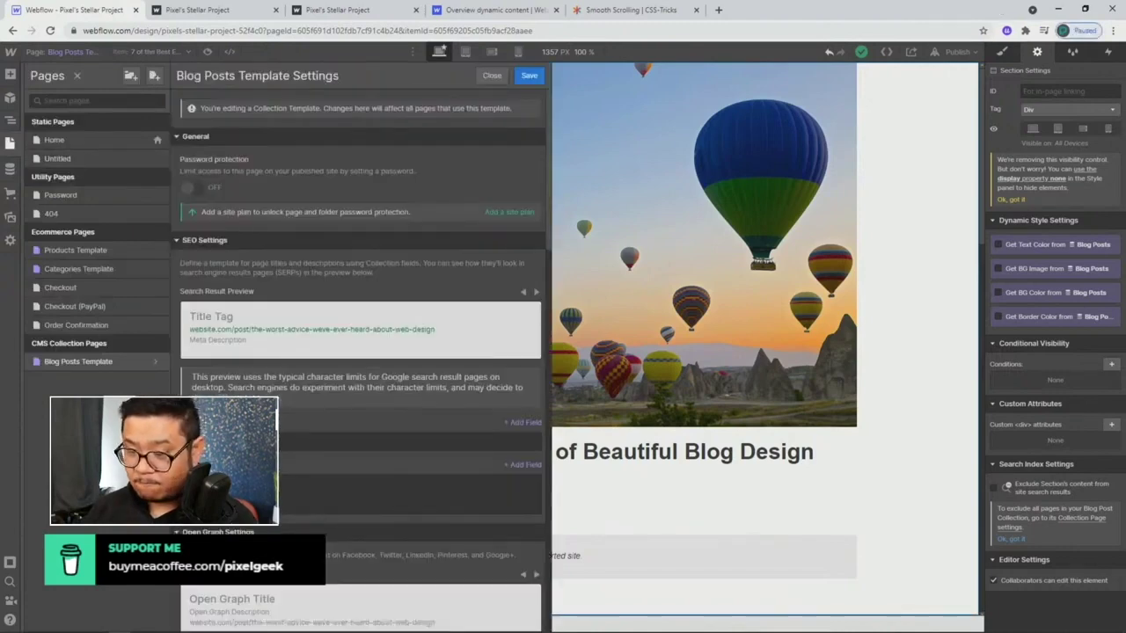
scroll(176, 379, "down", 10)
scroll(250, 358, "down", 2)
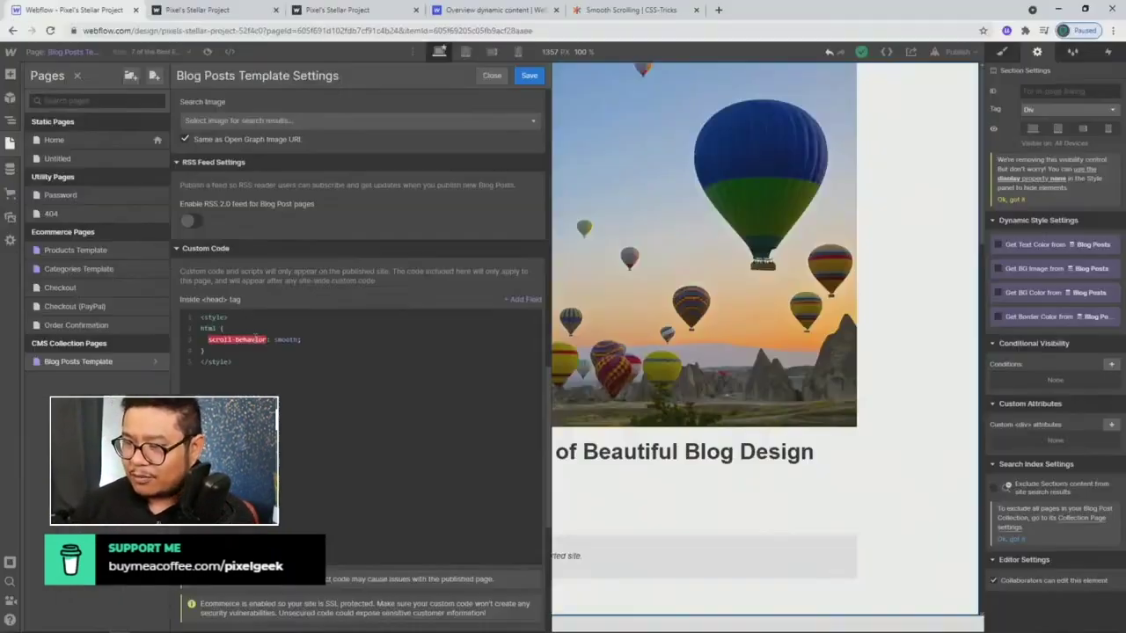
Close the template settings and publish the site to the selected domains
left_click(528, 75)
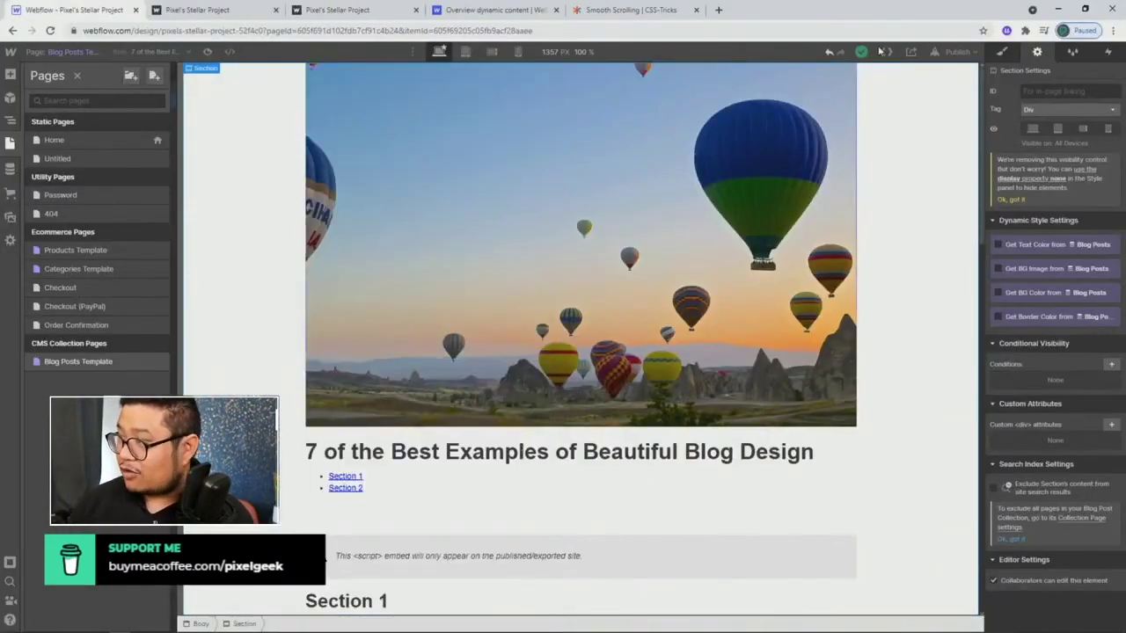
left_click(954, 51)
left_click(918, 222)
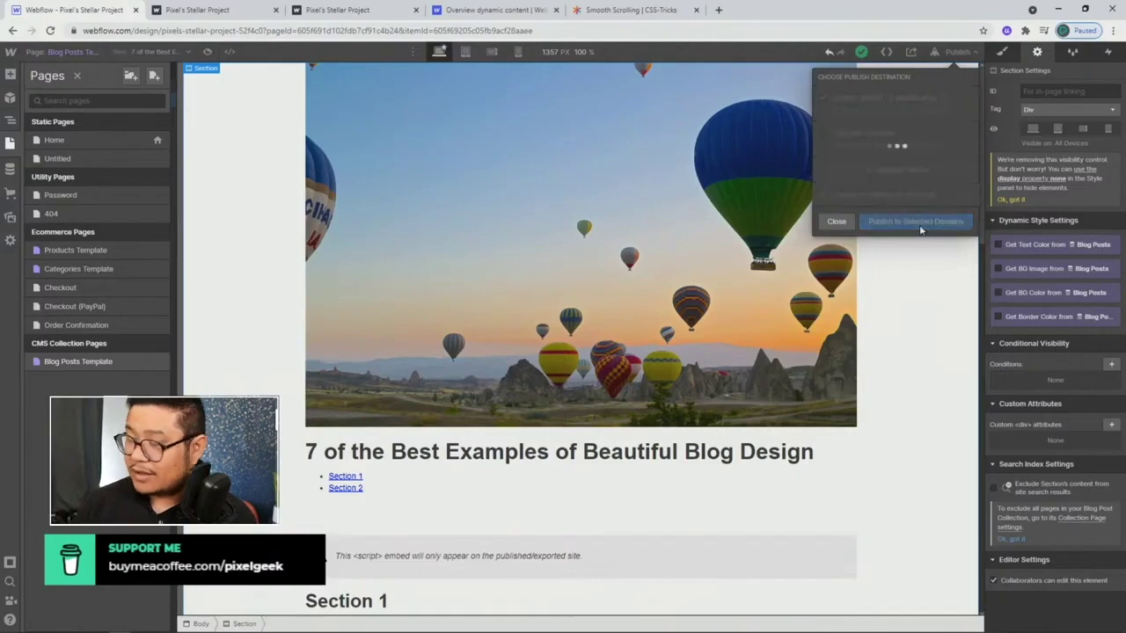